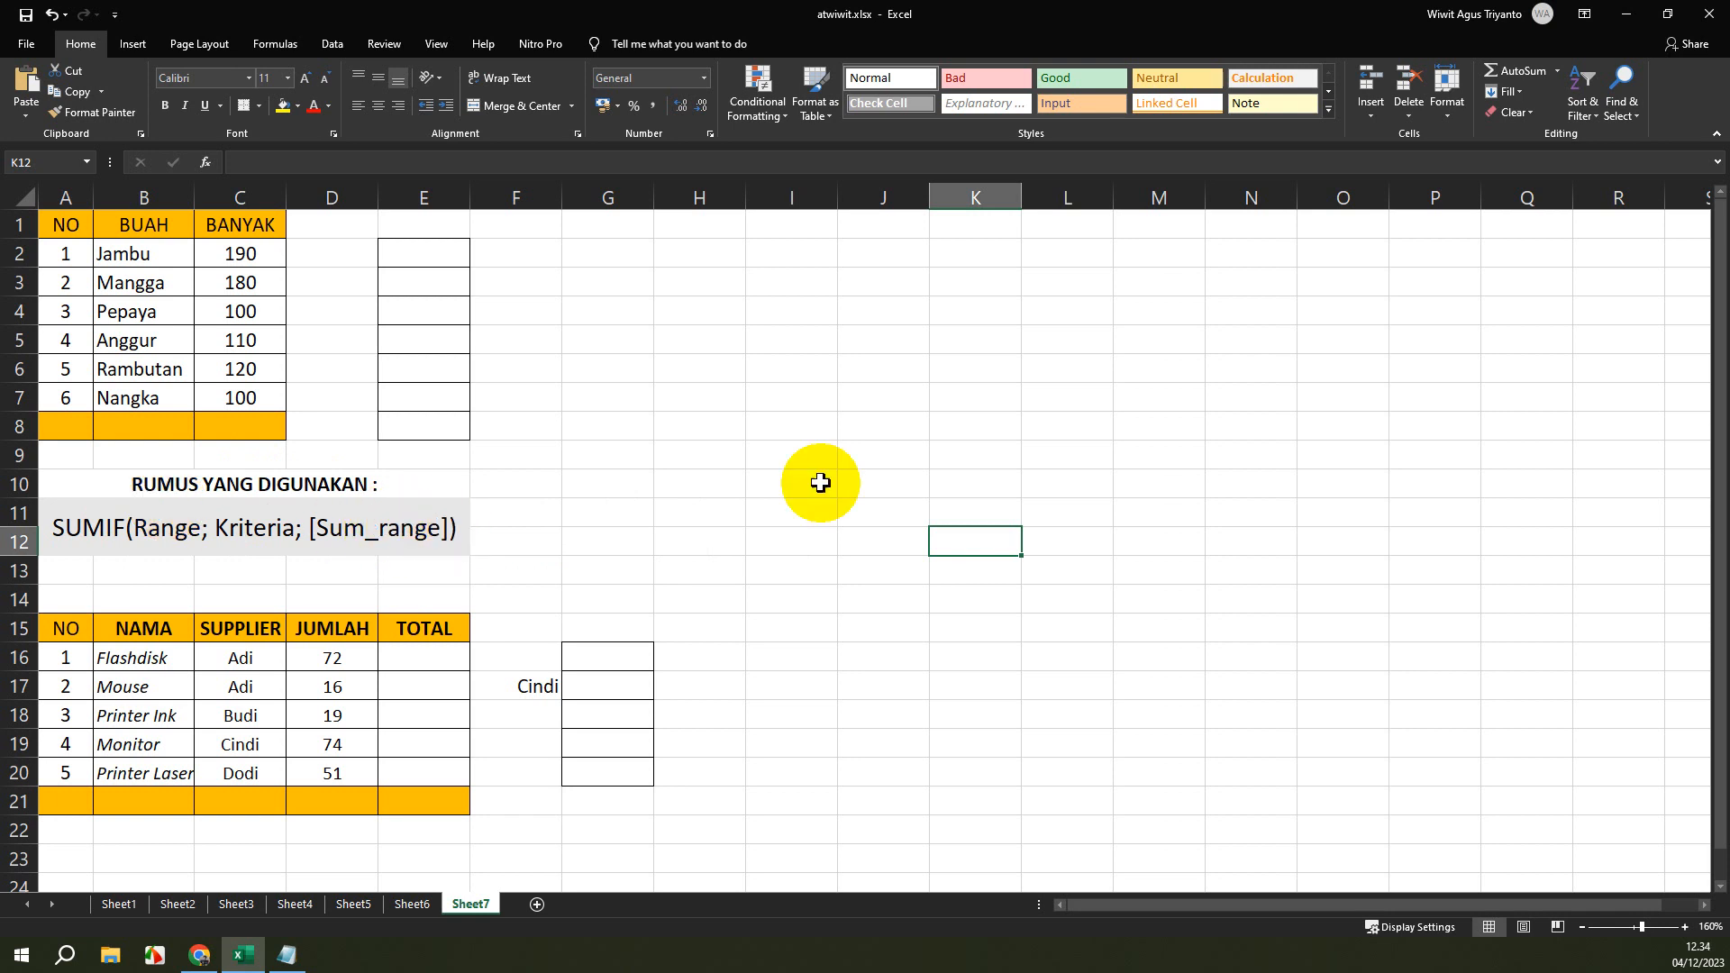
{"action": "scroll", "coordinate": [457, 527], "scroll_direction": "down", "scroll_amount": 2}
{"action": "scroll", "coordinate": [460, 524], "scroll_direction": "up", "scroll_amount": 2}
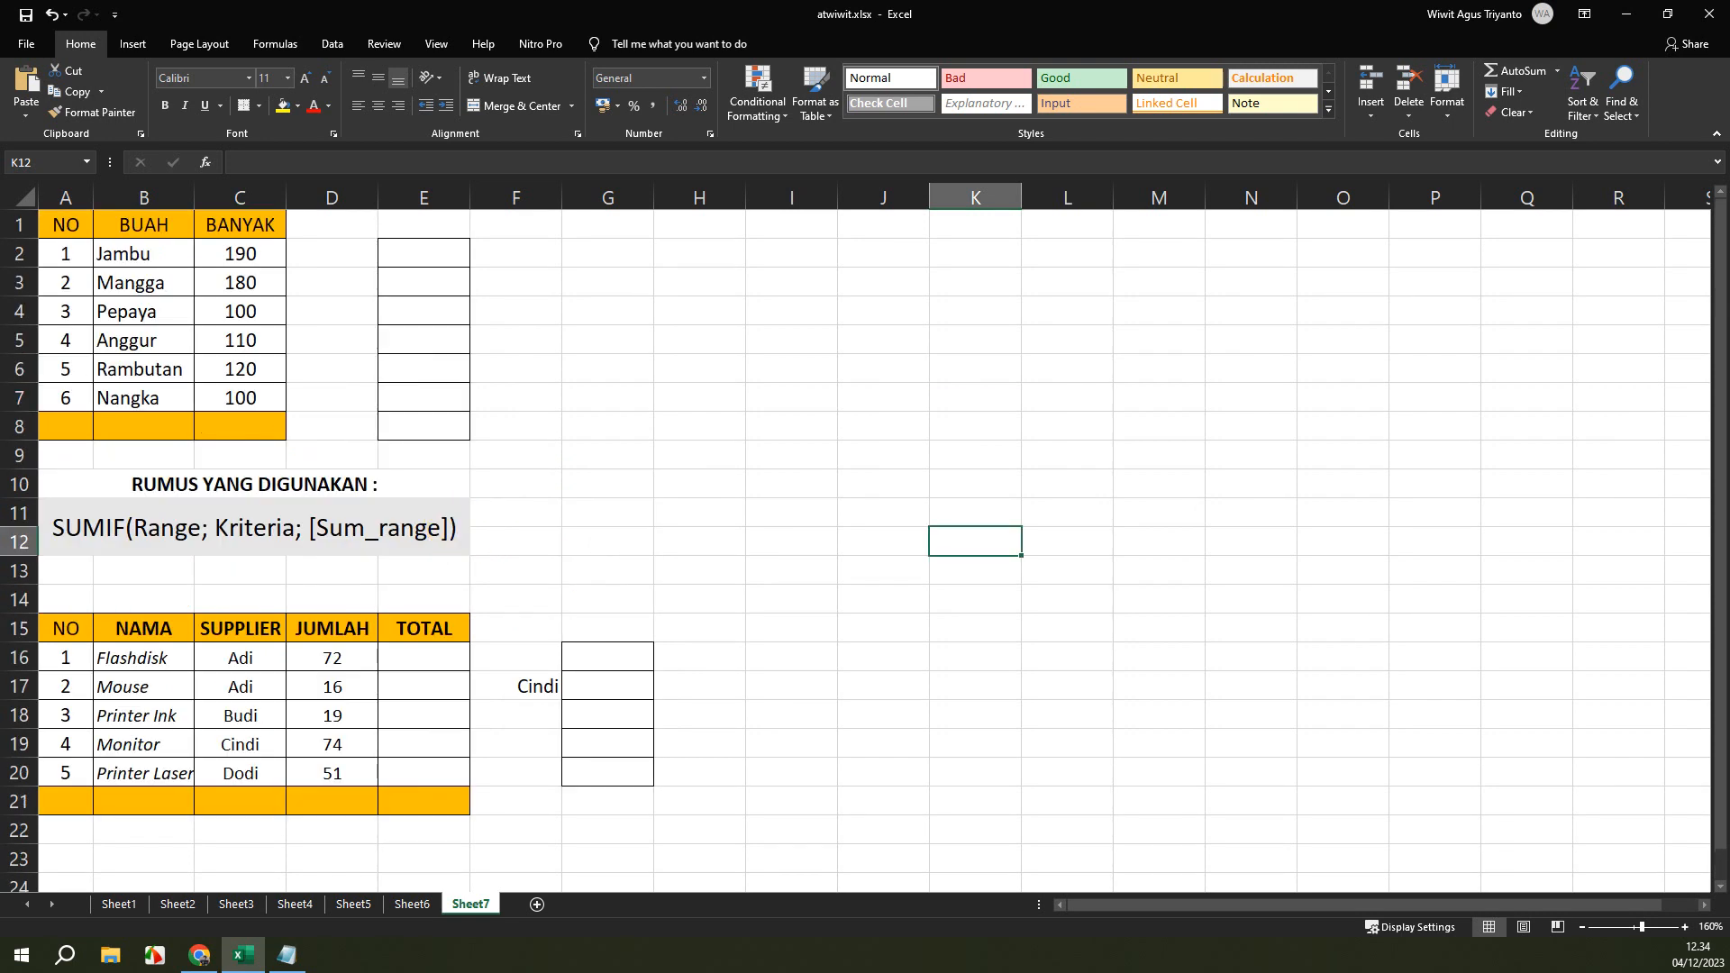
{"action": "key", "text": "alt+Tab"}
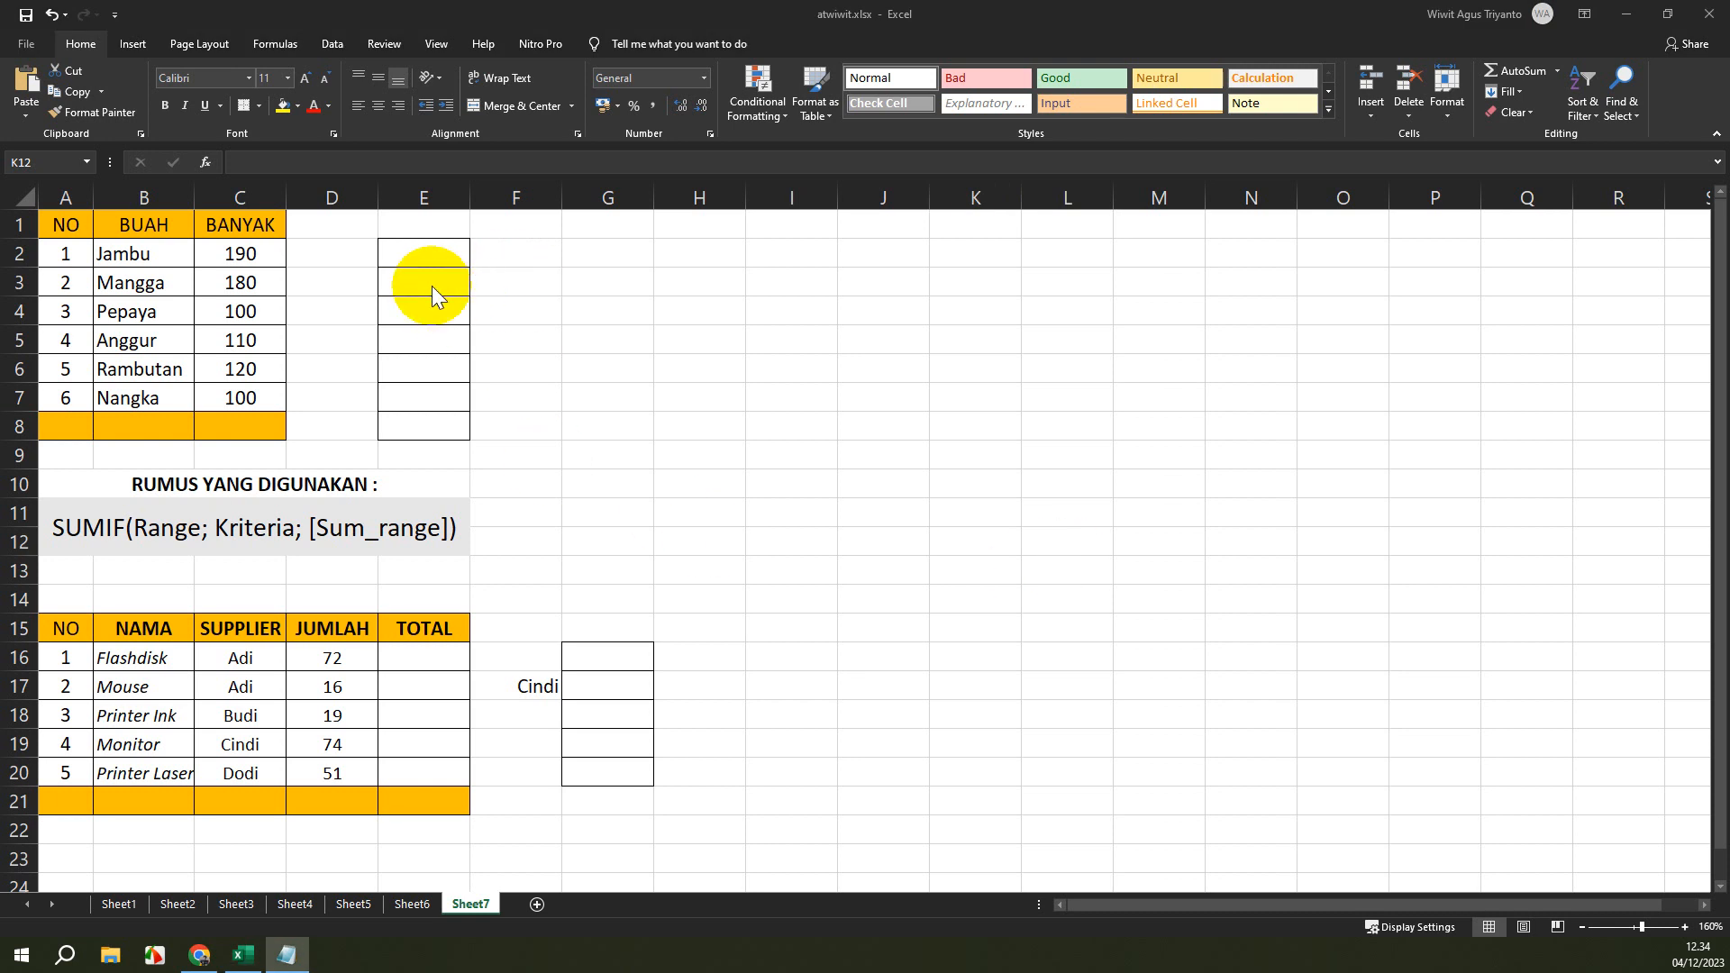
{"action": "key", "text": "alt+Tab"}
Enter the formula =SUMIF(C2:C7;100) in cell E3 to sum the BANYAK values equal to 100.
{"action": "left_click", "coordinate": [423, 253]}
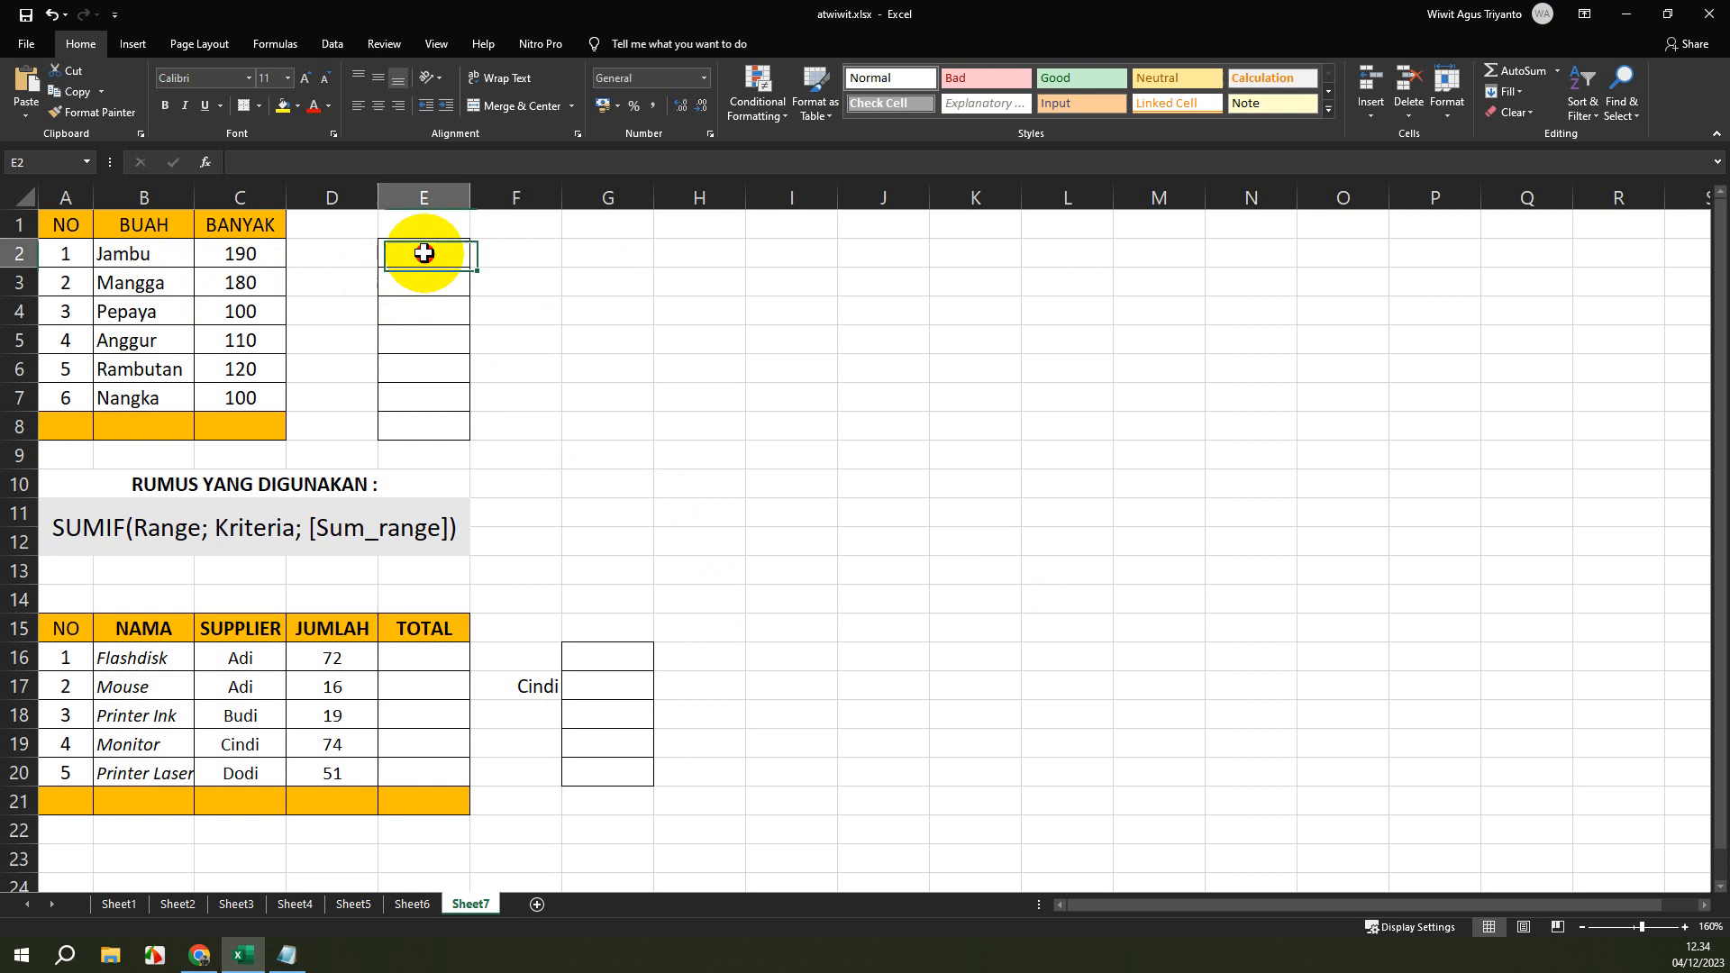
{"action": "left_click", "coordinate": [413, 281]}
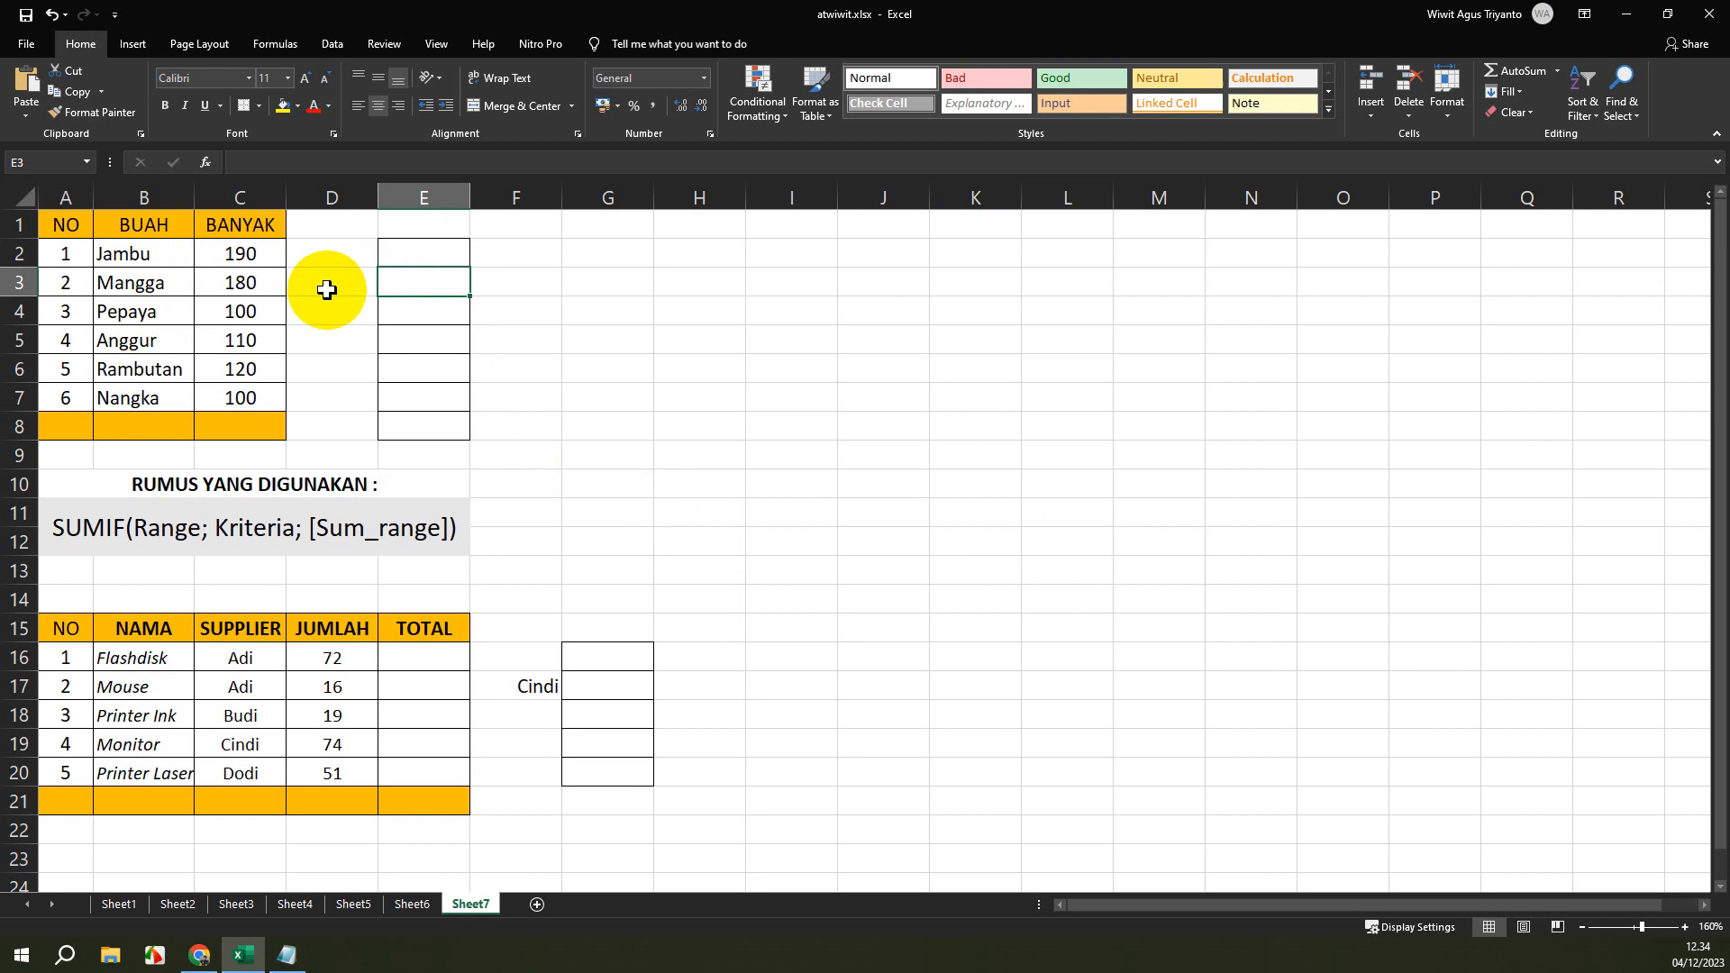
{"action": "type", "text": "="}
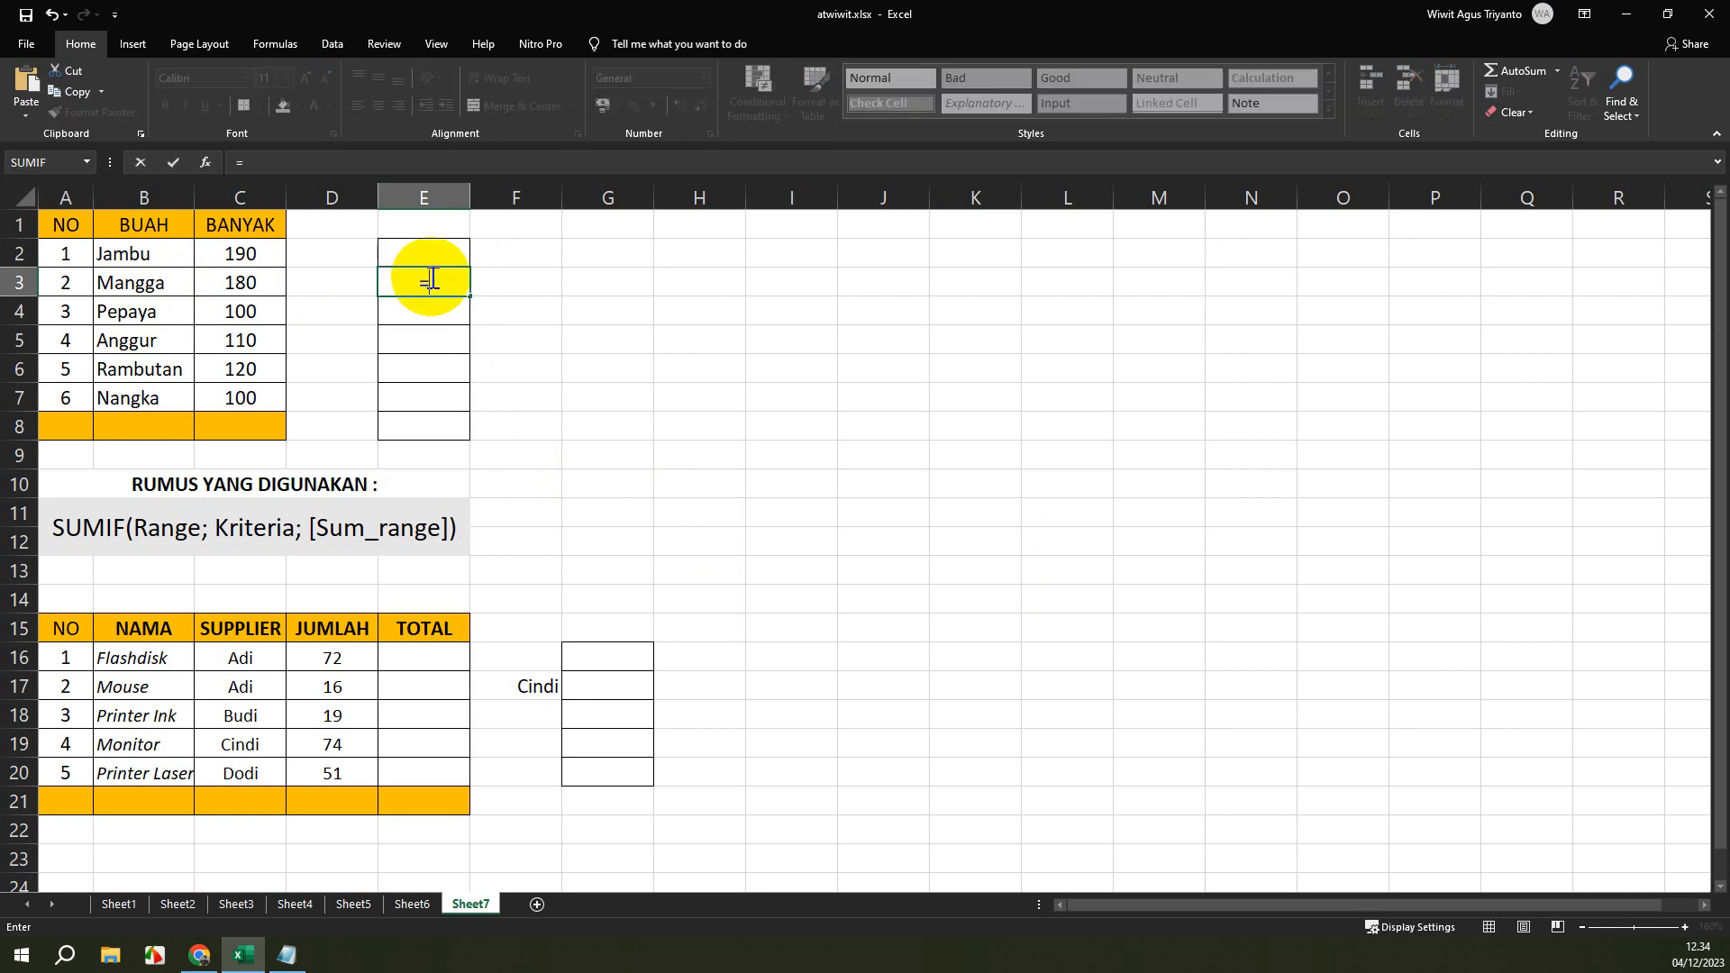
{"action": "type", "text": "SUM"}
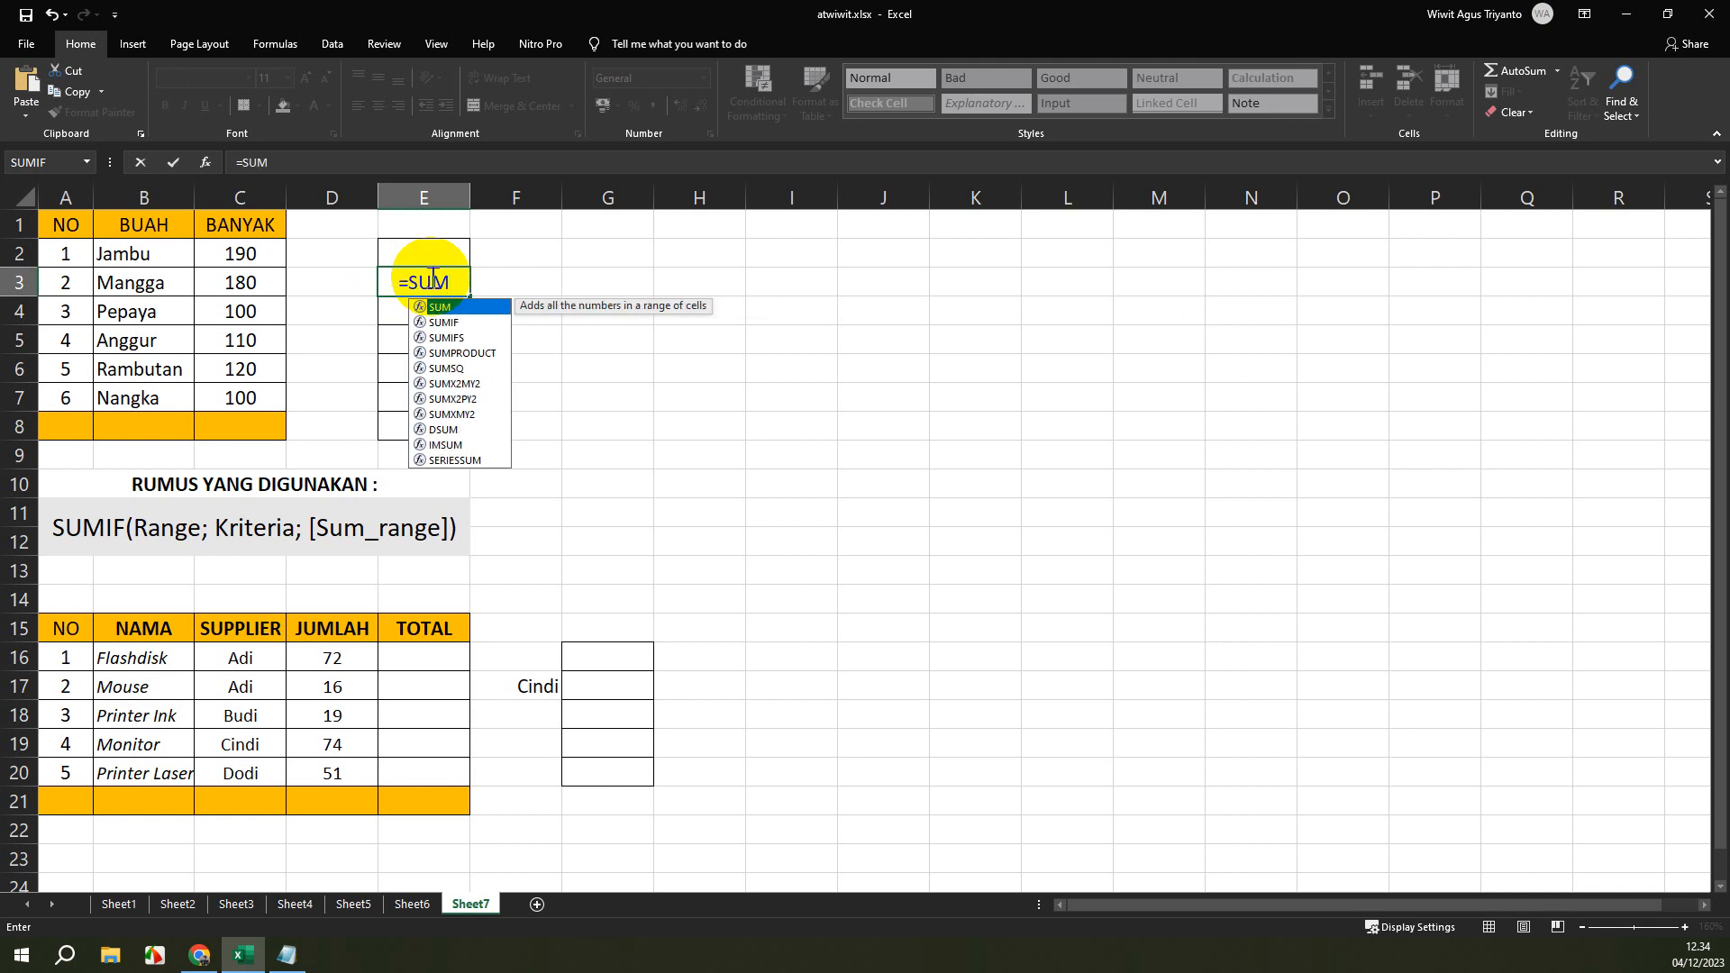
{"action": "type", "text": "IF"}
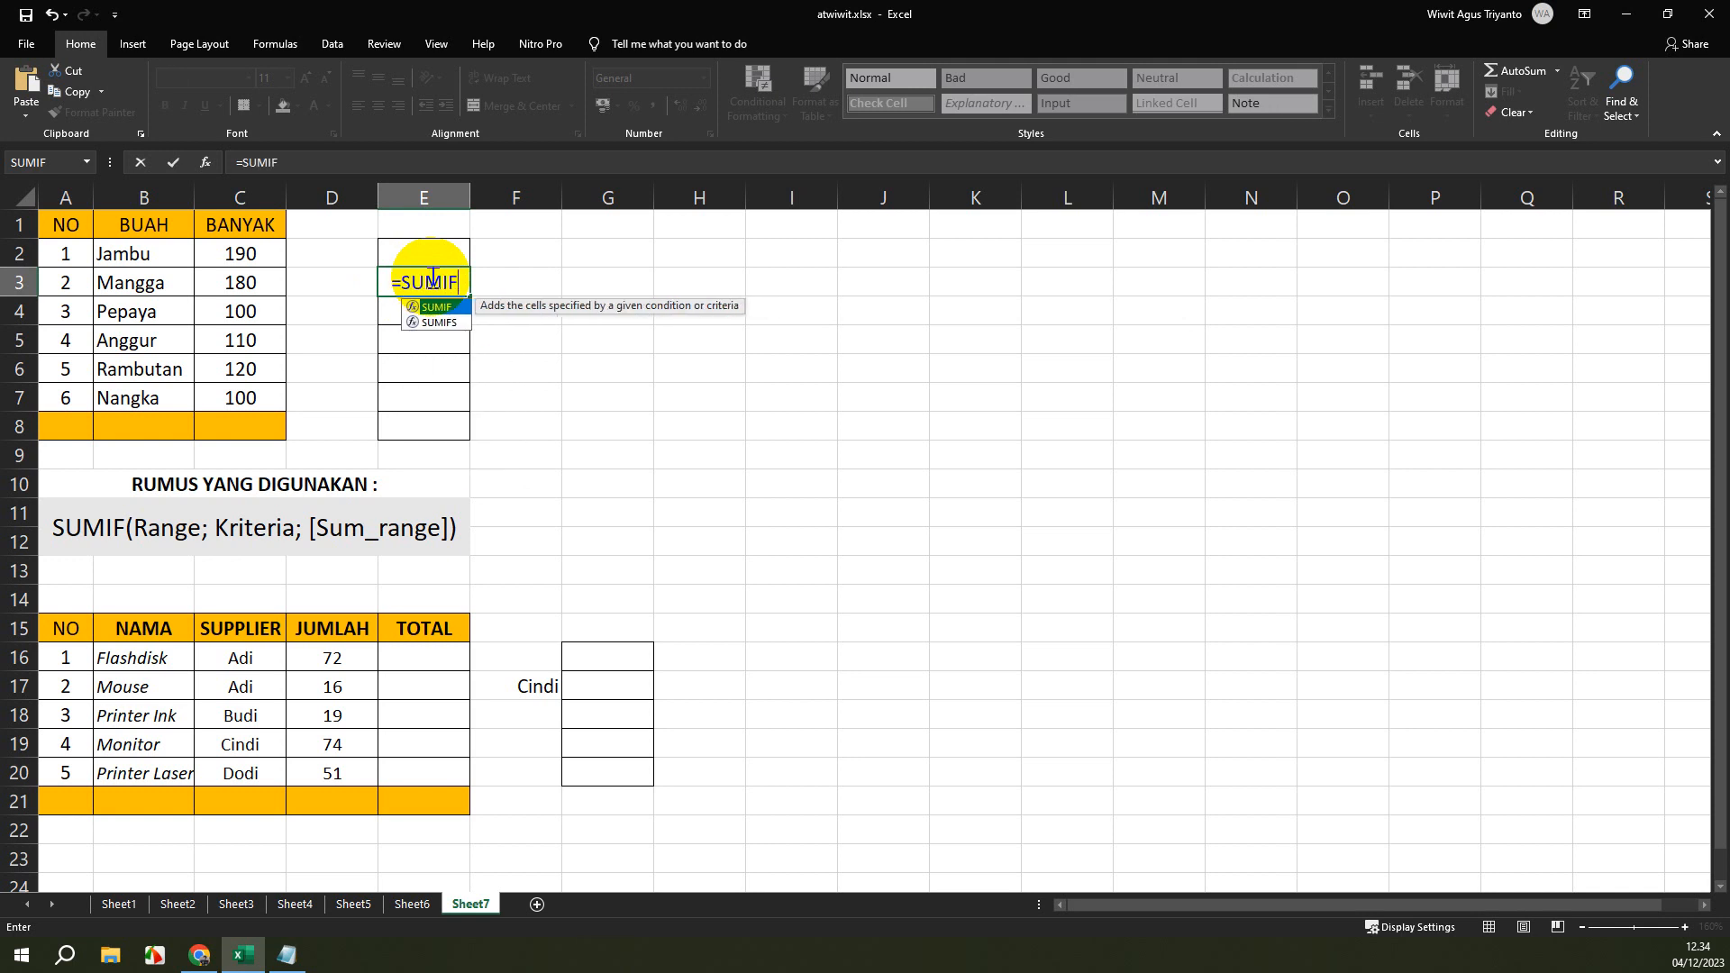
{"action": "type", "text": "("}
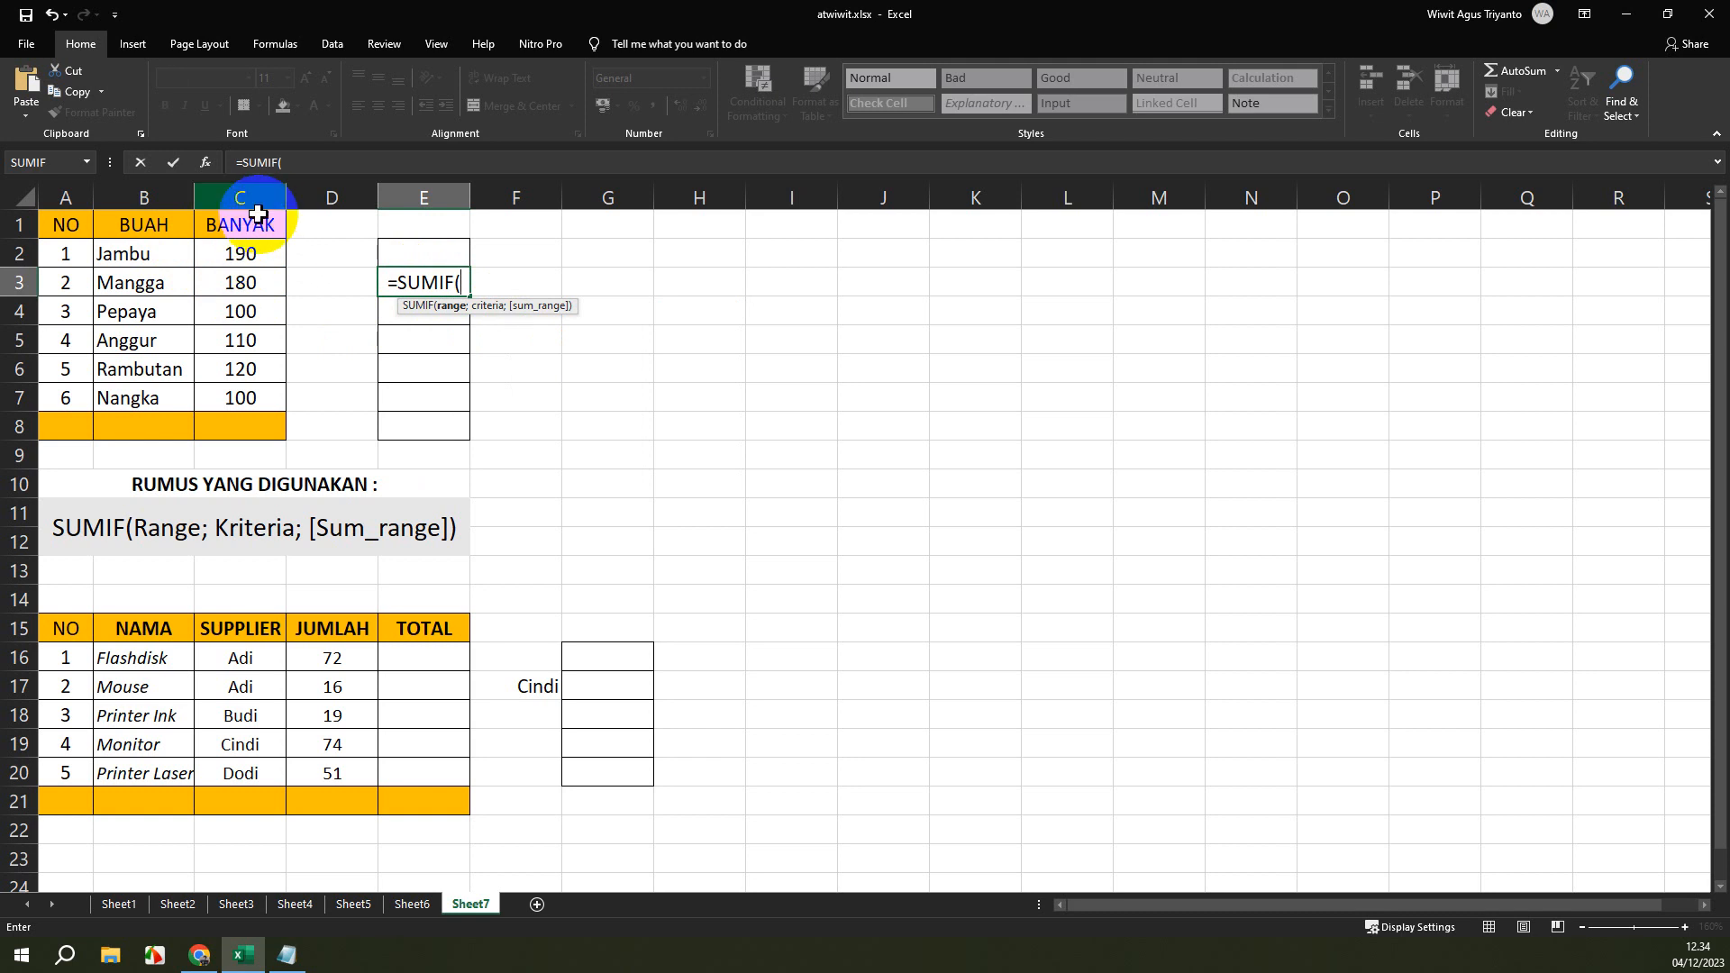
{"action": "left_click", "coordinate": [247, 260]}
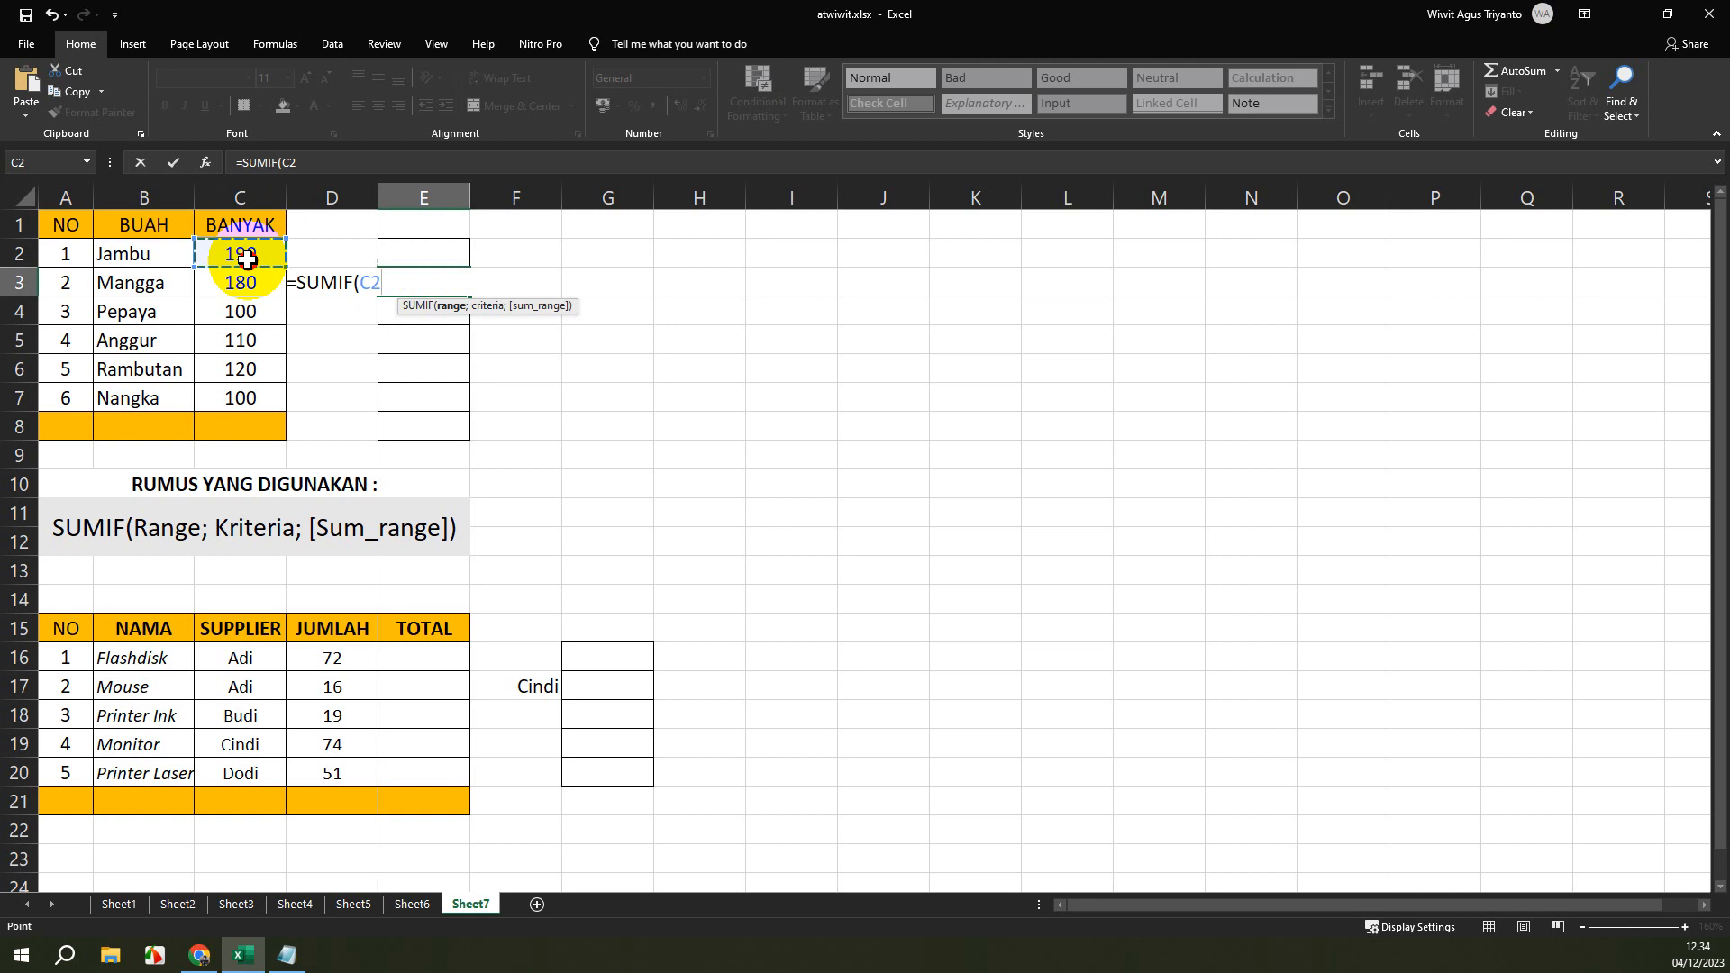
{"action": "left_click_drag", "start_coordinate": [247, 259], "coordinate": [237, 390]}
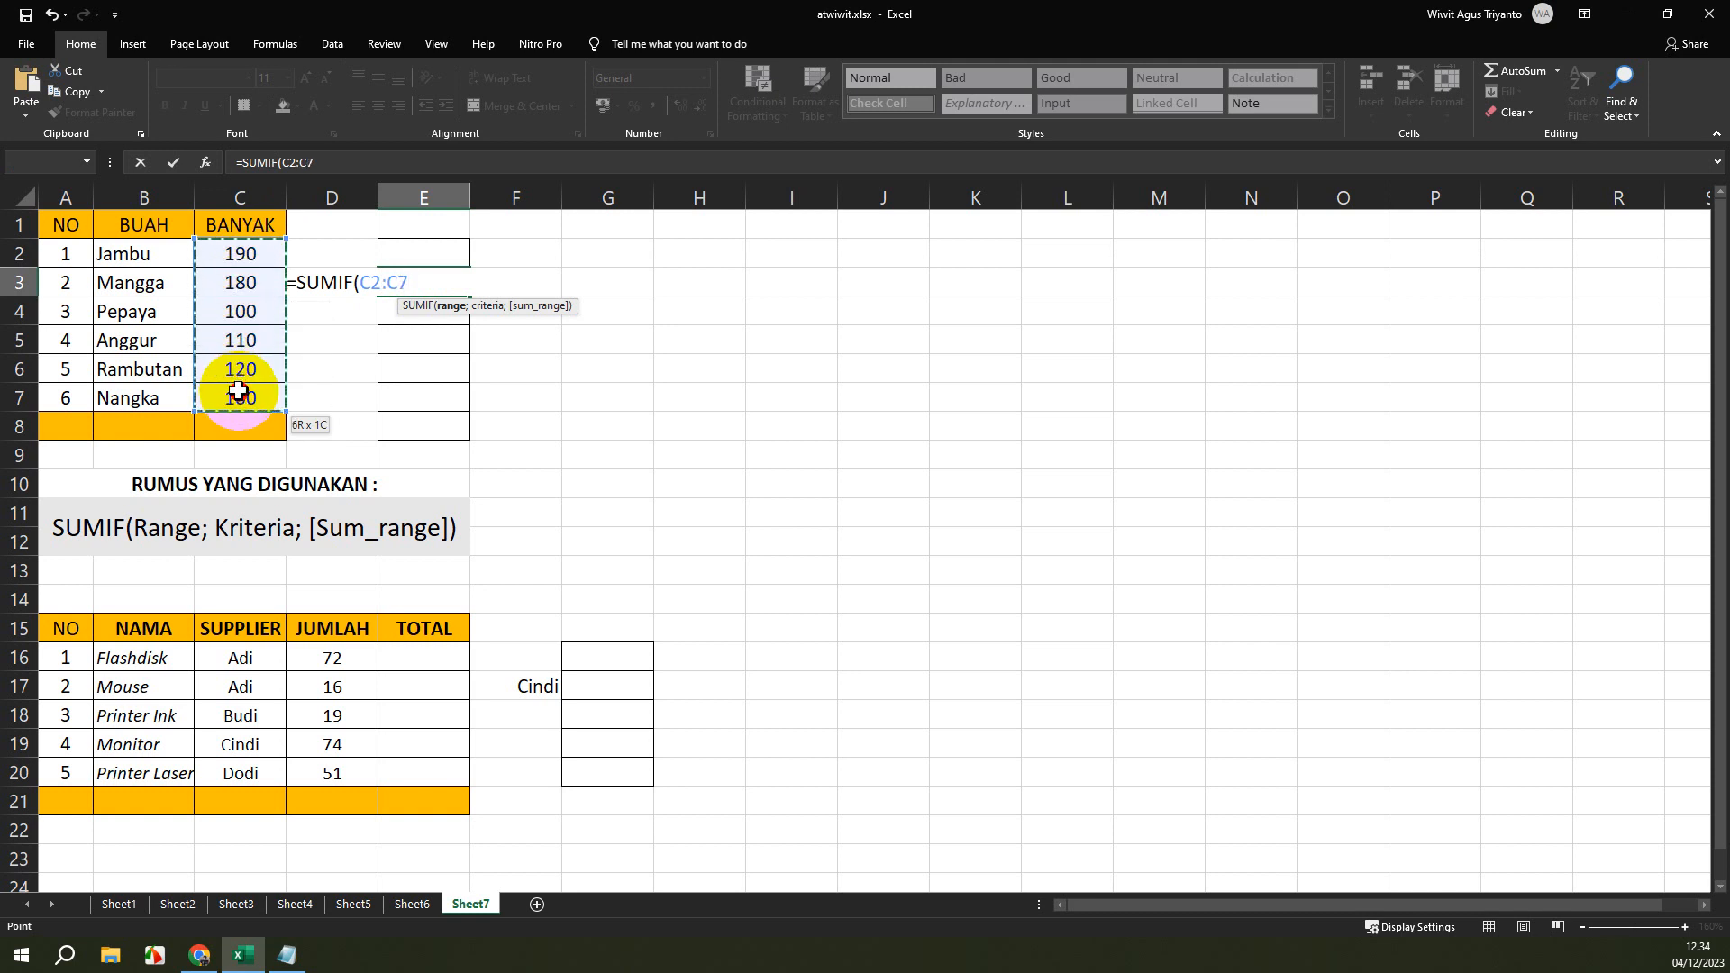
{"action": "left_click_drag", "start_coordinate": [237, 390], "coordinate": [236, 388]}
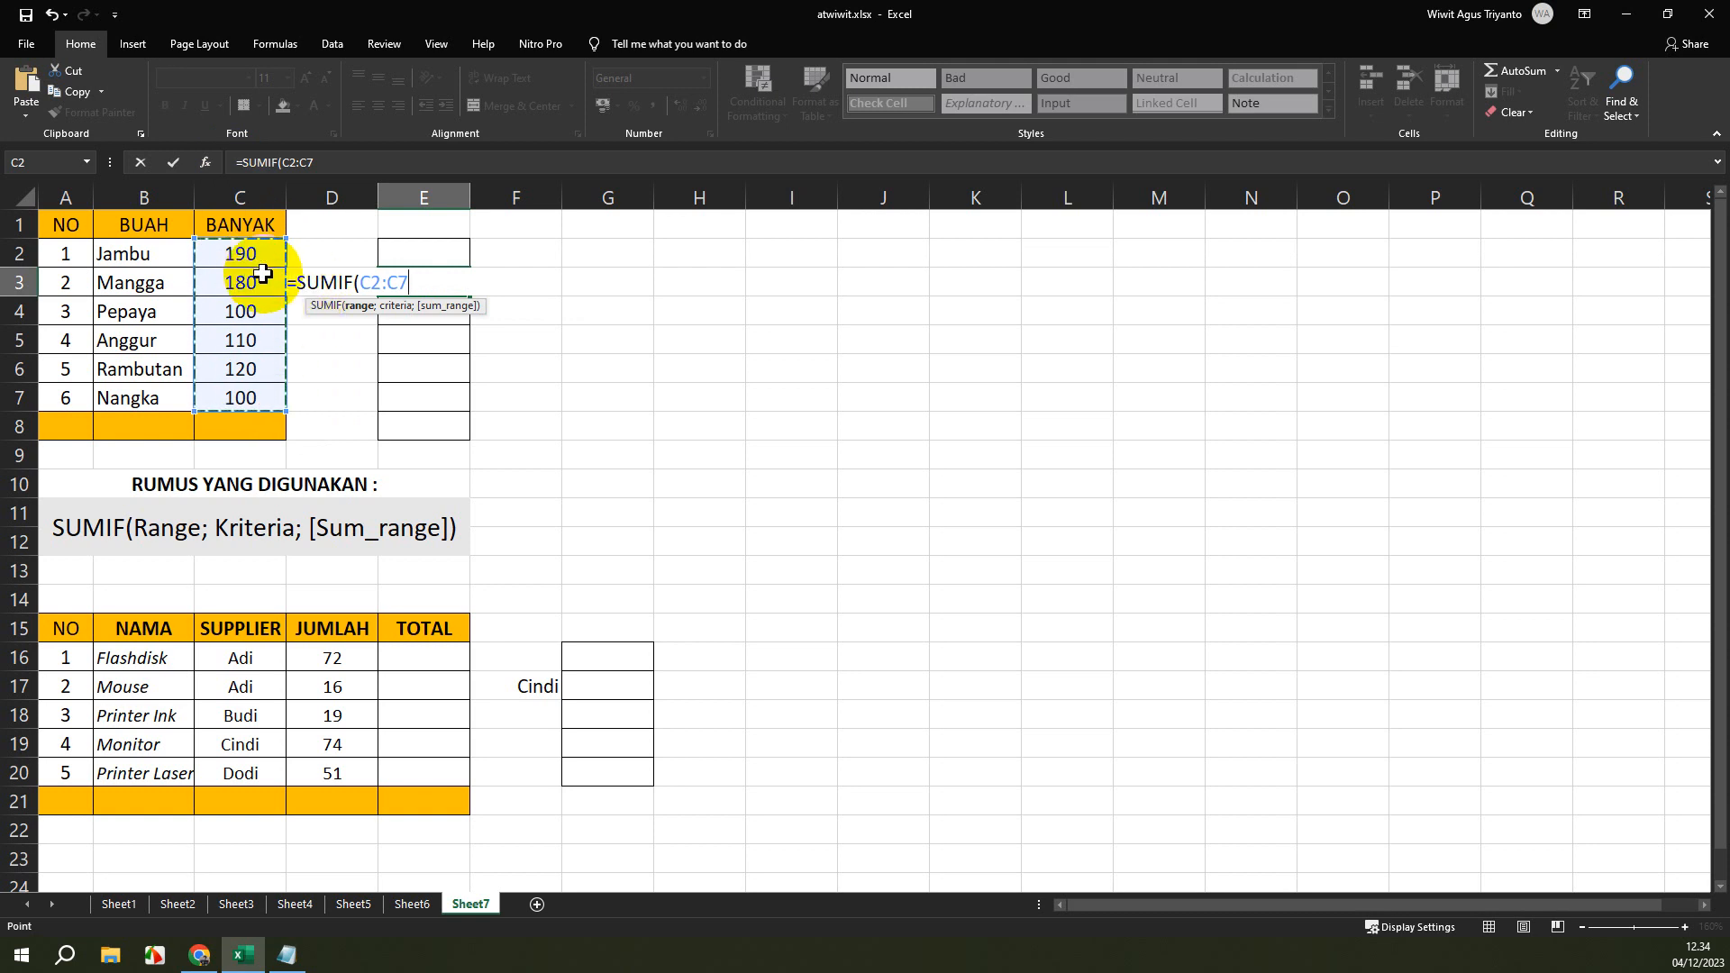
{"action": "type", "text": ";"}
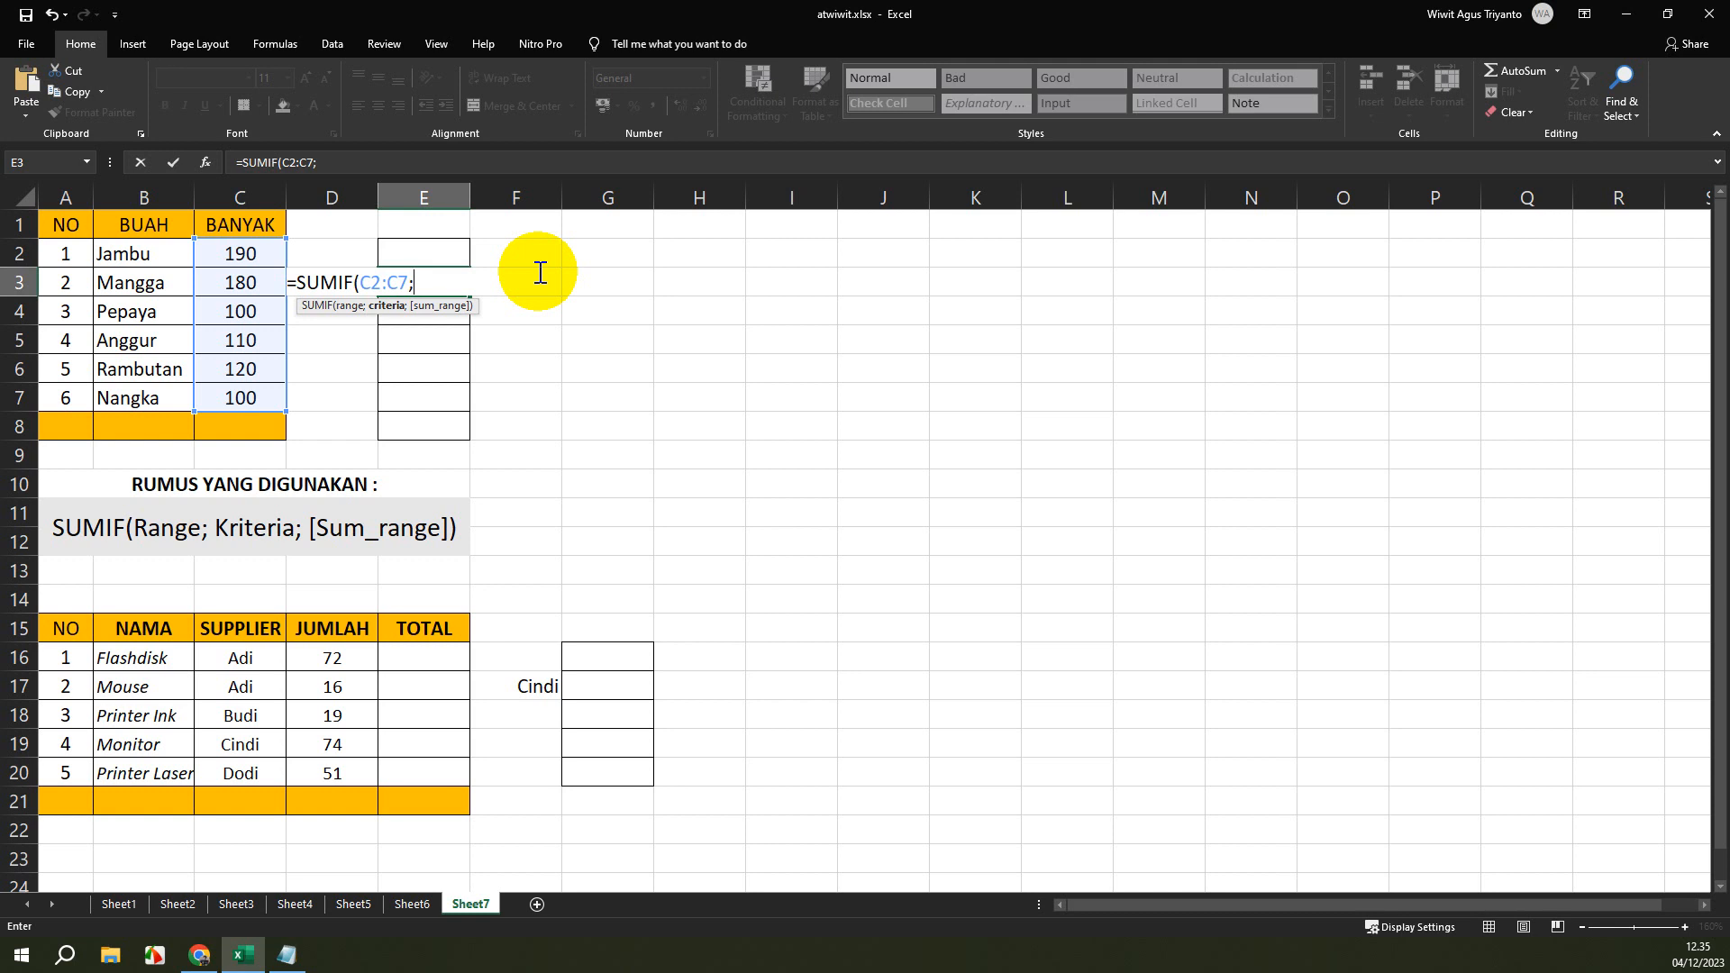
{"action": "type", "text": "100"}
{"action": "type", "text": ")"}
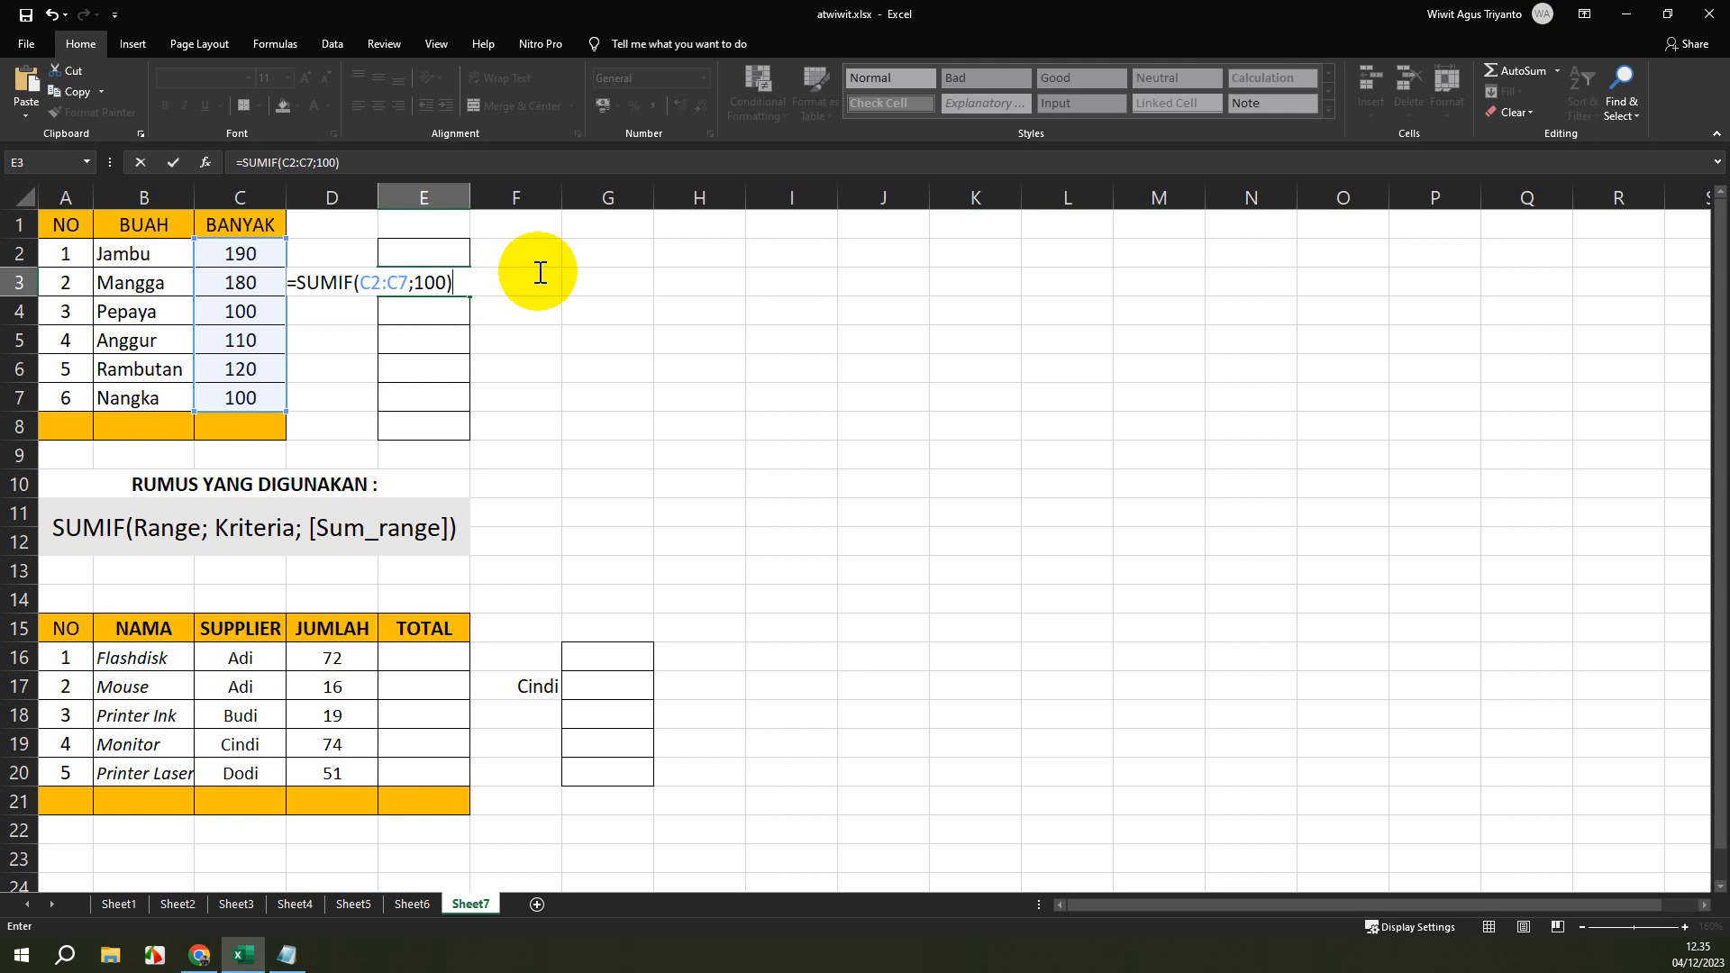
{"action": "key", "text": "Return"}
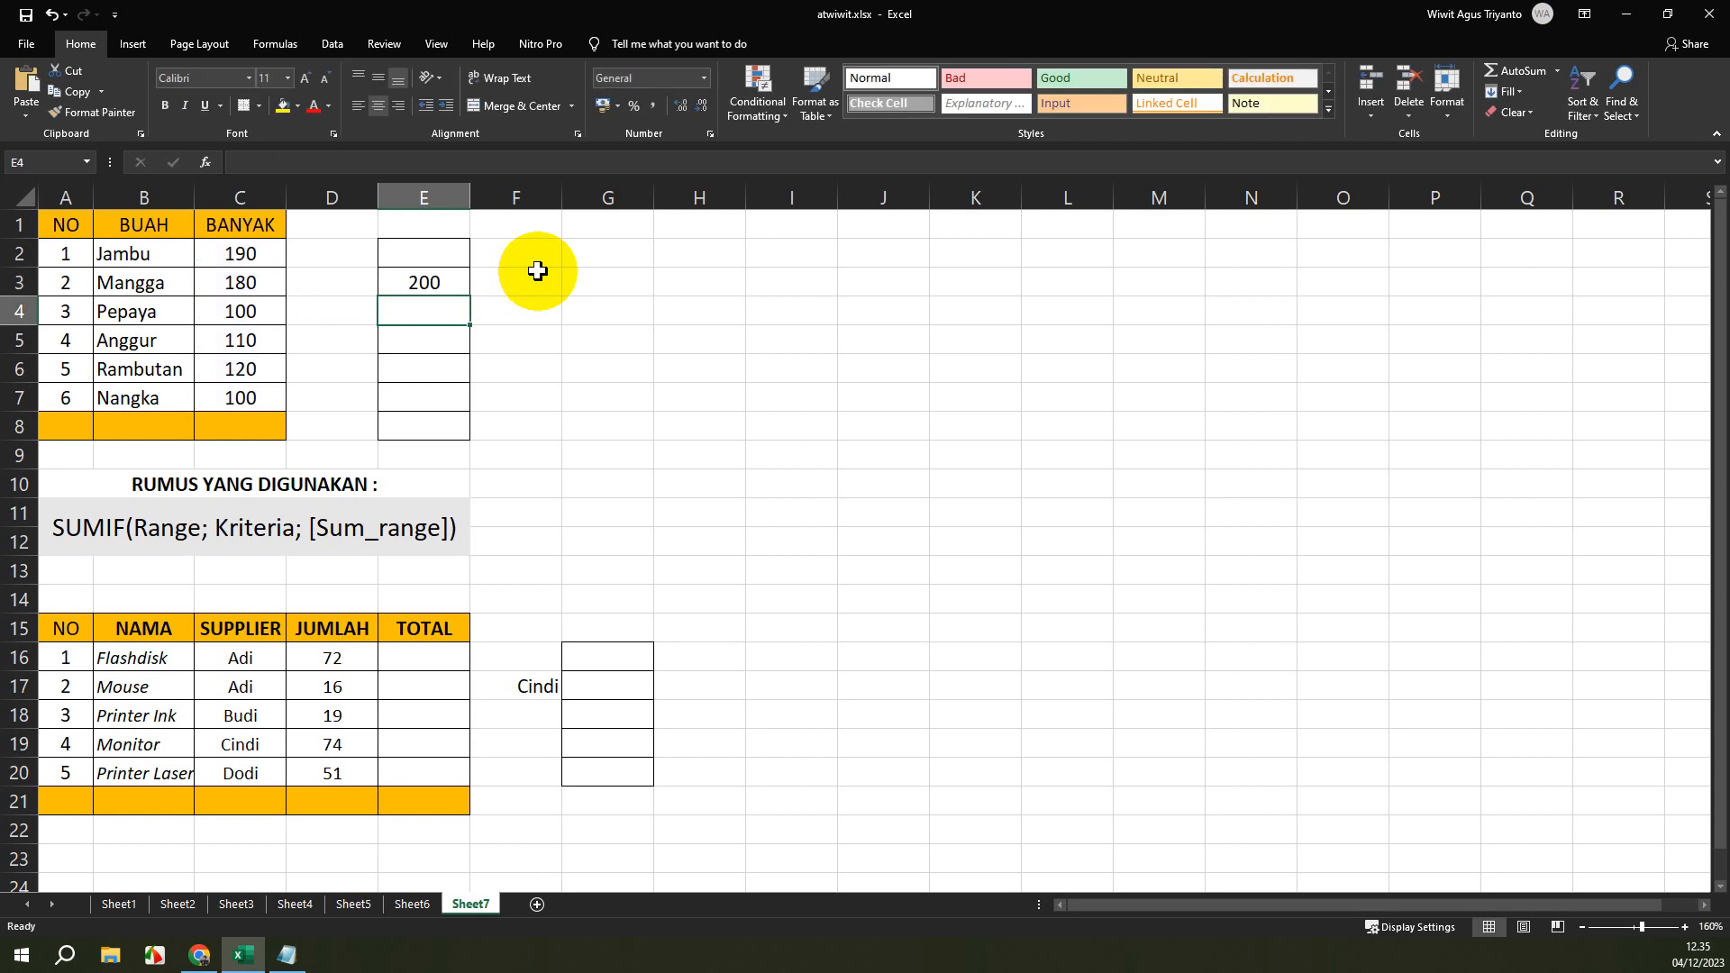
Inspect the range and criteria arguments of the SUMIF formula in cell E3.
{"action": "left_click", "coordinate": [419, 287]}
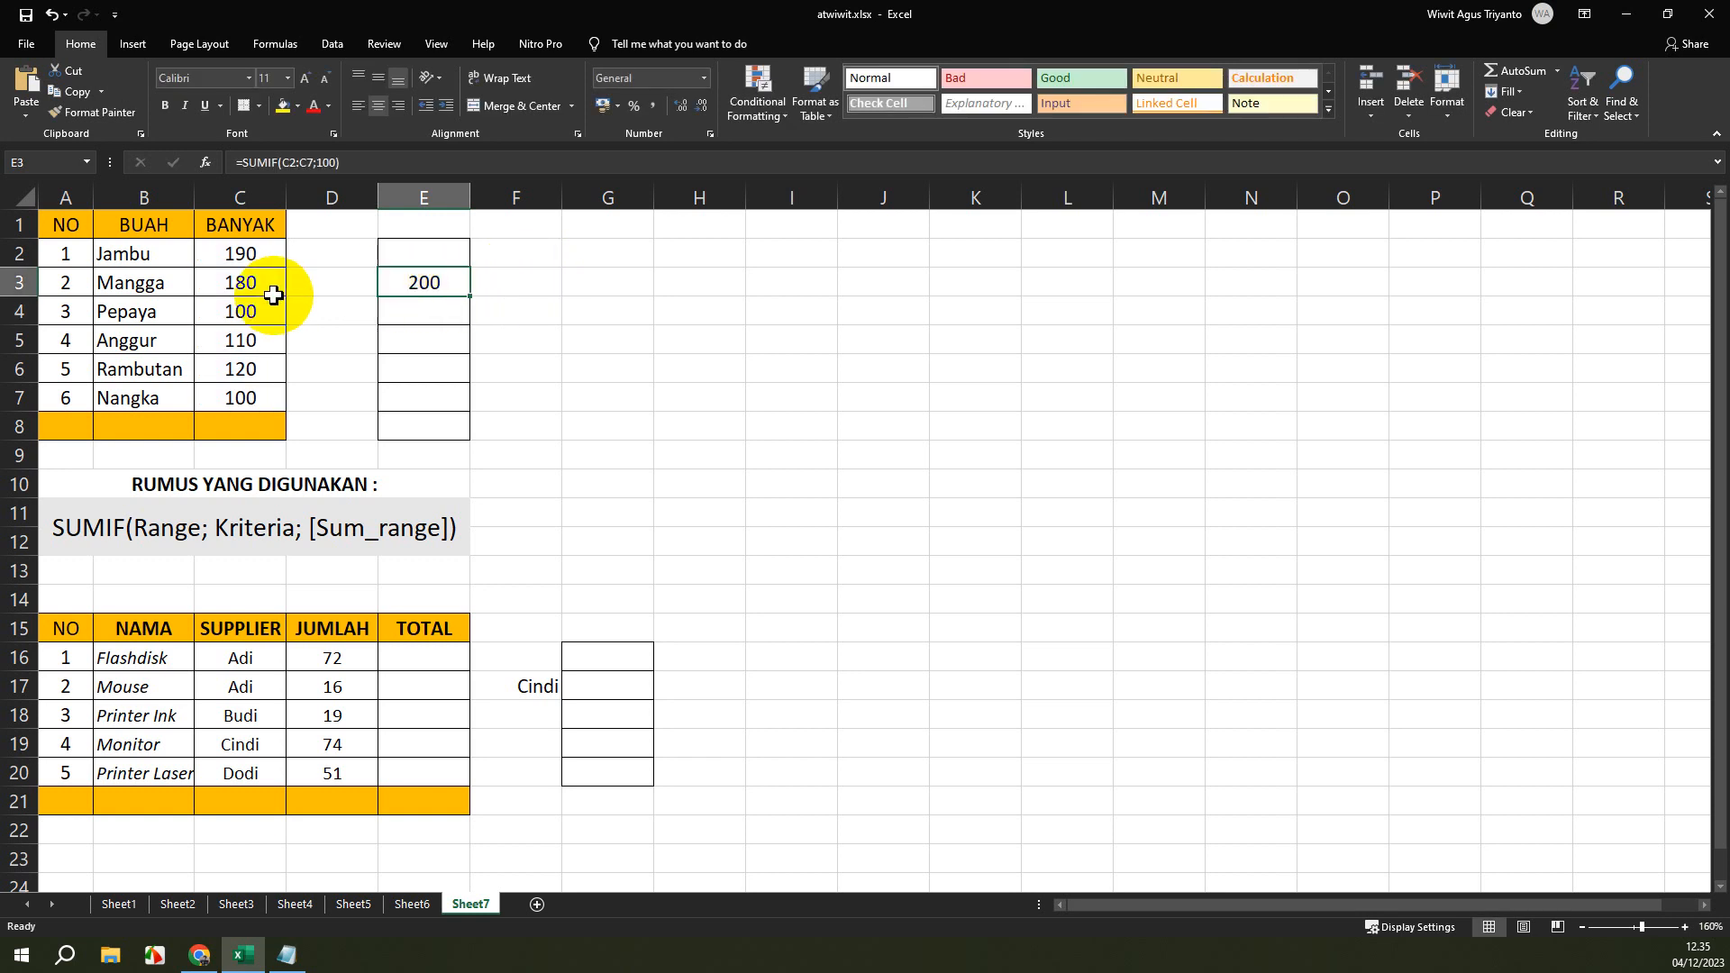
{"action": "left_click", "coordinate": [321, 162]}
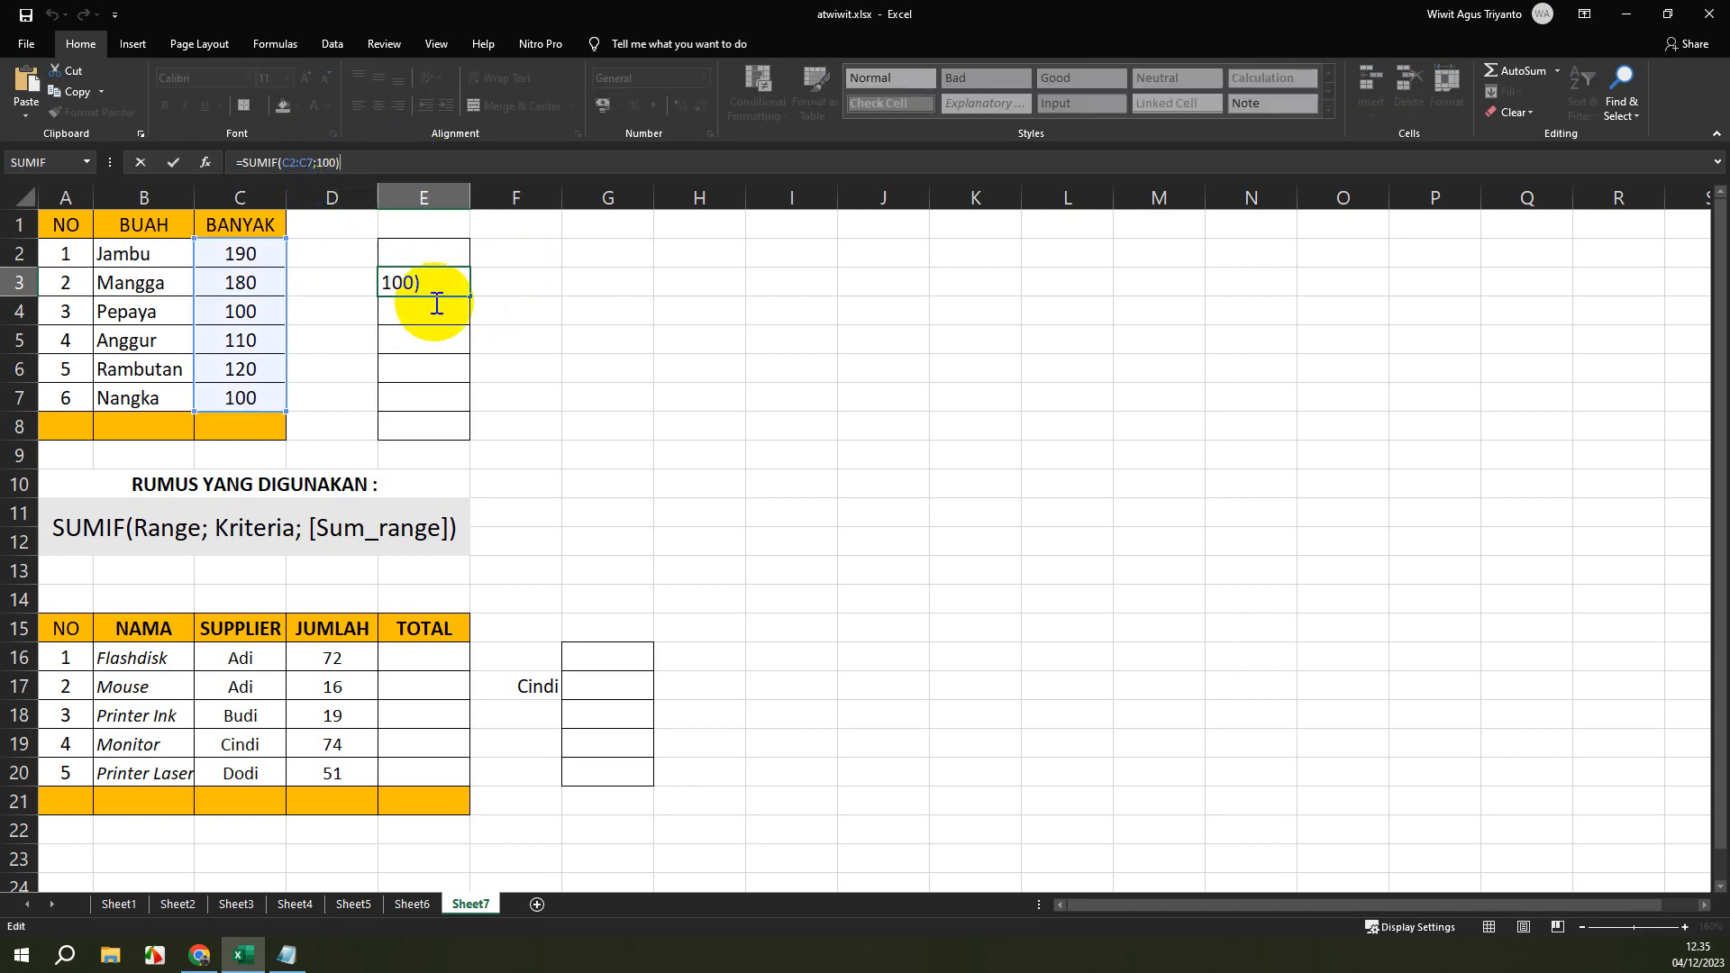
{"action": "double_click", "coordinate": [330, 162]}
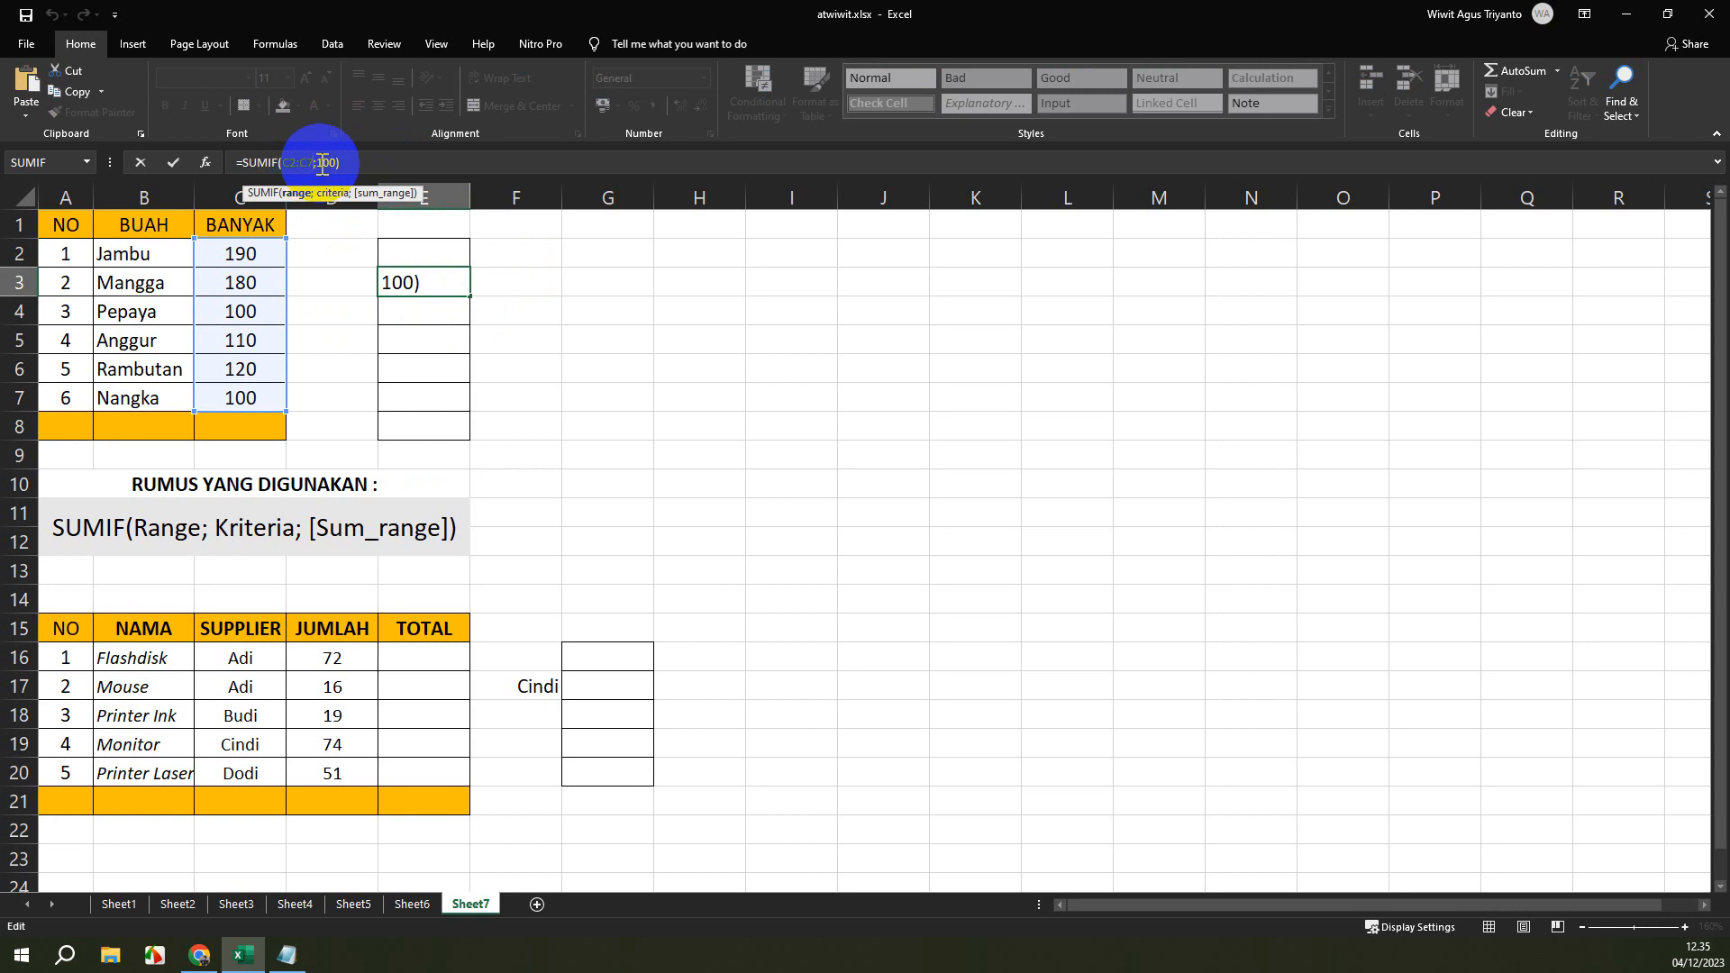
{"action": "left_click", "coordinate": [325, 162]}
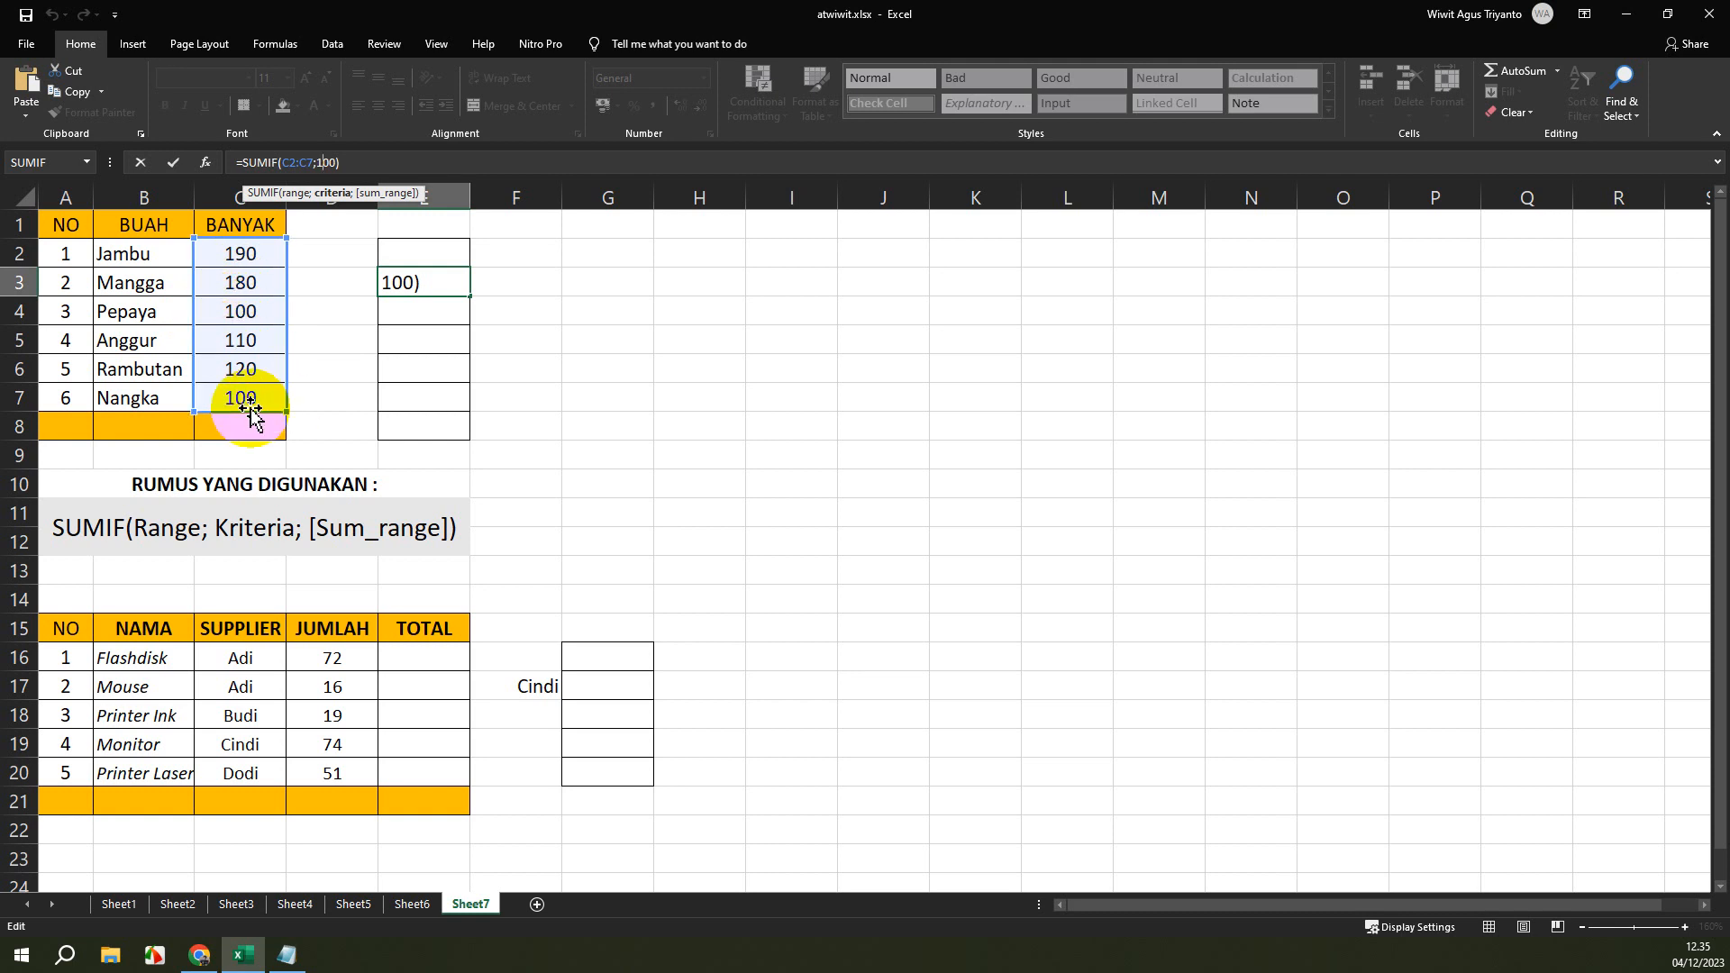
{"action": "left_click", "coordinate": [367, 163]}
{"action": "key", "text": "Return"}
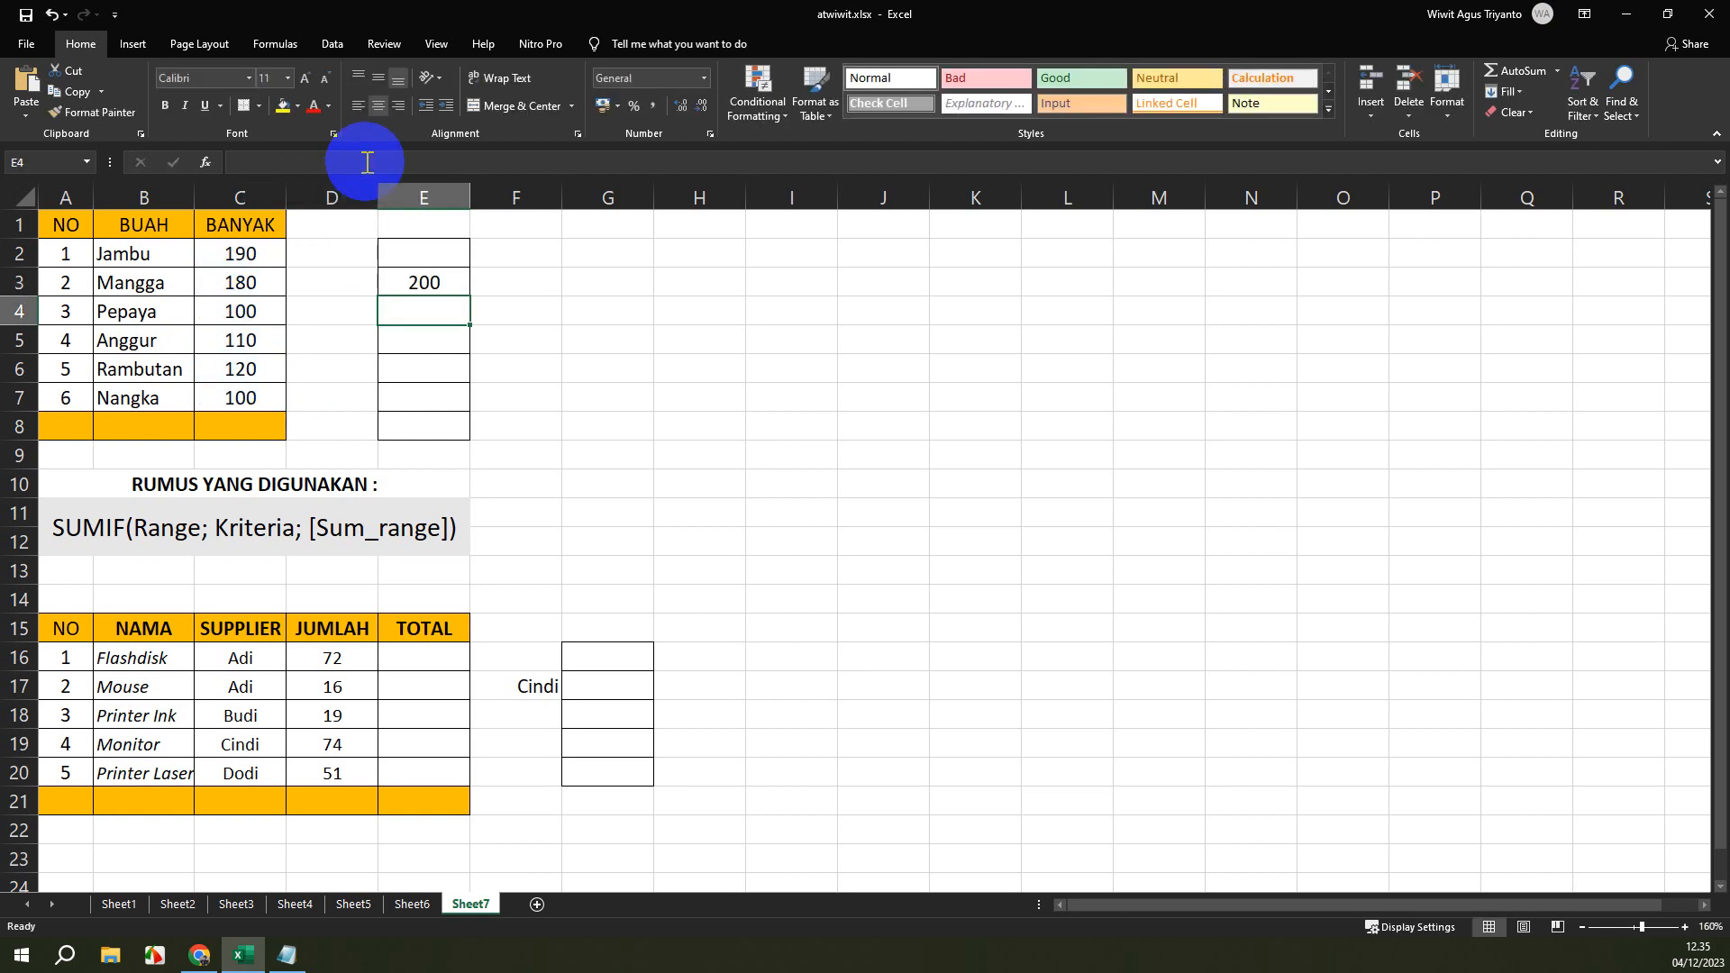
Change the criterion of the SUMIF formula in cell E3 to 190.
{"action": "left_click", "coordinate": [419, 277]}
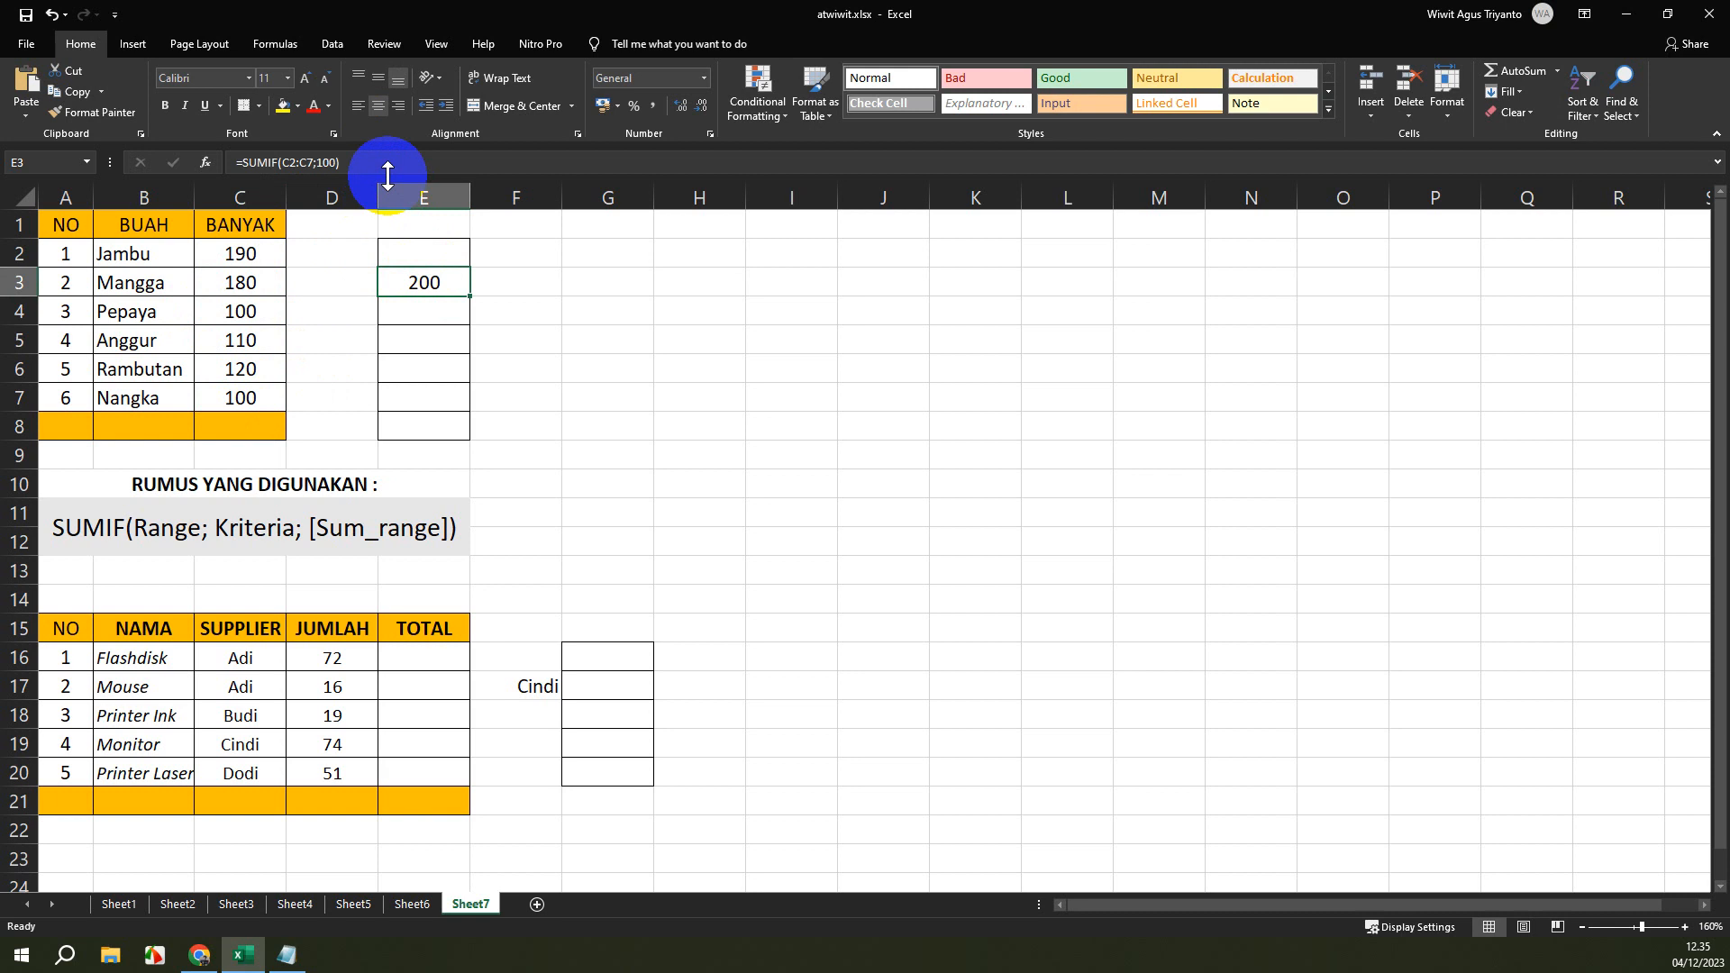
{"action": "left_click", "coordinate": [325, 163]}
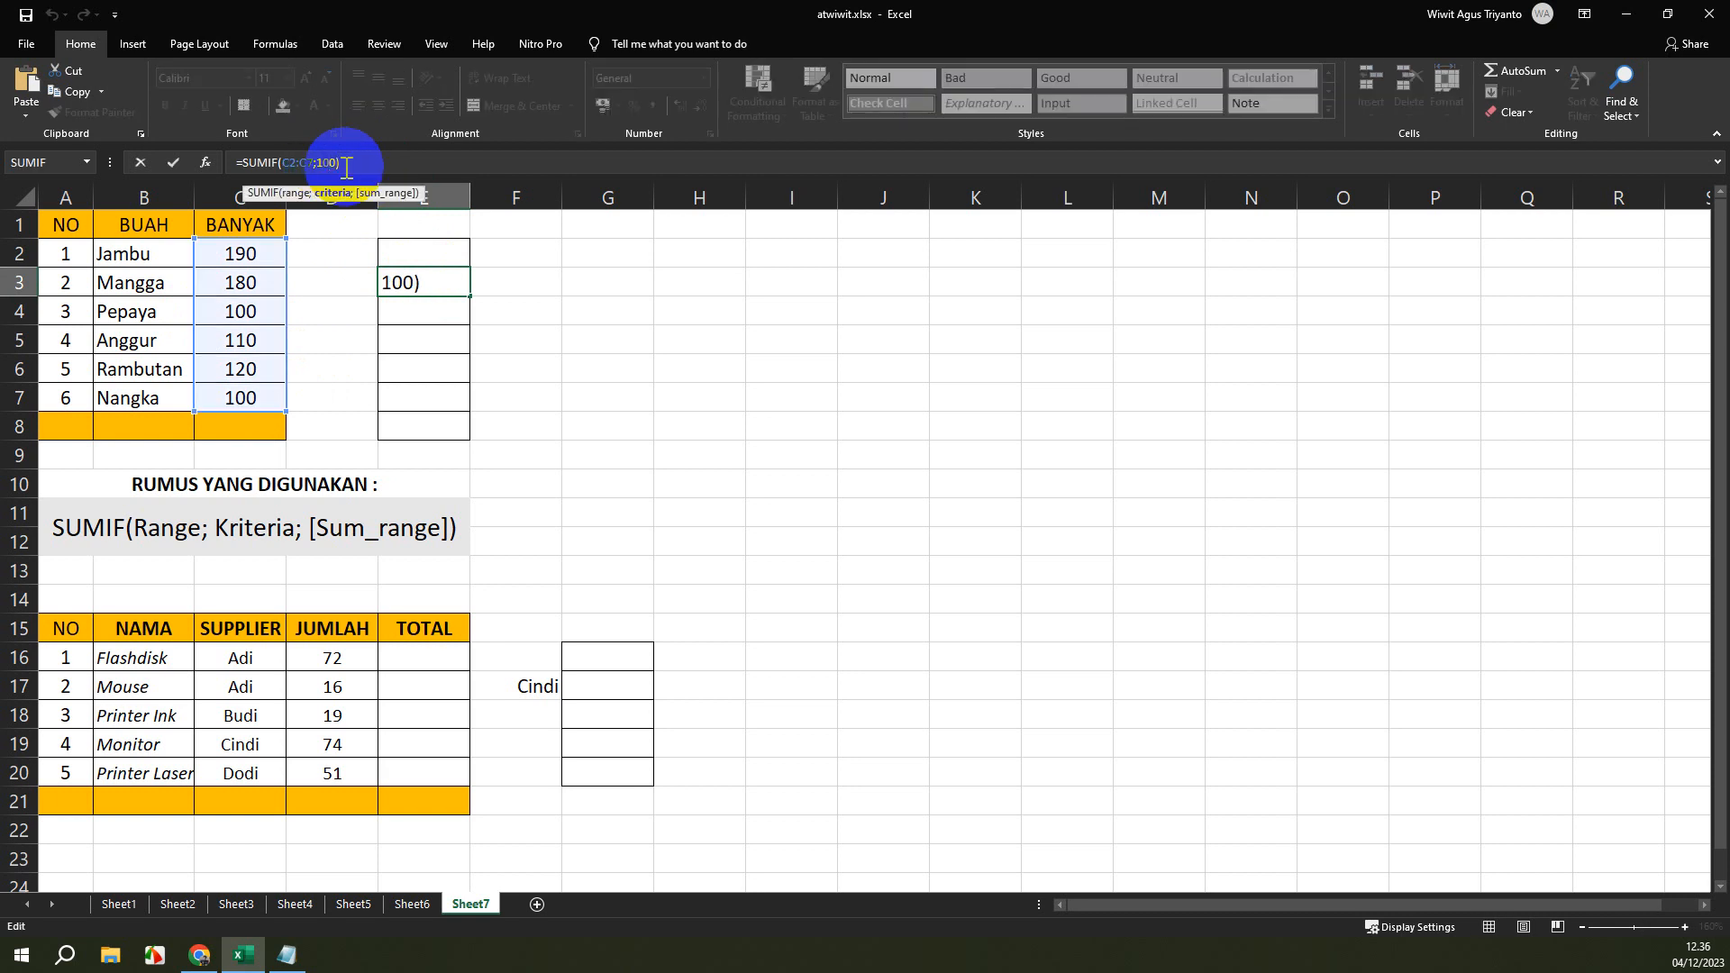
{"action": "key", "text": "BackSpace"}
{"action": "type", "text": "9"}
{"action": "key", "text": "Return"}
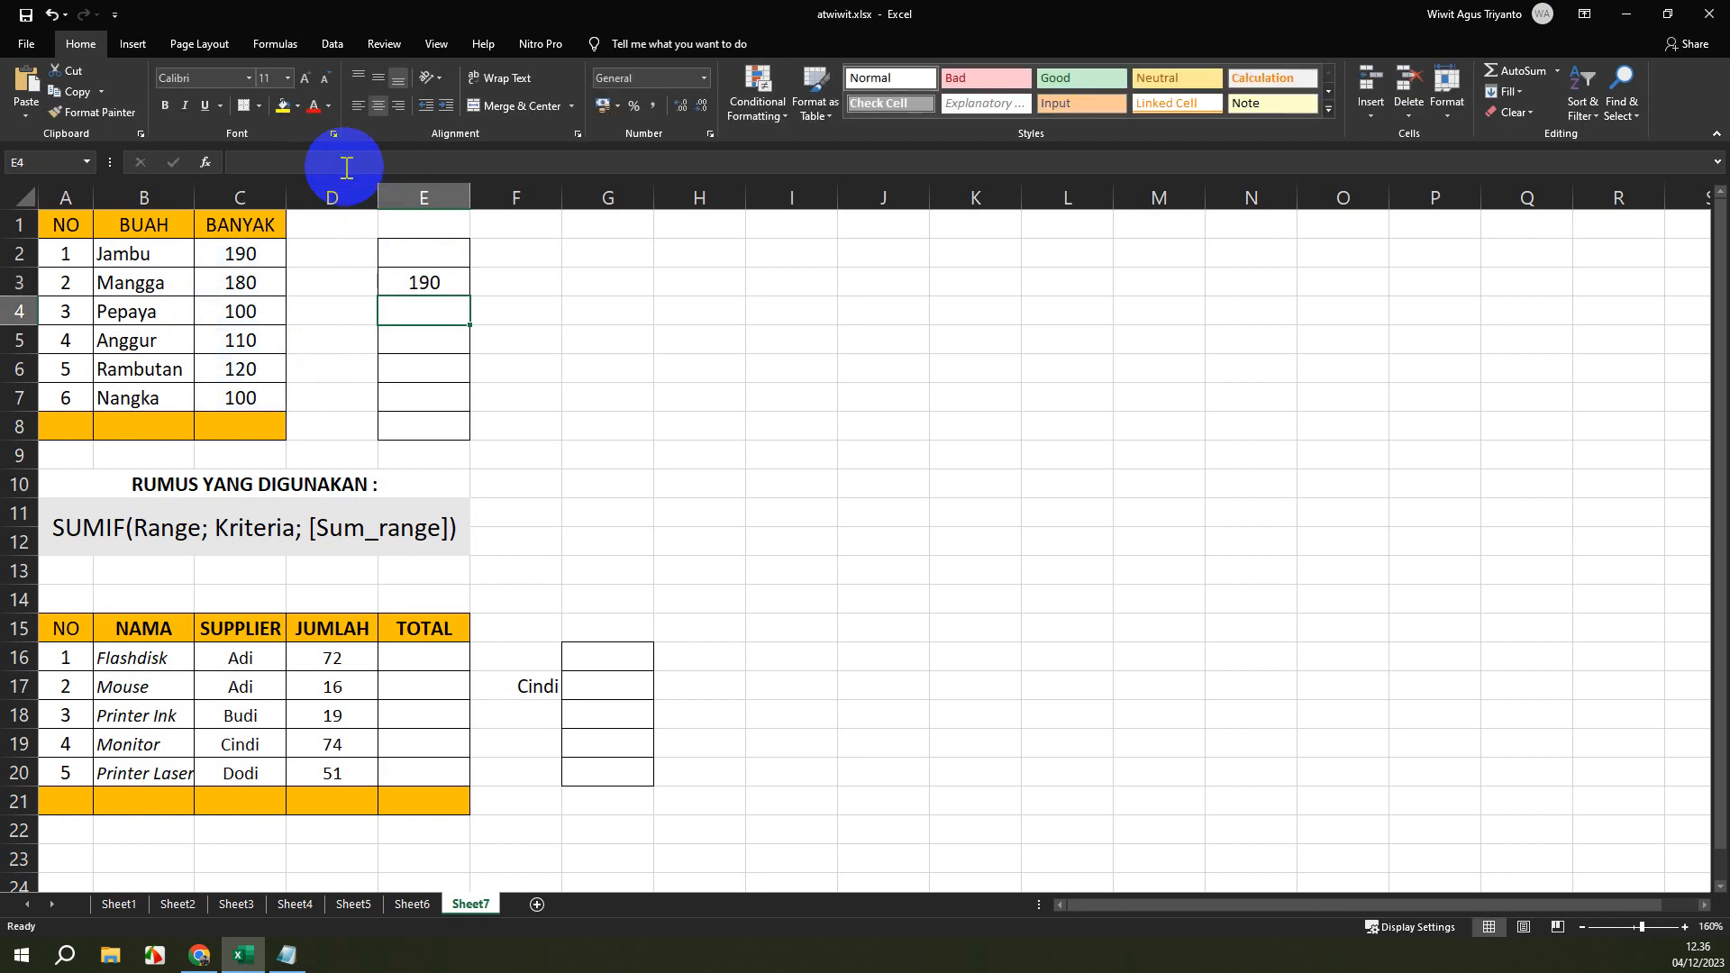
Set the criterion of the SUMIF formula in cell E3 back to 100.
{"action": "left_click", "coordinate": [428, 285]}
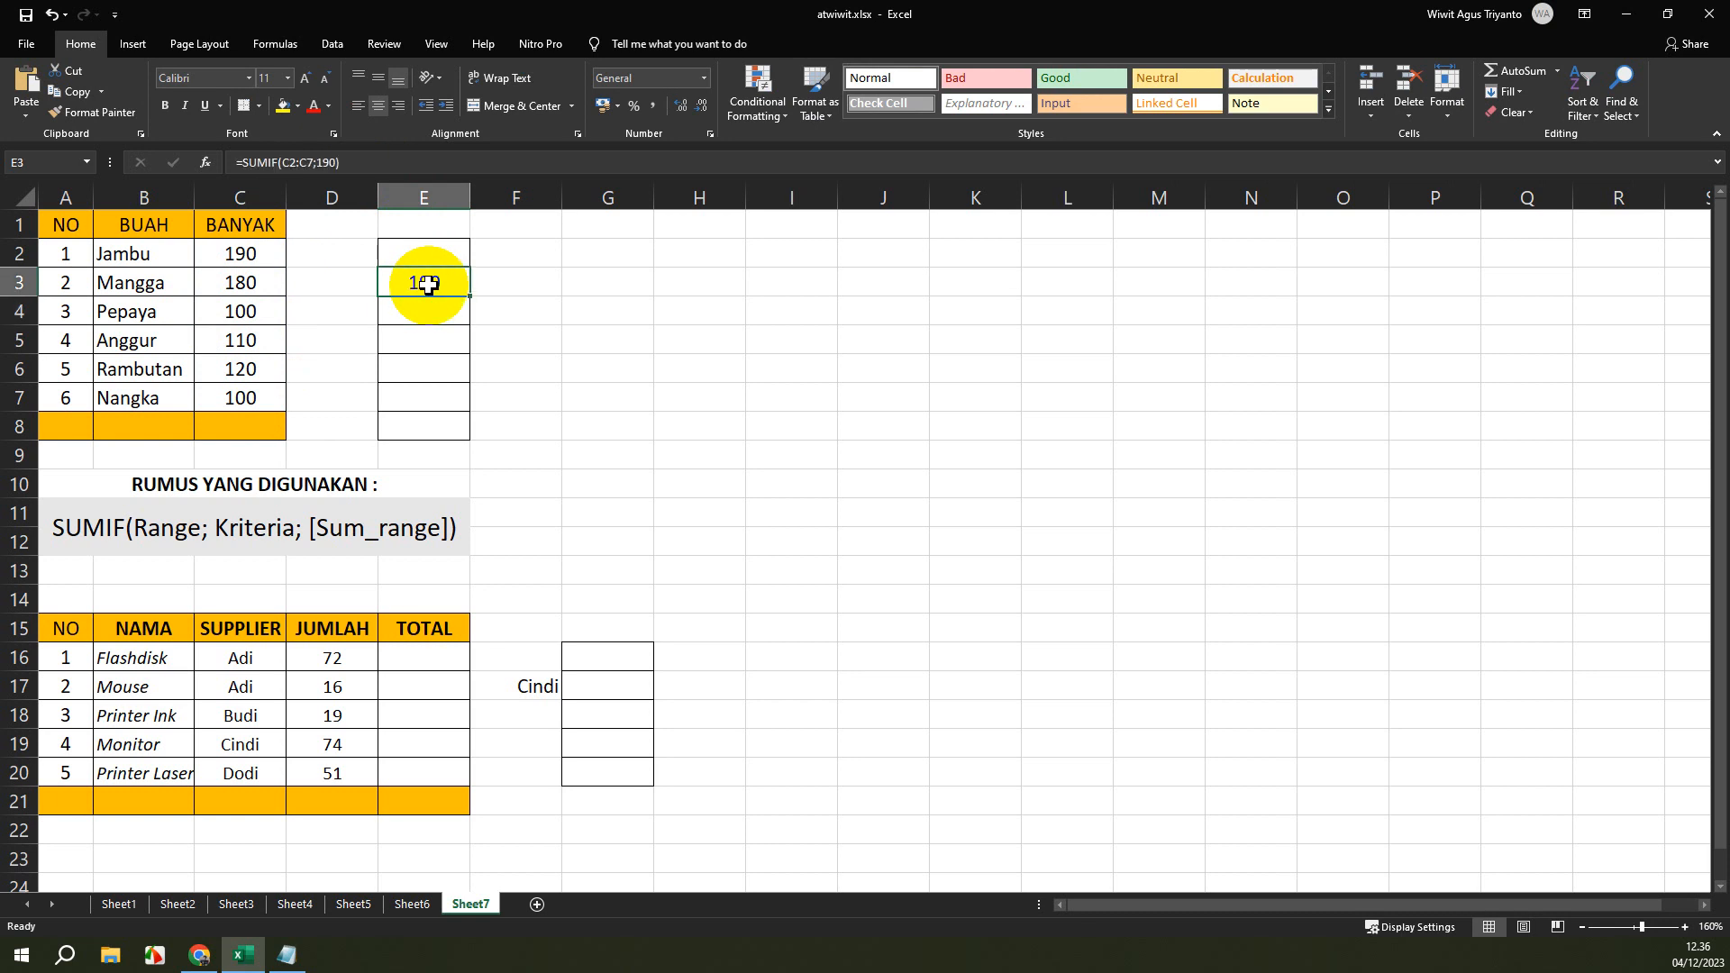
{"action": "left_click", "coordinate": [333, 162]}
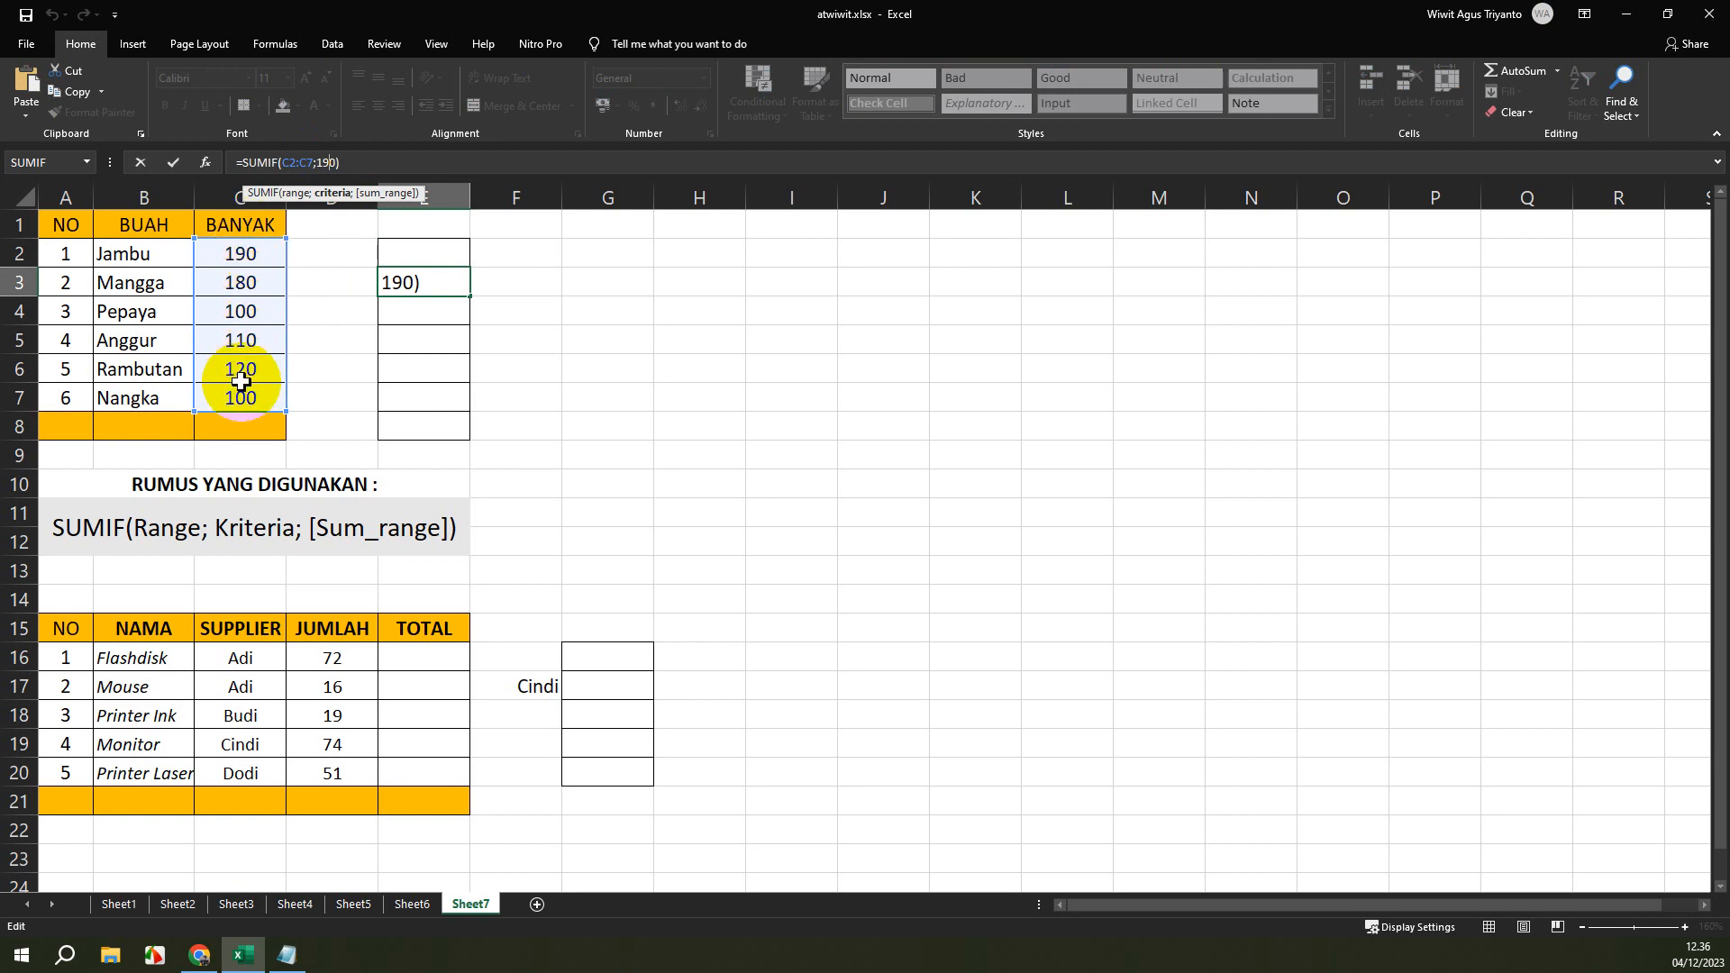
{"action": "key", "text": "BackSpace"}
{"action": "key", "text": "BackSpace"}
{"action": "type", "text": "00"}
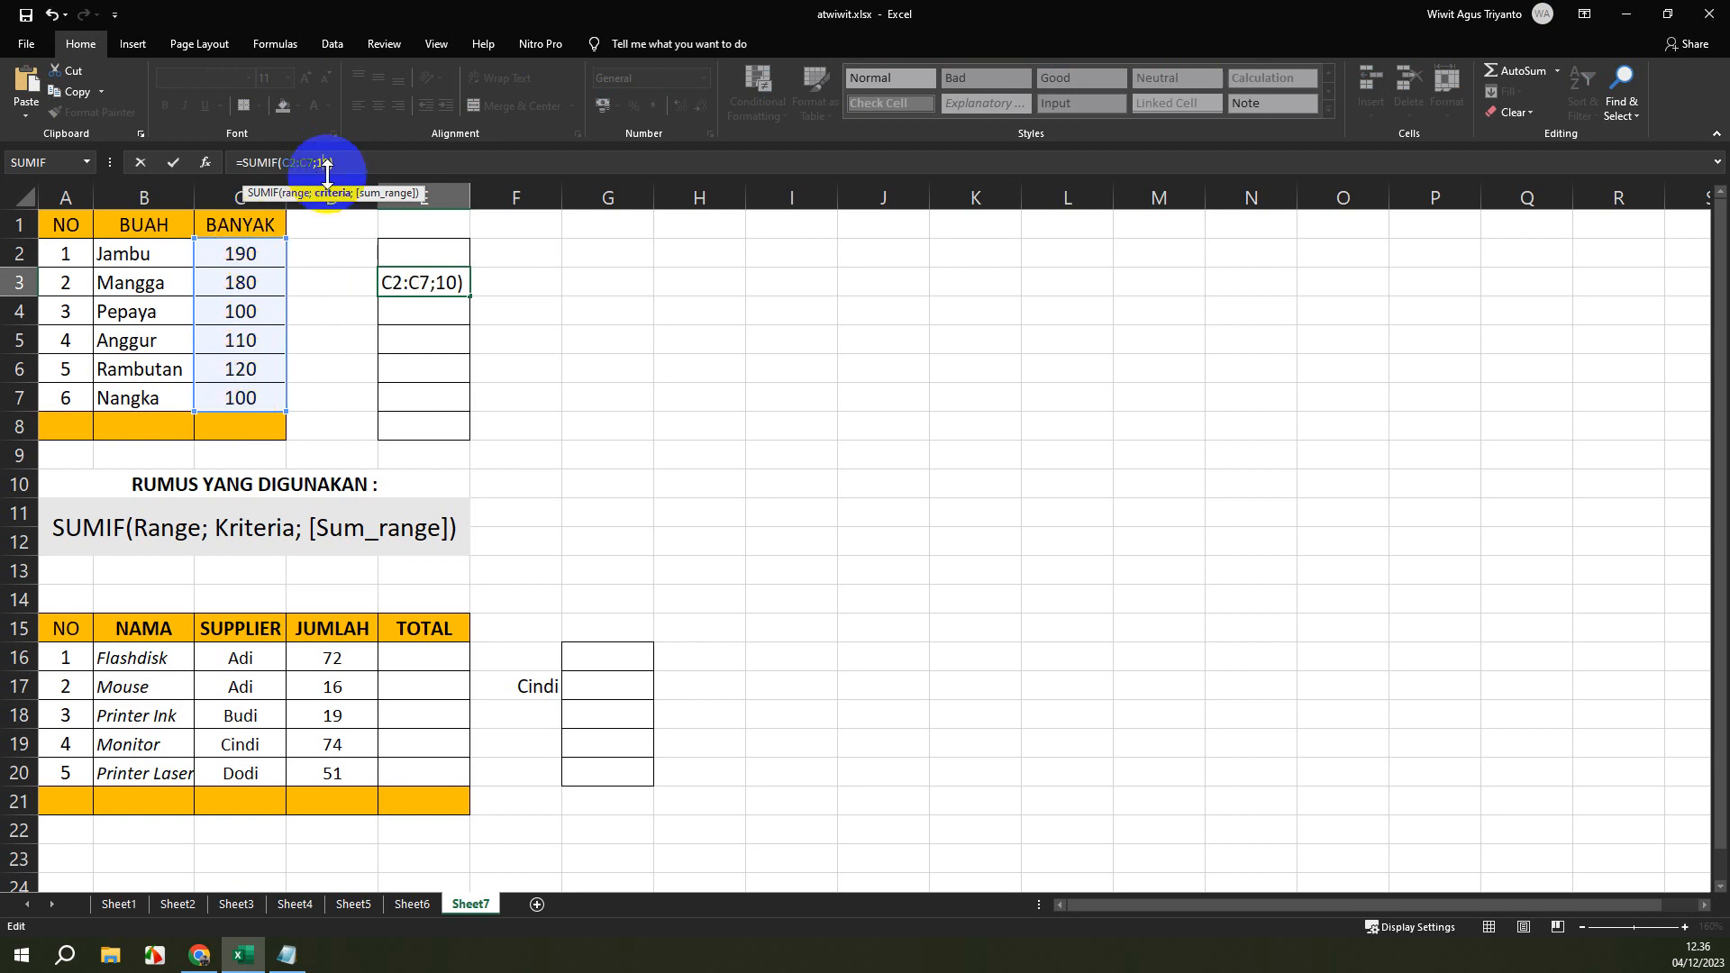
{"action": "key", "text": "Return"}
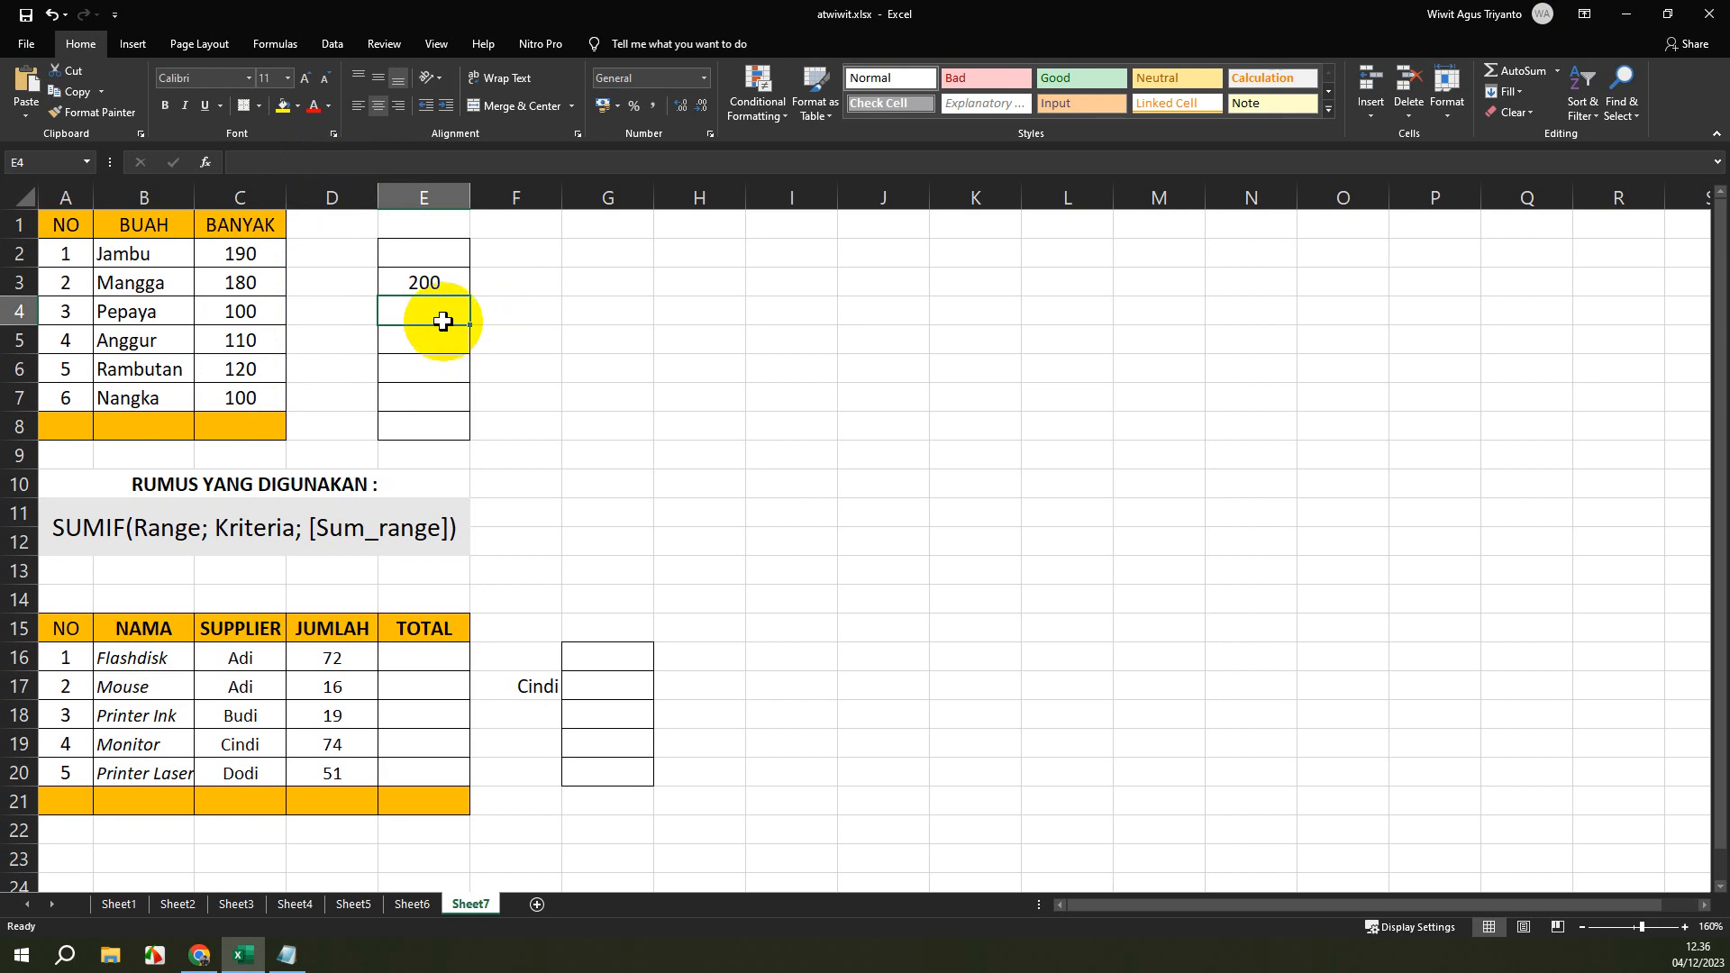
Enter the formula =SUMIF(C2:C7;"") in cell E4 with an empty quoted criterion.
{"action": "left_click", "coordinate": [436, 279]}
{"action": "left_click", "coordinate": [423, 317]}
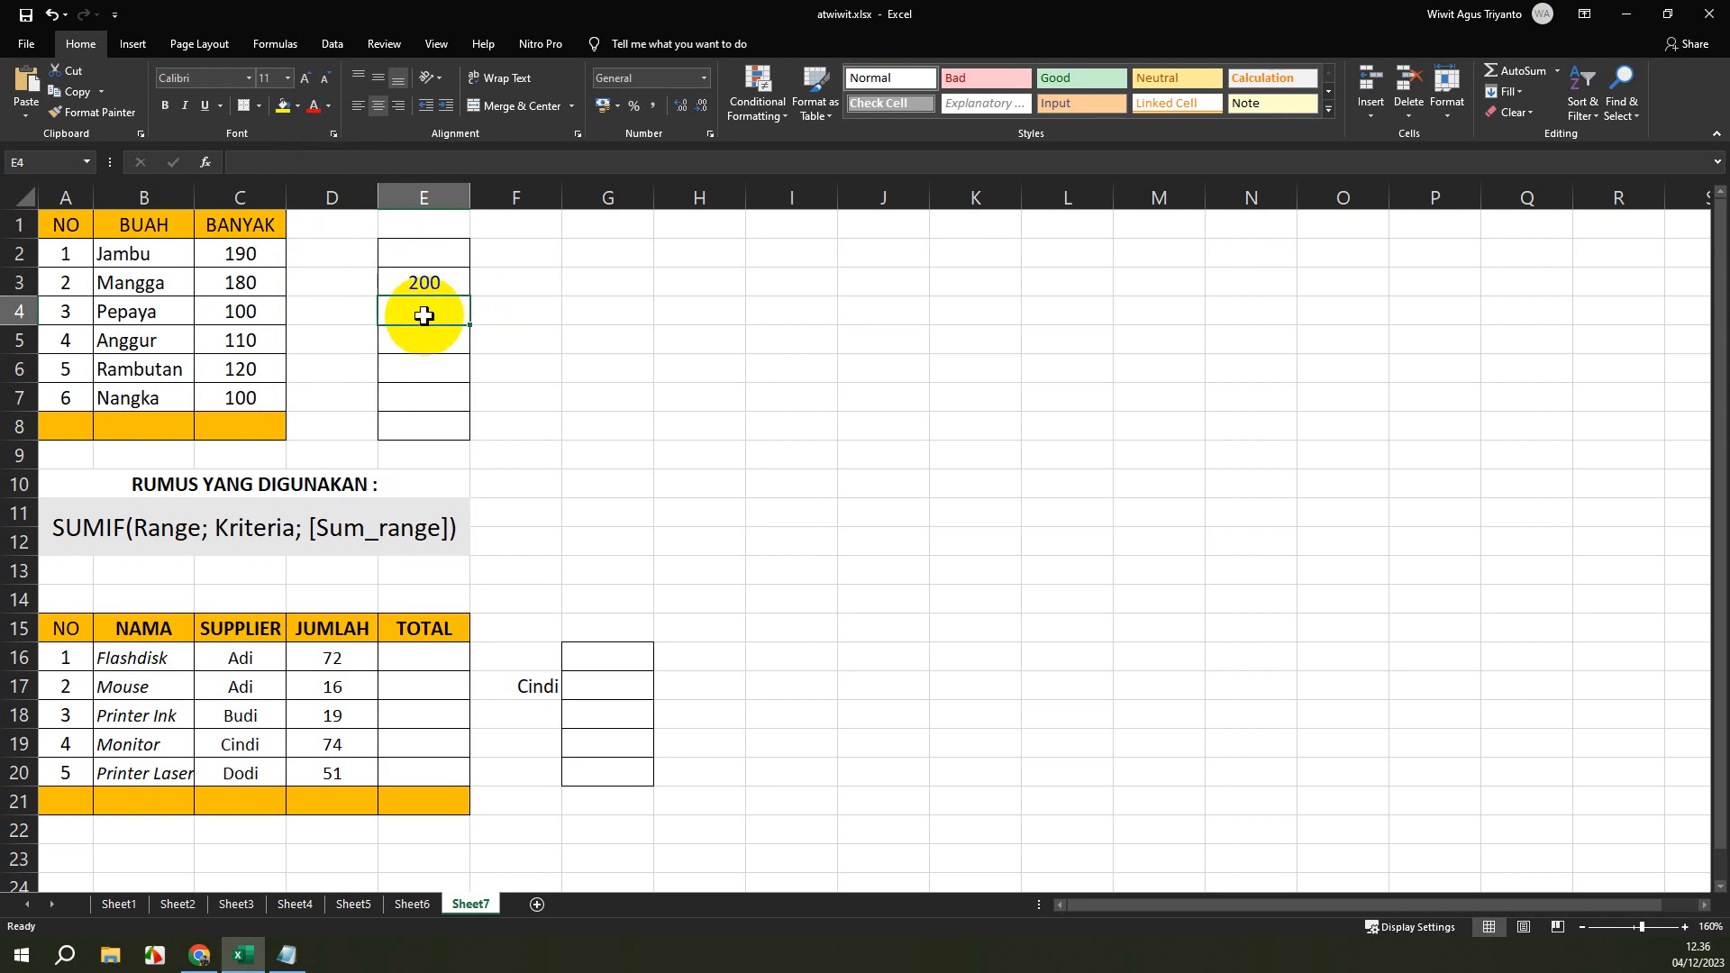
{"action": "type", "text": "=SUM"}
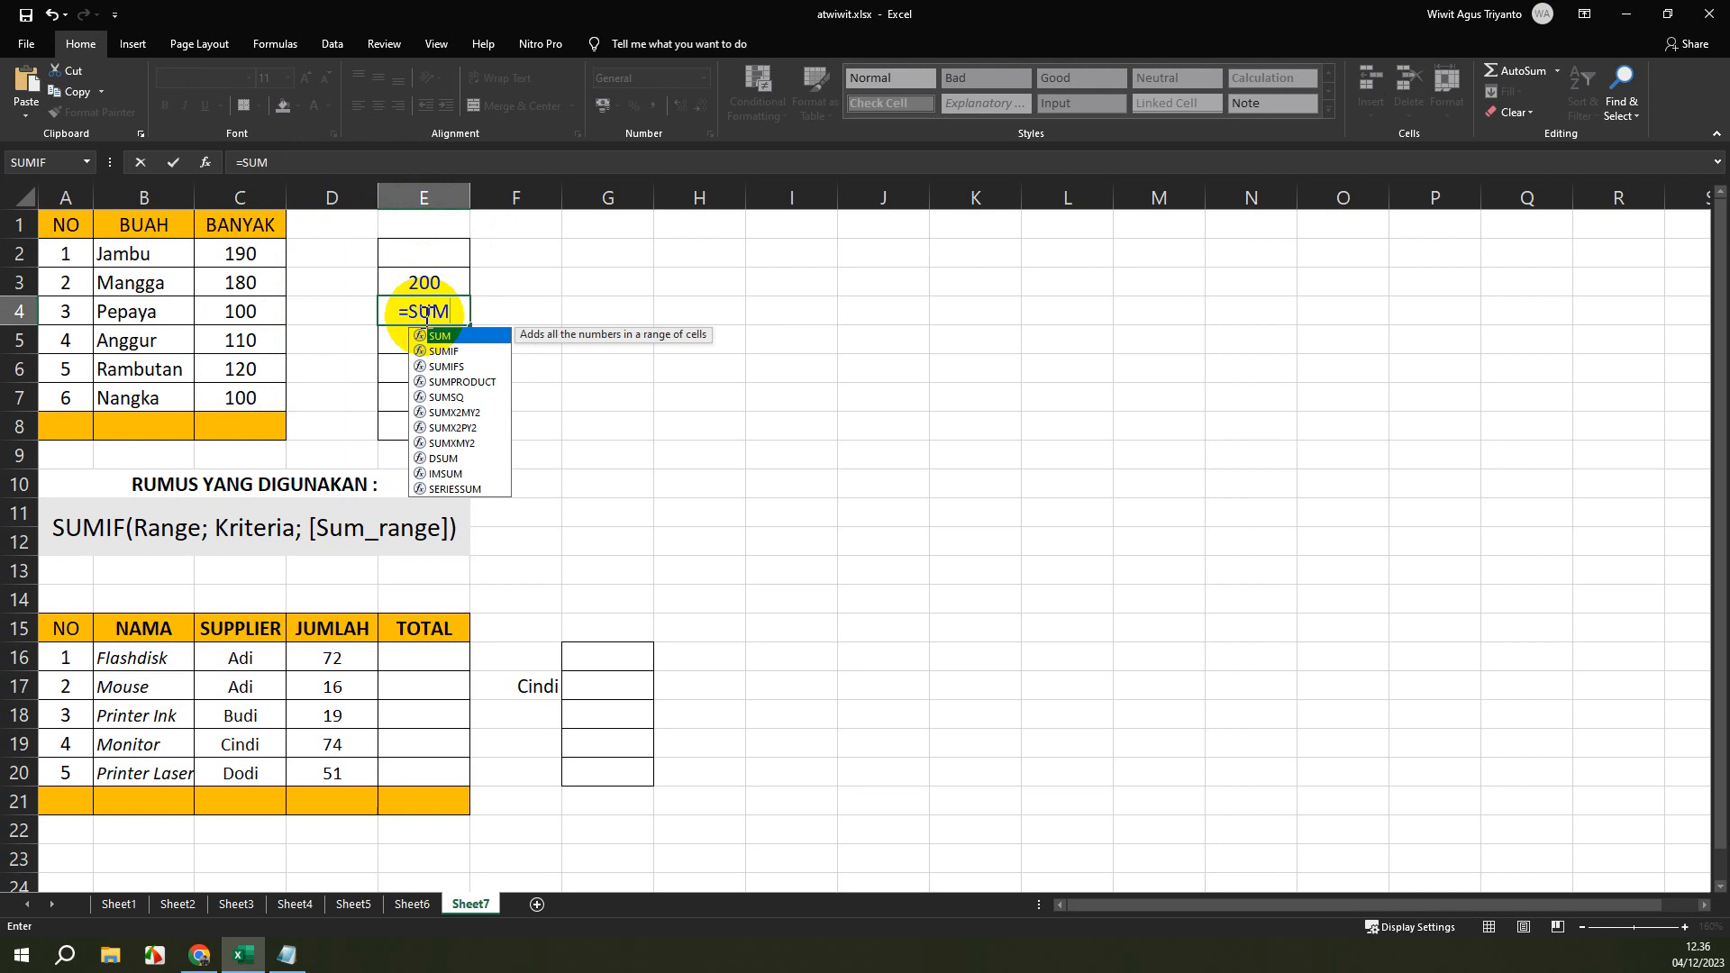
{"action": "type", "text": "IF("}
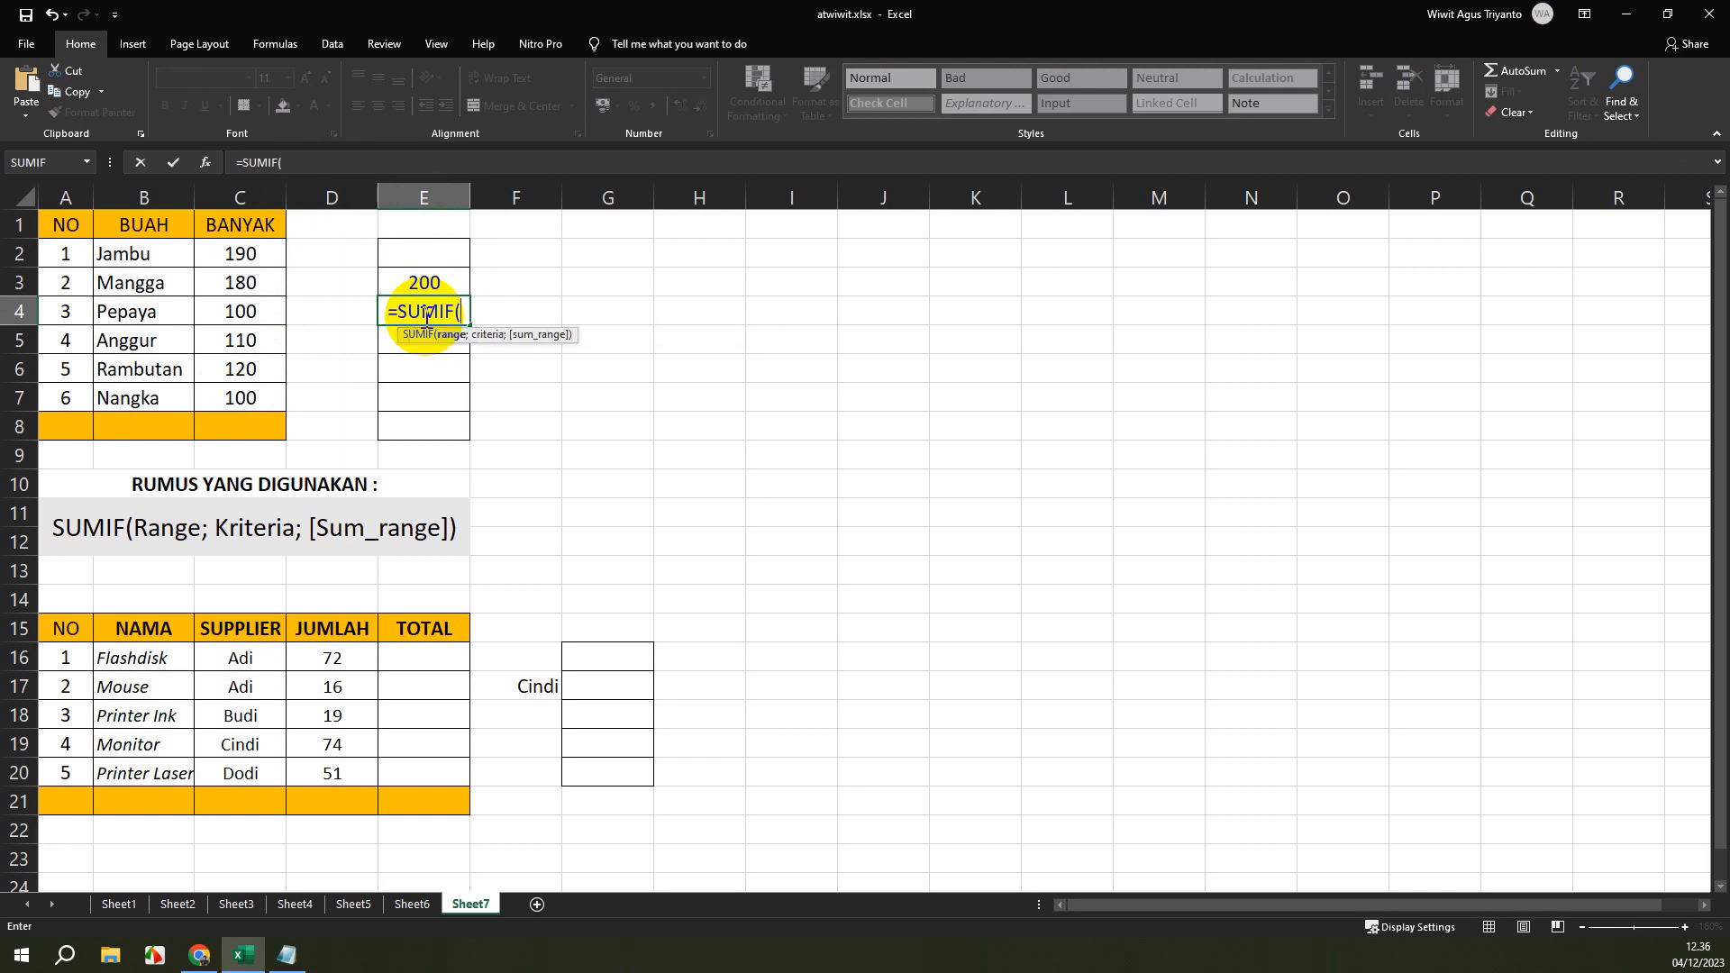
{"action": "left_click", "coordinate": [249, 255]}
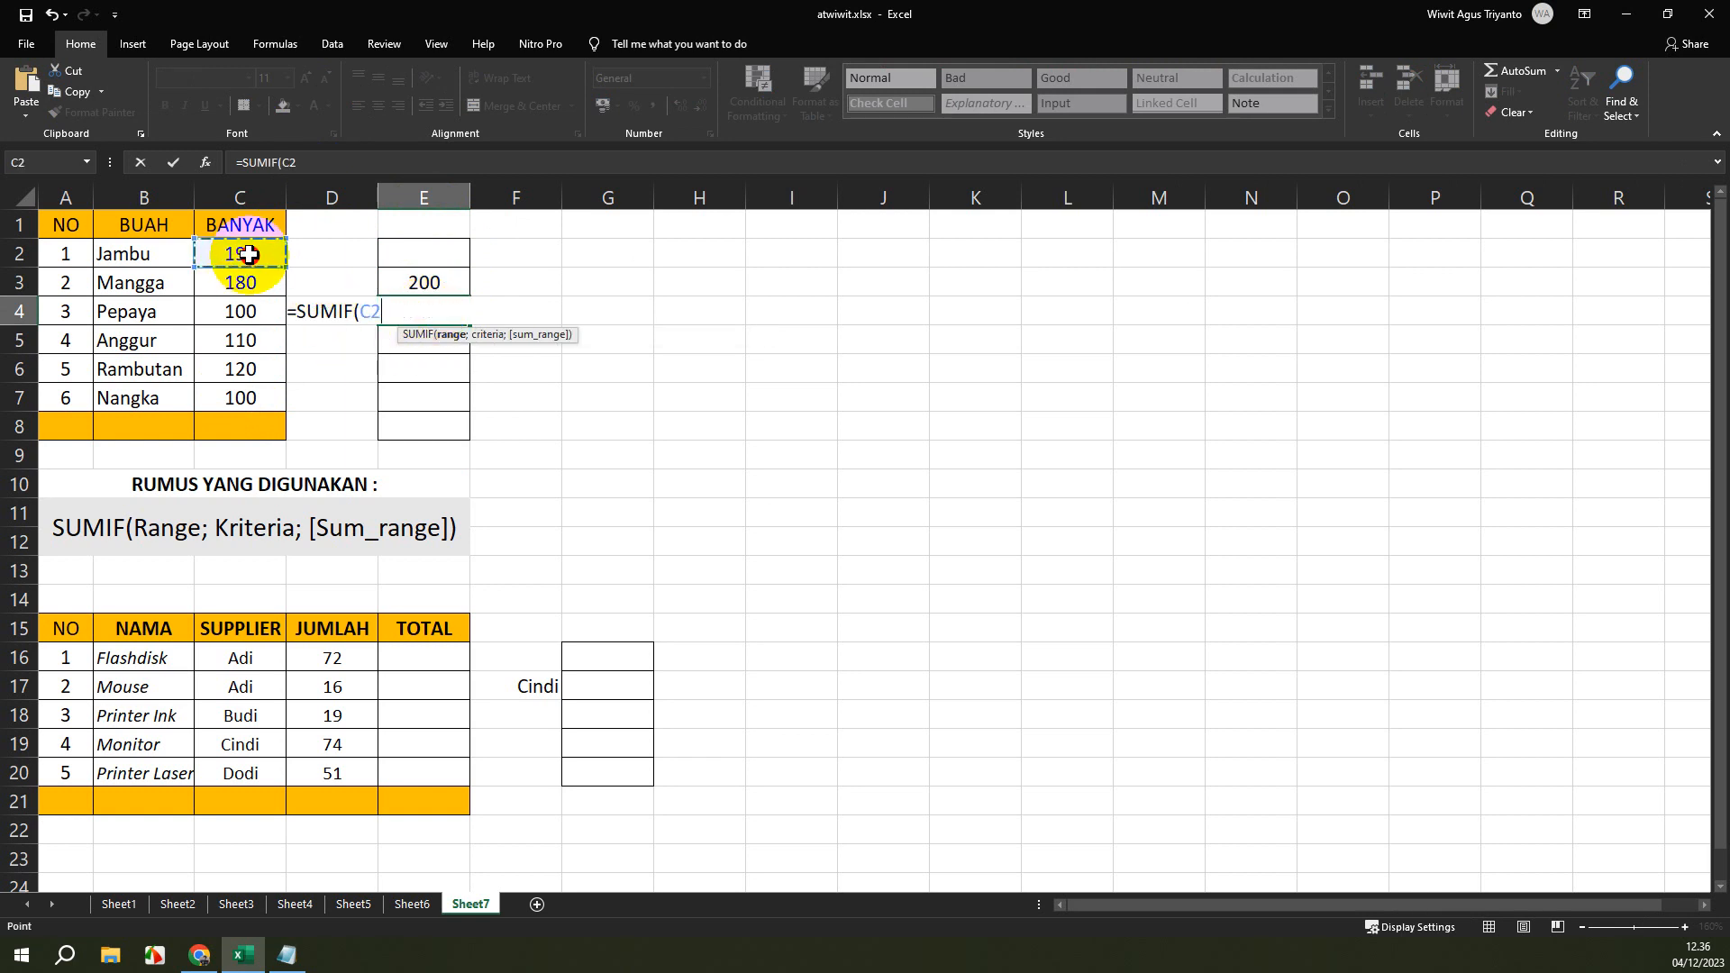
{"action": "left_click_drag", "start_coordinate": [248, 255], "coordinate": [239, 397]}
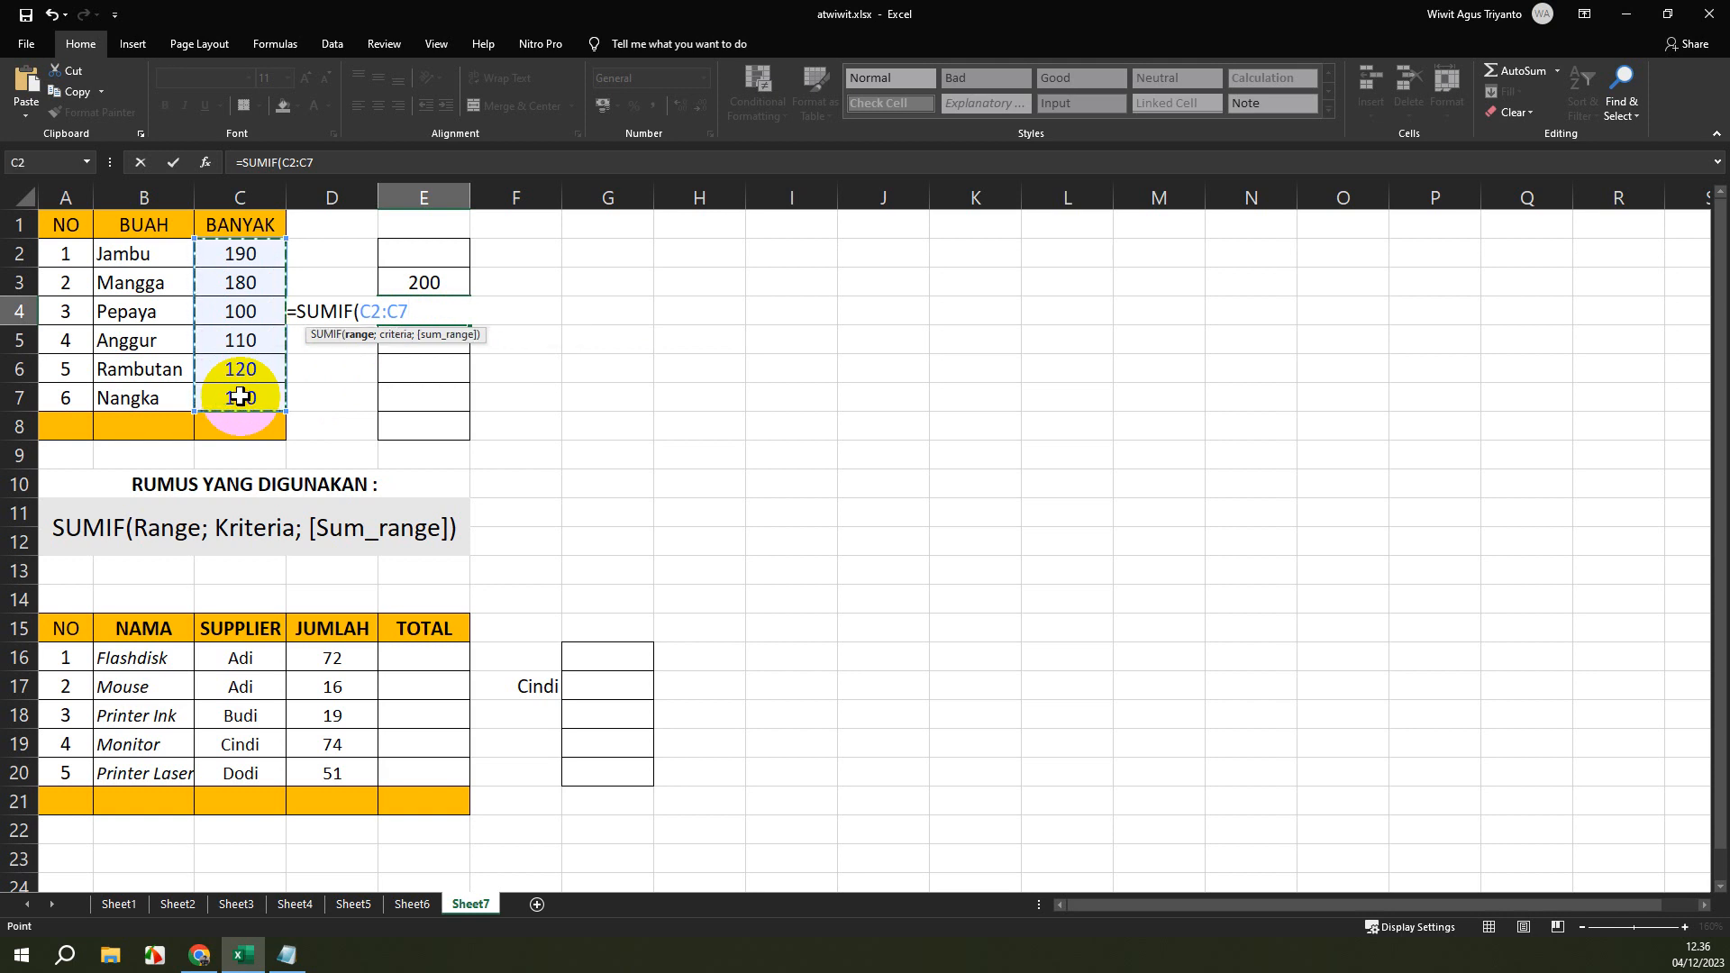
{"action": "type", "text": ";"}
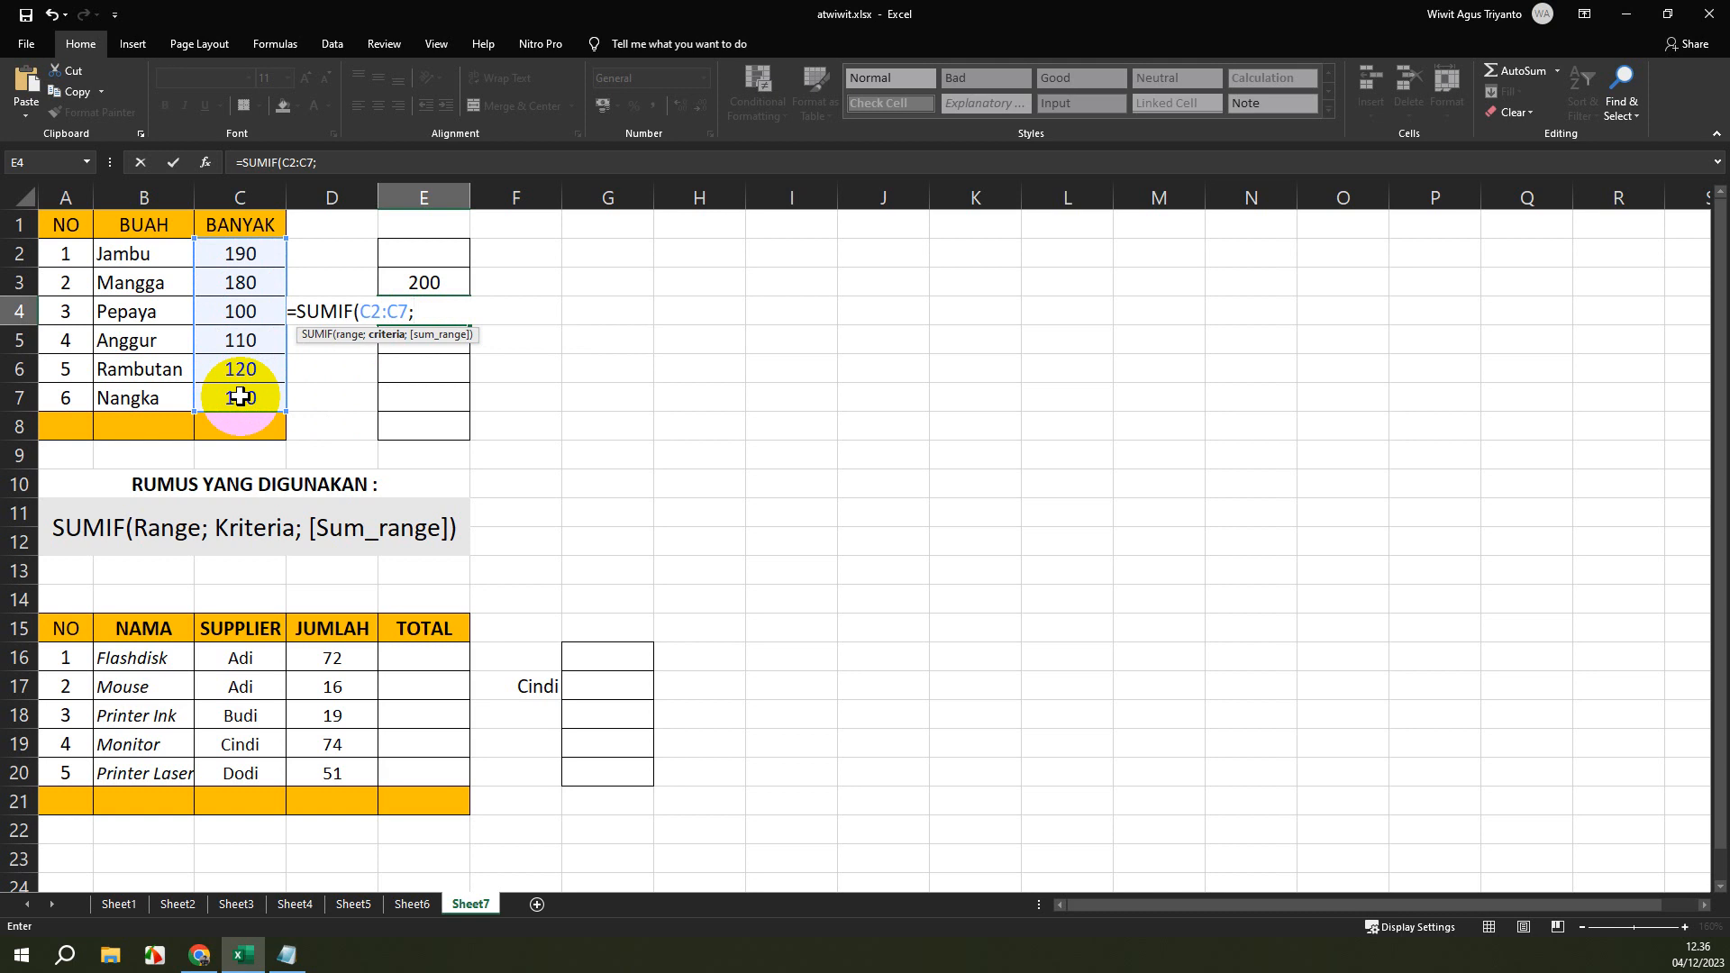
{"action": "type", "text": "\""}
{"action": "type", "text": "\""}
{"action": "key", "text": "Left"}
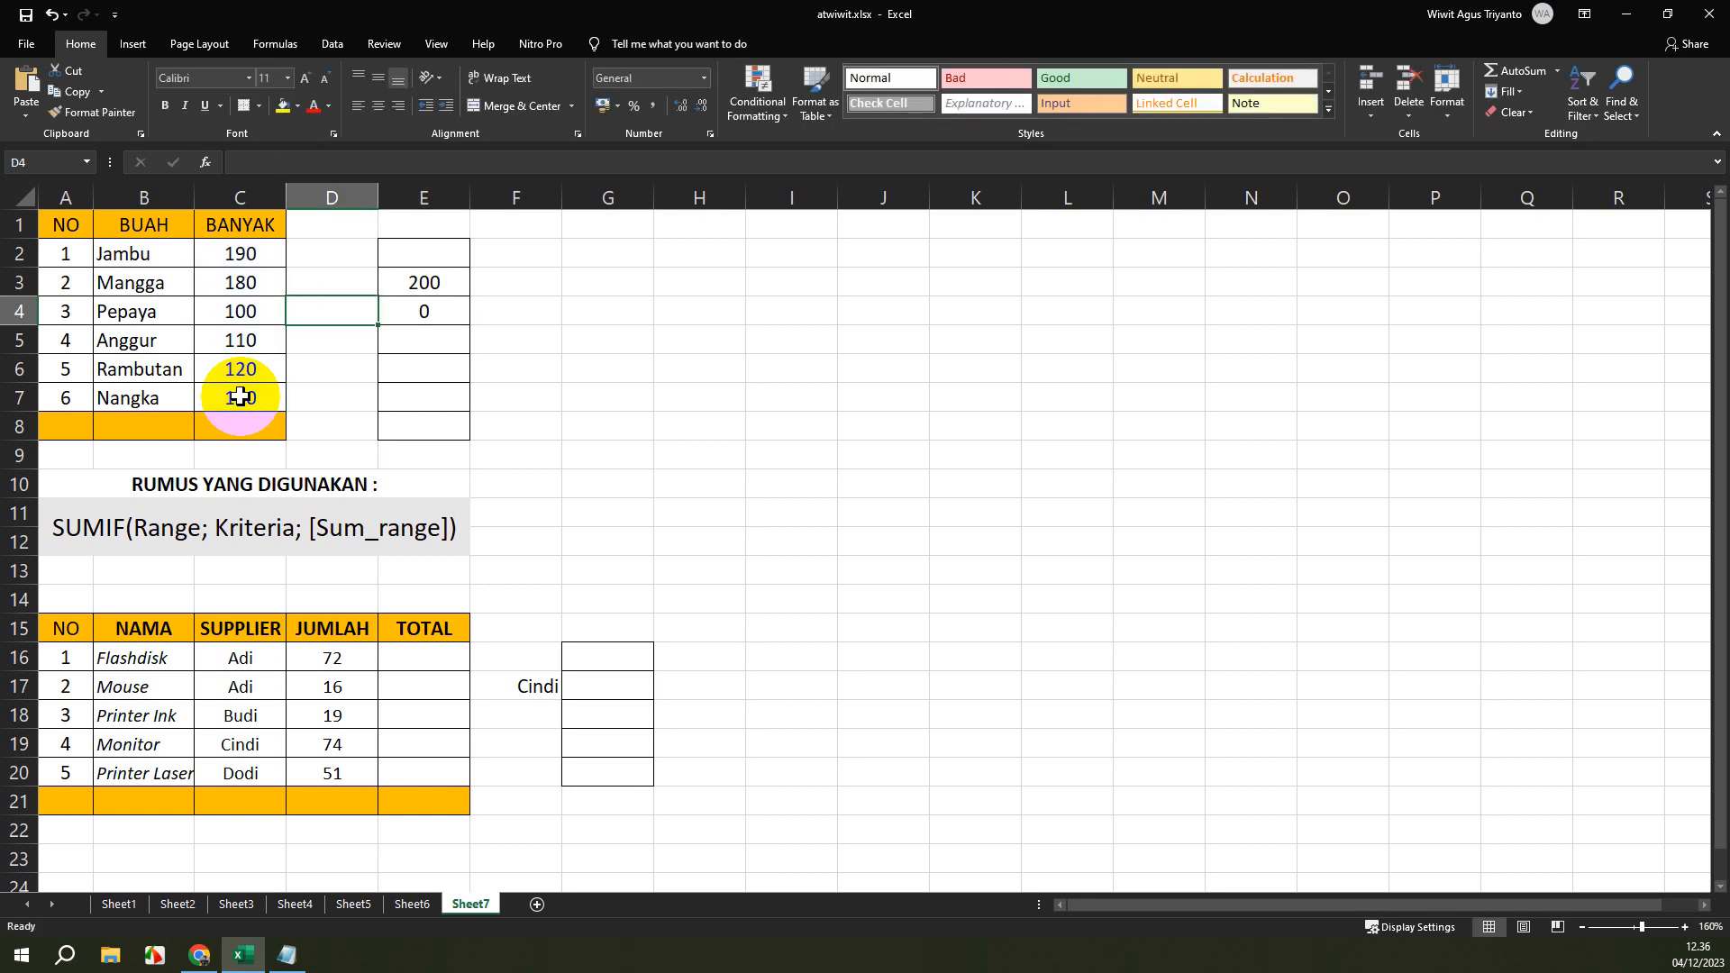
Set the criterion of the SUMIF formula in cell E4 to ">100".
{"action": "key", "text": "Right"}
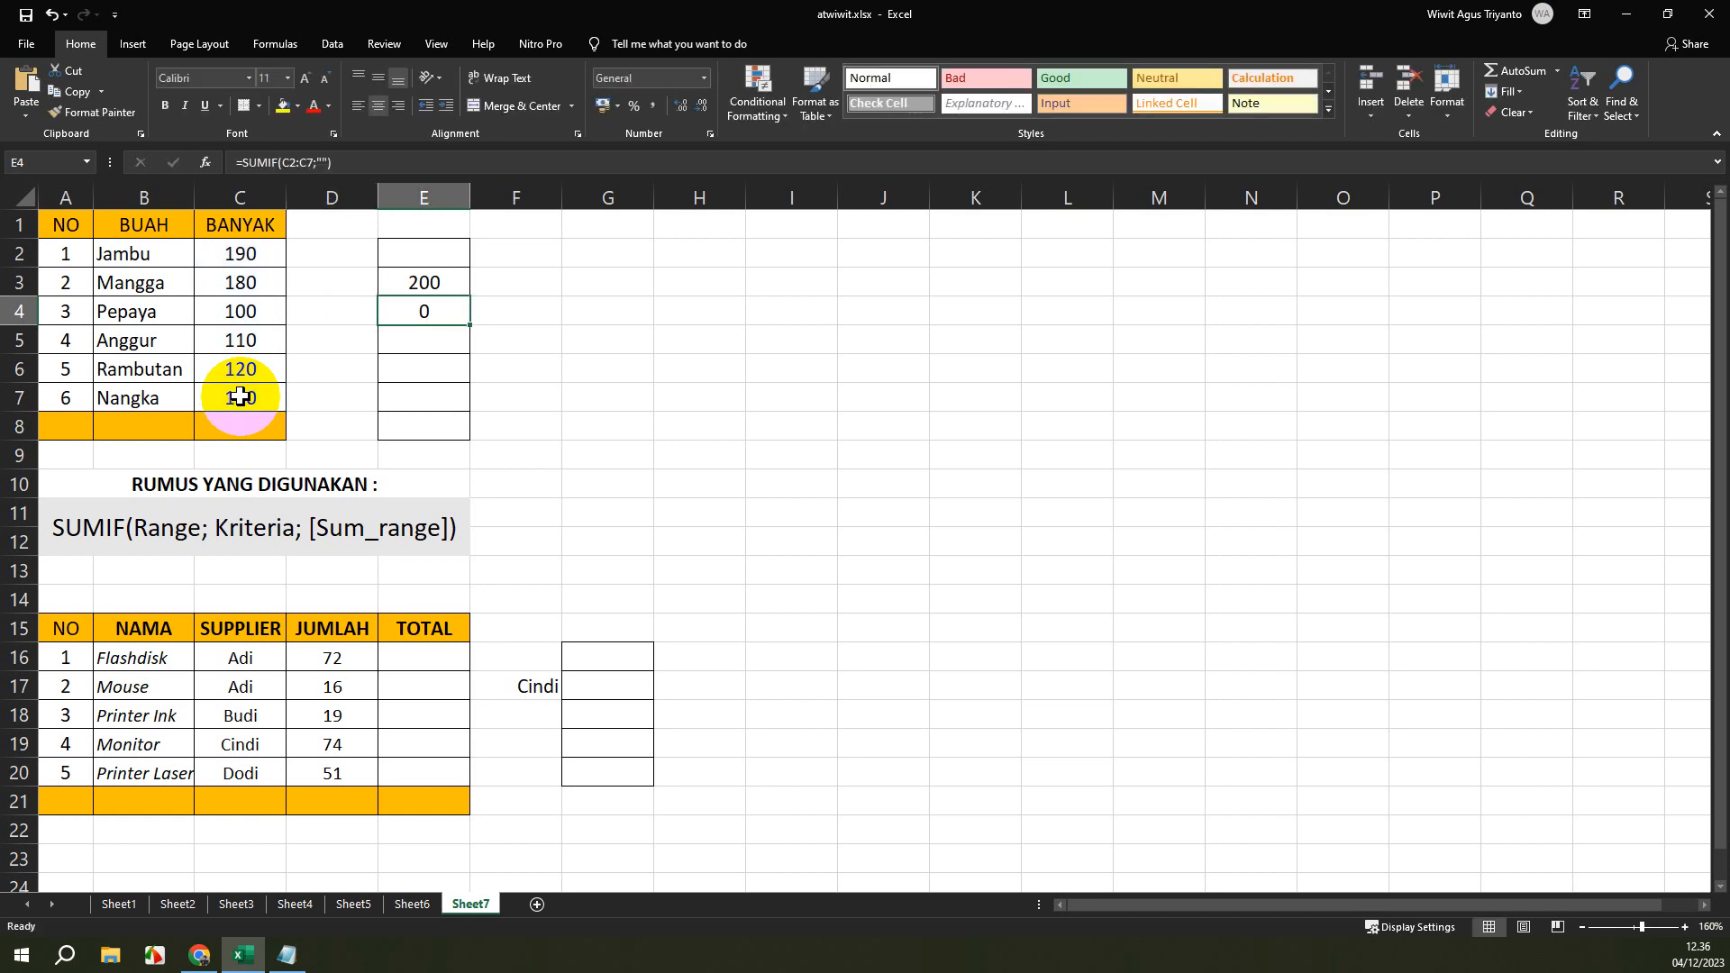
{"action": "left_click", "coordinate": [323, 162]}
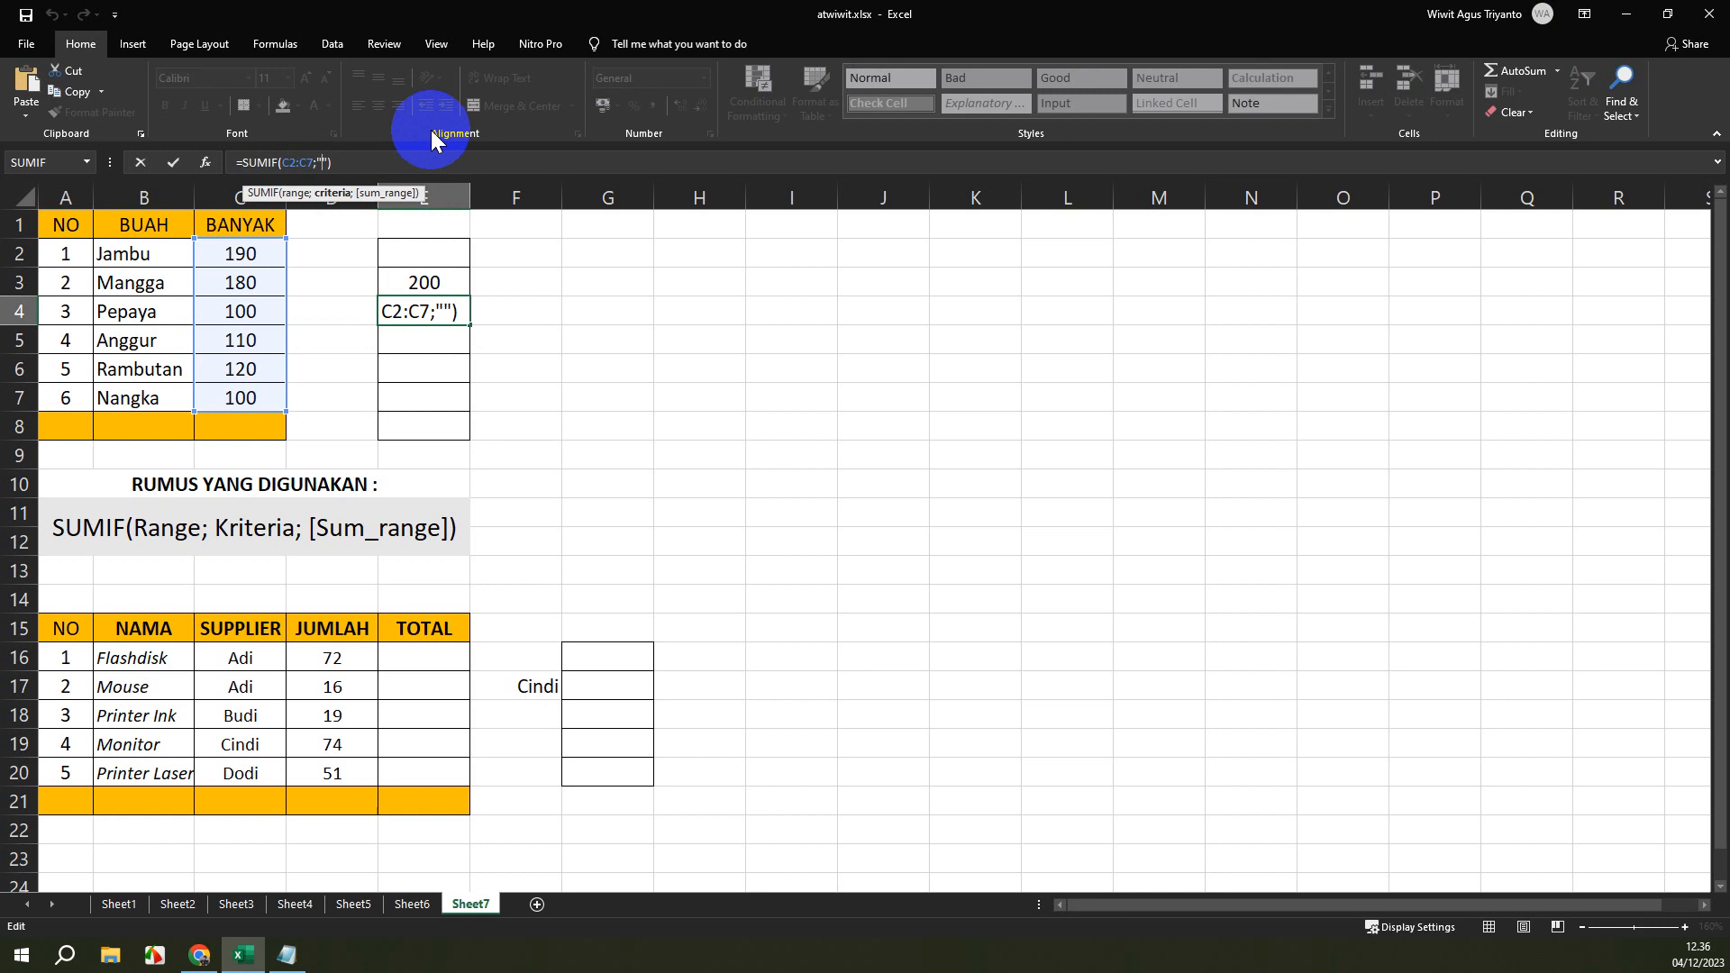
{"action": "type", "text": ">100"}
{"action": "key", "text": "Return"}
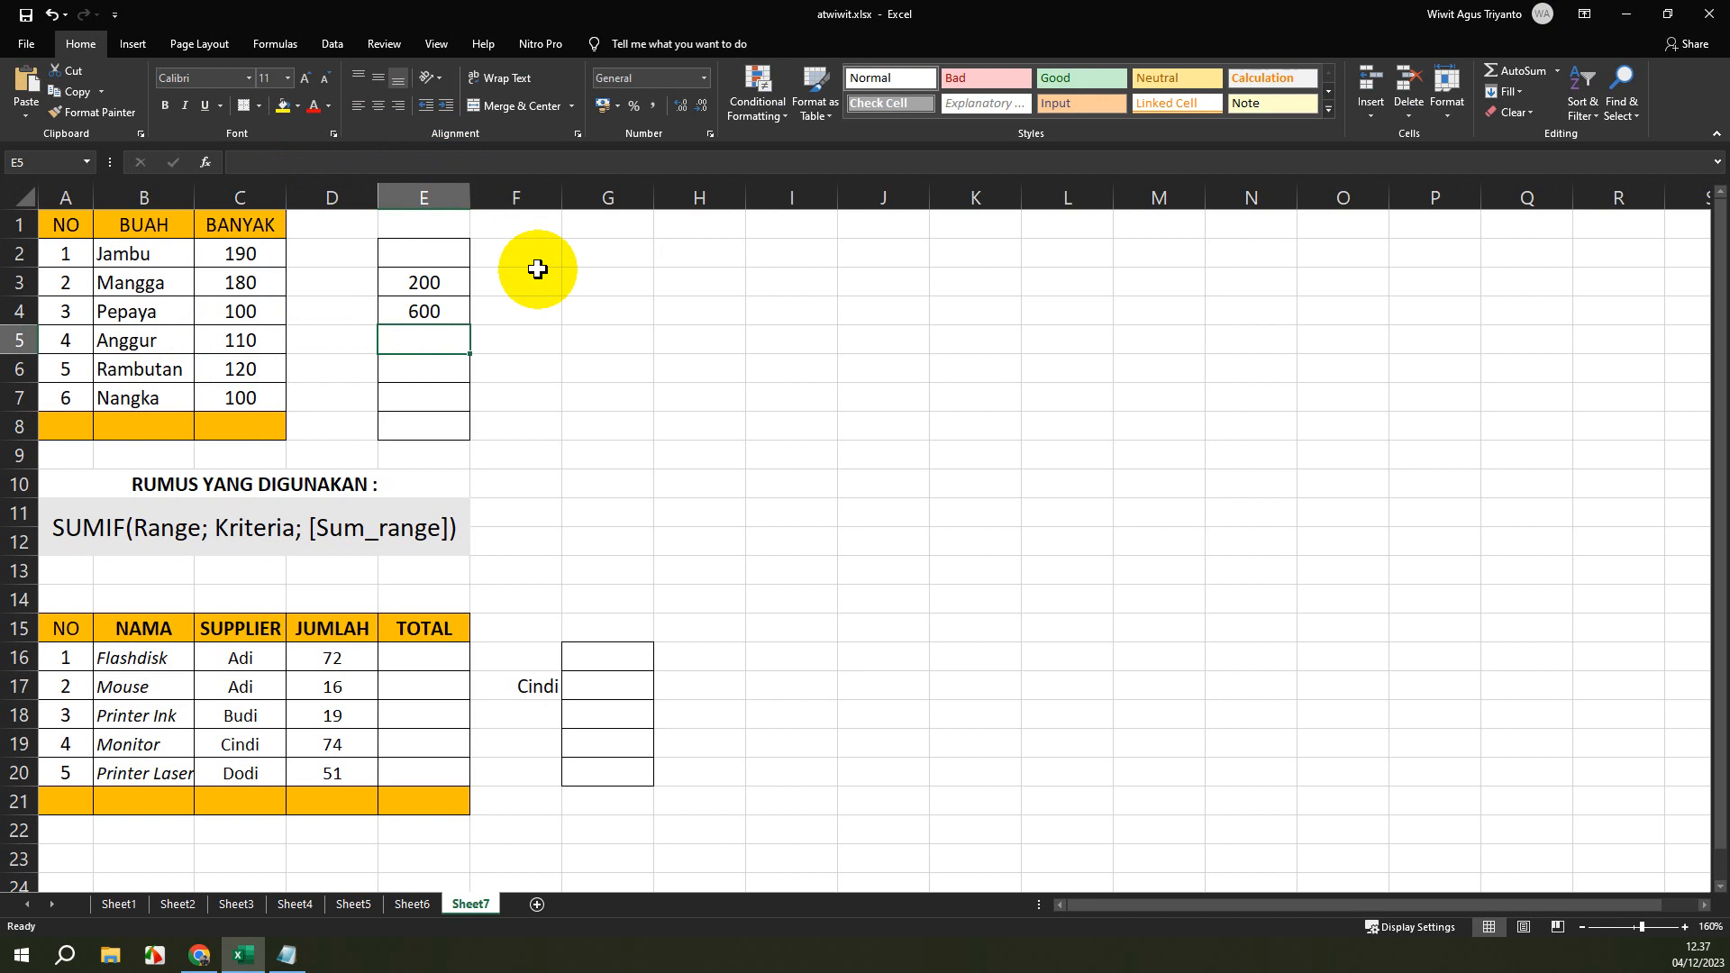
{"action": "left_click", "coordinate": [463, 318]}
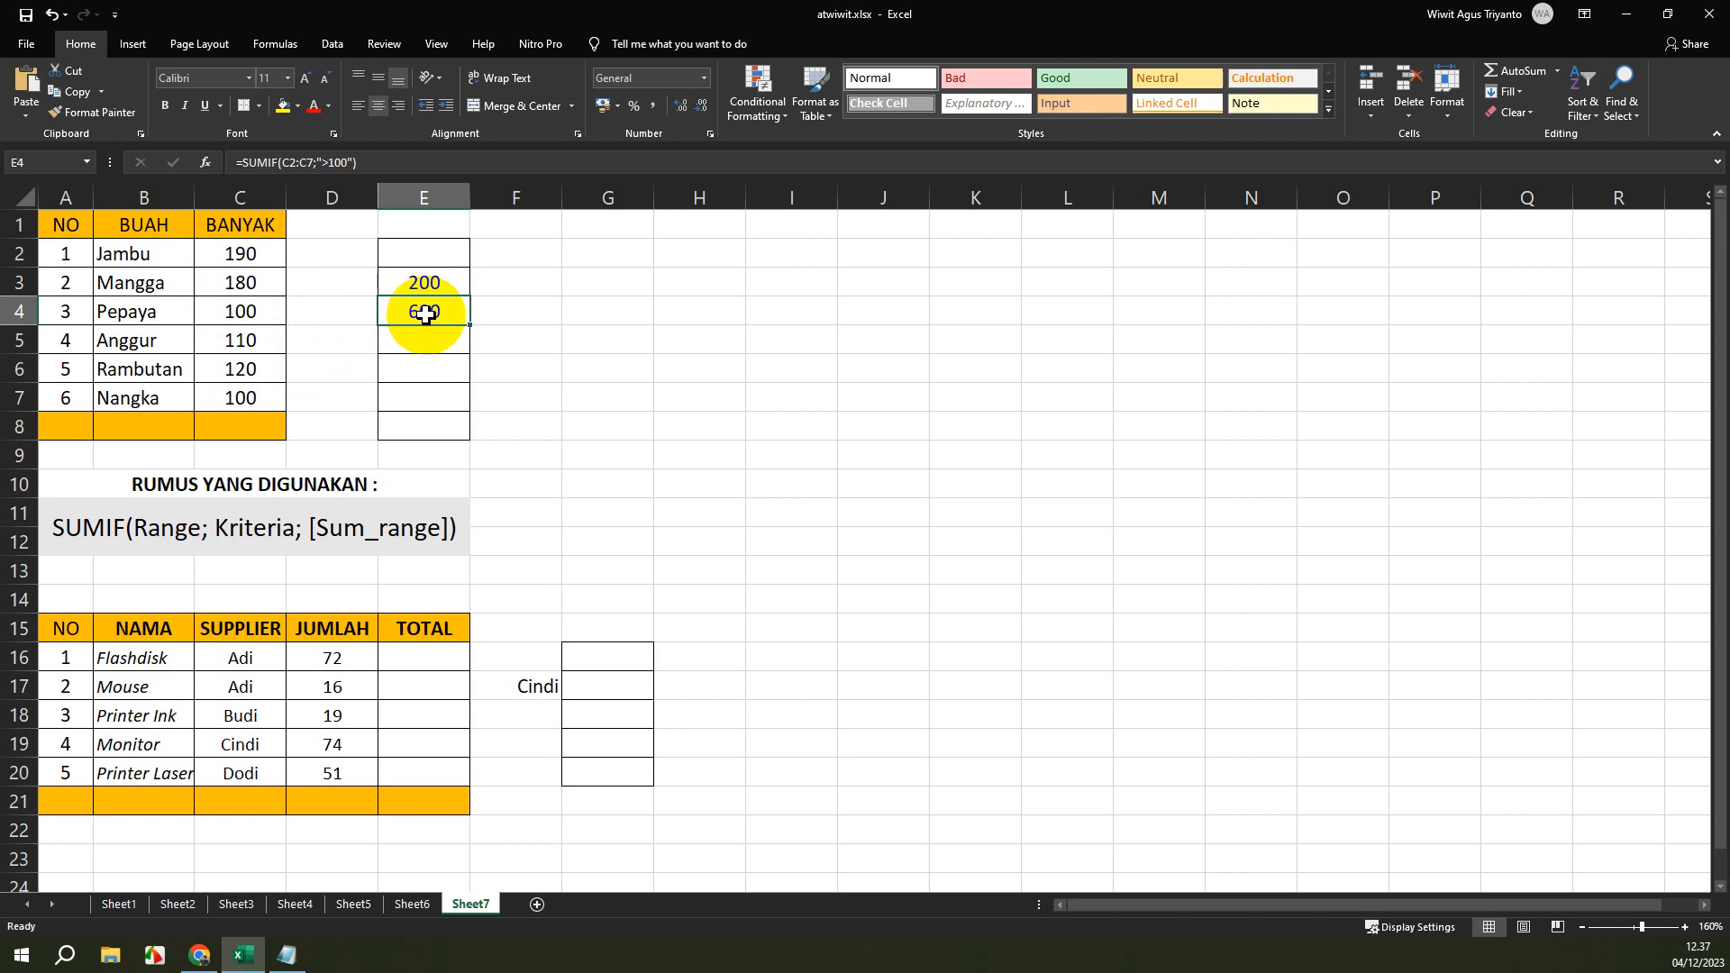
Total the fruit quantities in cell C8 with =SUM(C2:C7) as a check, and clear the cell again.
{"action": "left_click", "coordinate": [258, 429]}
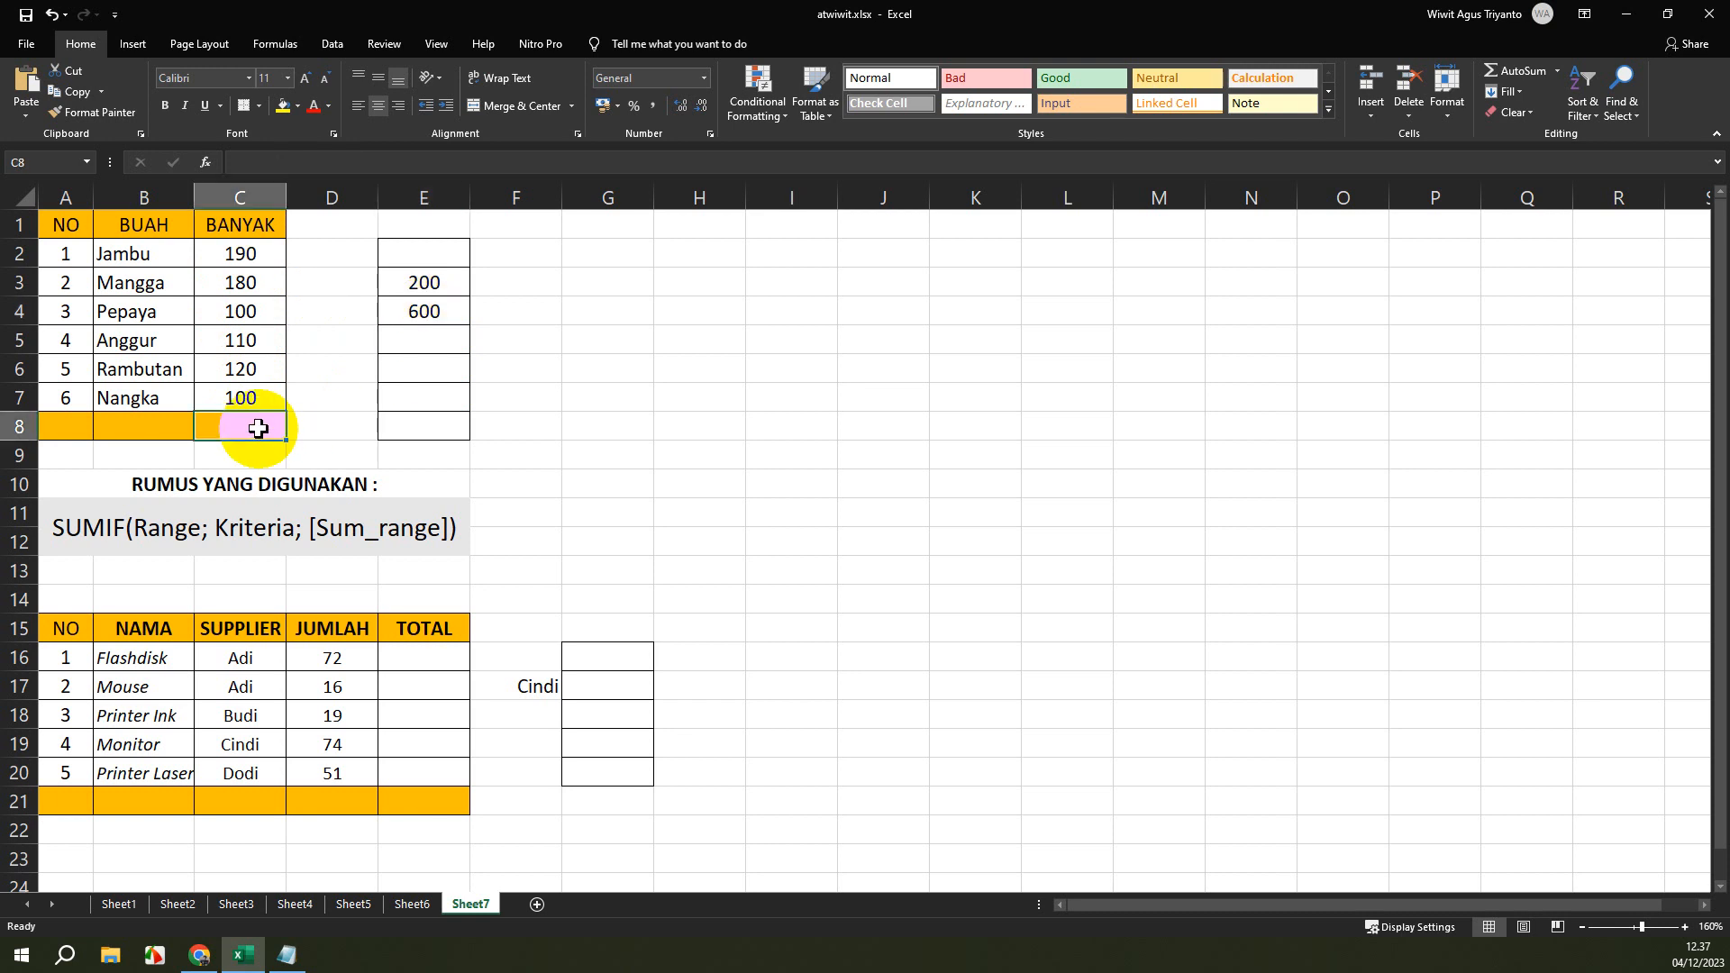
{"action": "type", "text": "=sum"}
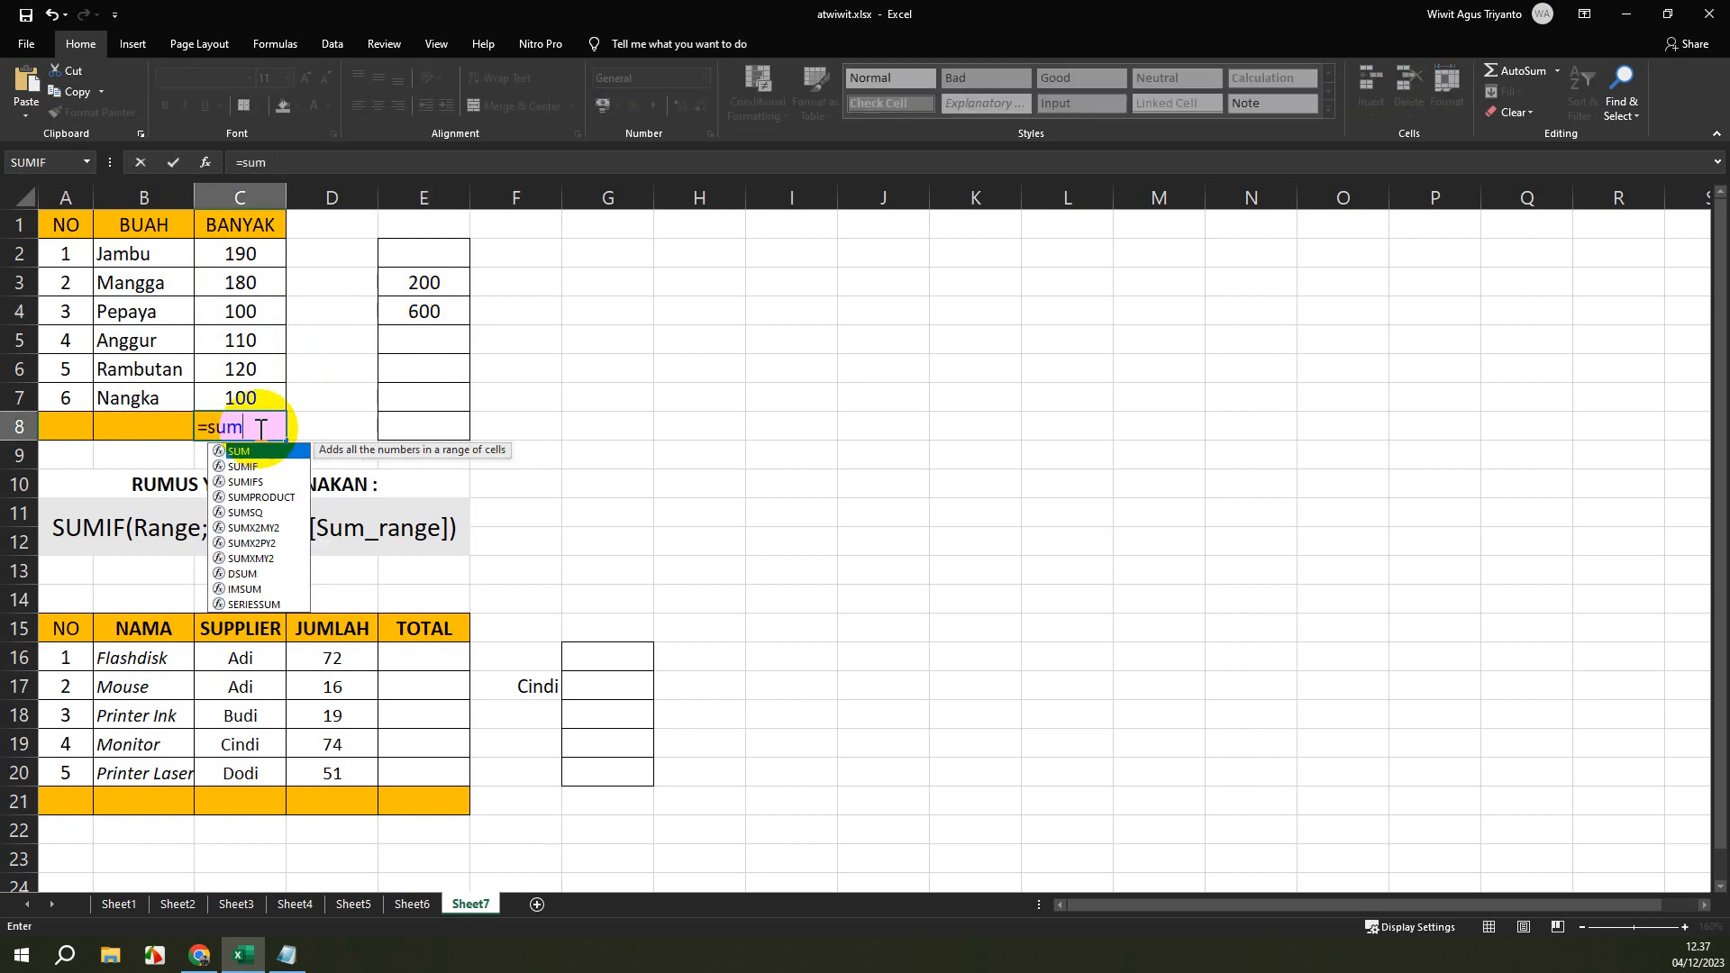
{"action": "type", "text": "("}
{"action": "left_click_drag", "start_coordinate": [240, 253], "coordinate": [240, 403]}
{"action": "key", "text": "Return"}
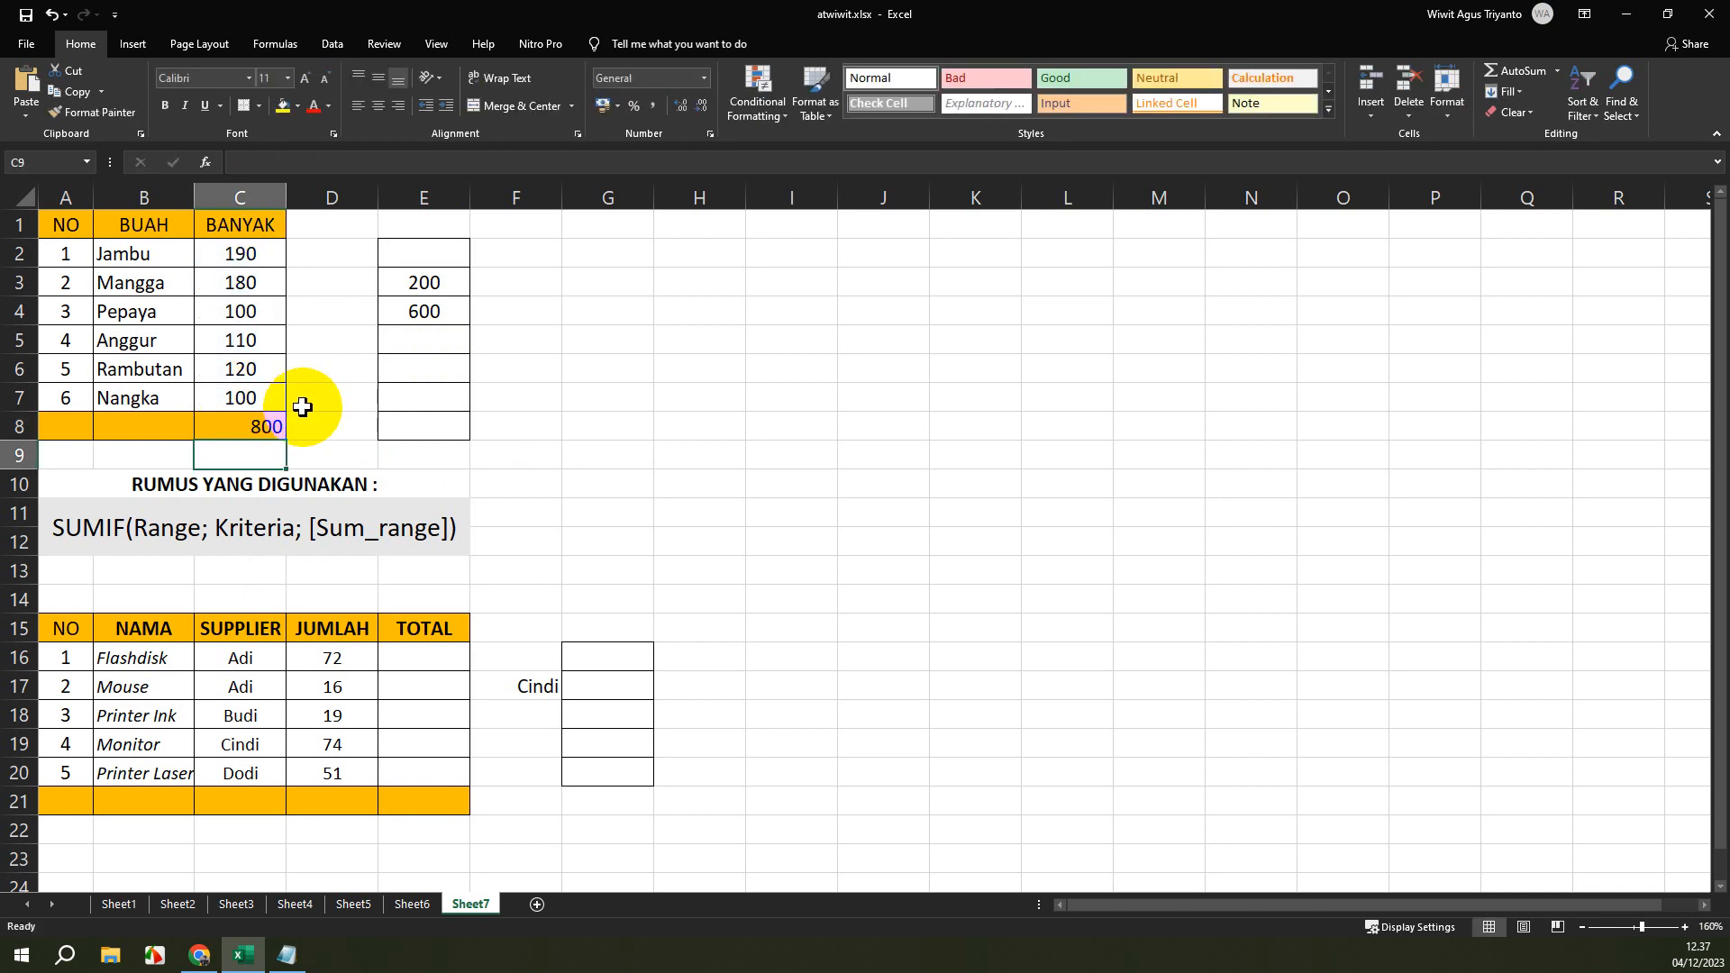
{"action": "left_click", "coordinate": [261, 423]}
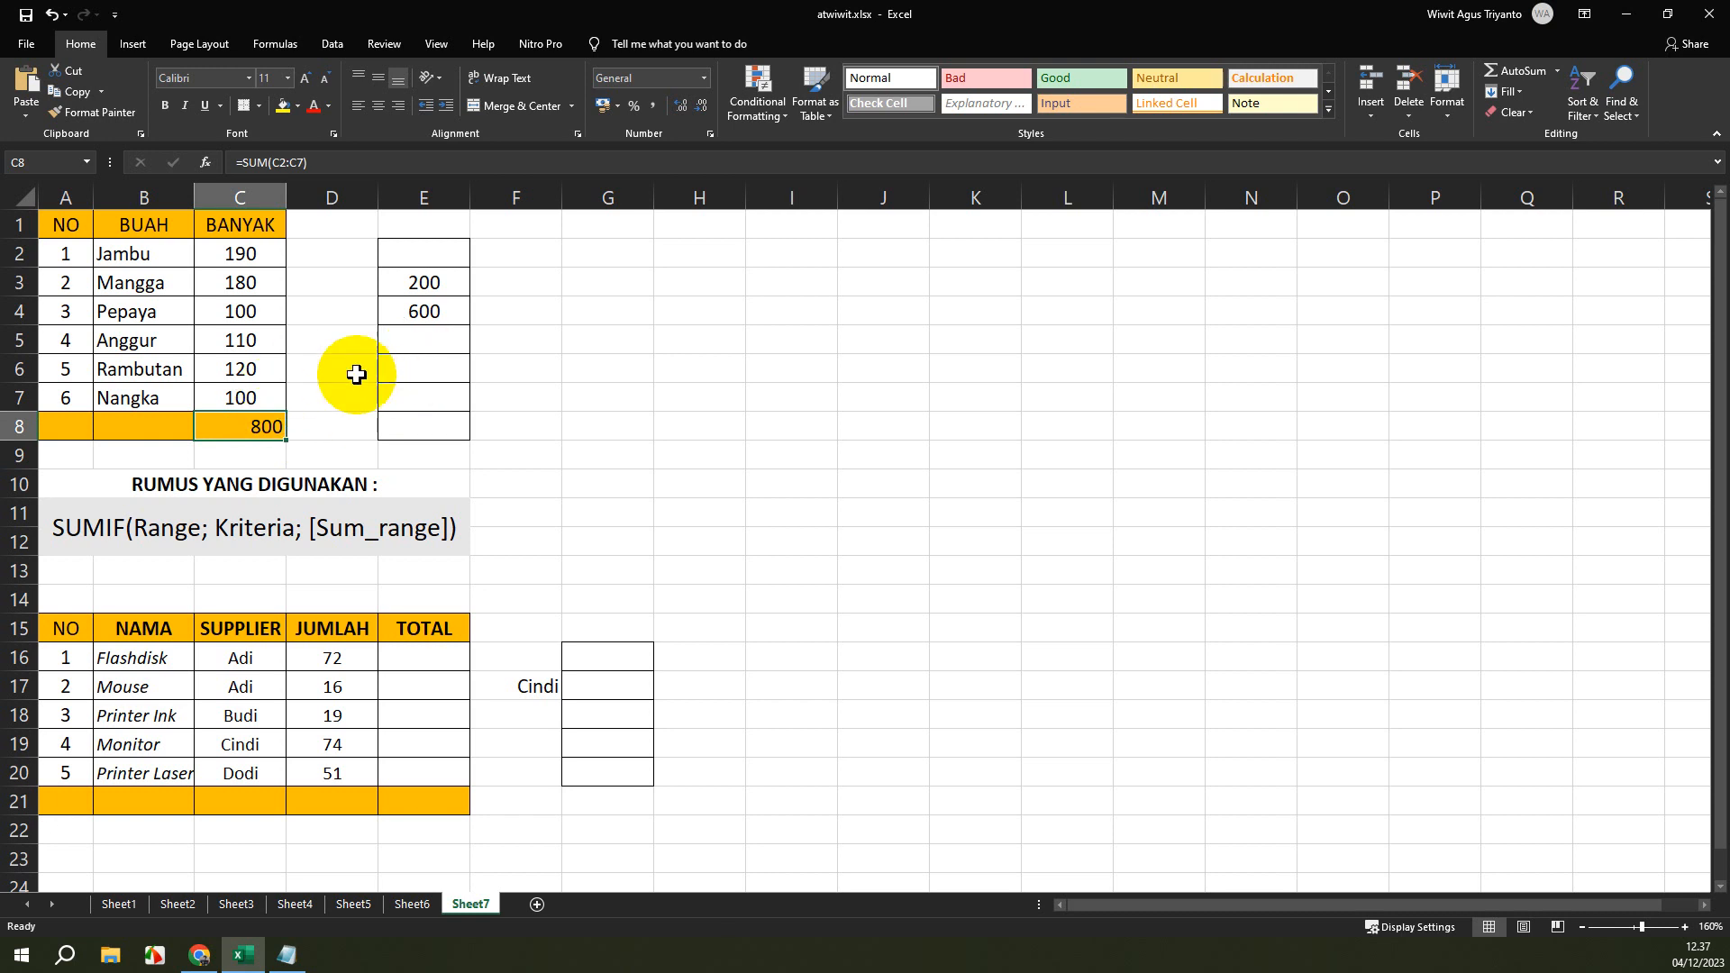
{"action": "key", "text": "Delete"}
Change the criterion of the SUMIF formula in cell E4 to ">=100".
{"action": "left_click", "coordinate": [424, 313]}
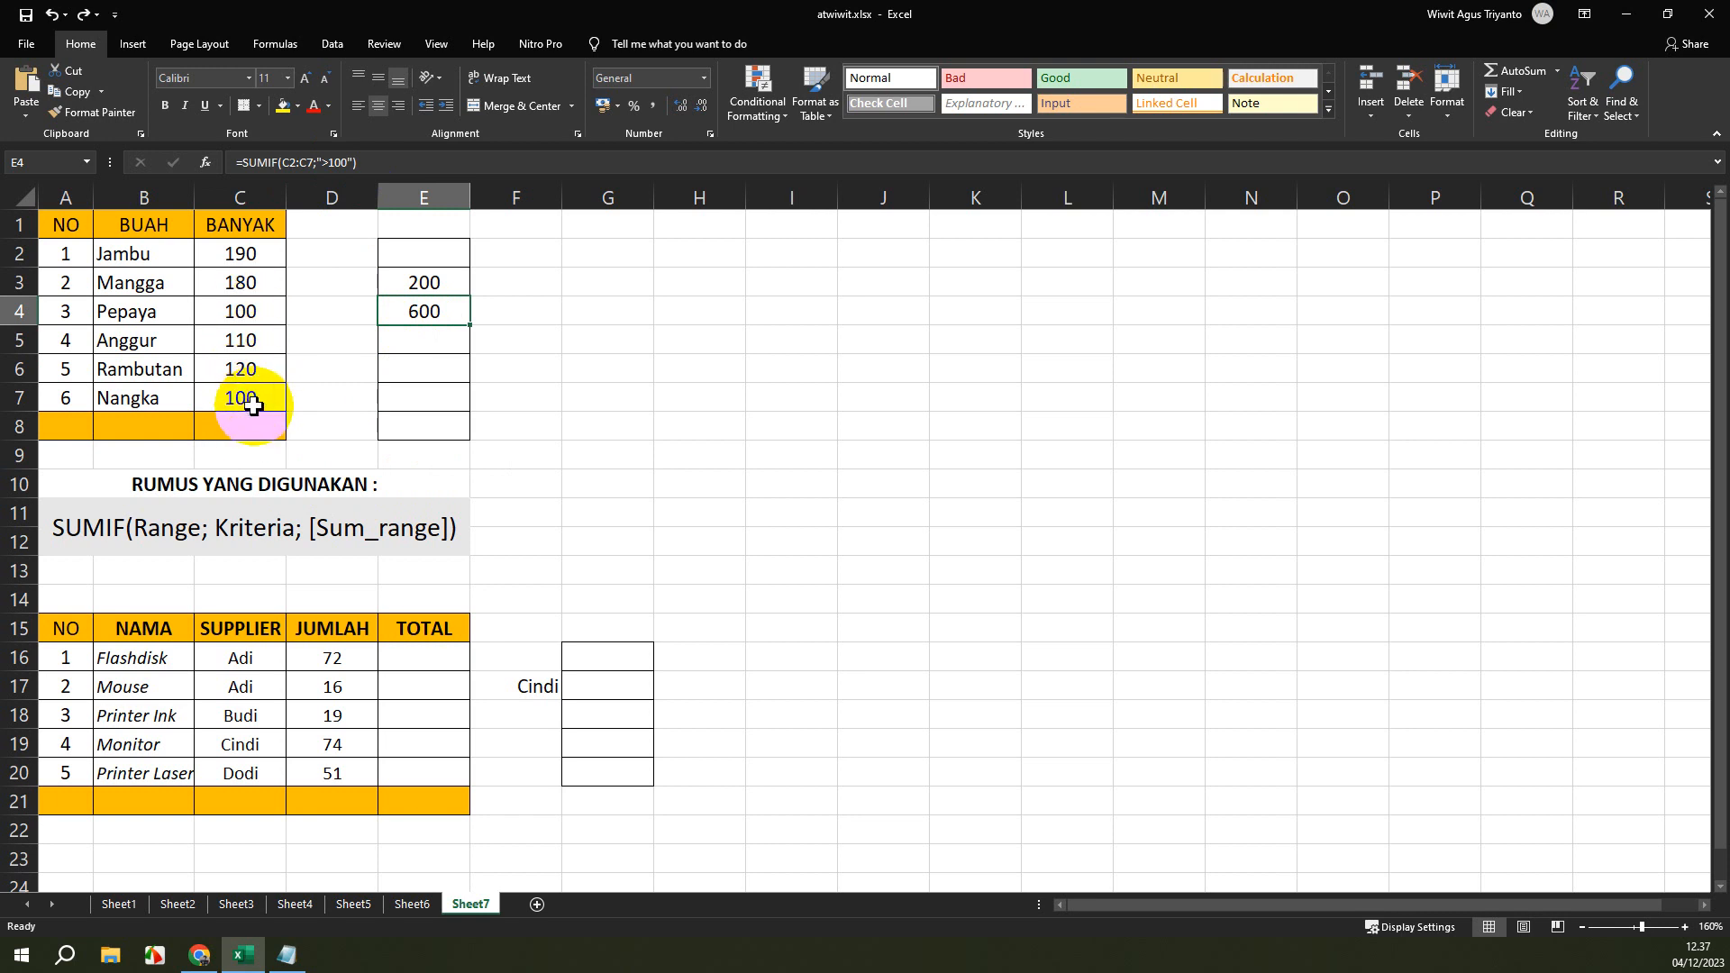
{"action": "left_click", "coordinate": [350, 164]}
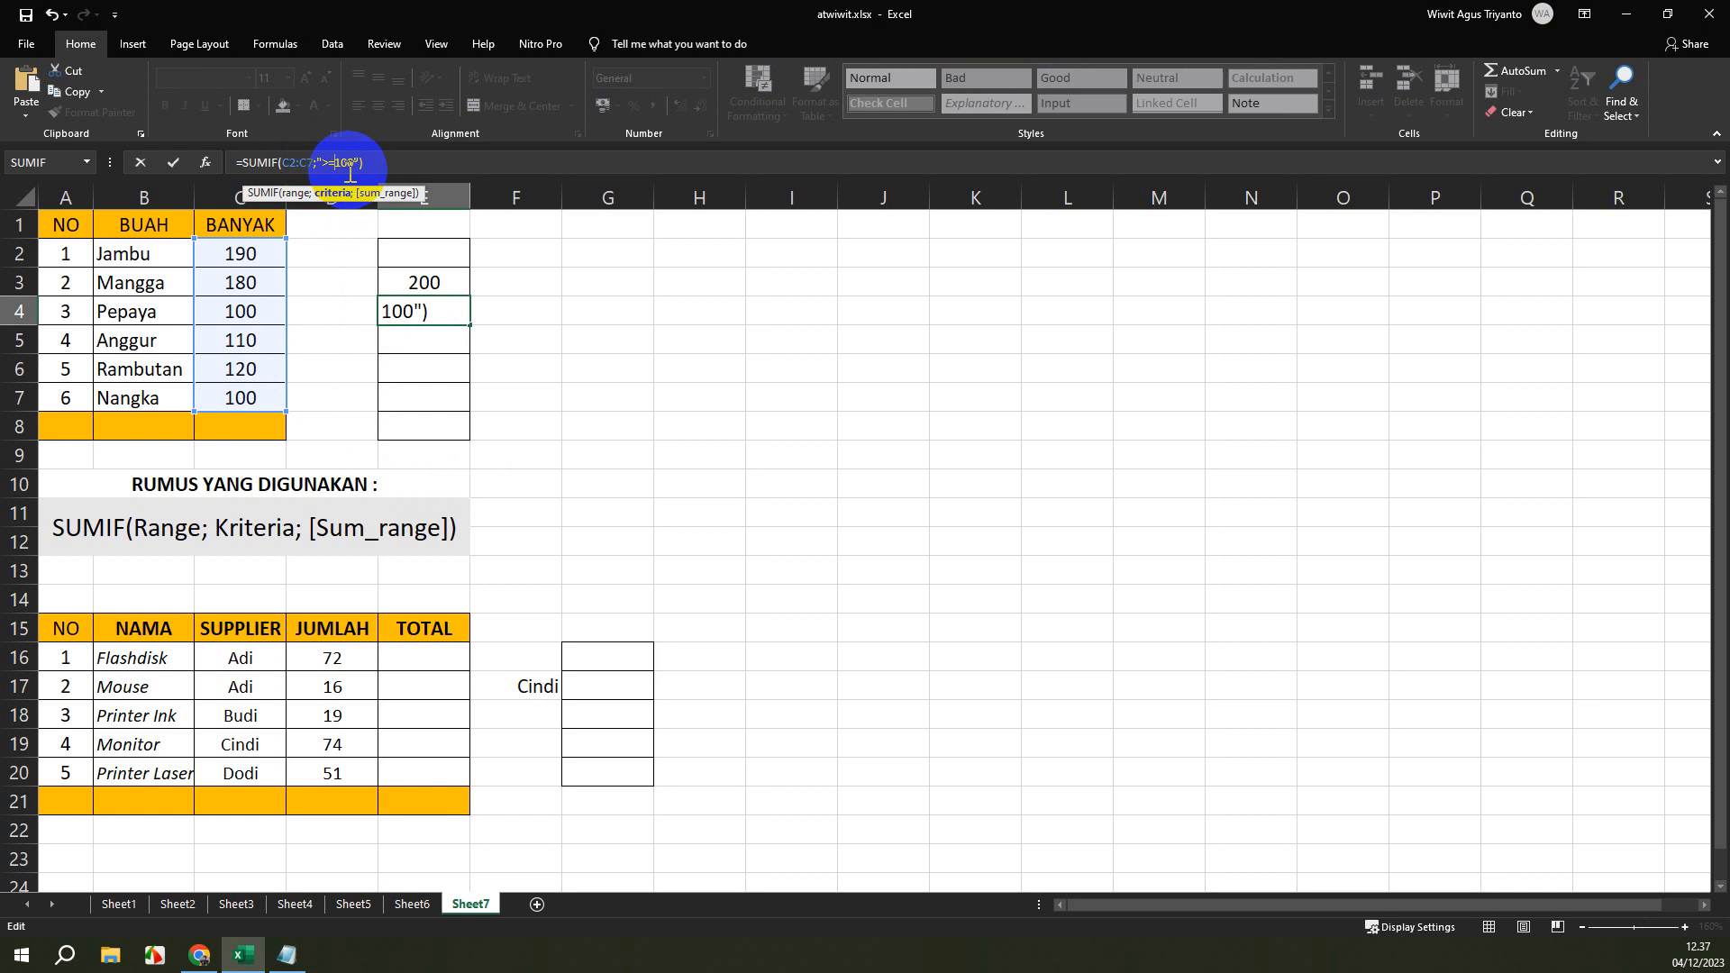
{"action": "key", "text": "Return"}
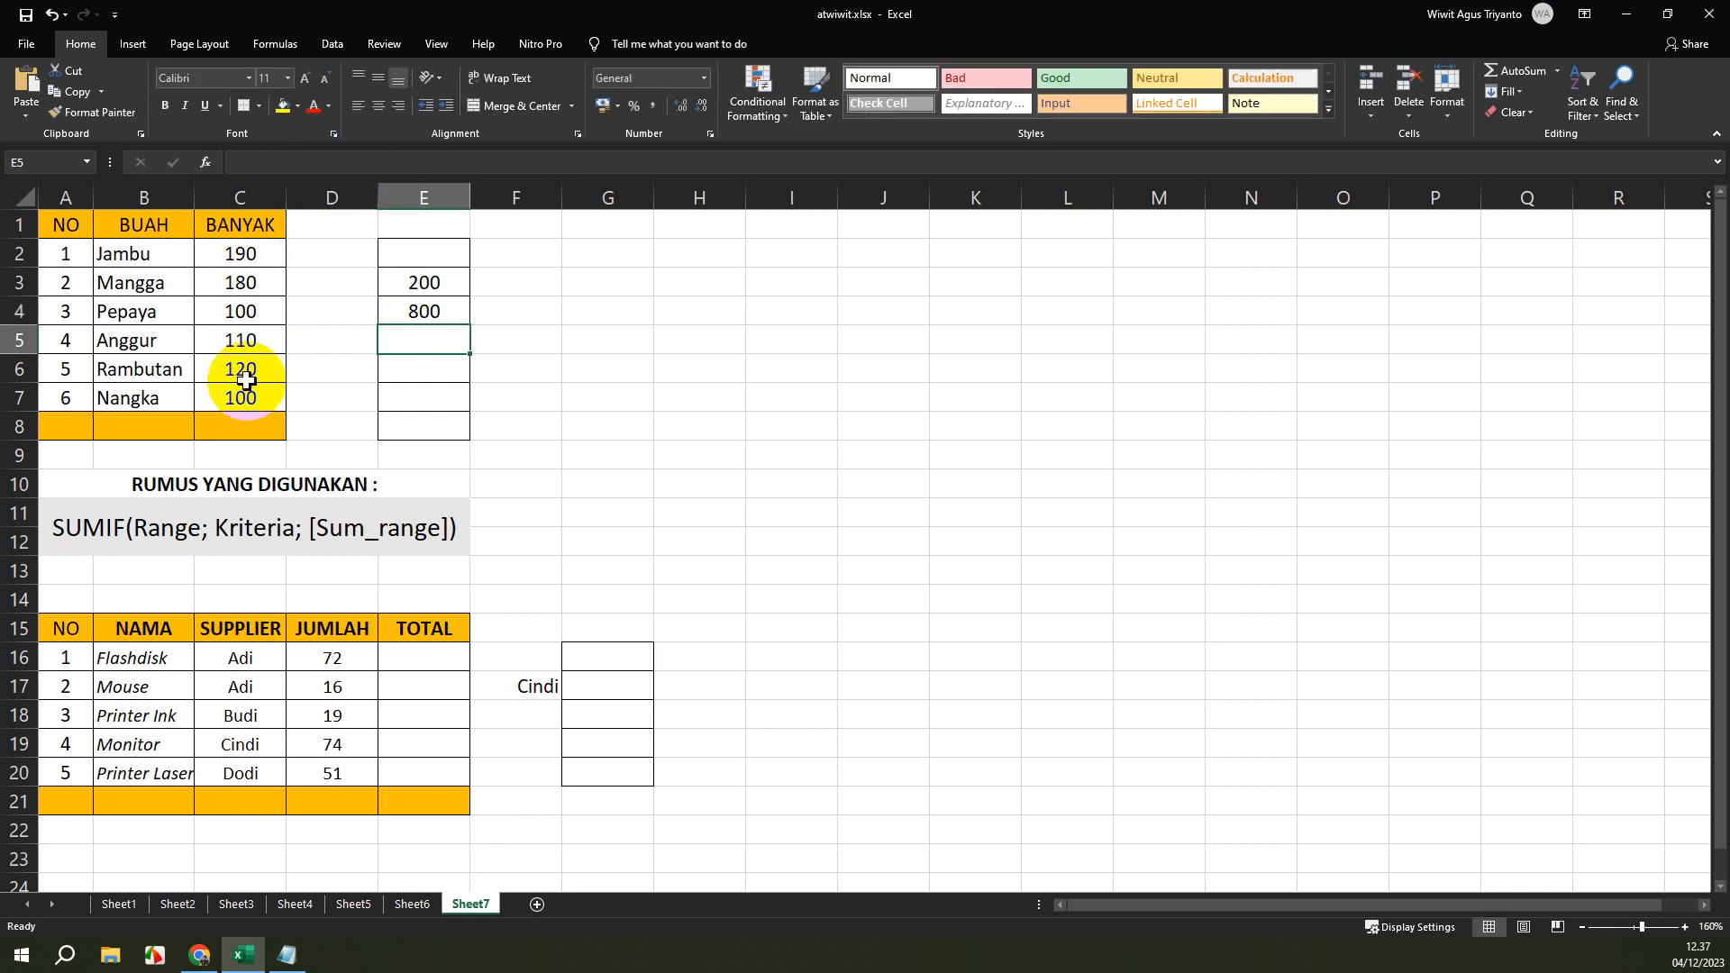
Set the criterion of the SUMIF formula in cell E4 back to ">100".
{"action": "left_click", "coordinate": [417, 310]}
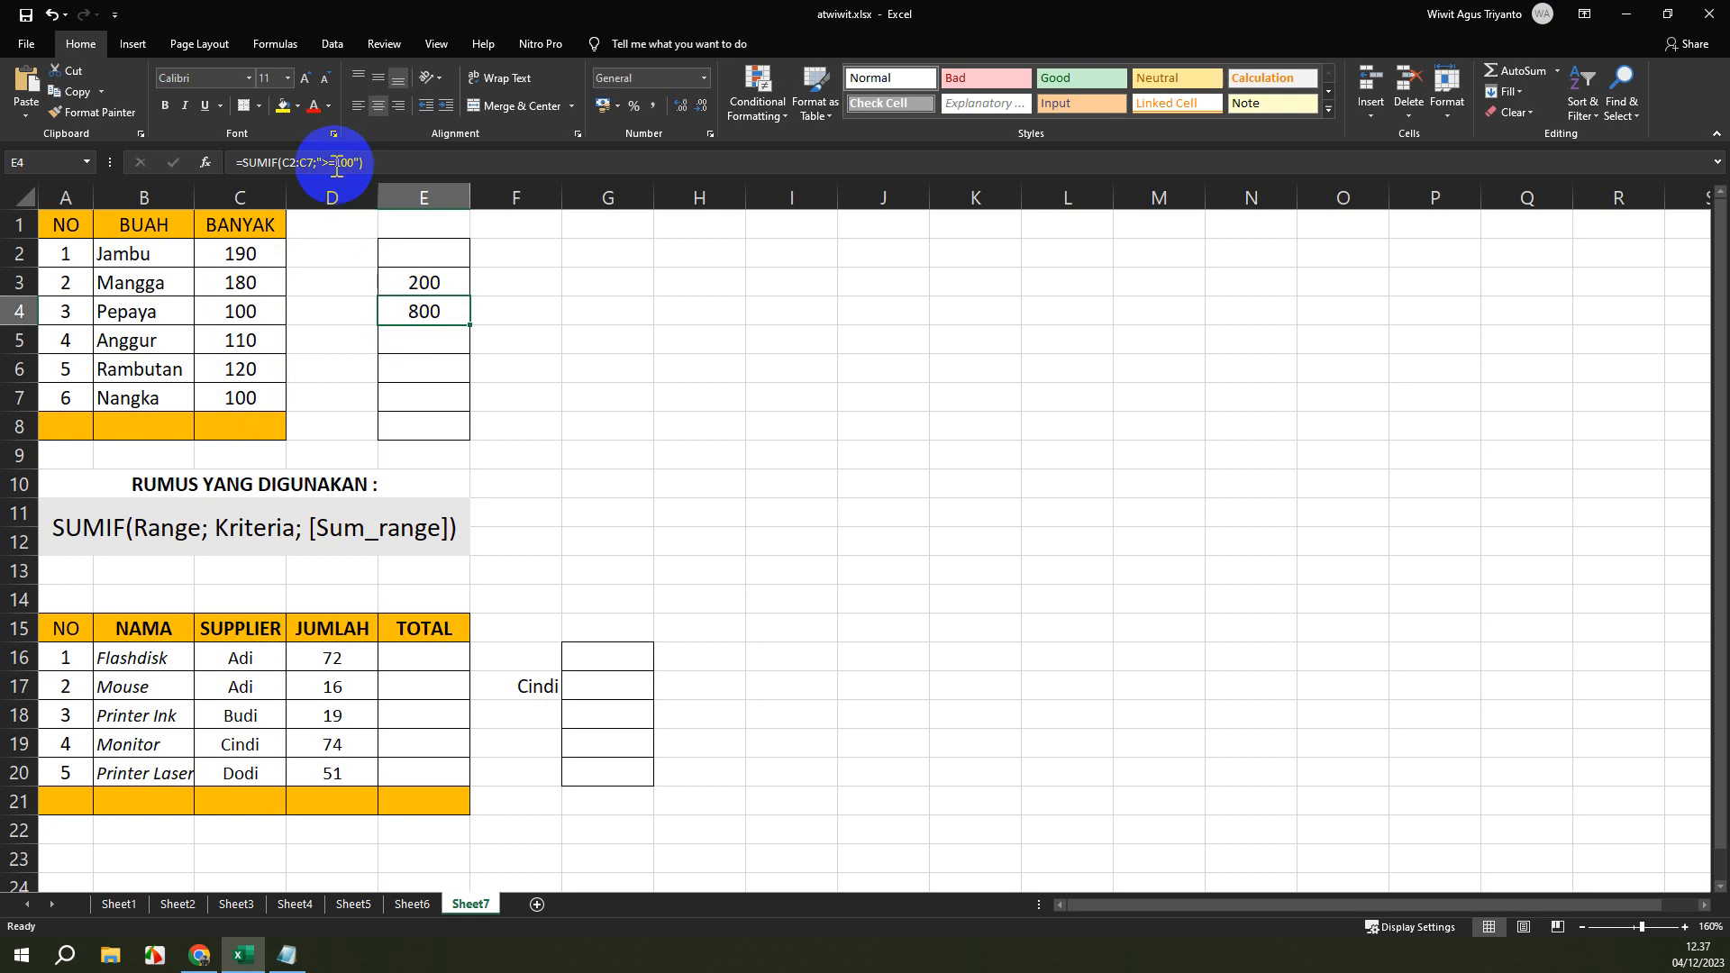
{"action": "left_click", "coordinate": [338, 163]}
{"action": "key", "text": "BackSpace"}
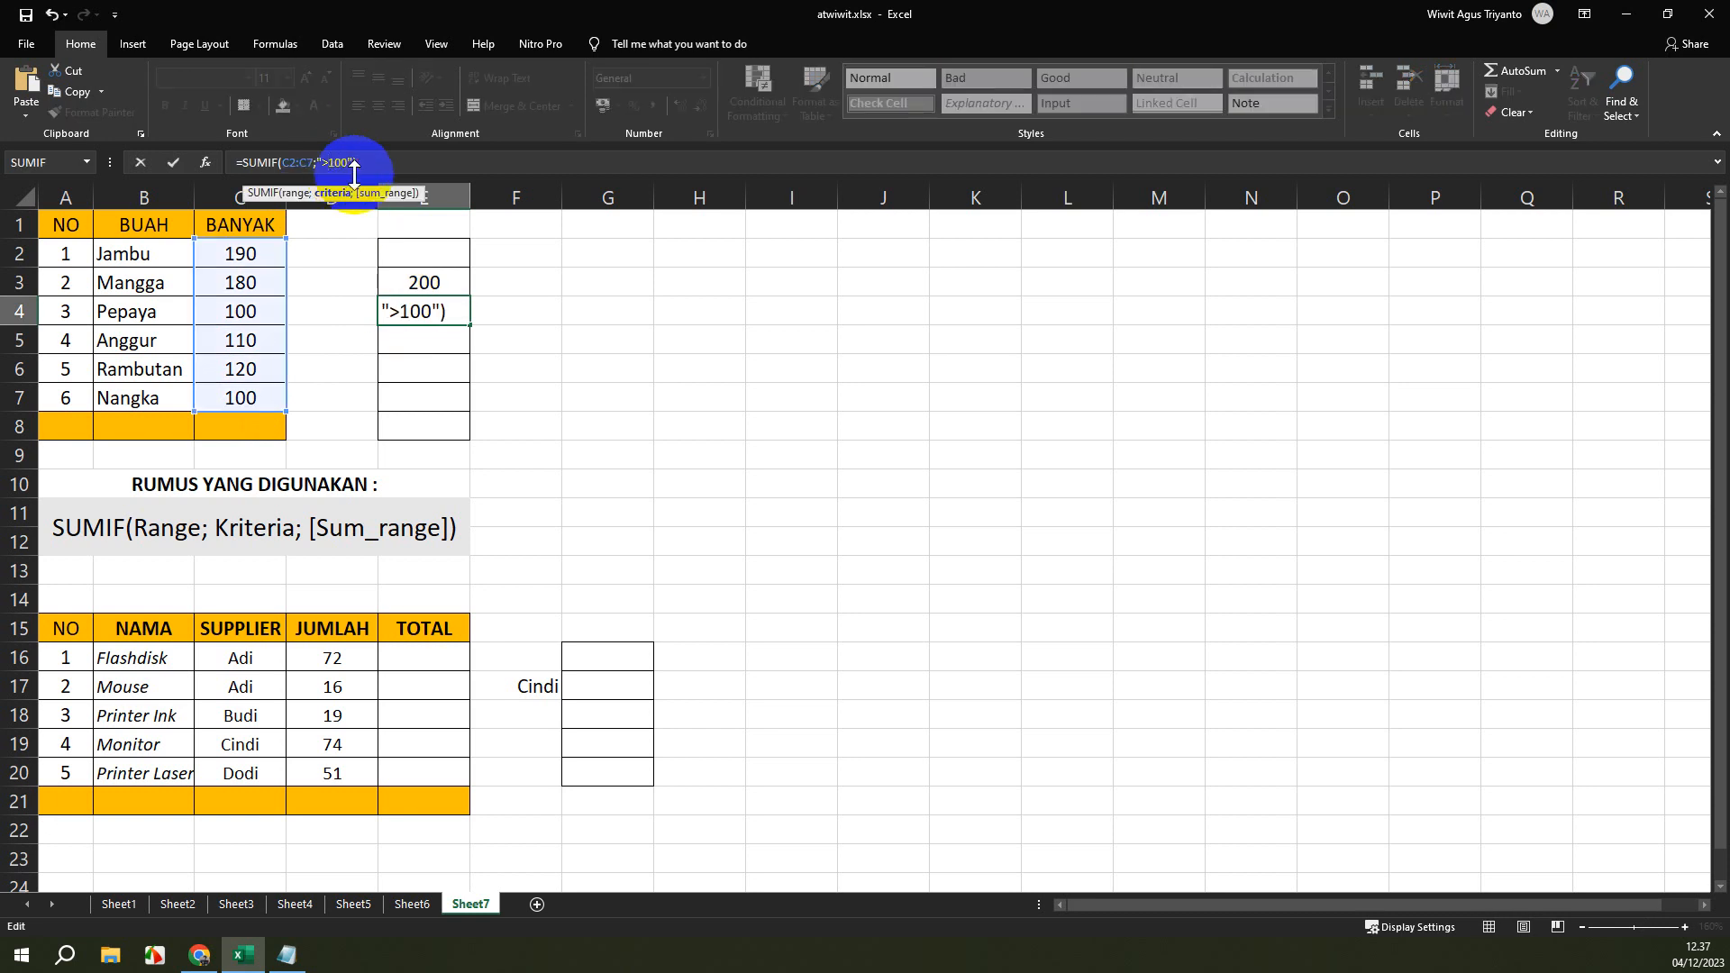
{"action": "key", "text": "Return"}
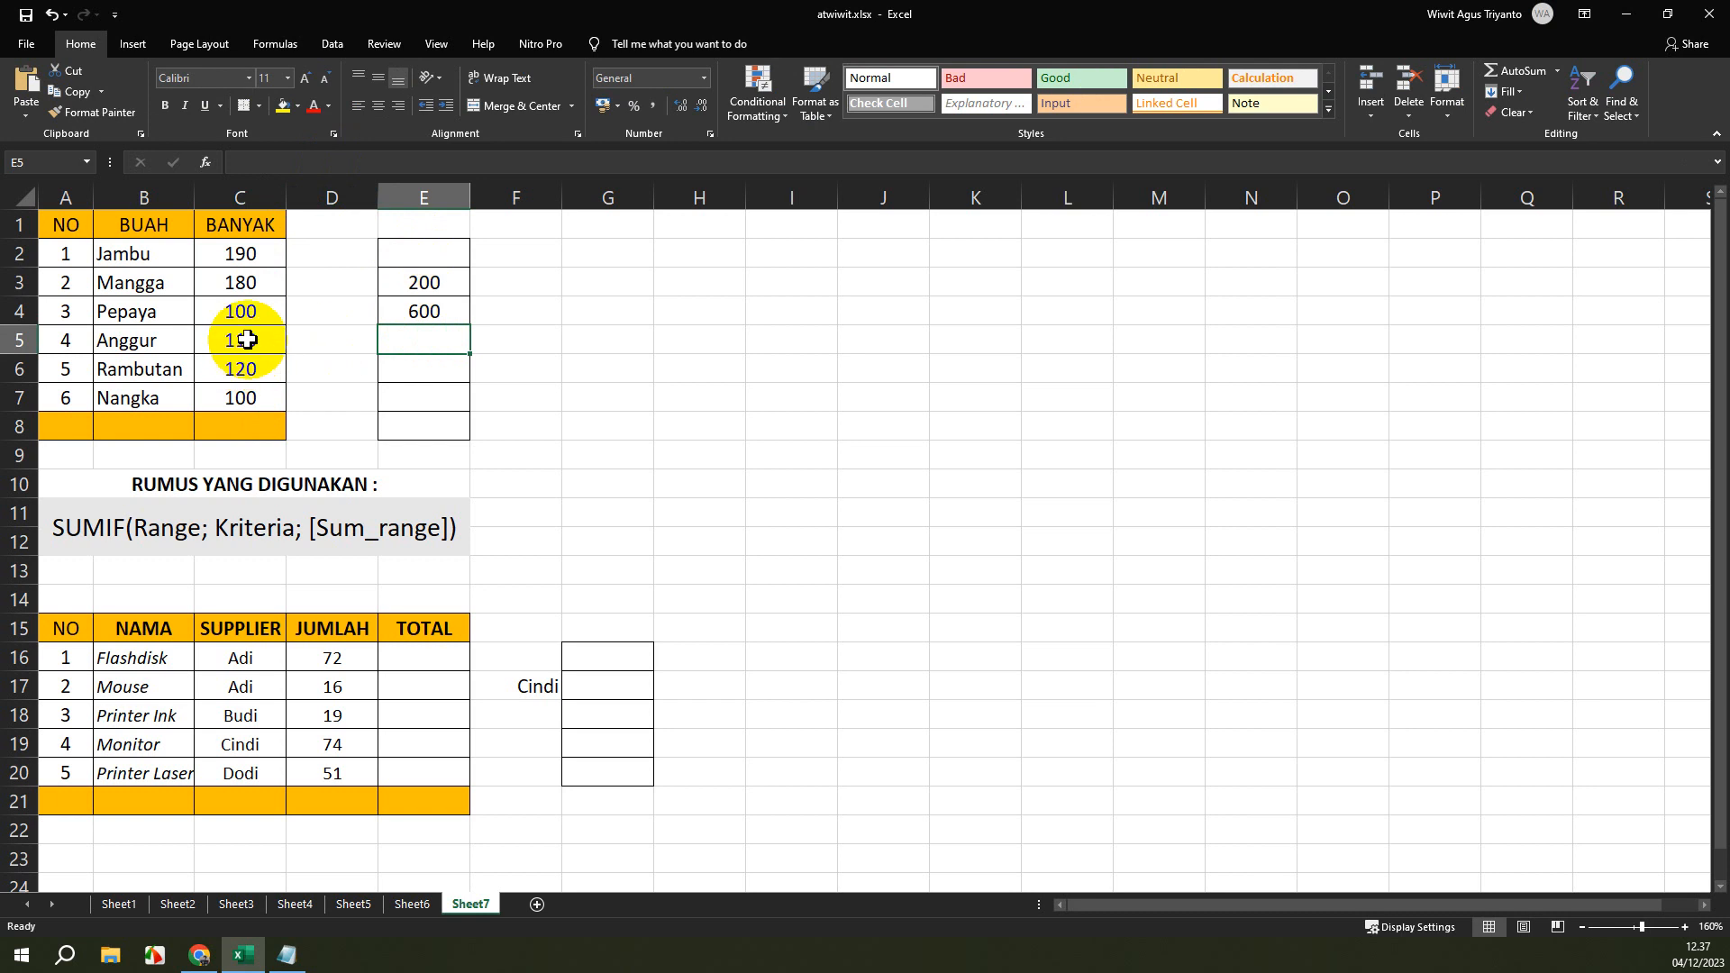
{"action": "left_click", "coordinate": [444, 313]}
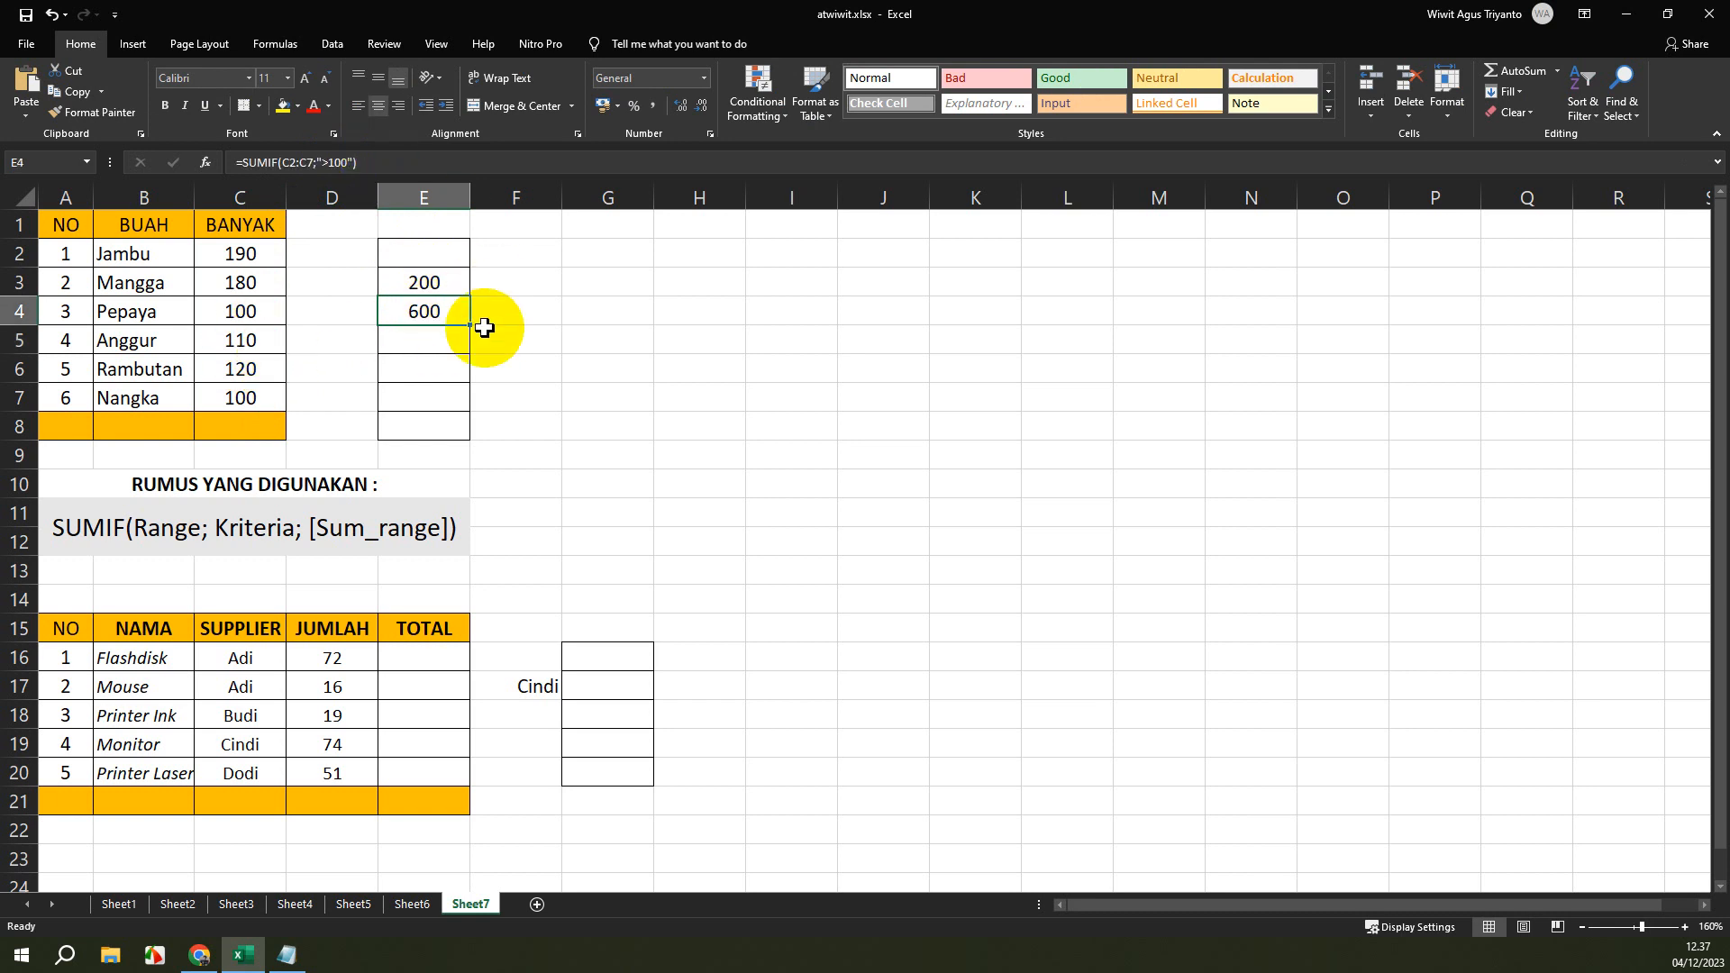
Enter the formula =SUMIF(C2:C7;E3) in cell E6, using cell E3 as the criterion.
{"action": "left_click", "coordinate": [441, 340]}
{"action": "left_click", "coordinate": [438, 364]}
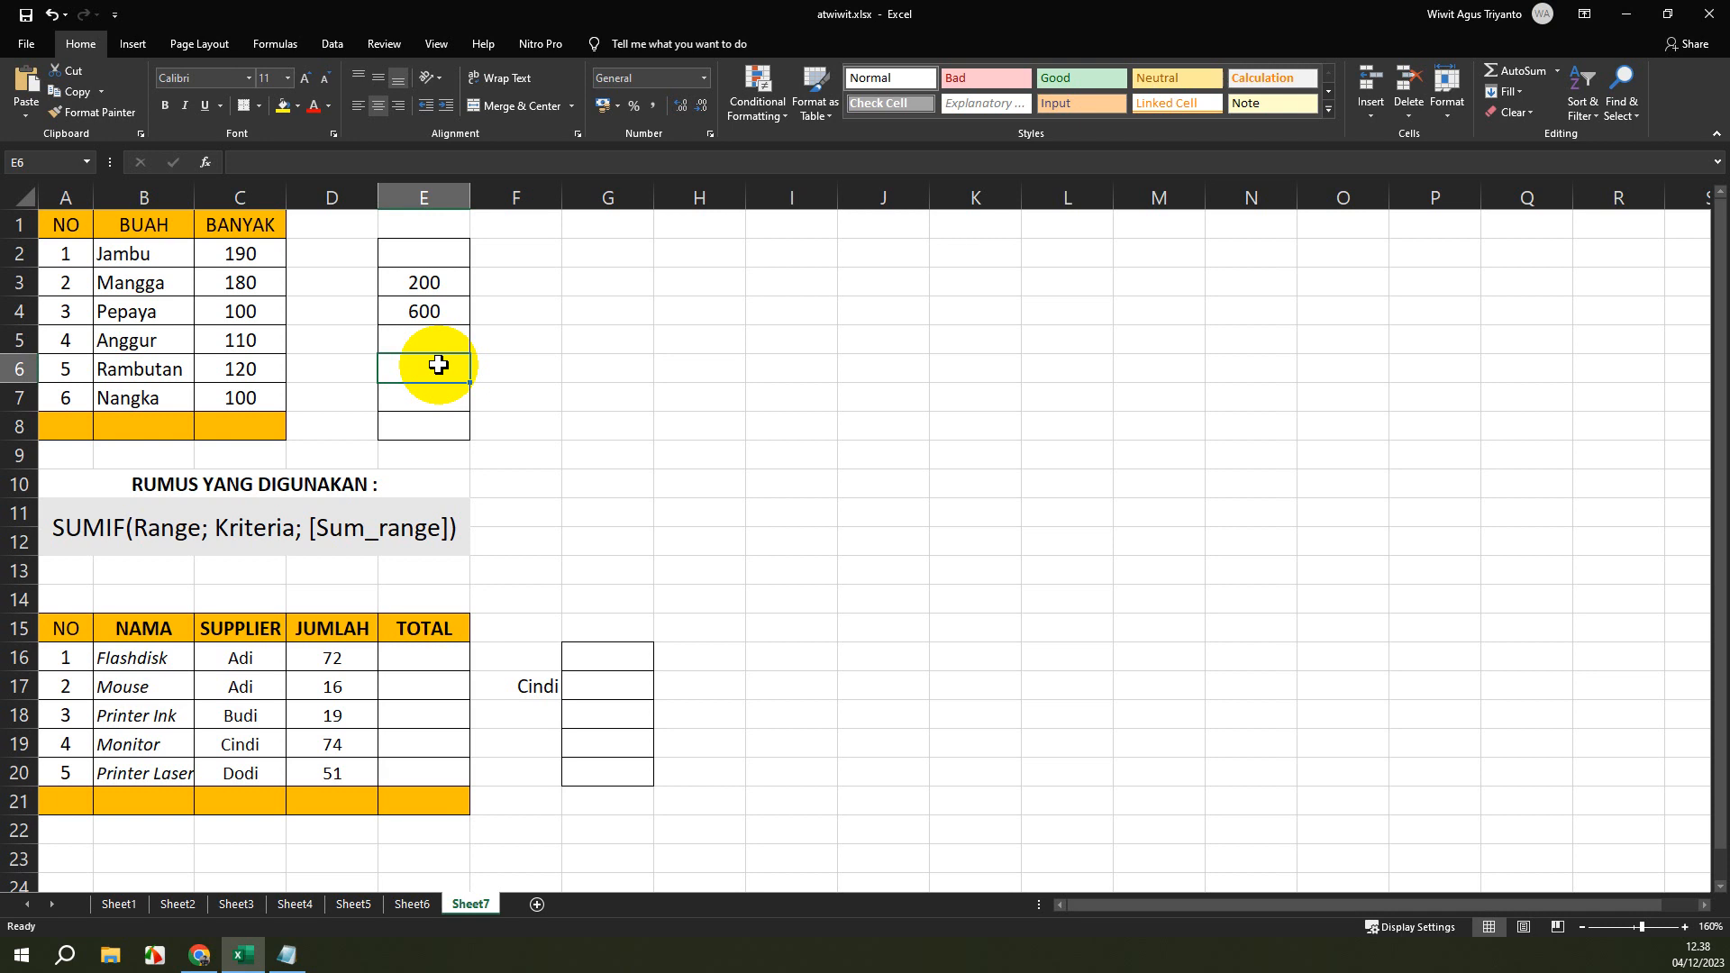
{"action": "type", "text": "="}
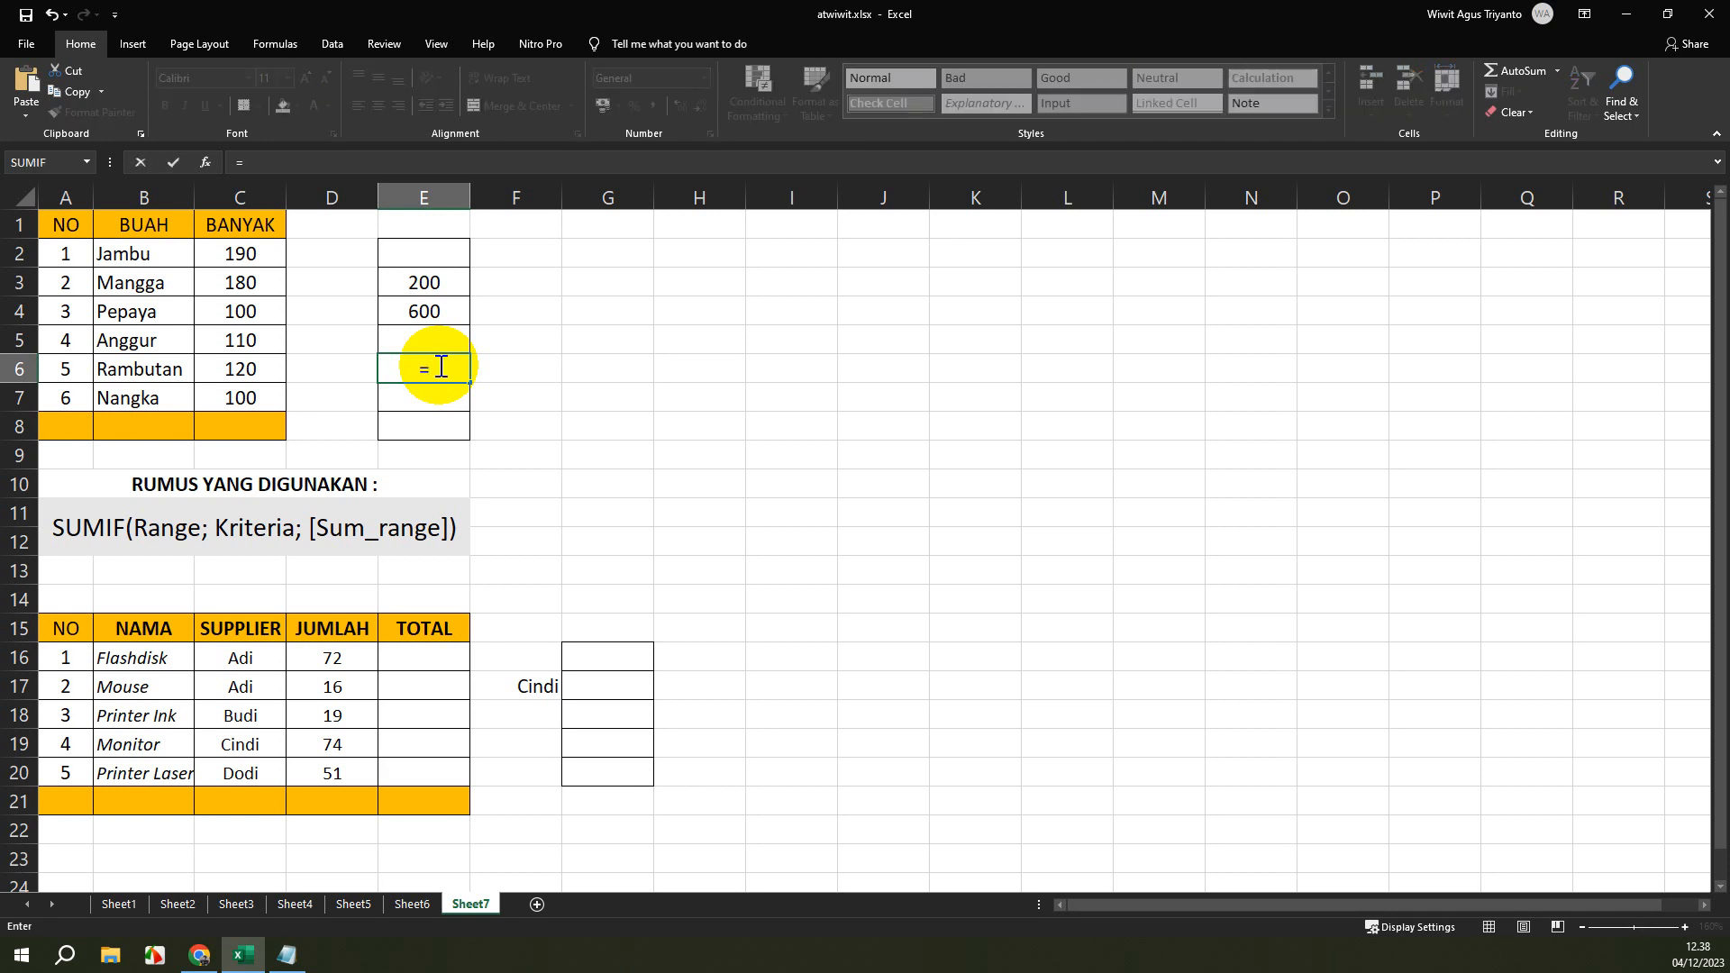
{"action": "type", "text": "su"}
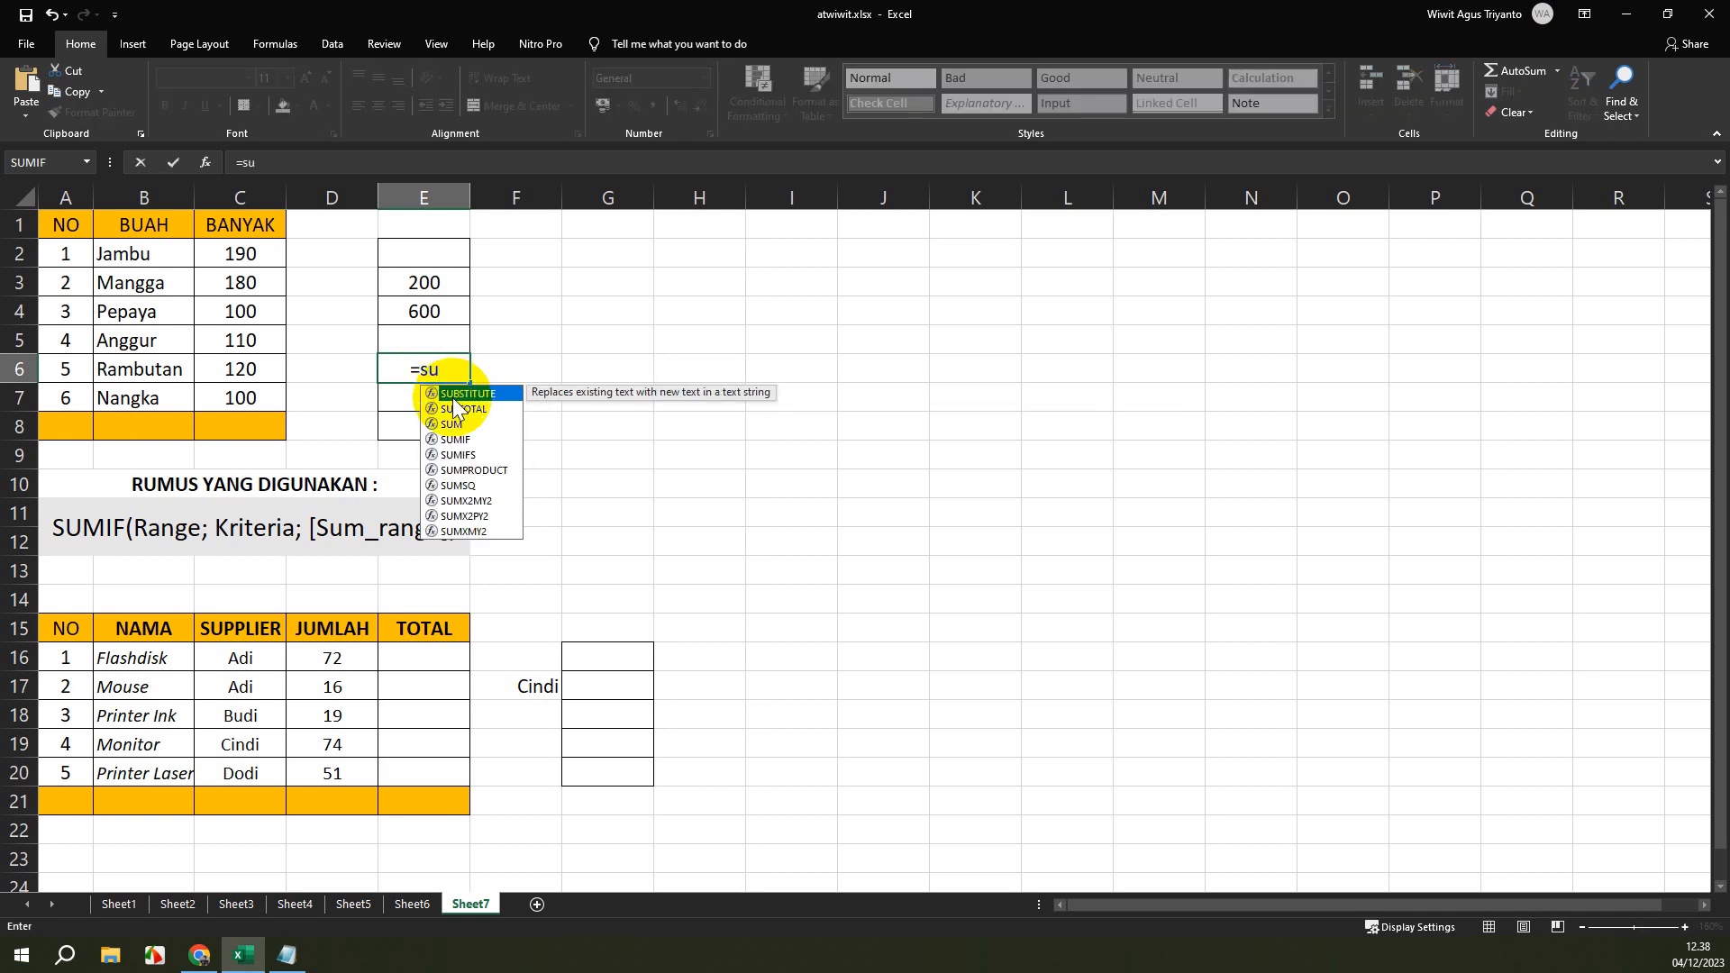
{"action": "double_click", "coordinate": [455, 439]}
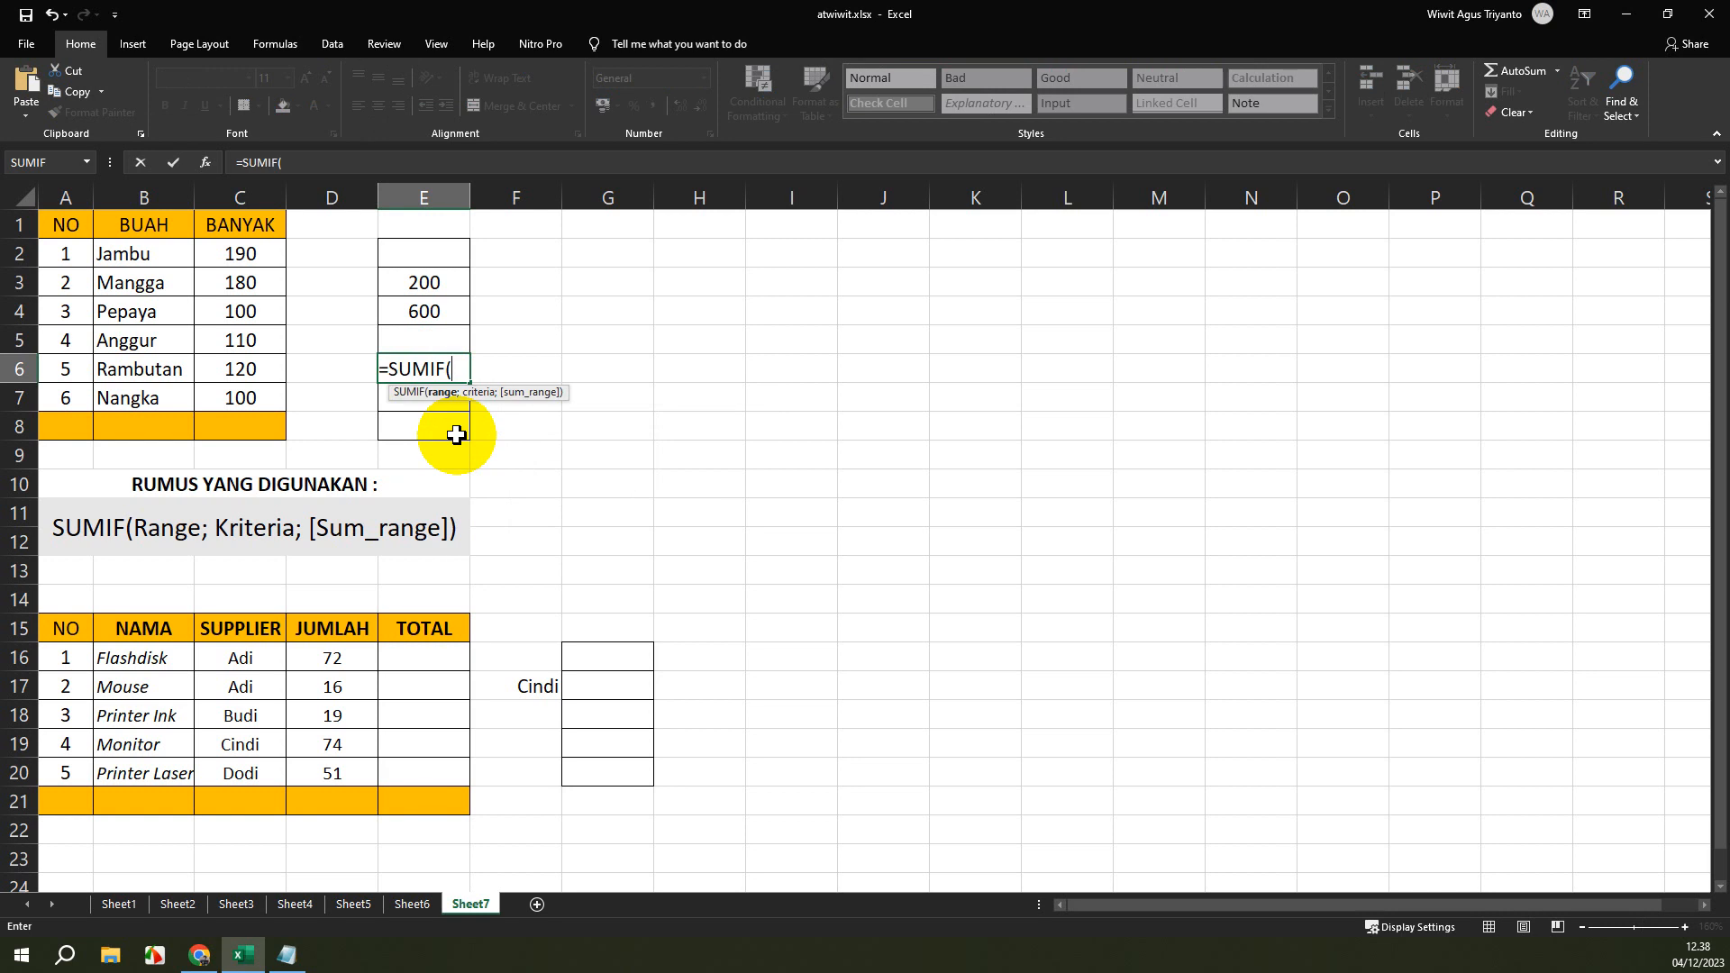
{"action": "left_click_drag", "start_coordinate": [243, 256], "coordinate": [238, 400]}
{"action": "type", "text": ";"}
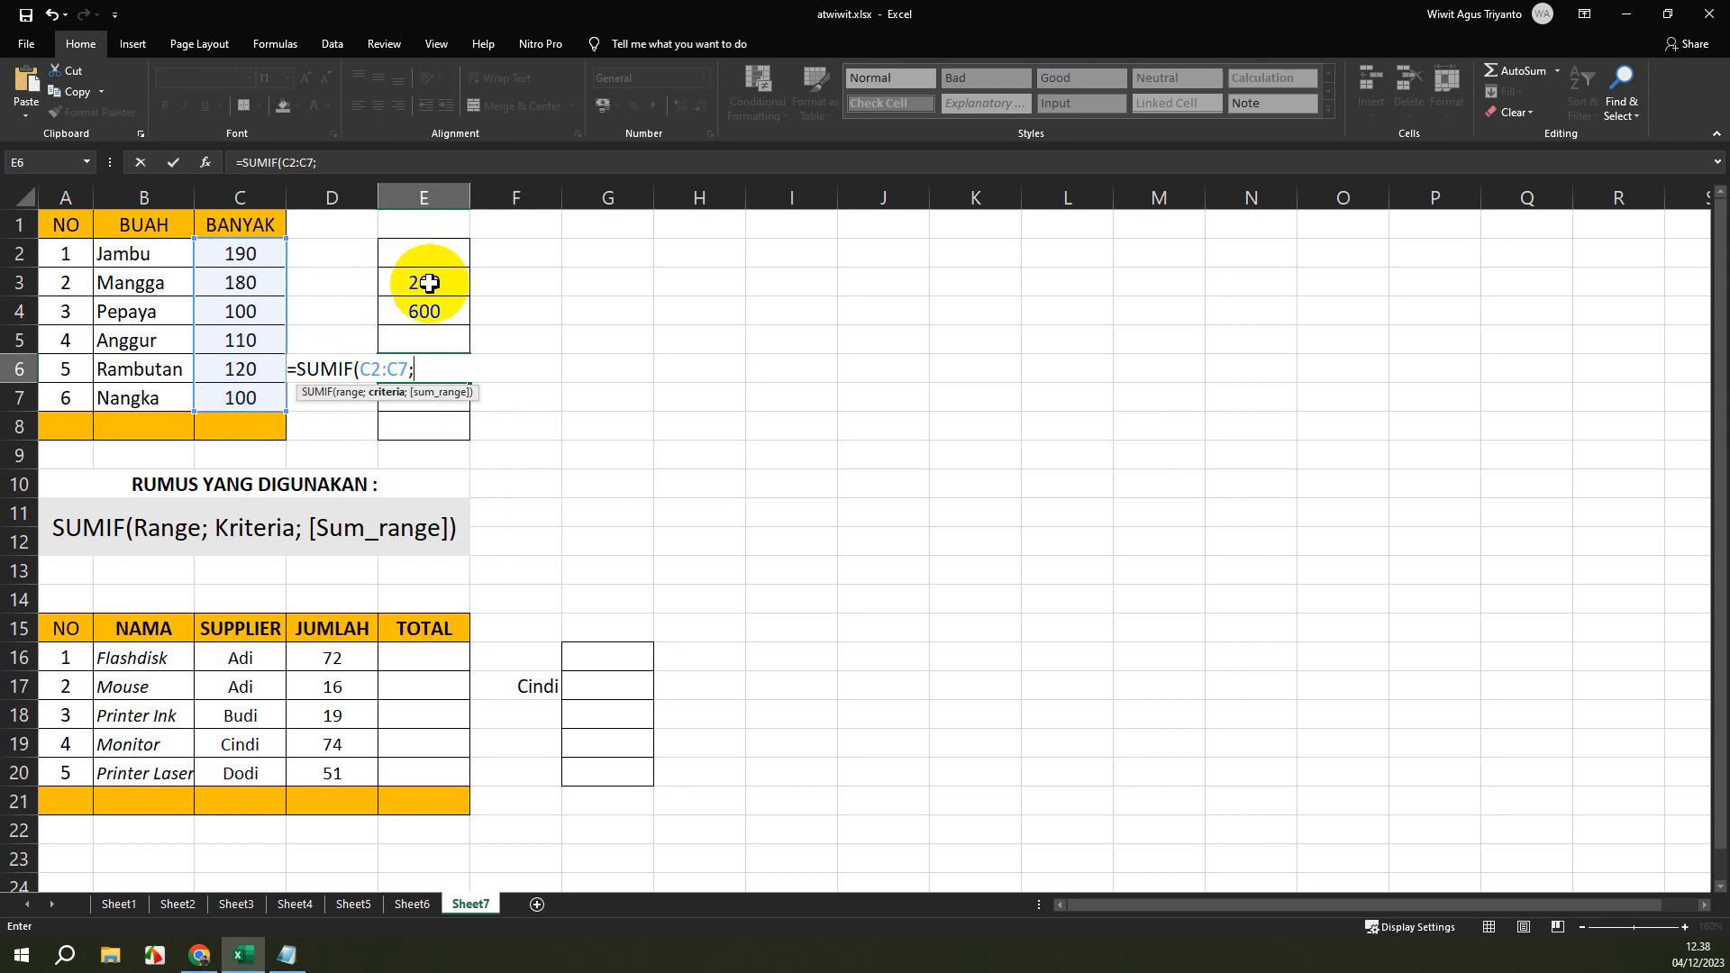
{"action": "type", "text": "e"}
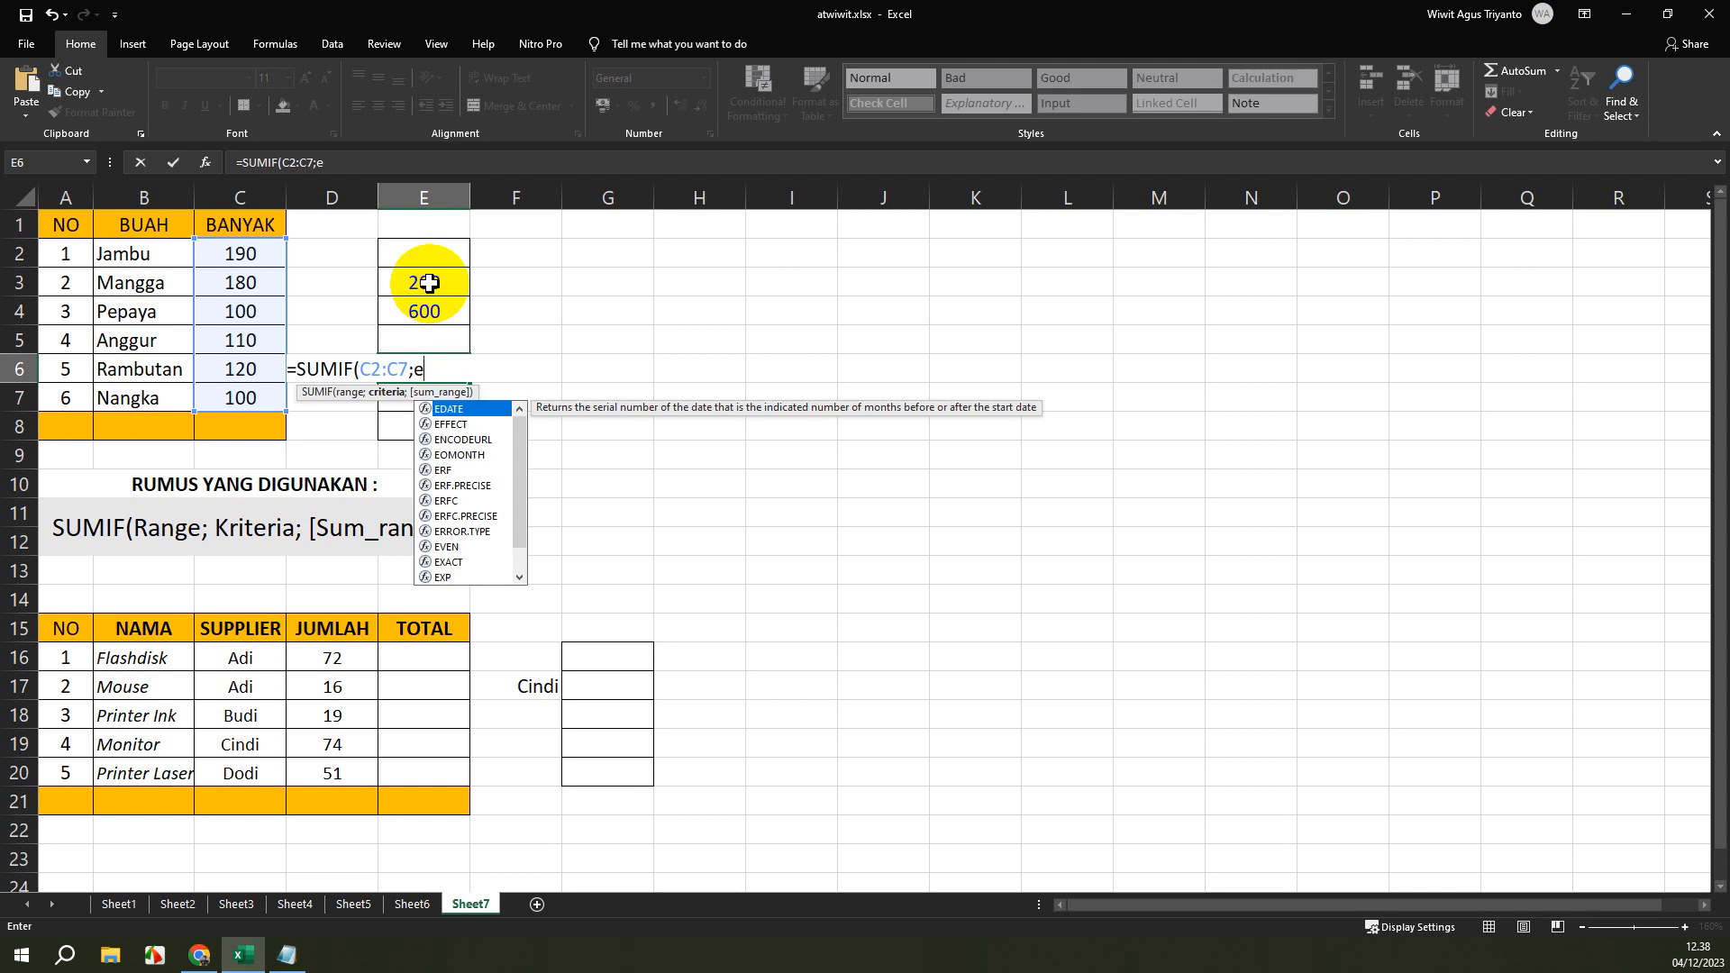
{"action": "key", "text": "BackSpace"}
{"action": "left_click", "coordinate": [429, 283]}
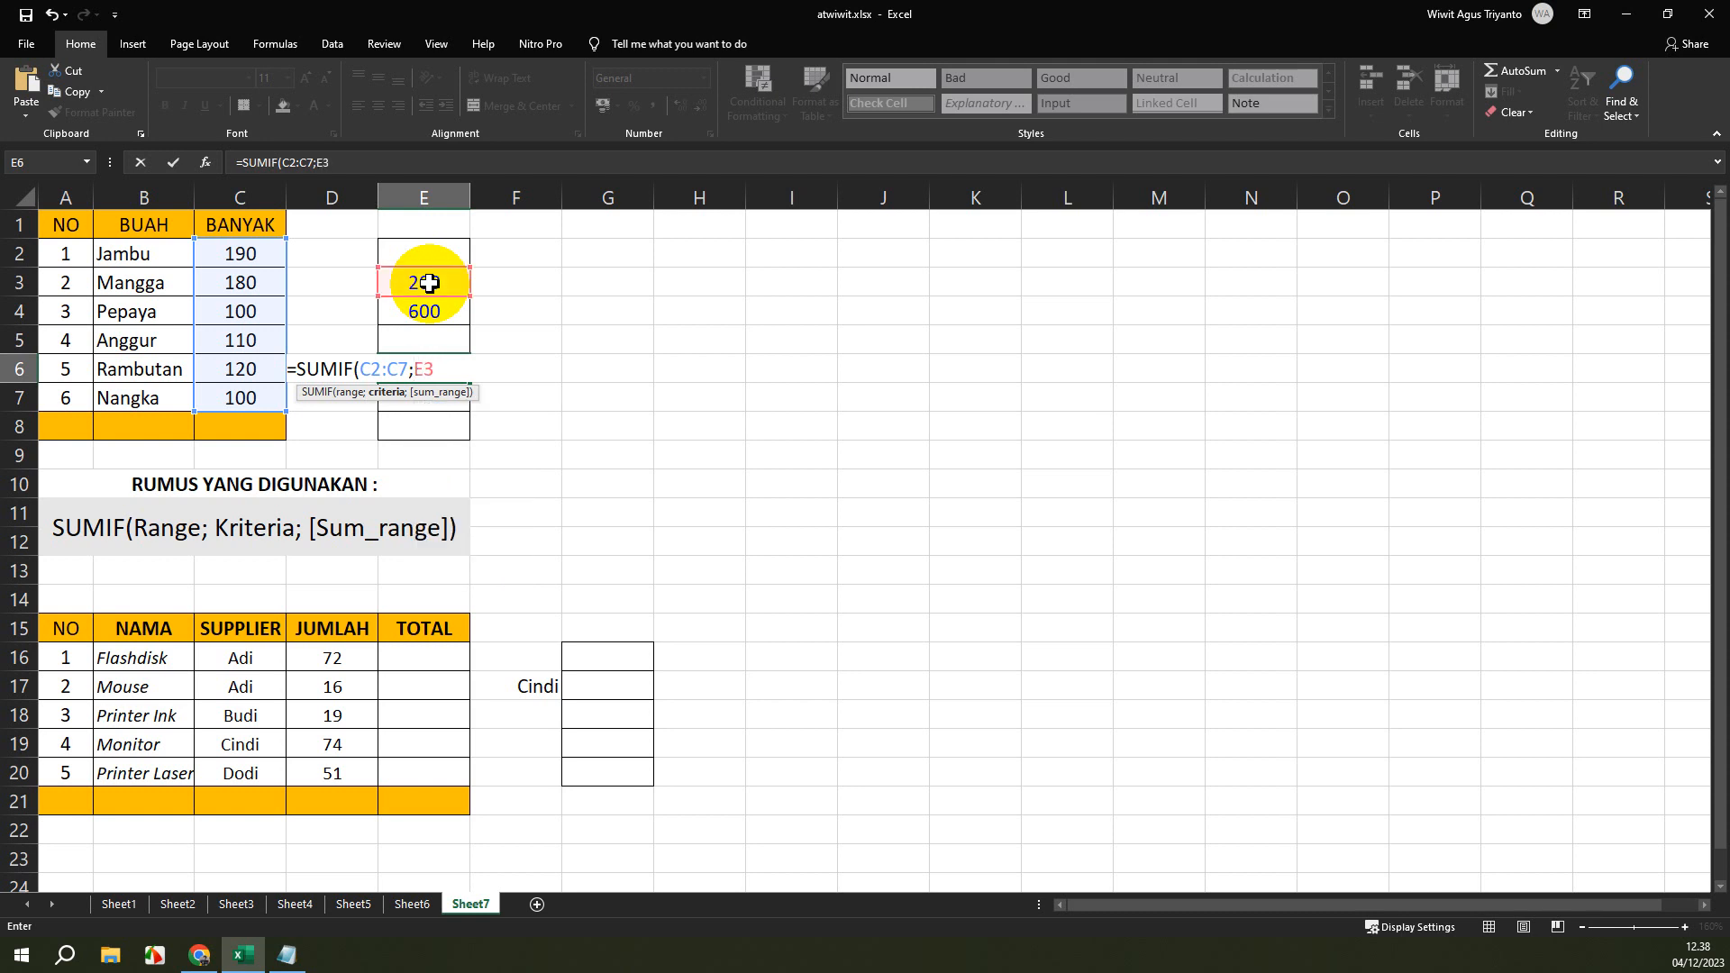
{"action": "type", "text": ")"}
{"action": "key", "text": "Return"}
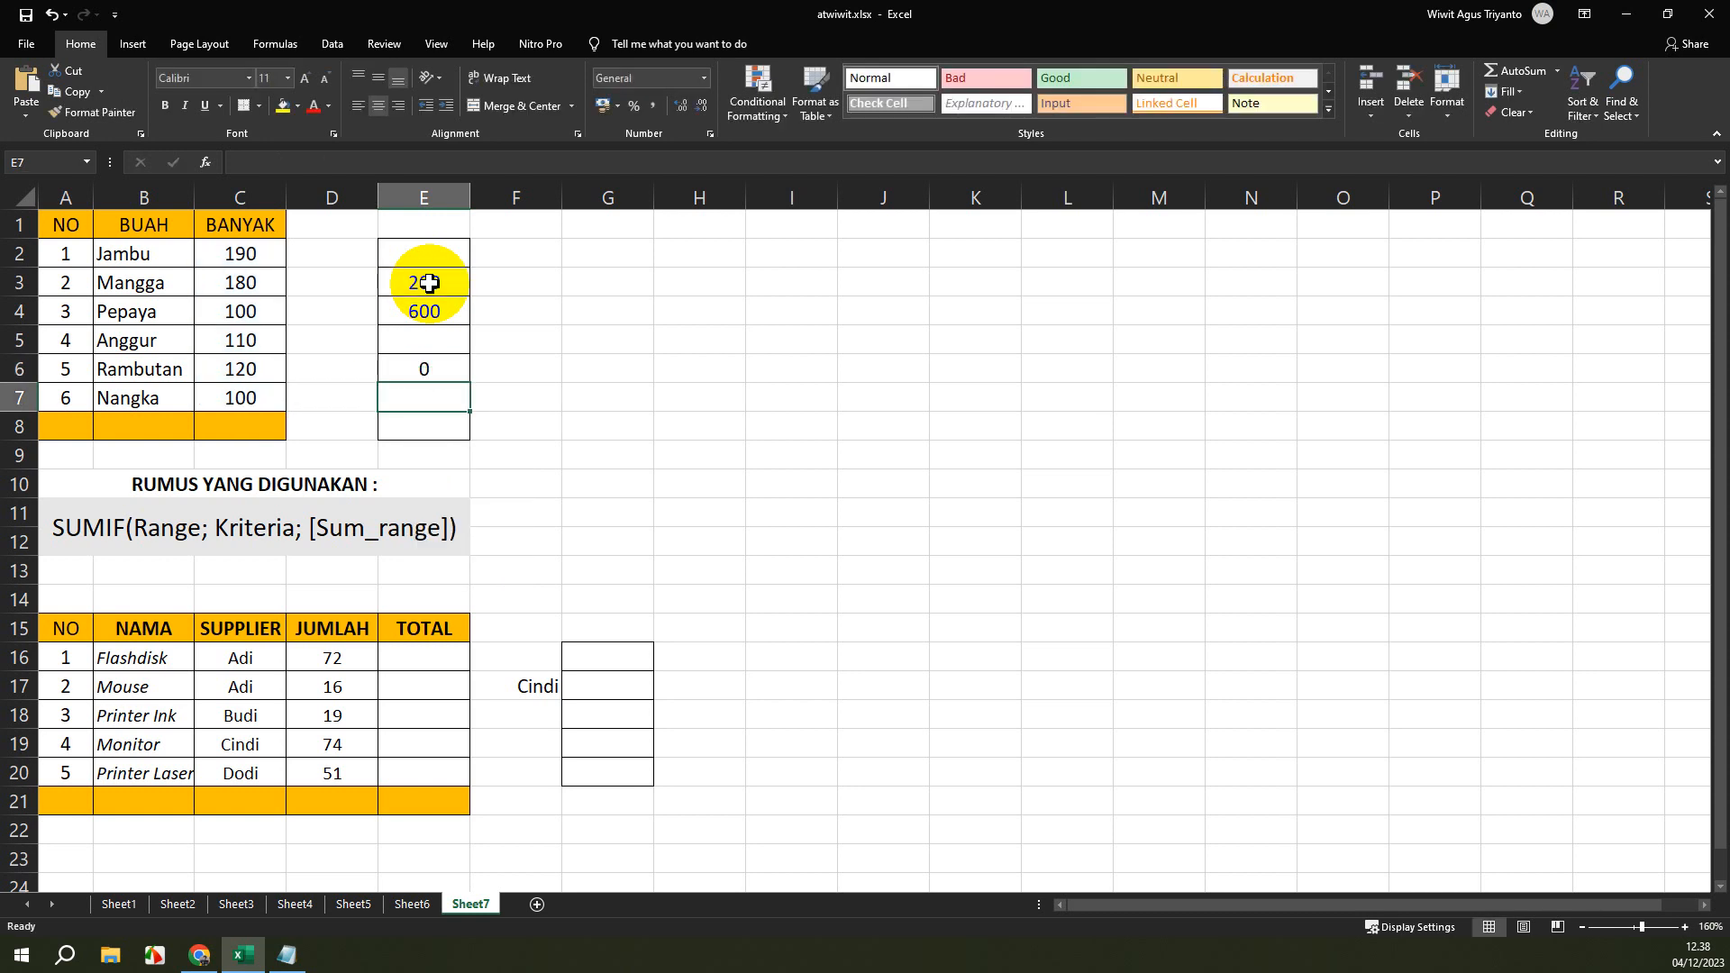
Inspect the range and criterion cell references of the SUMIF formula in cell E6.
{"action": "left_click", "coordinate": [429, 369]}
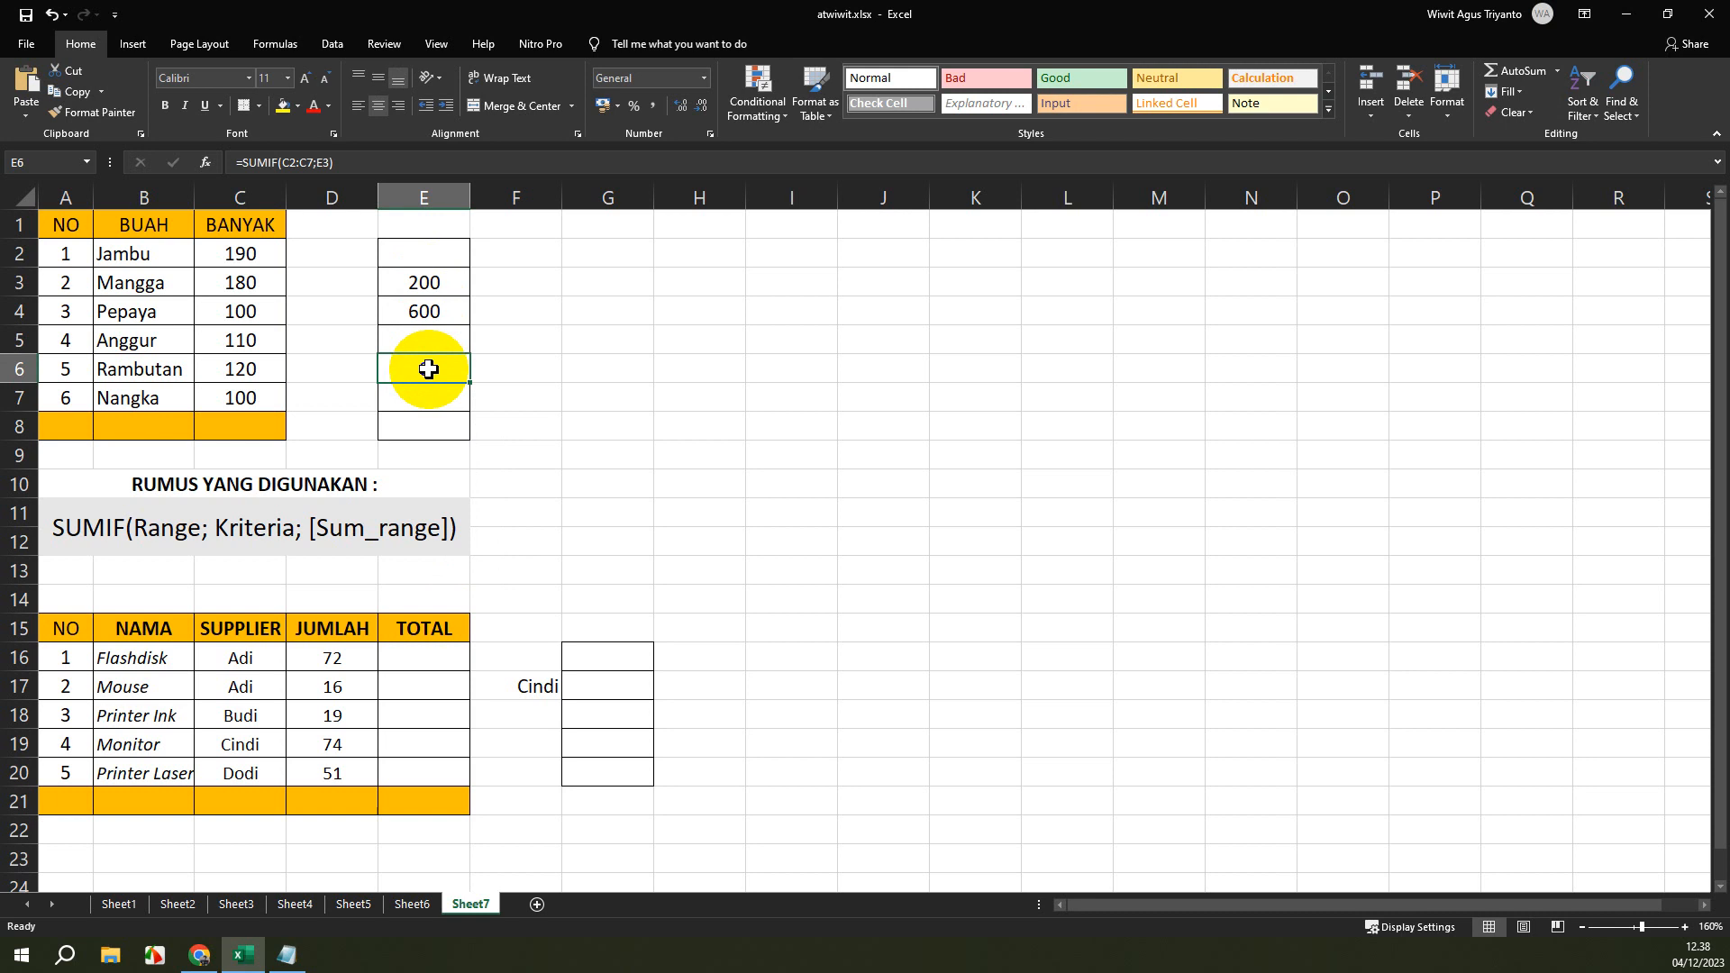
{"action": "left_click", "coordinate": [356, 162]}
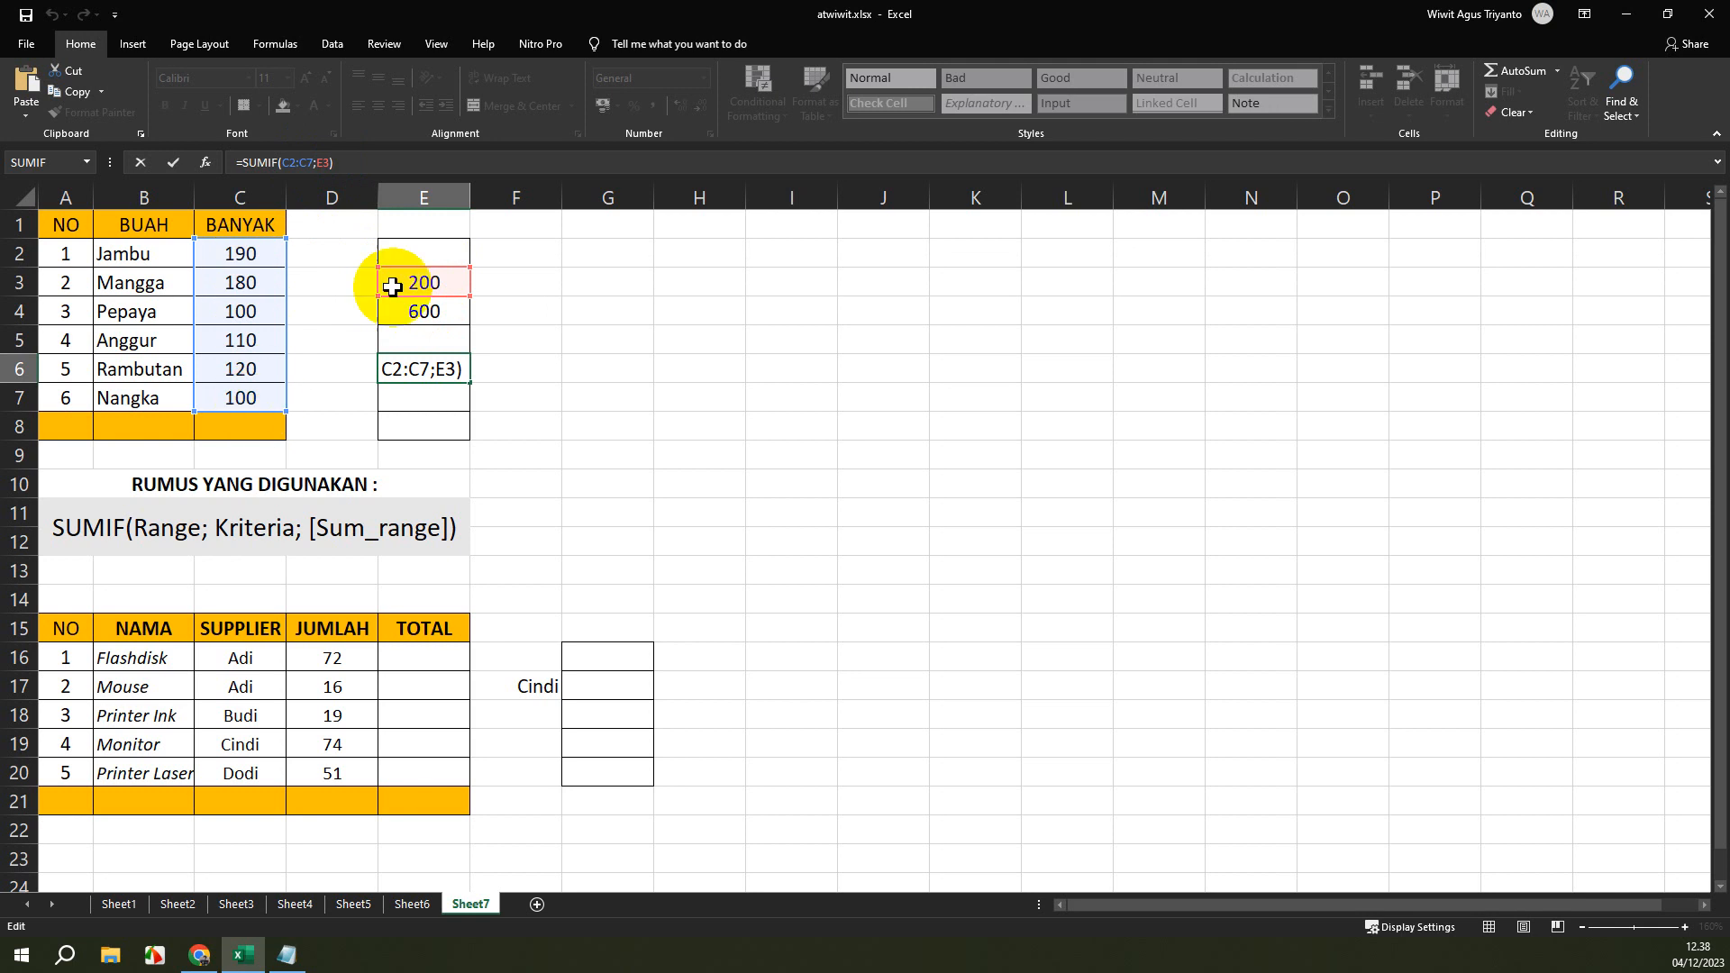
{"action": "left_click", "coordinate": [356, 165]}
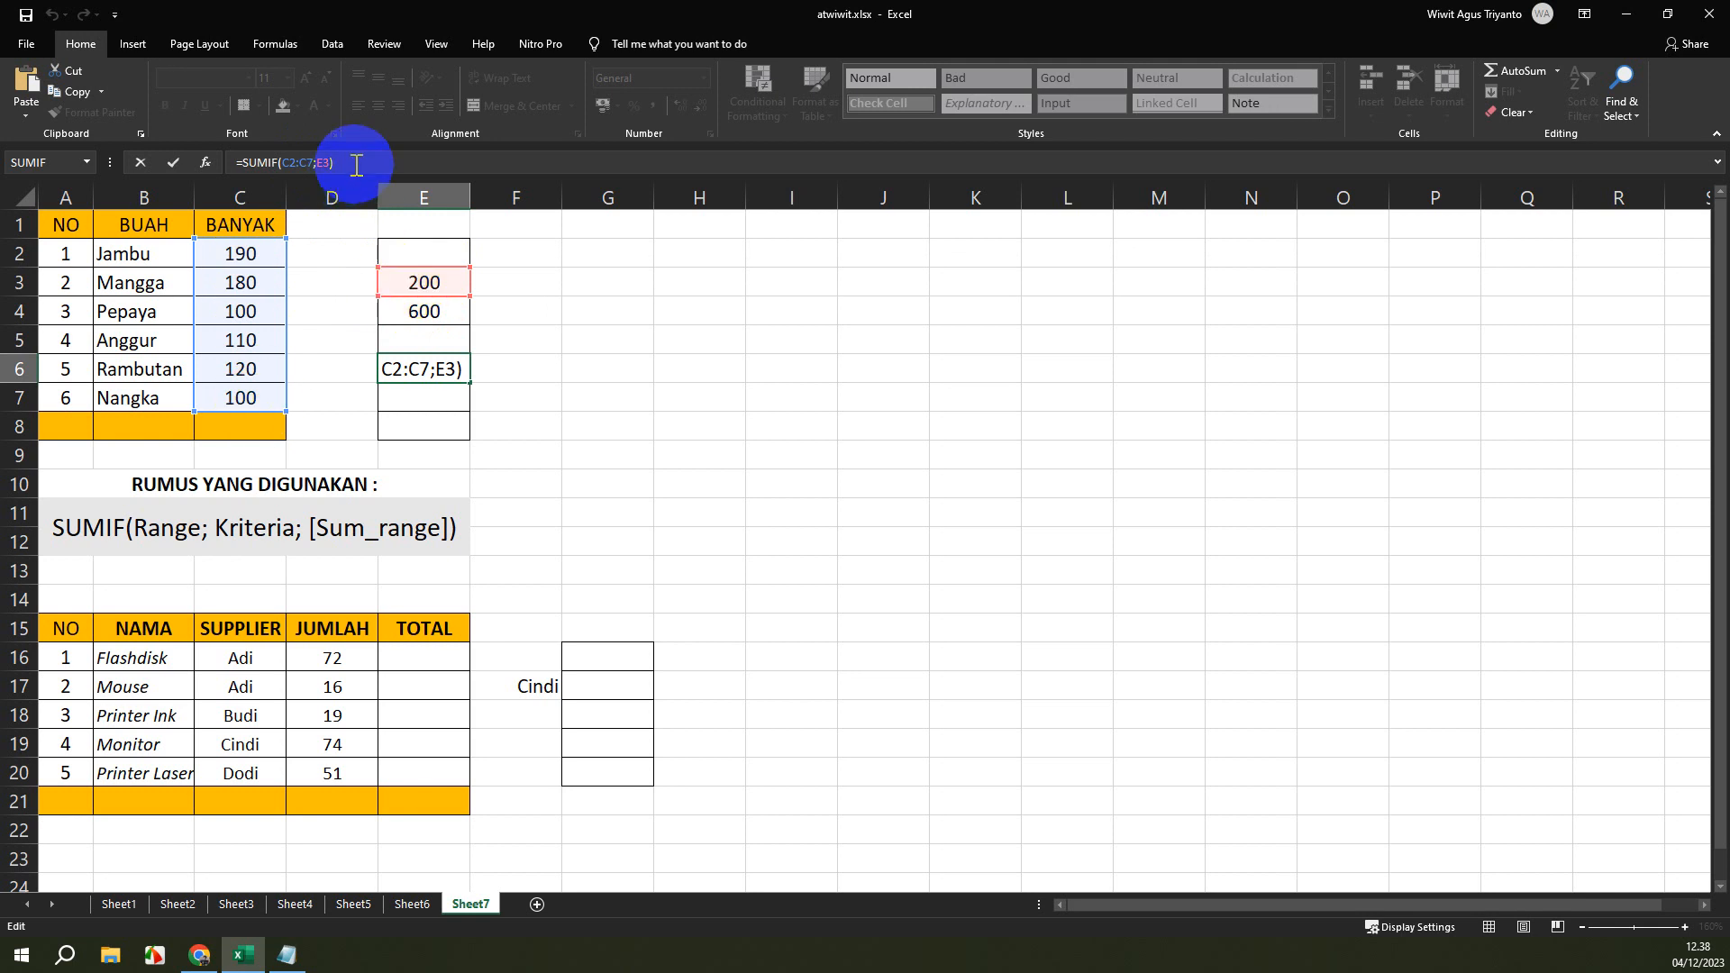
{"action": "key", "text": "Return"}
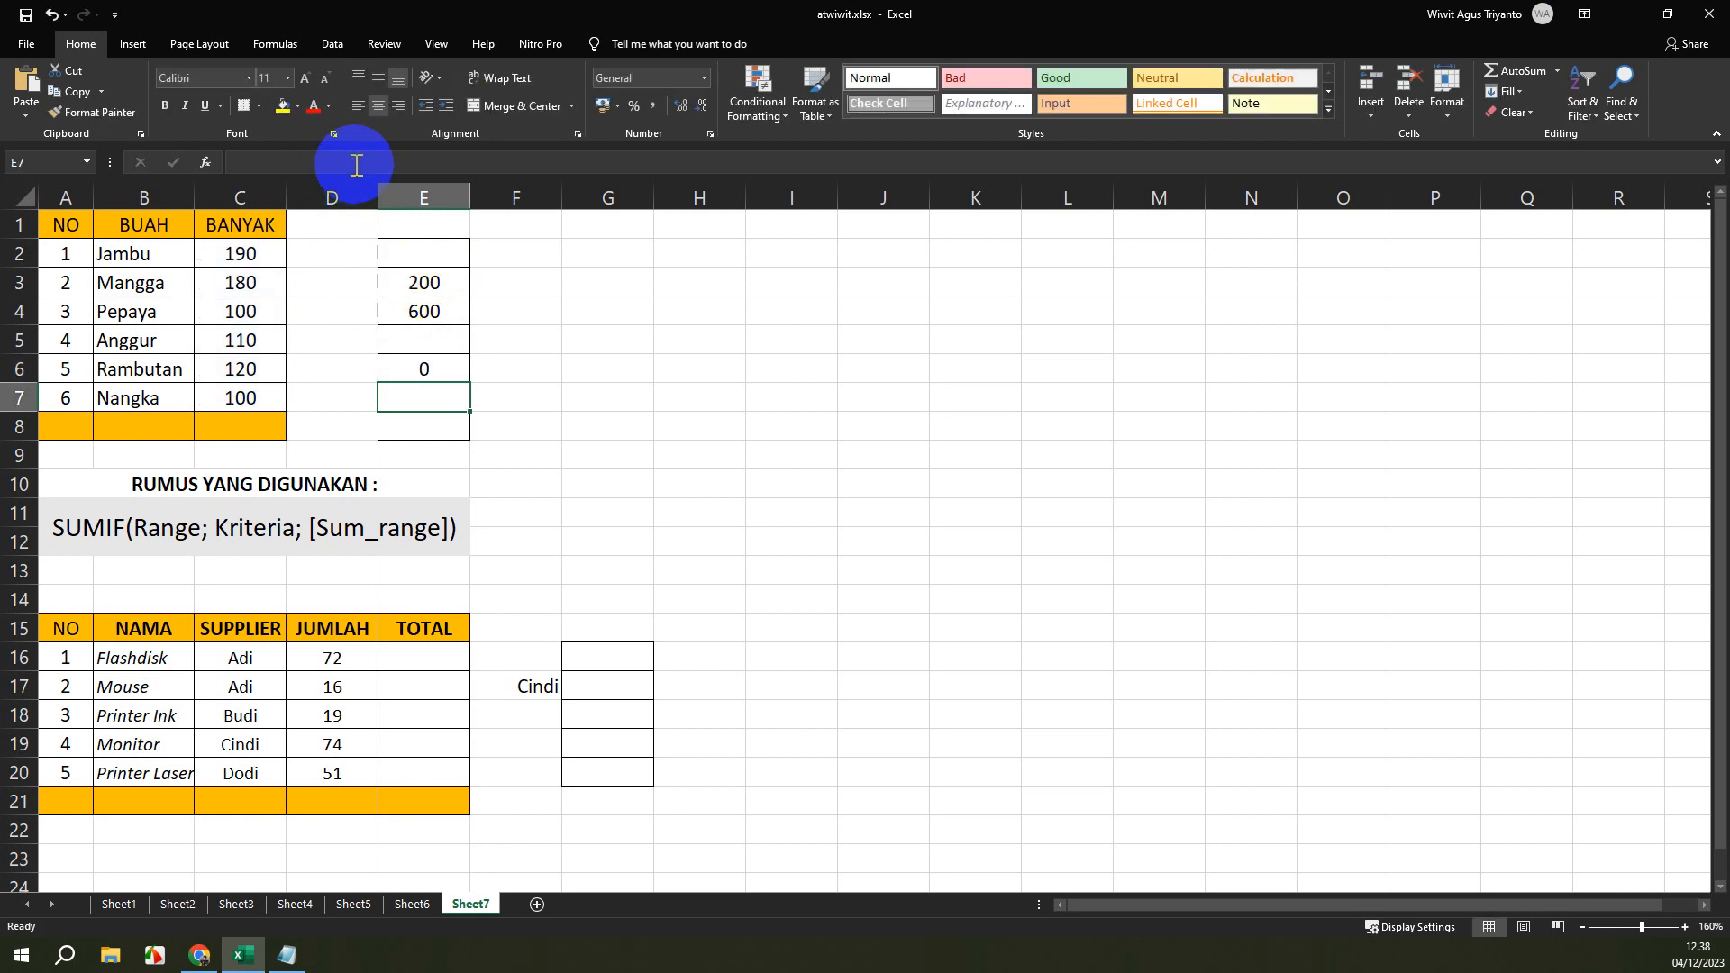
{"action": "left_click", "coordinate": [439, 370]}
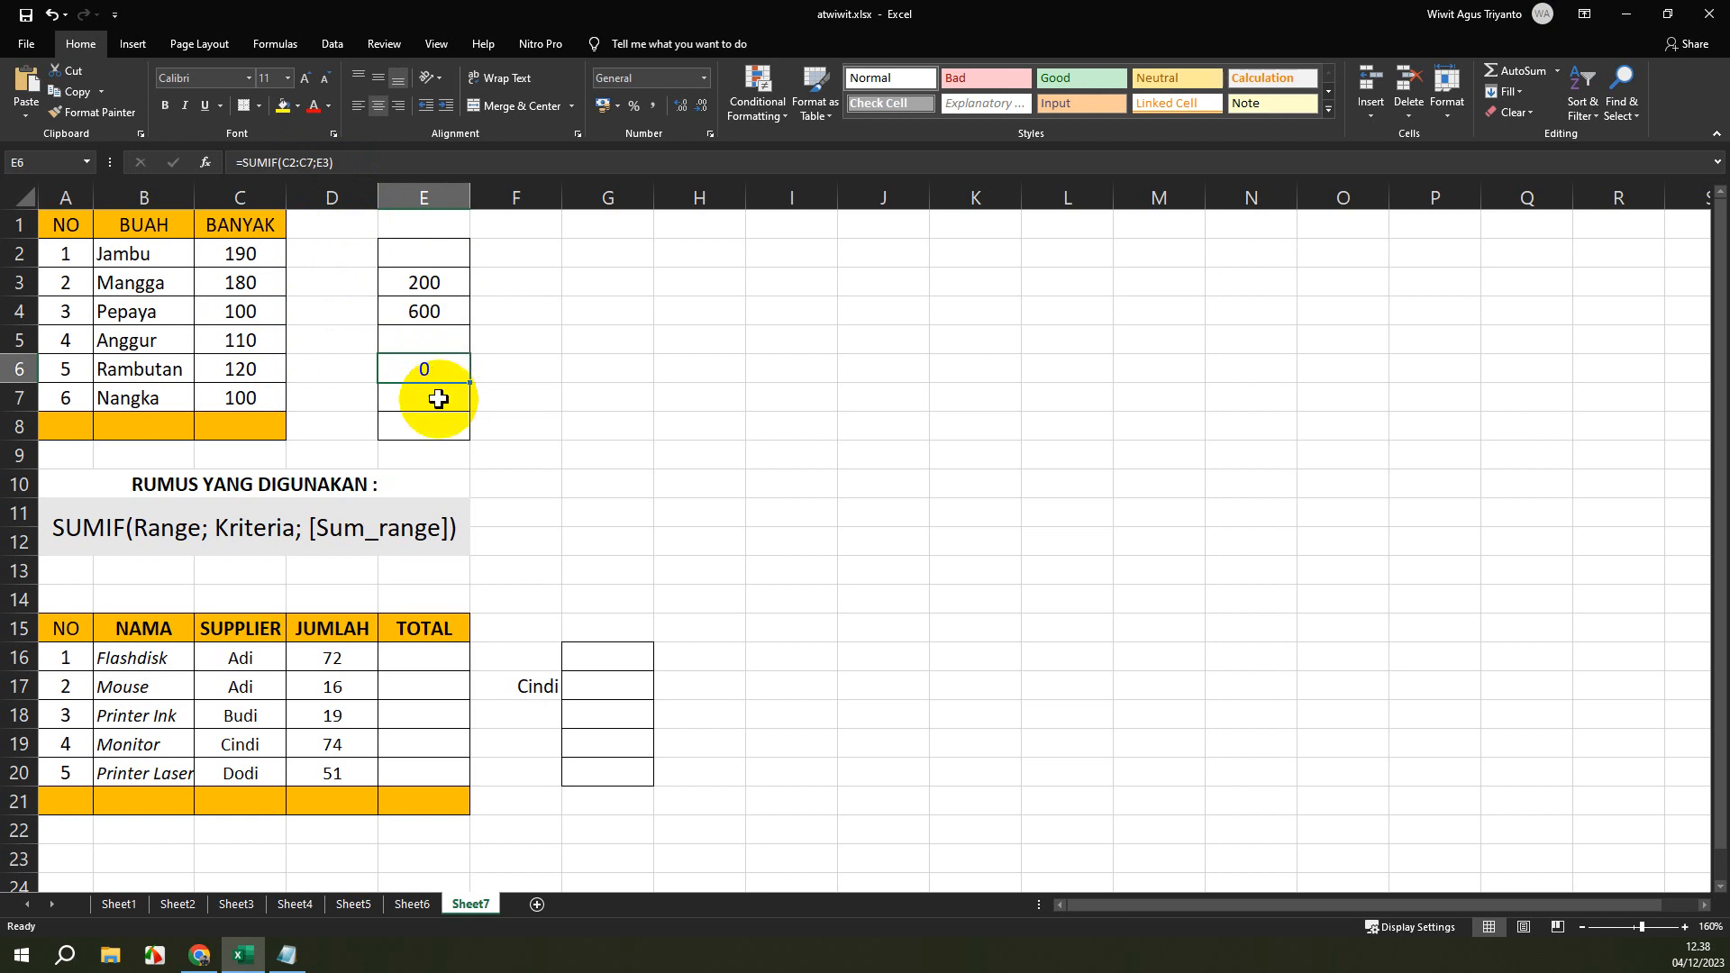
Enter the formula =SUMIF(C2:C7;"<"&E3) in cell E7, joining a less-than operator to the reference to cell E3.
{"action": "left_click", "coordinate": [439, 399]}
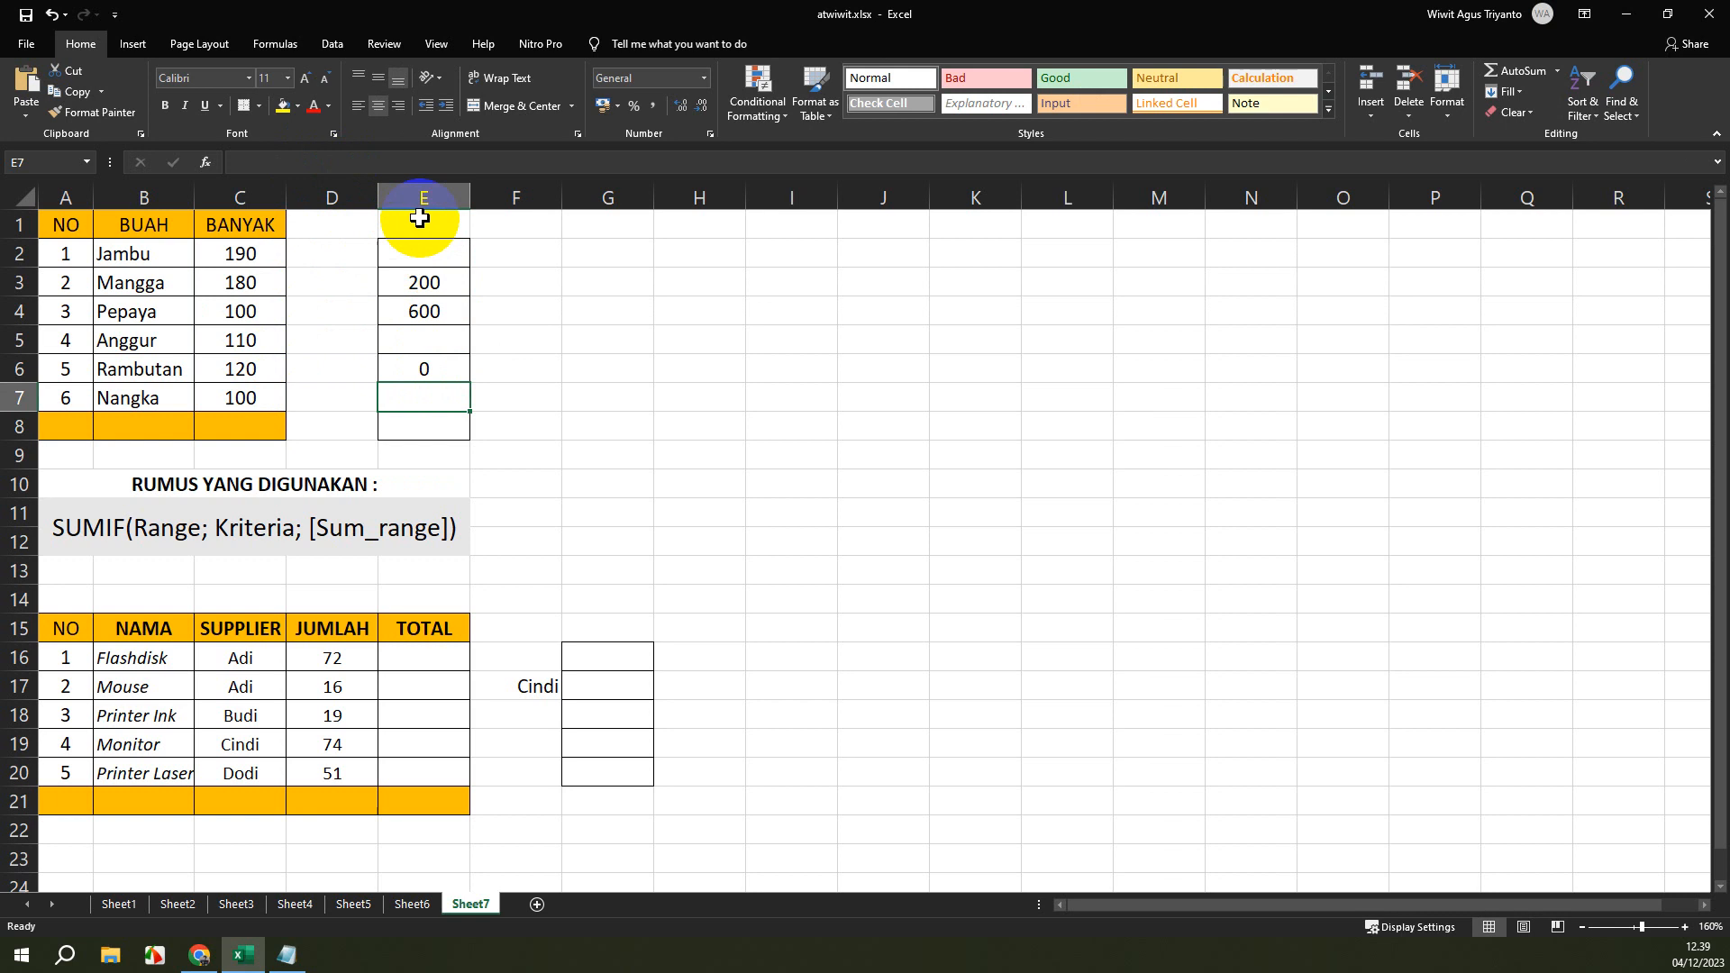
{"action": "type", "text": "=SU"}
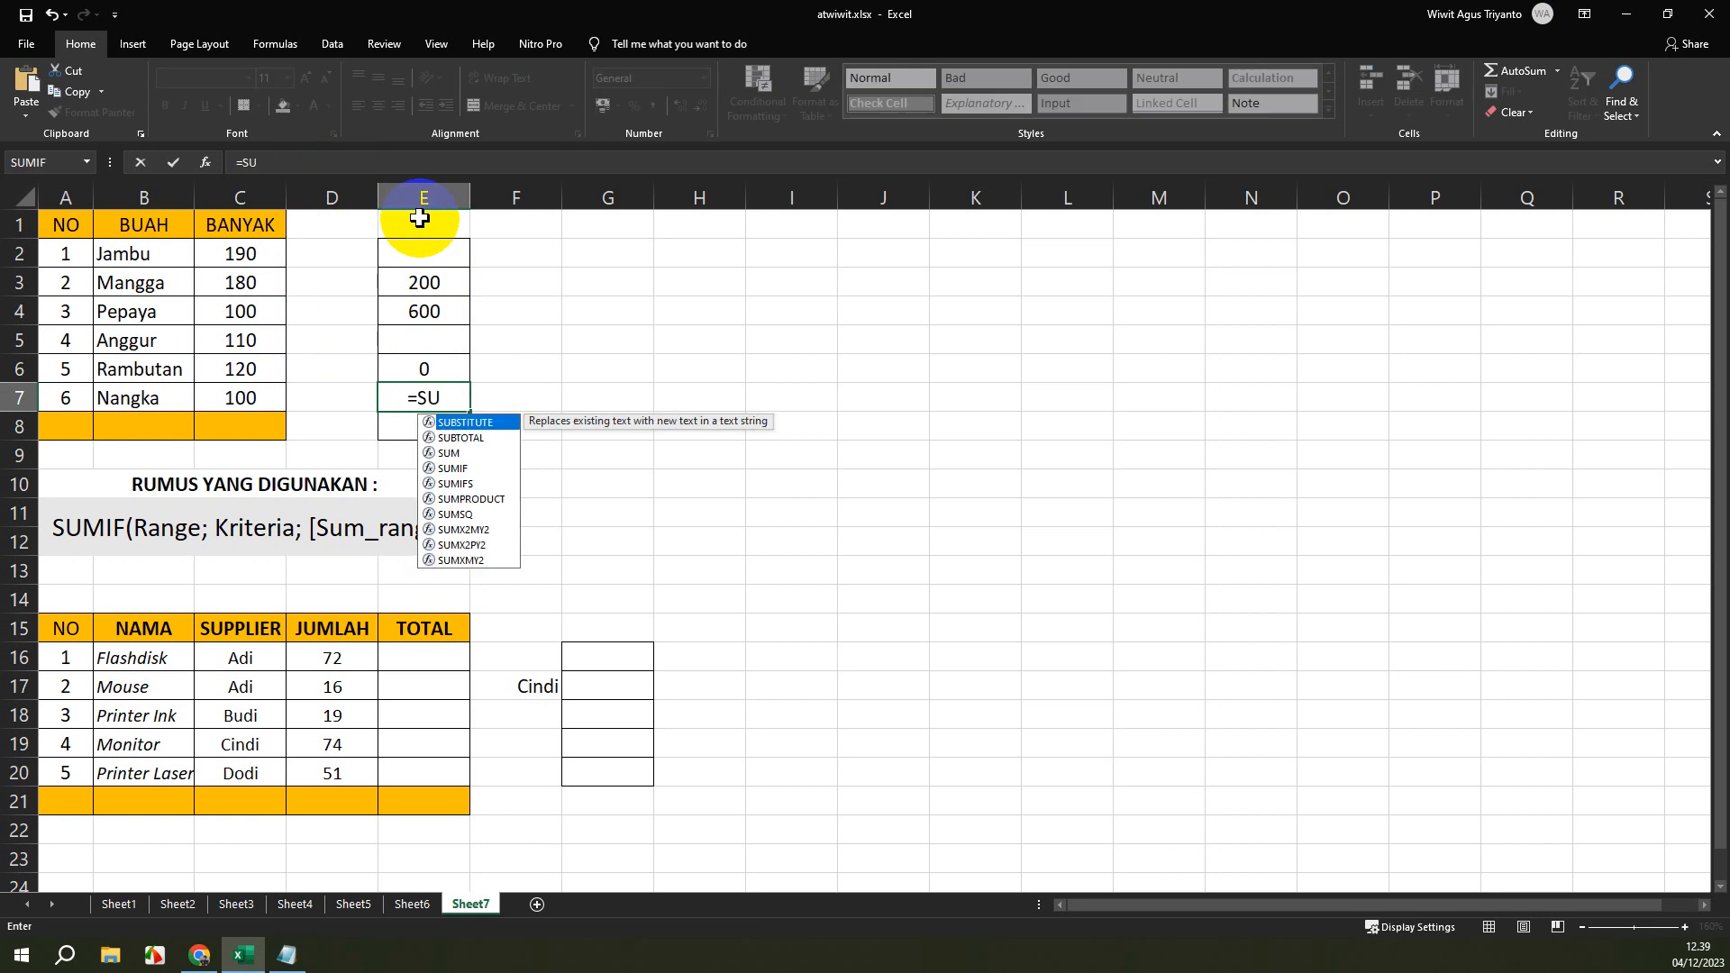
{"action": "type", "text": "MIF("}
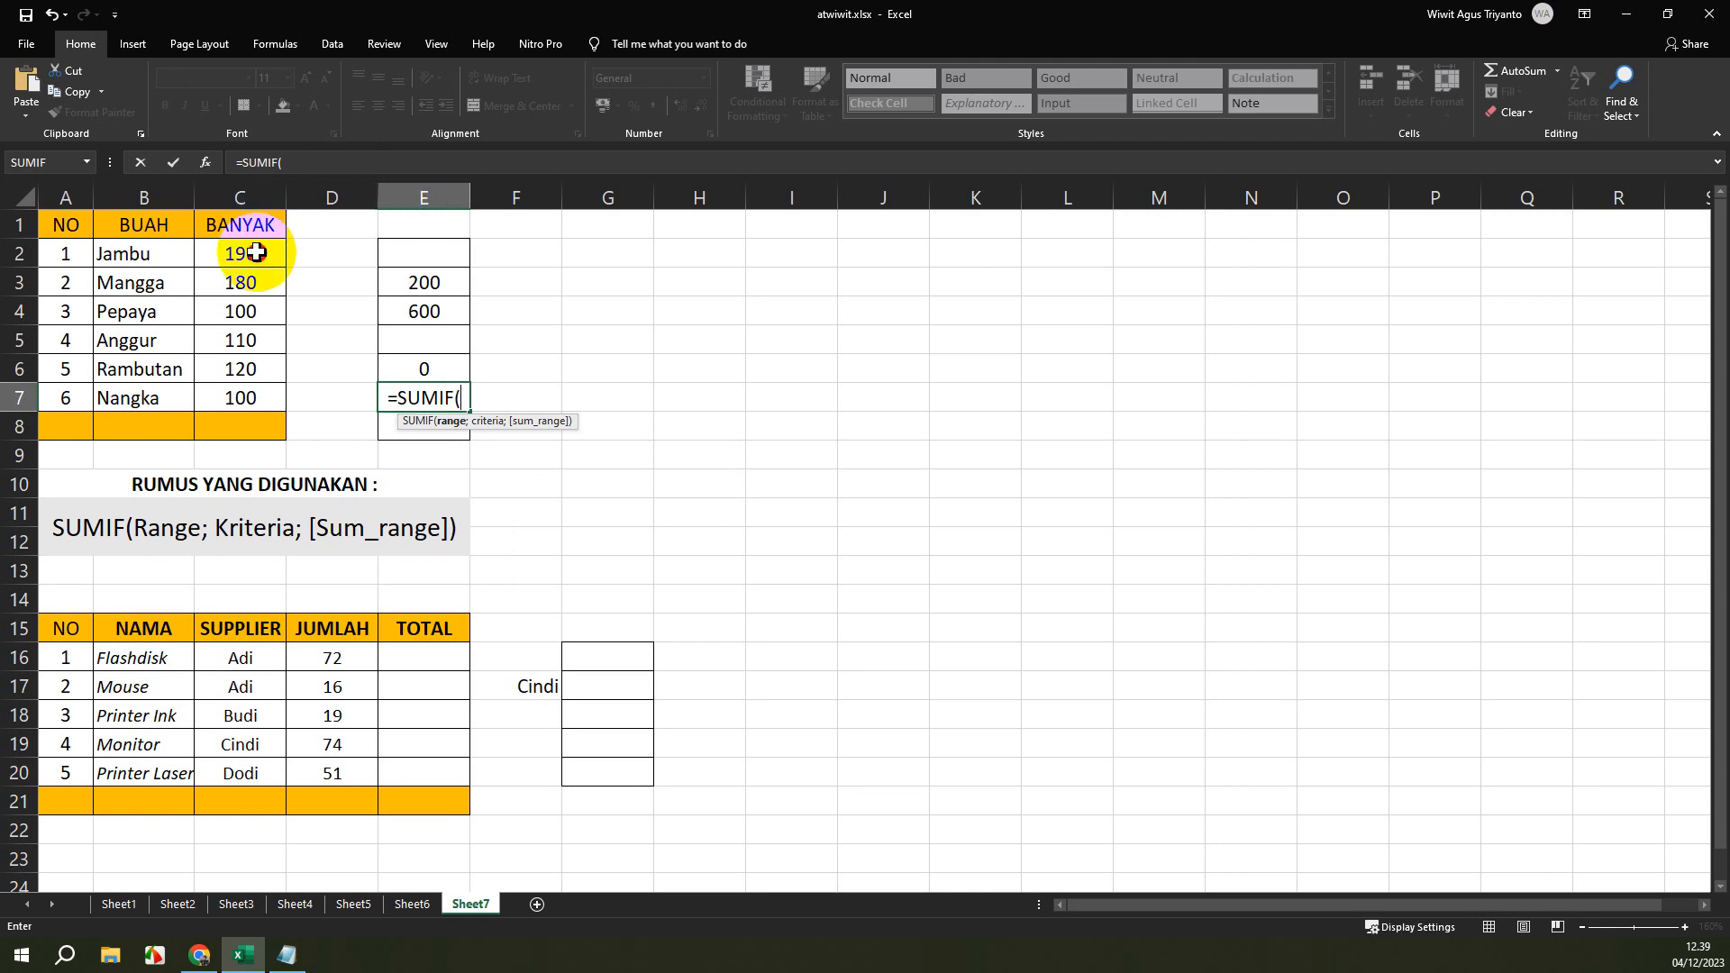
{"action": "left_click_drag", "start_coordinate": [240, 254], "coordinate": [249, 398]}
{"action": "type", "text": ";"}
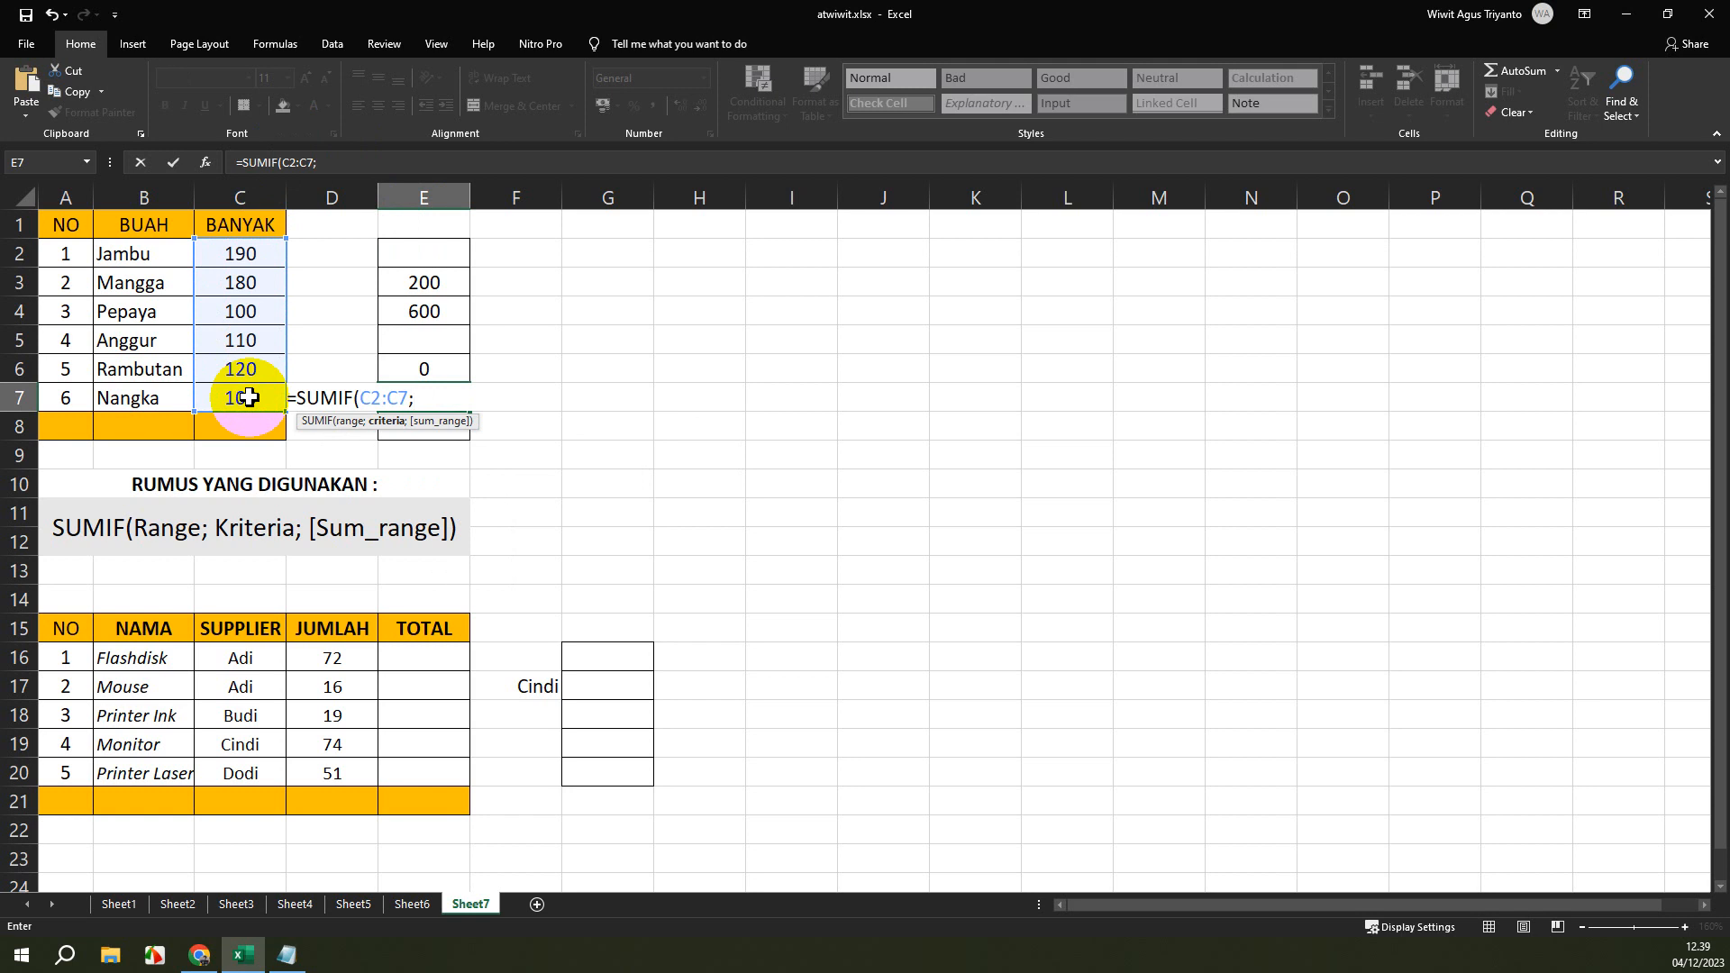
{"action": "type", "text": "\"<\"&E3"}
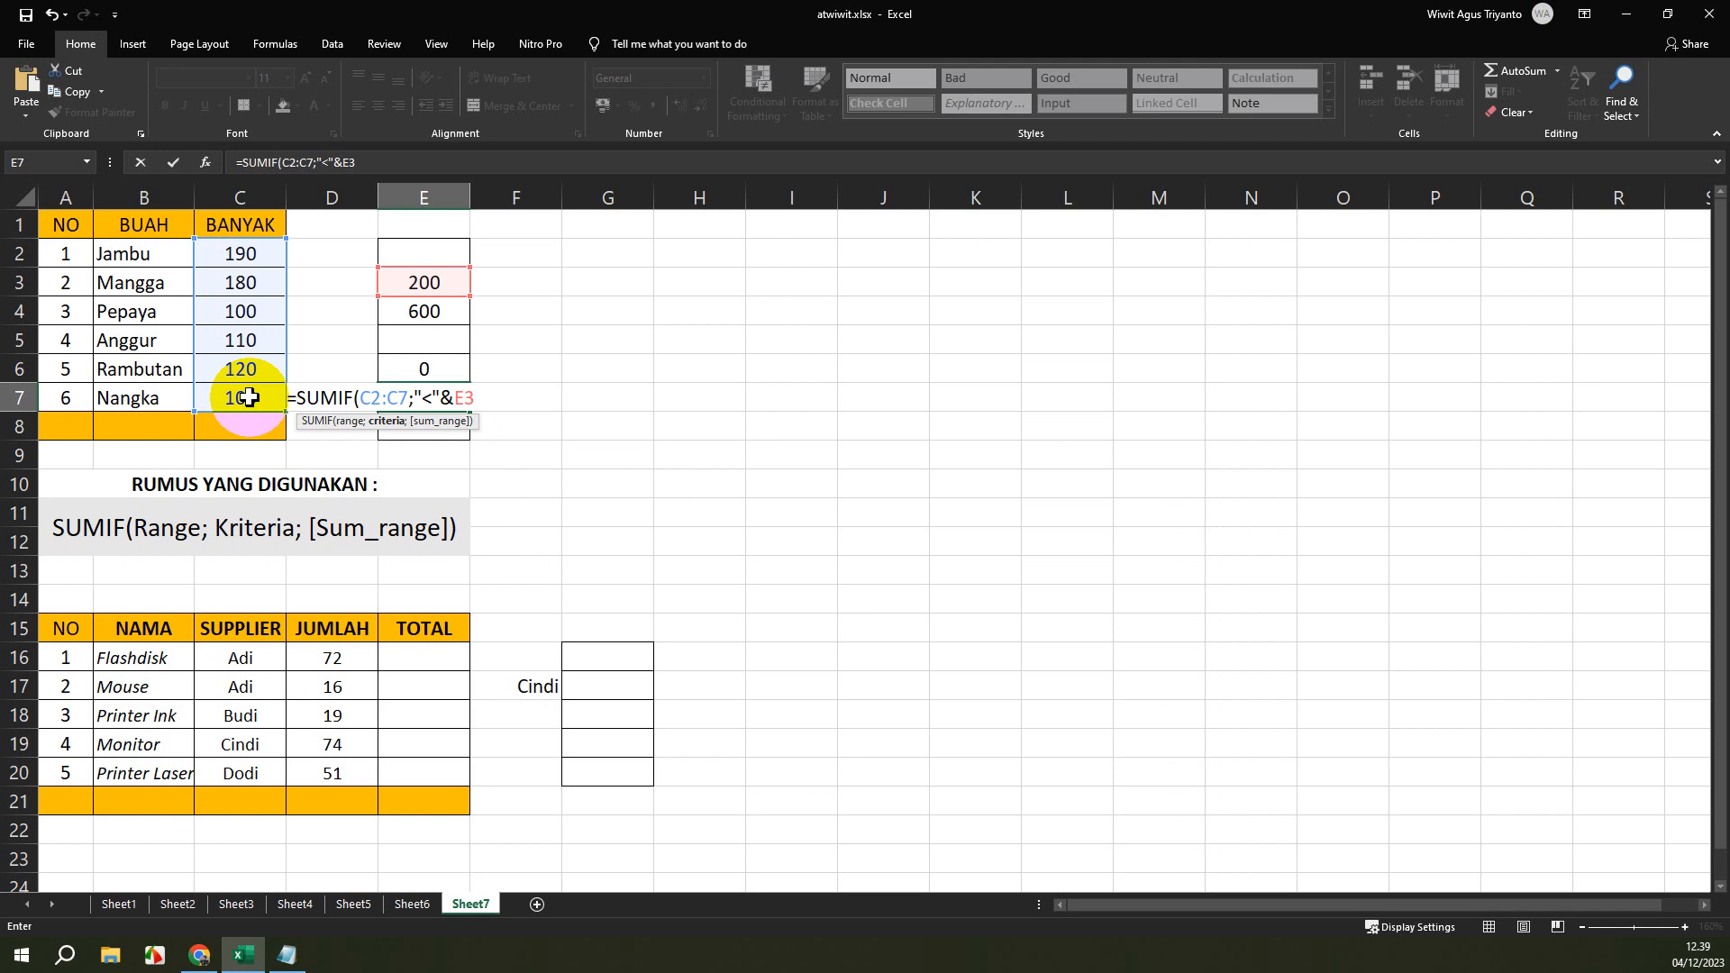
{"action": "type", "text": ")"}
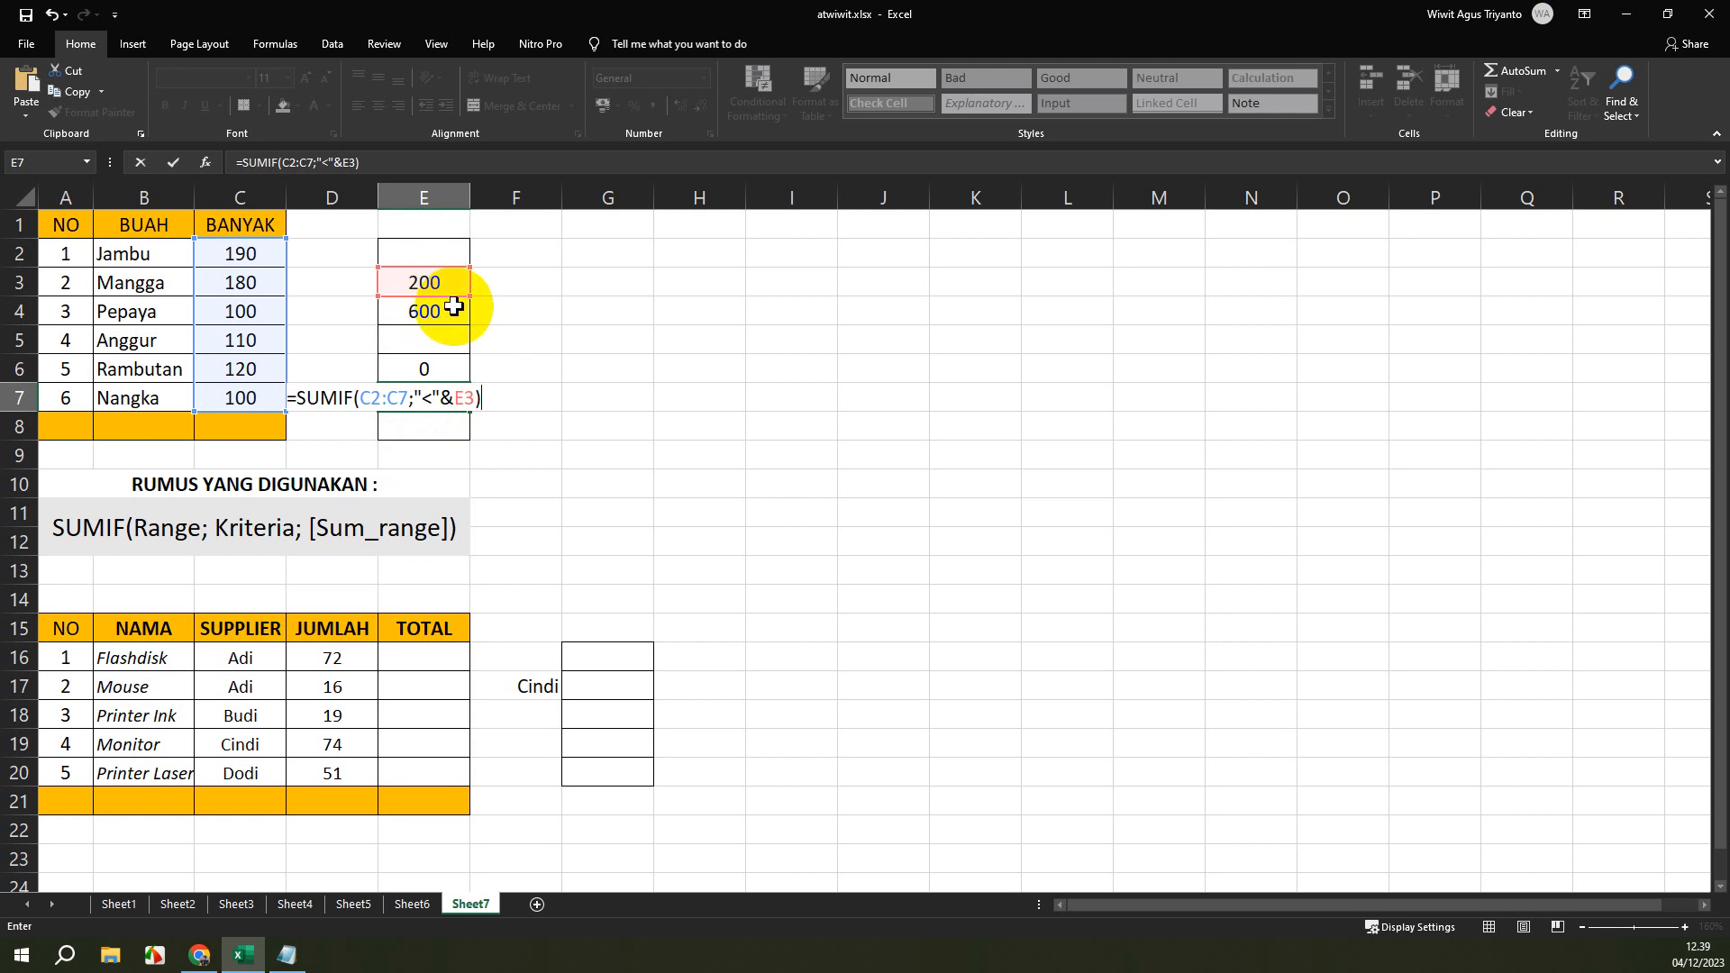
{"action": "key", "text": "Return"}
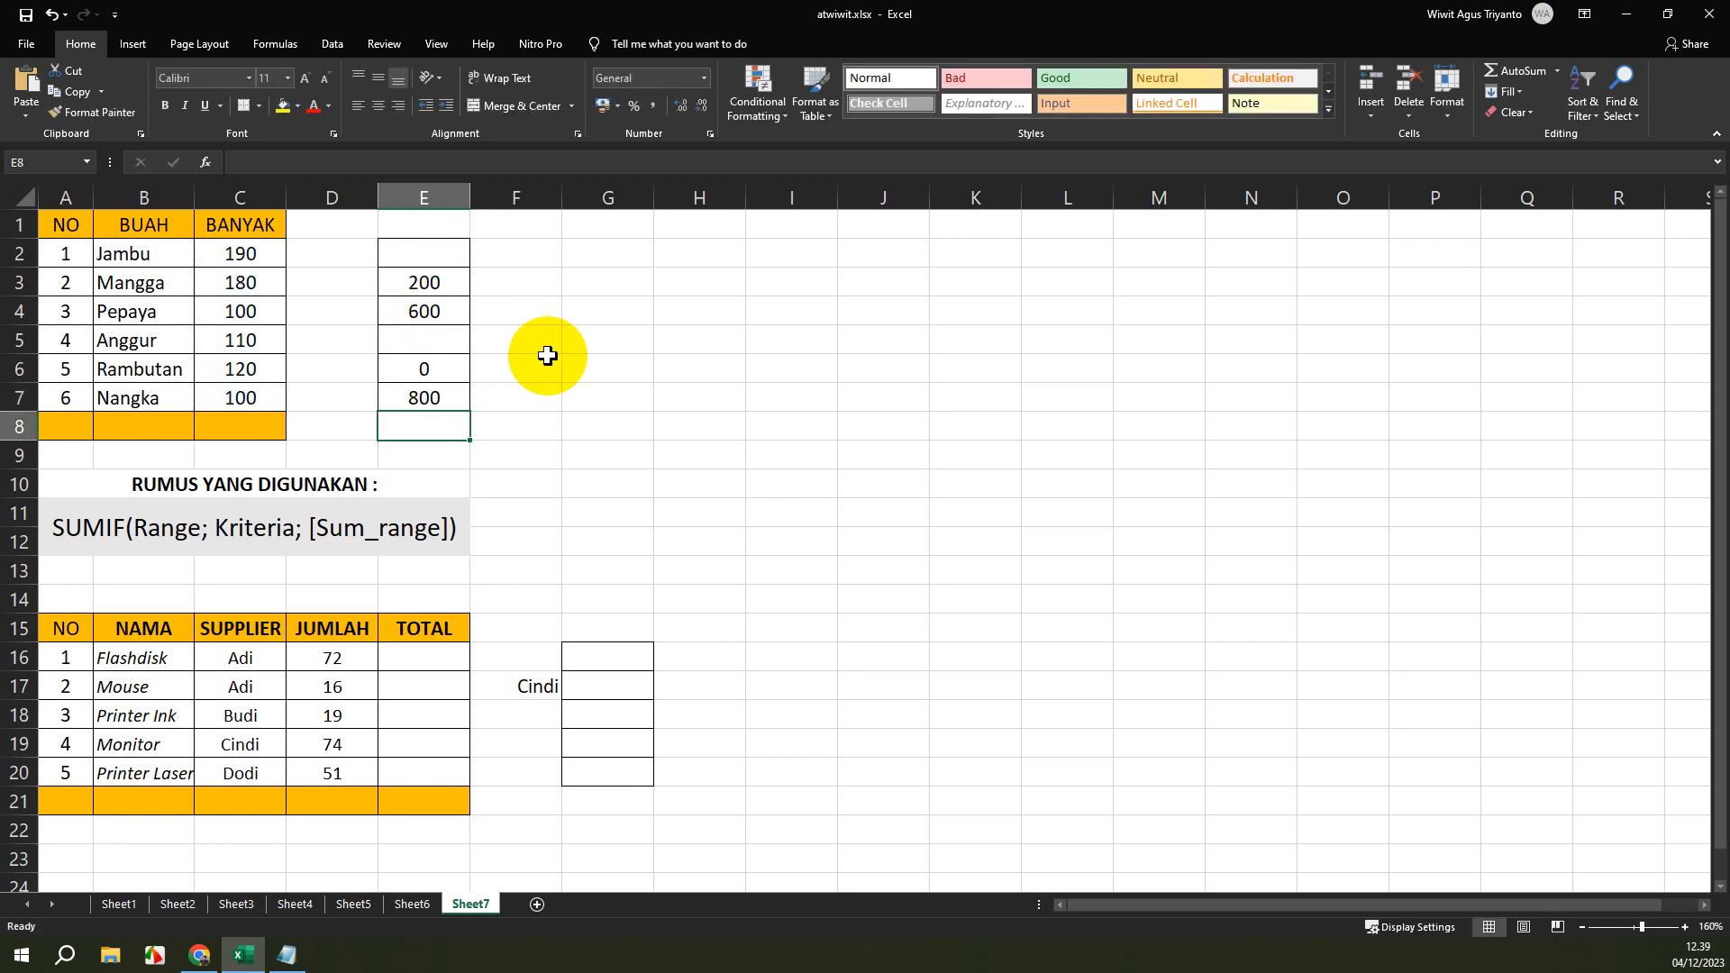
Check the SUMIF formula in cell E7 against the fruit quantities in C2:C7.
{"action": "left_click", "coordinate": [454, 398]}
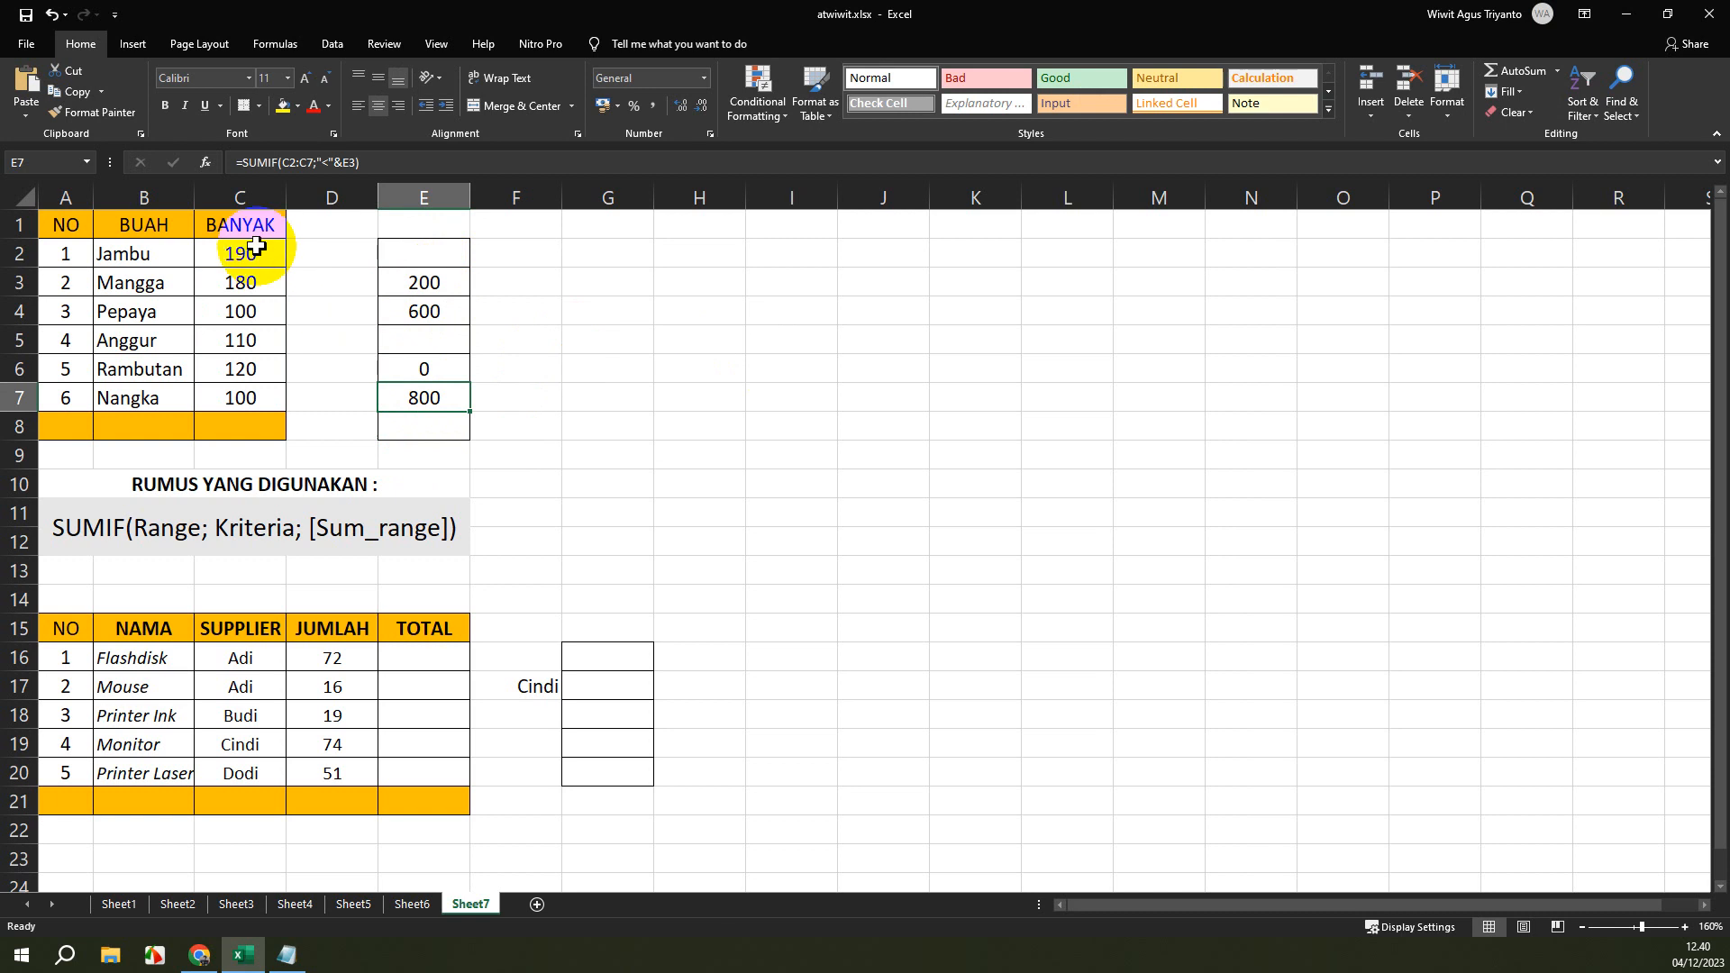
{"action": "left_click_drag", "start_coordinate": [240, 253], "coordinate": [233, 386]}
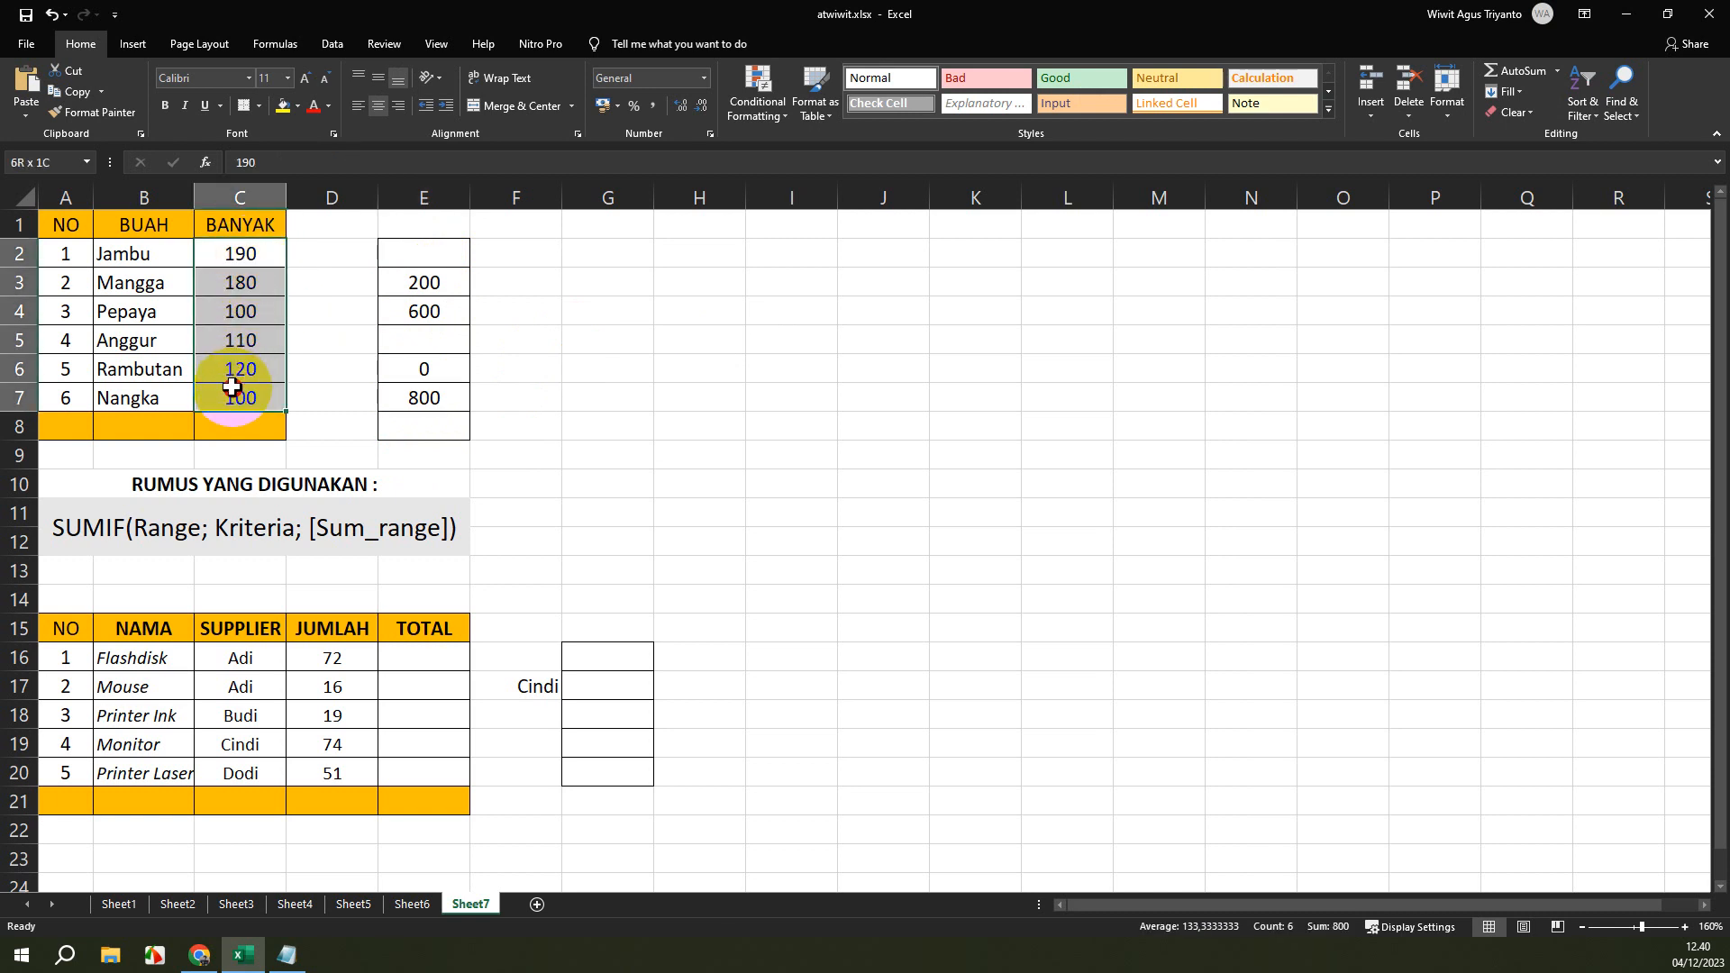
{"action": "left_click_drag", "start_coordinate": [233, 387], "coordinate": [235, 385]}
{"action": "left_click", "coordinate": [420, 396]}
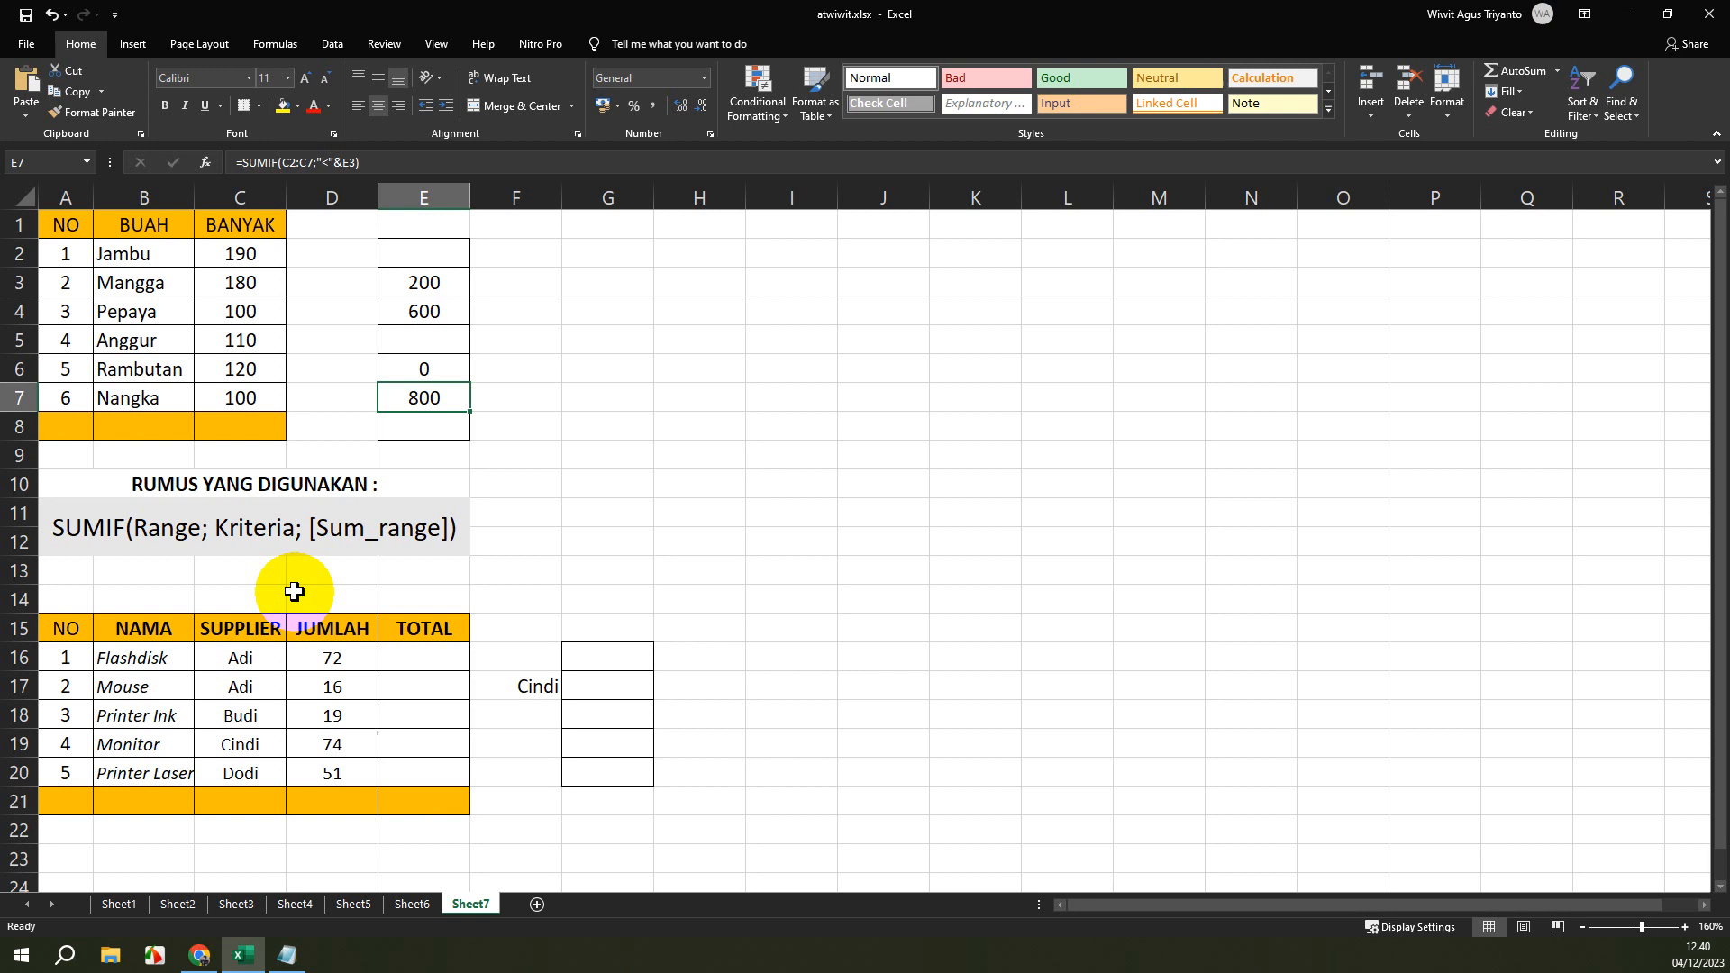
Start a SUMIF formula in cell G16 with the supplier cells C16:C18 as the range.
{"action": "left_click", "coordinate": [647, 659]}
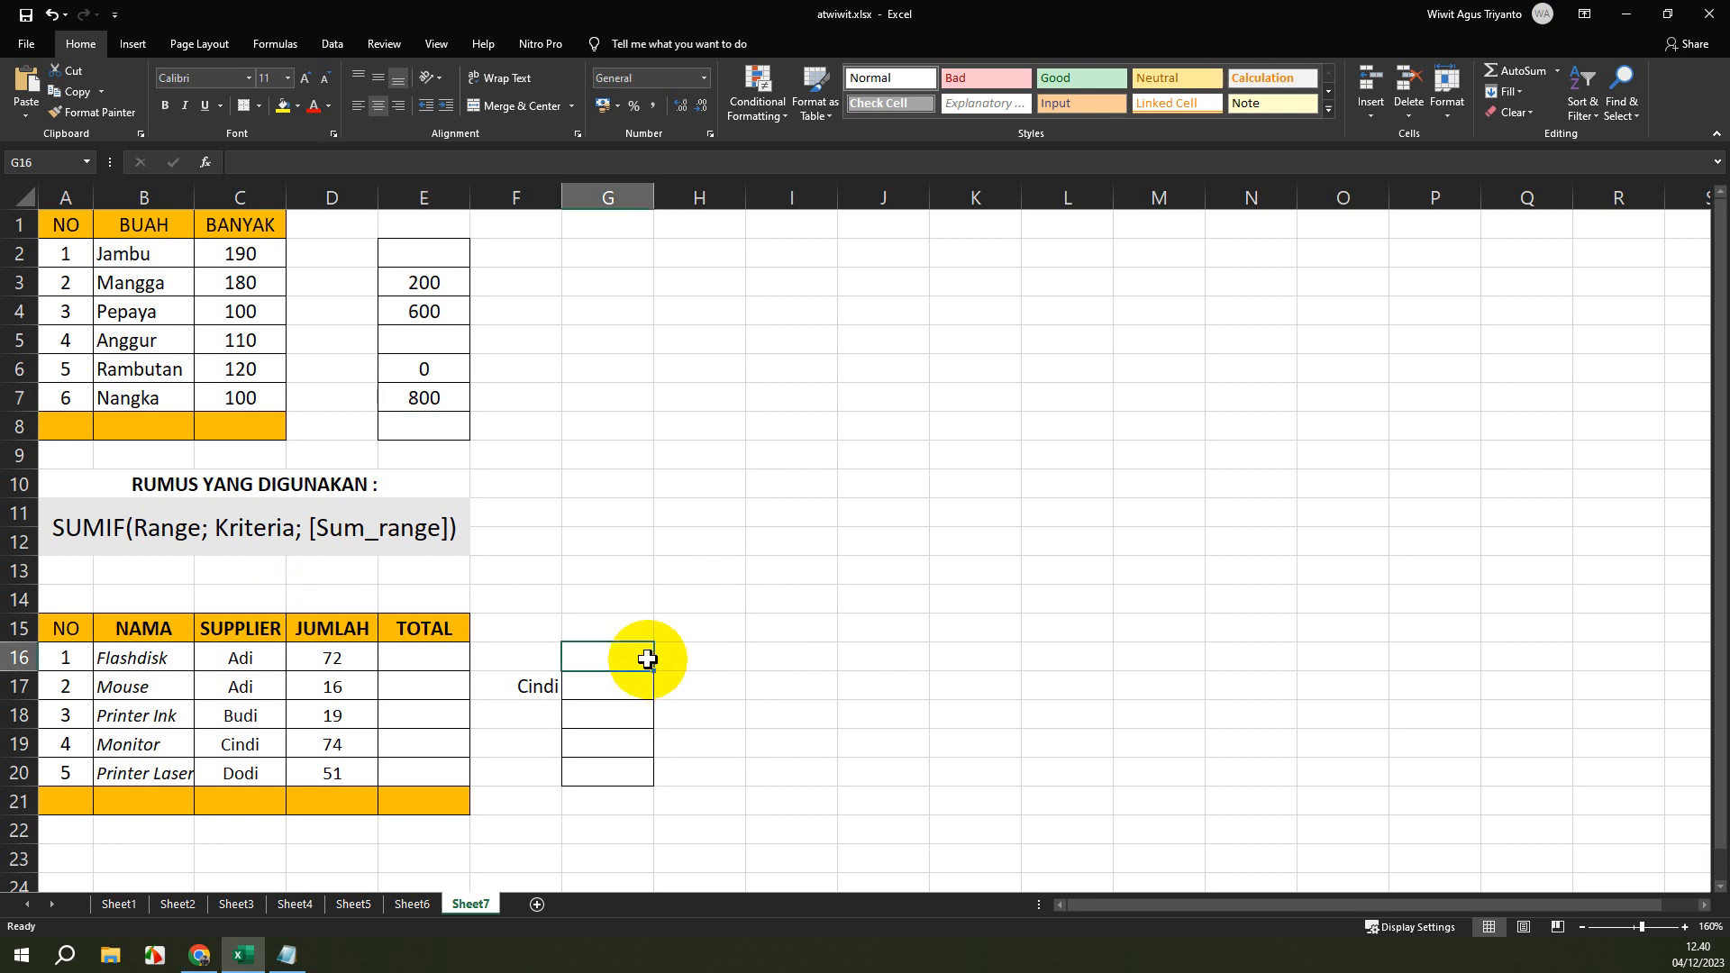
{"action": "type", "text": "=SU"}
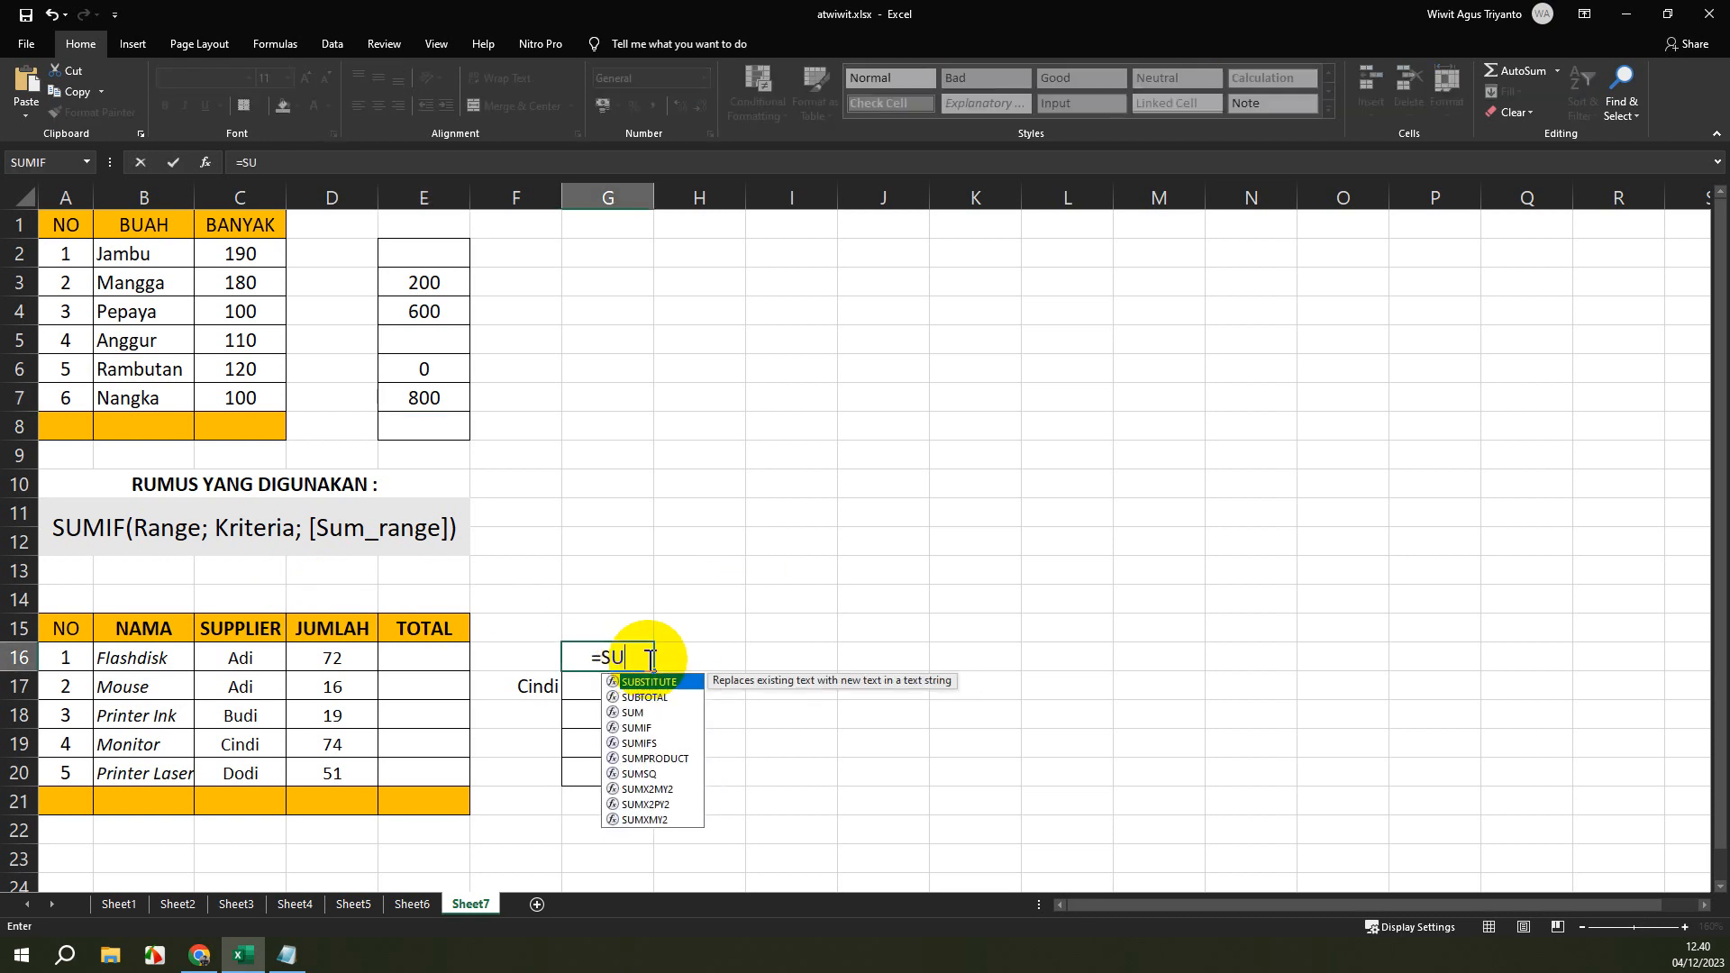
{"action": "type", "text": "MIF("}
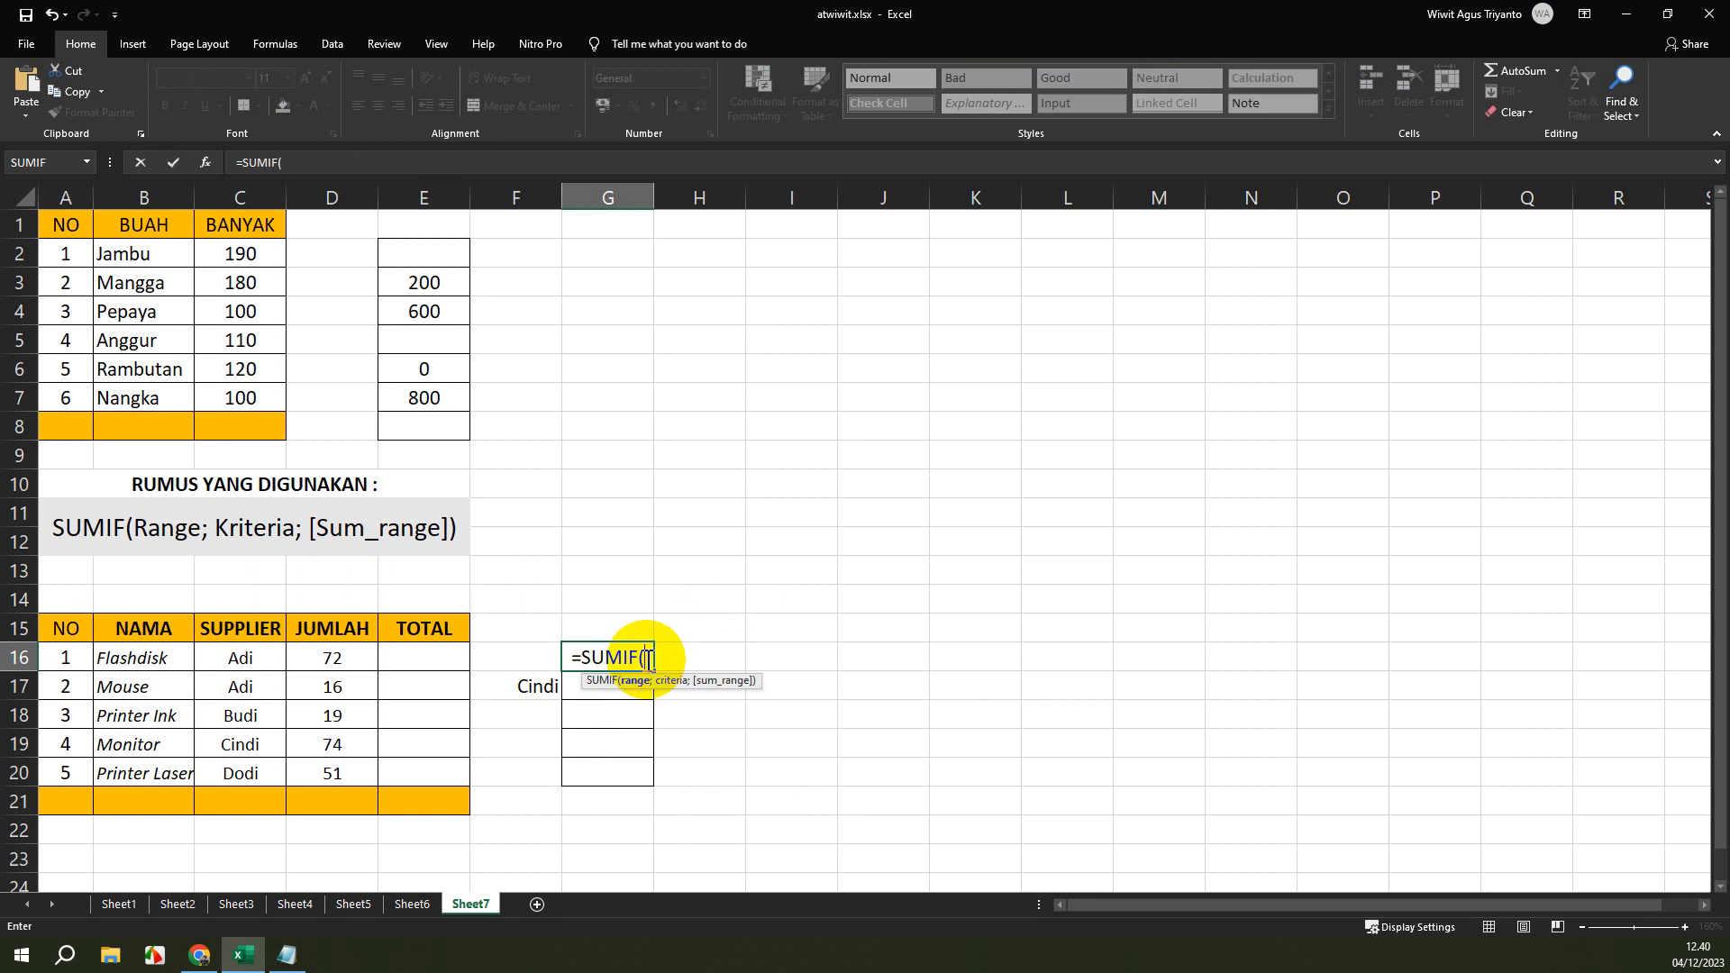
{"action": "left_click", "coordinate": [252, 655]}
{"action": "left_click_drag", "start_coordinate": [251, 655], "coordinate": [248, 773]}
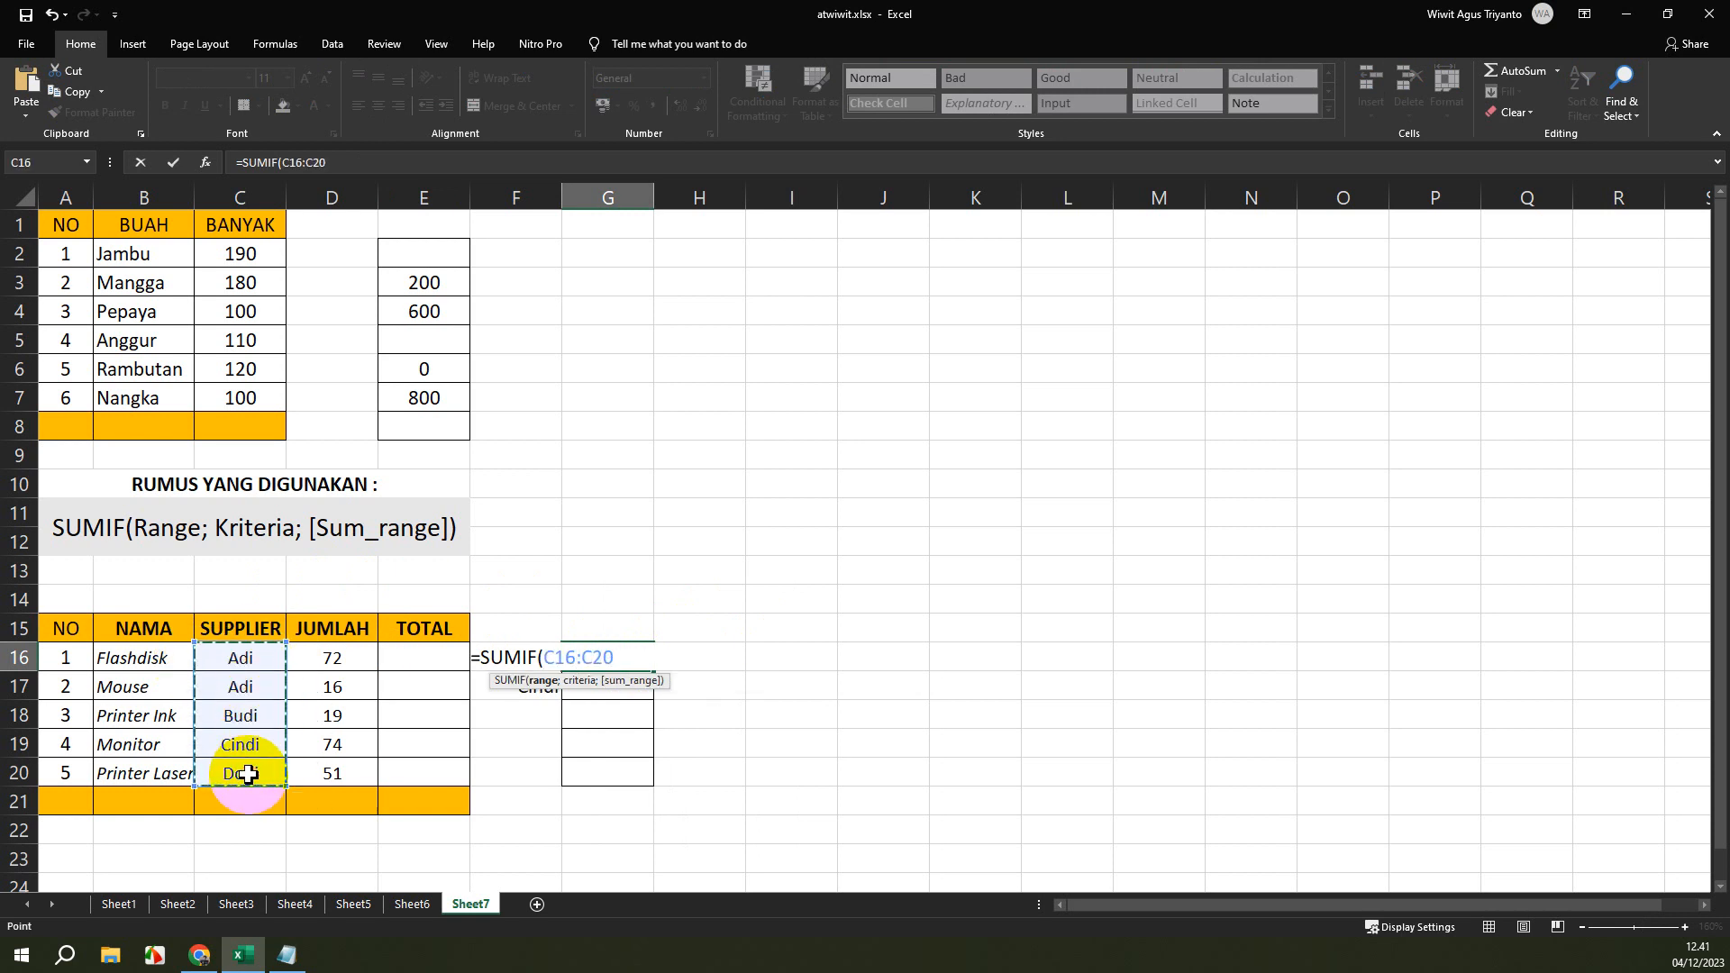
{"action": "left_click", "coordinate": [240, 658]}
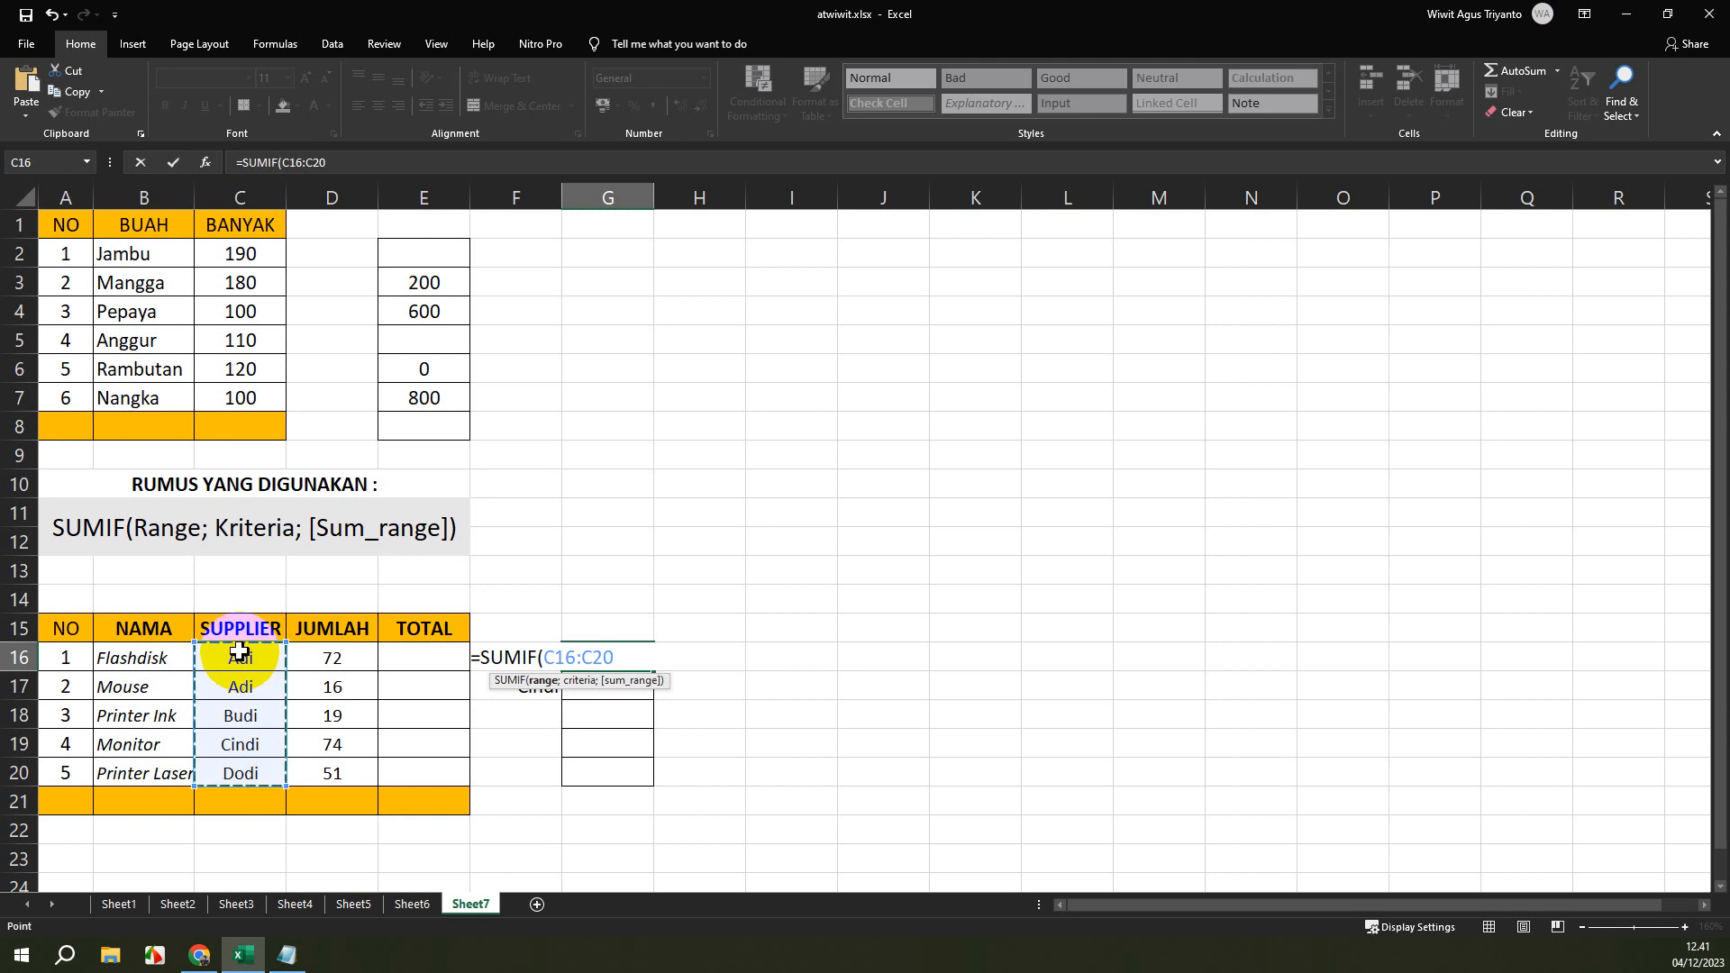
{"action": "left_click_drag", "start_coordinate": [239, 660], "coordinate": [240, 687]}
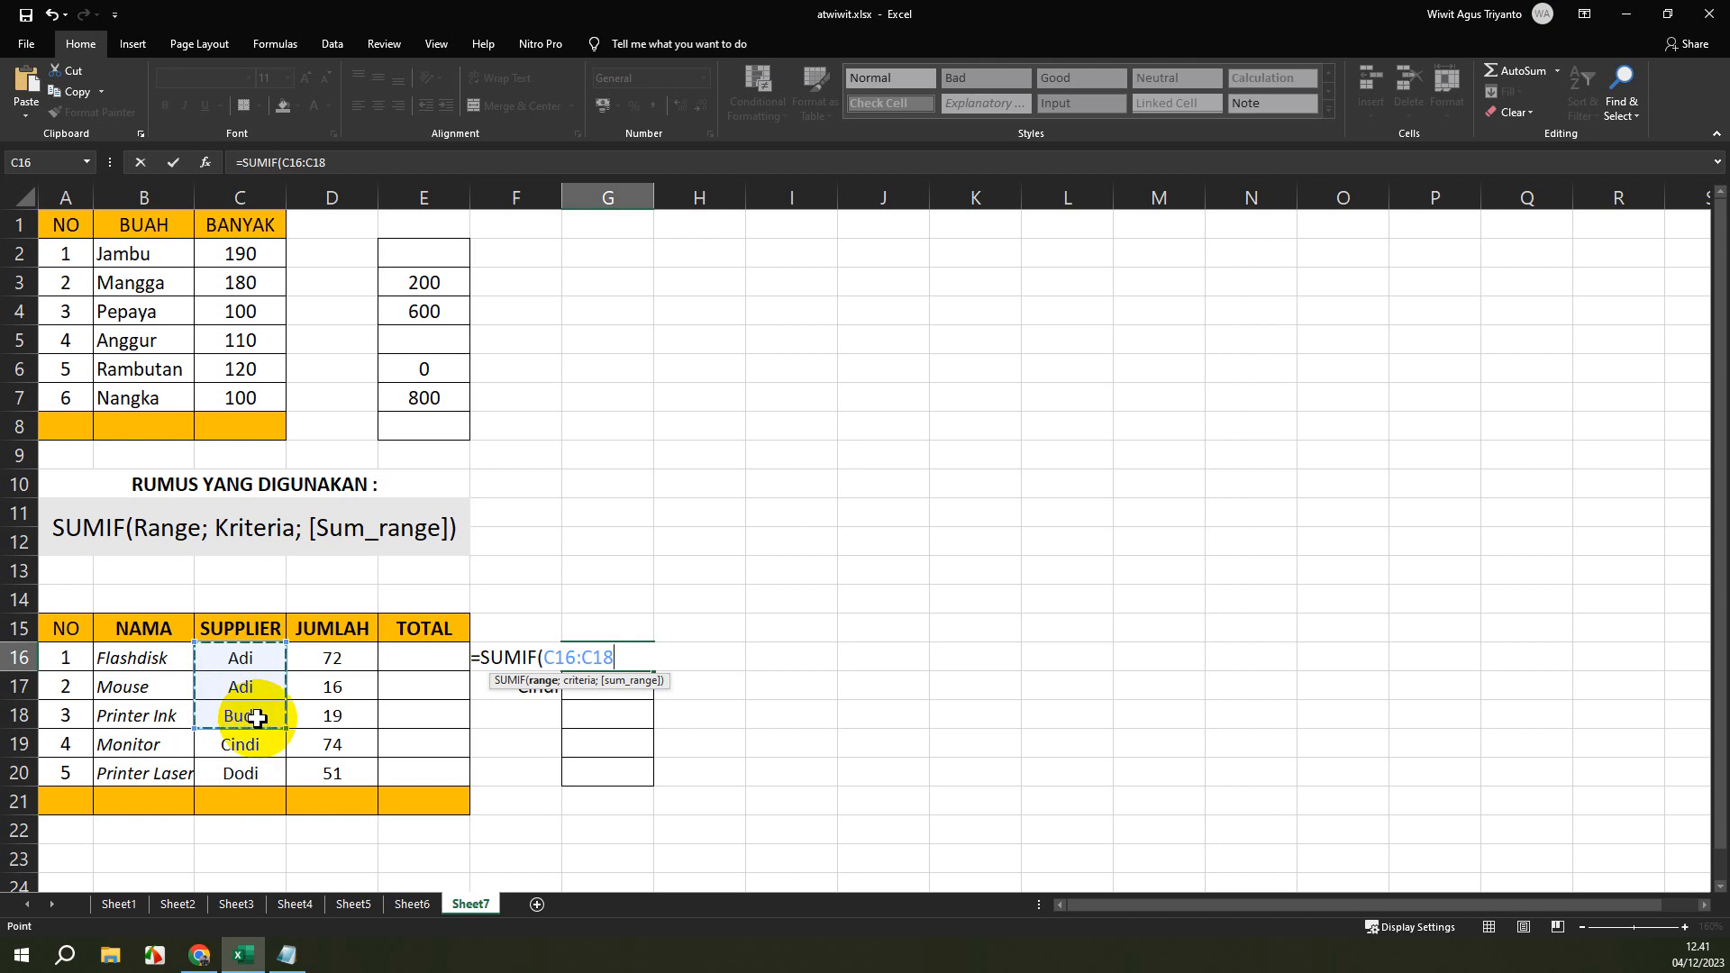
Add the supplier name shown in cell C16, enclosed in quotation marks, as the criterion of the SUMIF formula in G16.
{"action": "type", "text": ";\"\""}
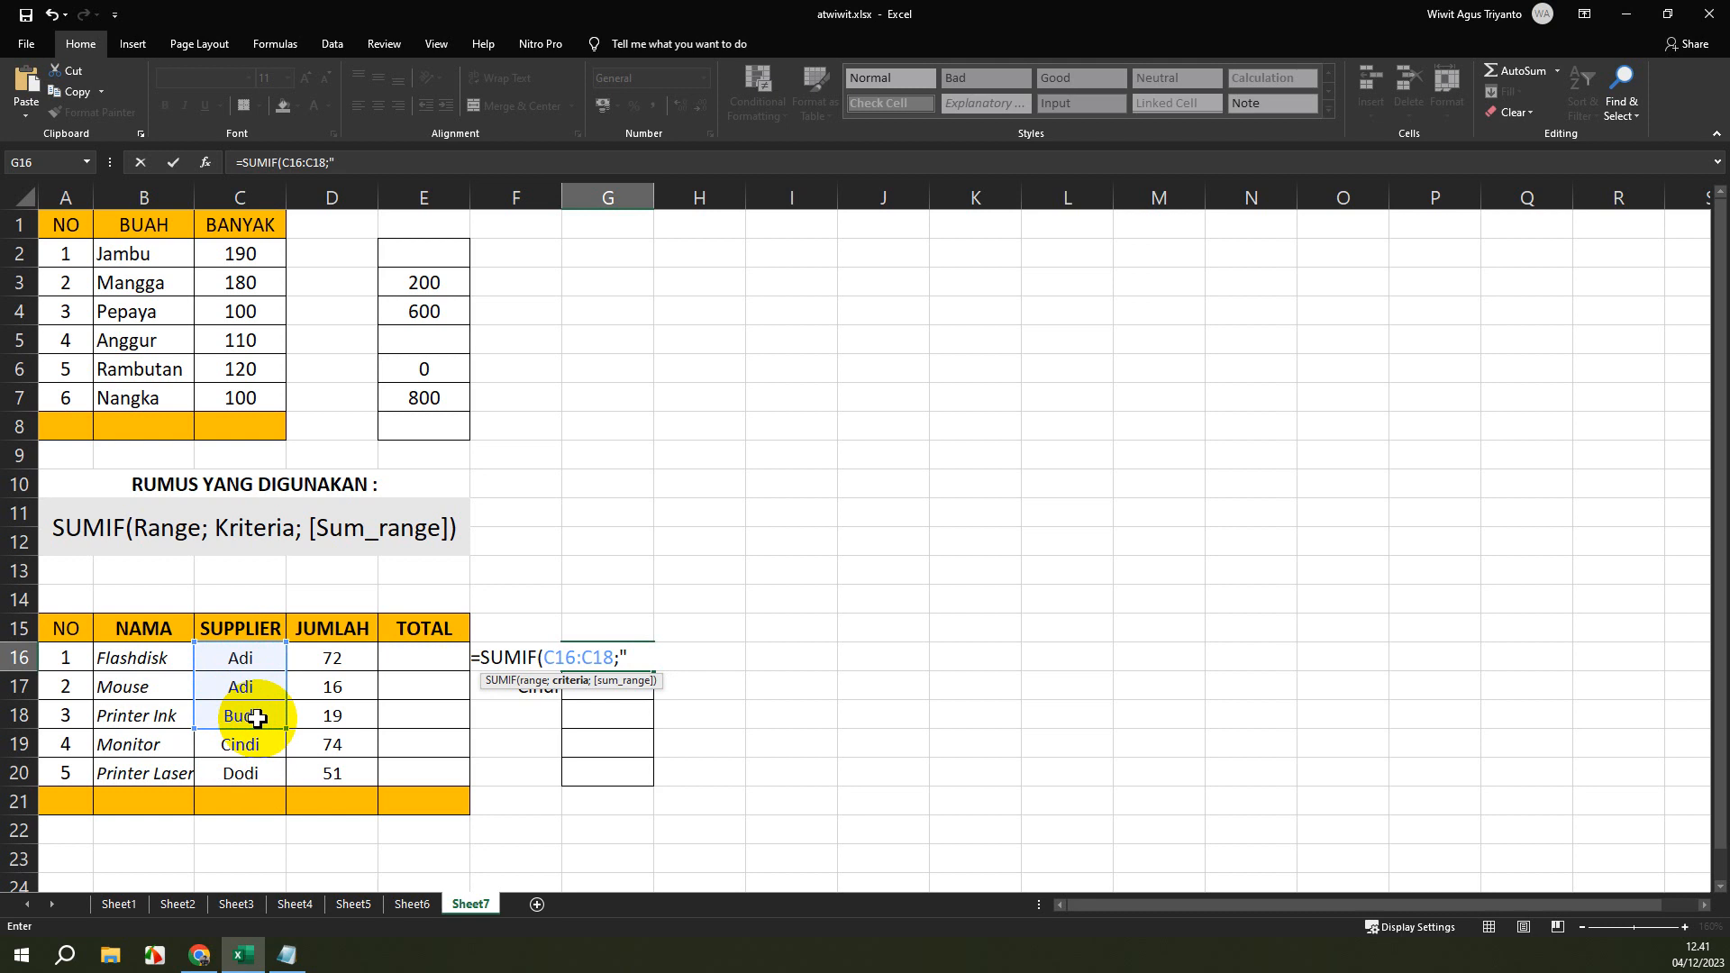
{"action": "type", "text": "Adi\";"}
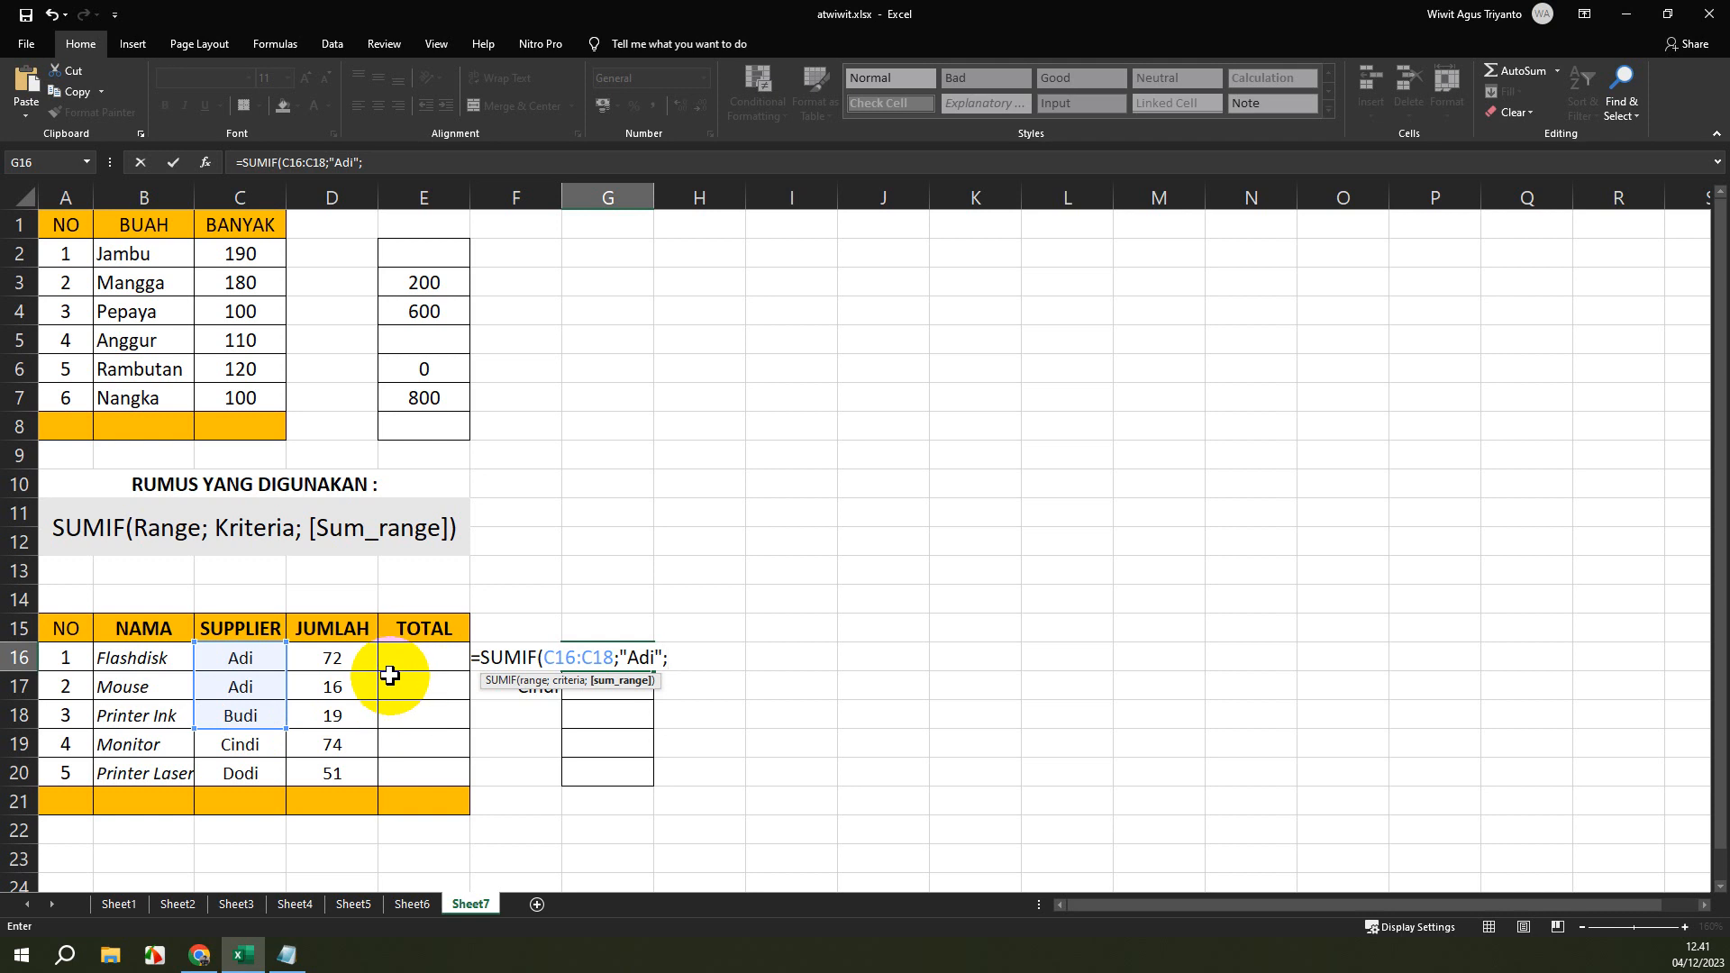
Complete the SUMIF formula in cell G16 with the JUMLAH cells D16:D18 as the sum range.
{"action": "left_click", "coordinate": [342, 657]}
{"action": "left_click_drag", "start_coordinate": [342, 657], "coordinate": [332, 717]}
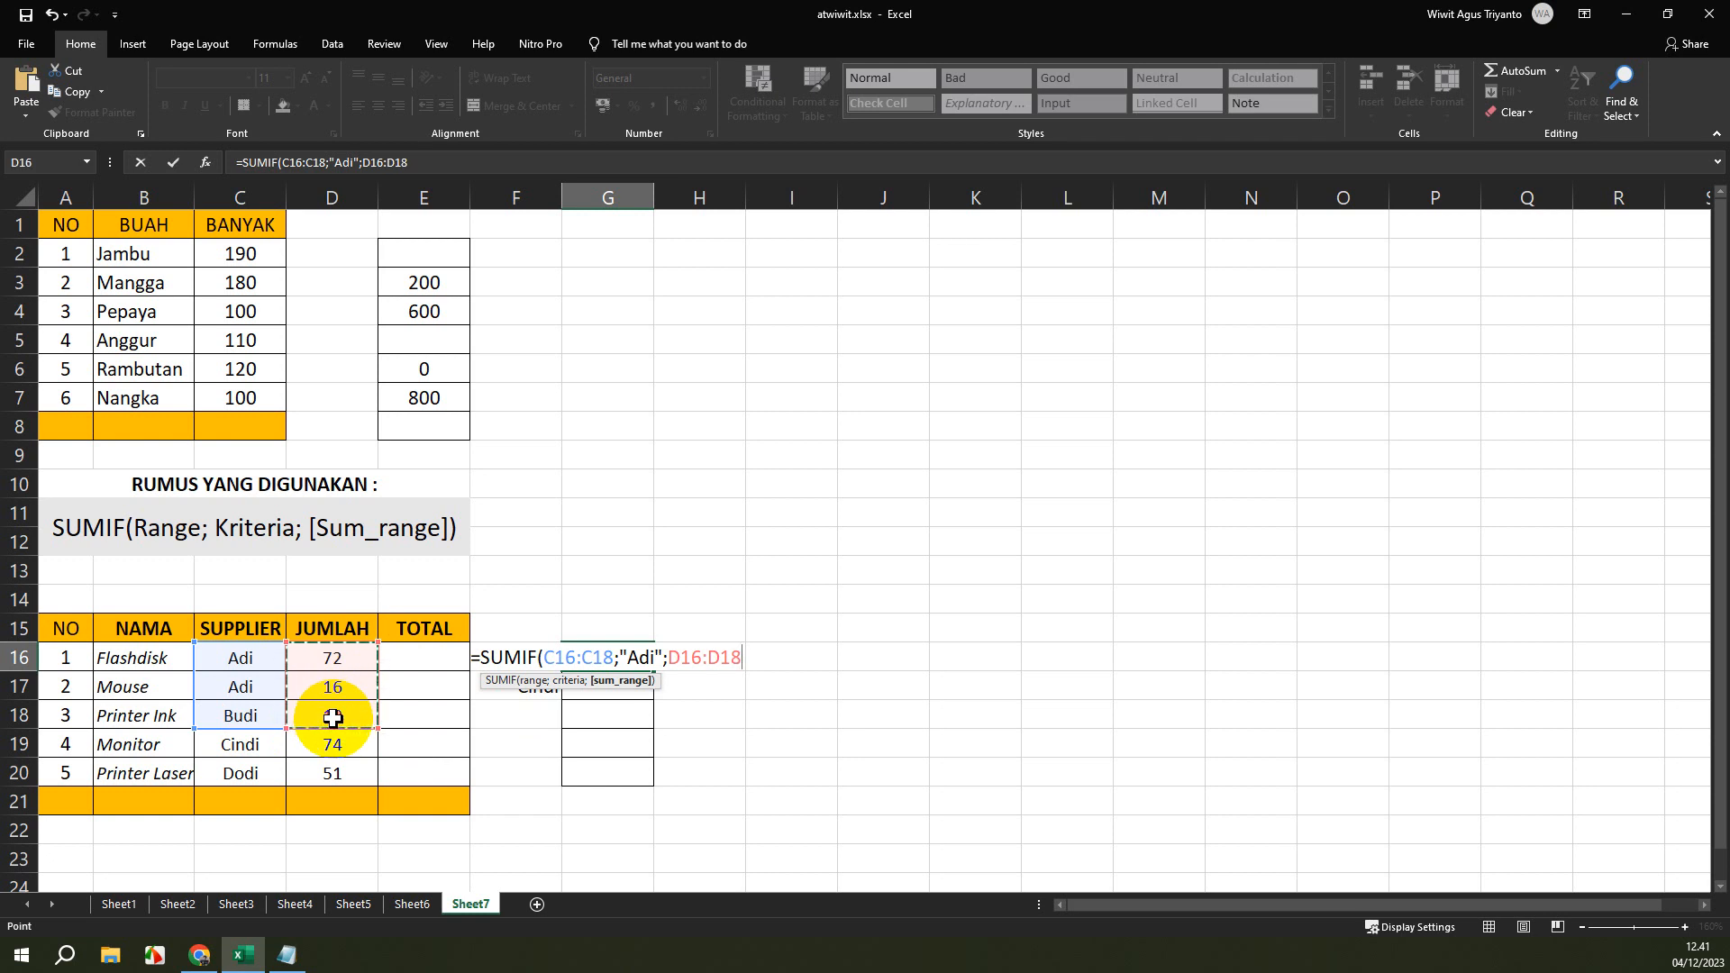
{"action": "type", "text": ")"}
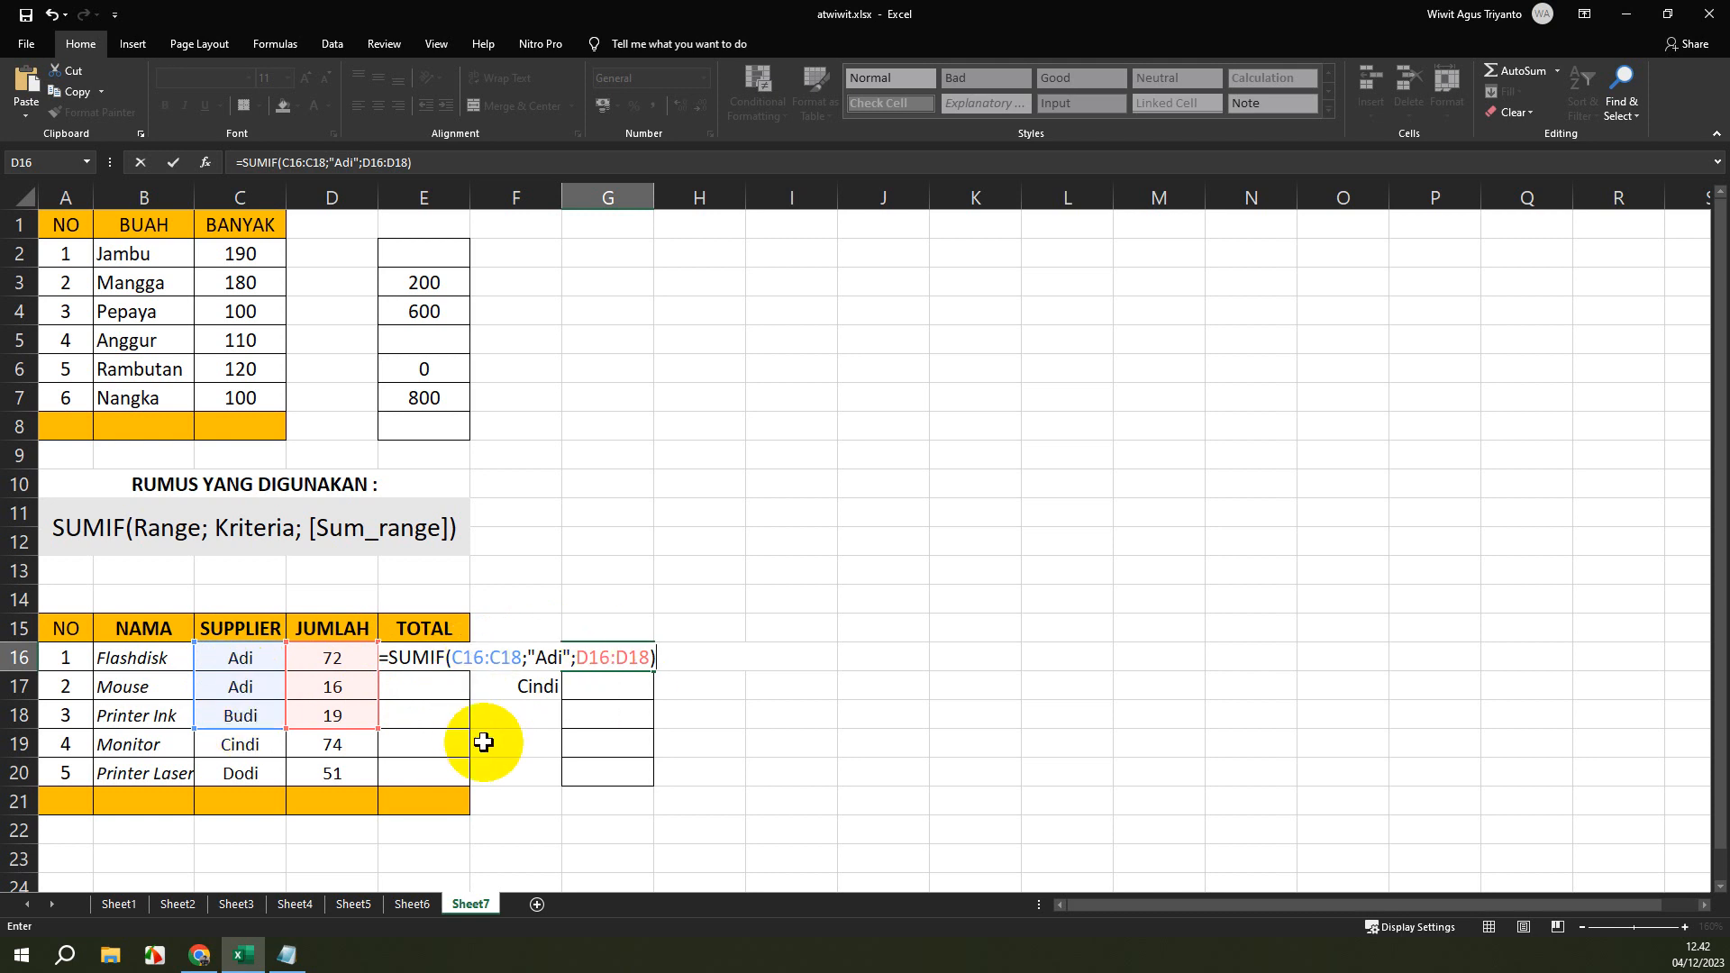
{"action": "key", "text": "Return"}
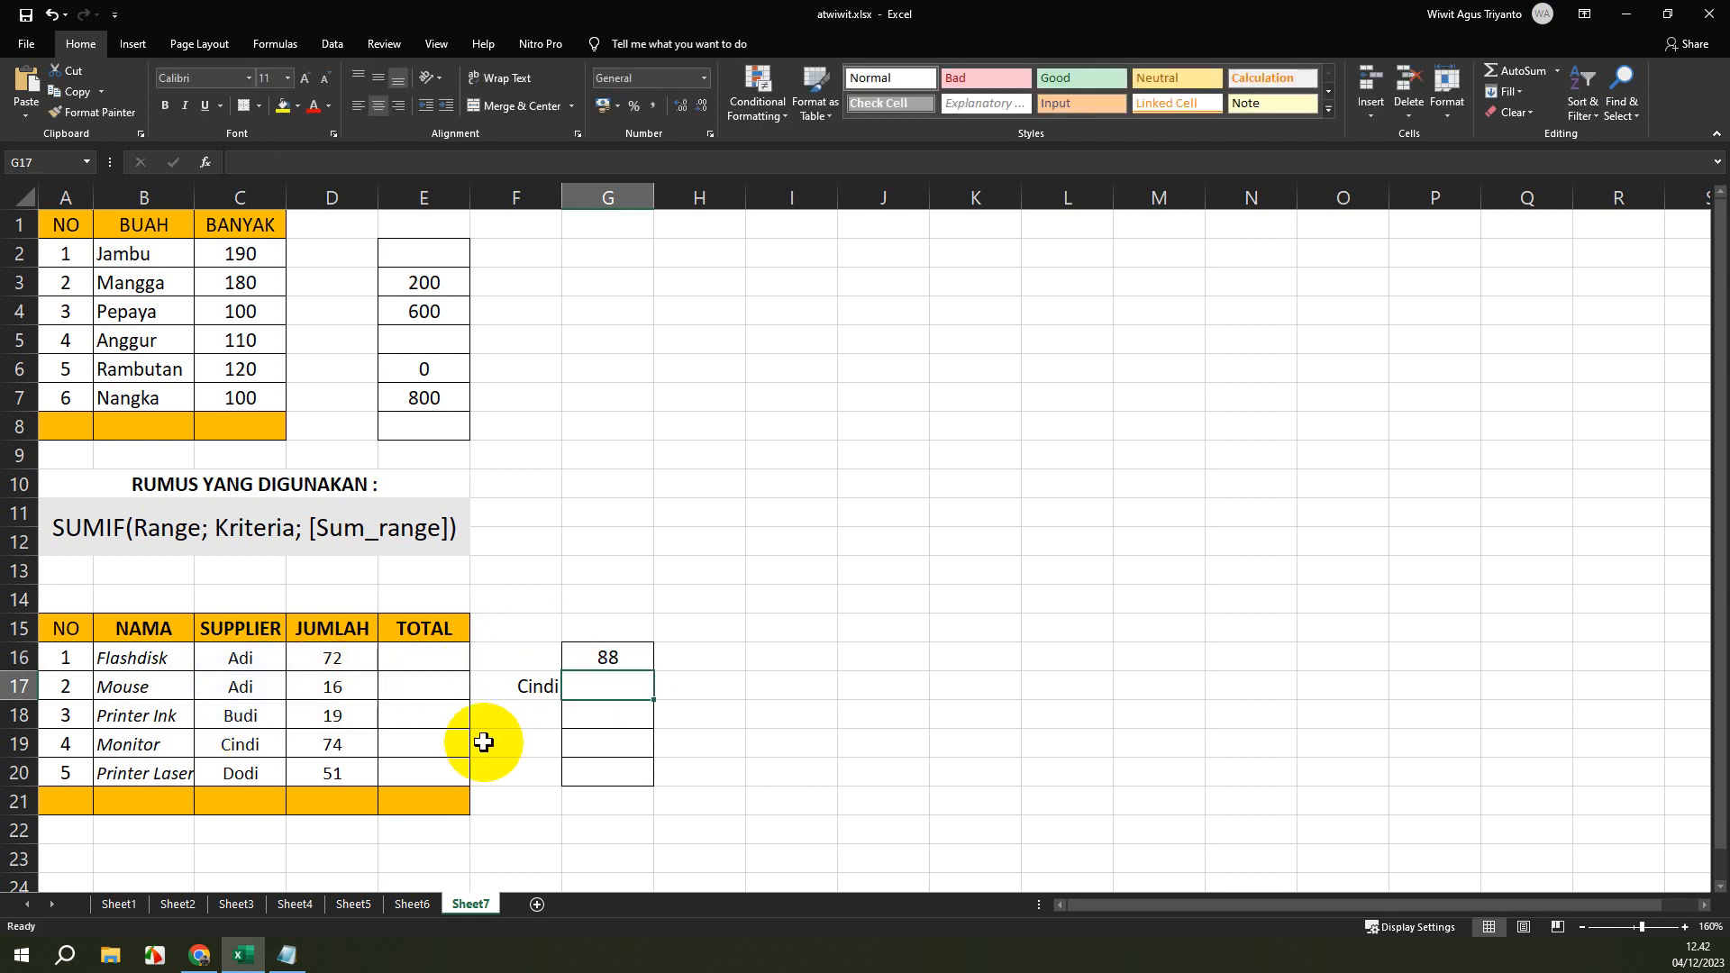
Inspect the range, criterion and sum range references of the SUMIF formula in cell G16.
{"action": "left_click", "coordinate": [611, 657]}
{"action": "left_click", "coordinate": [301, 165]}
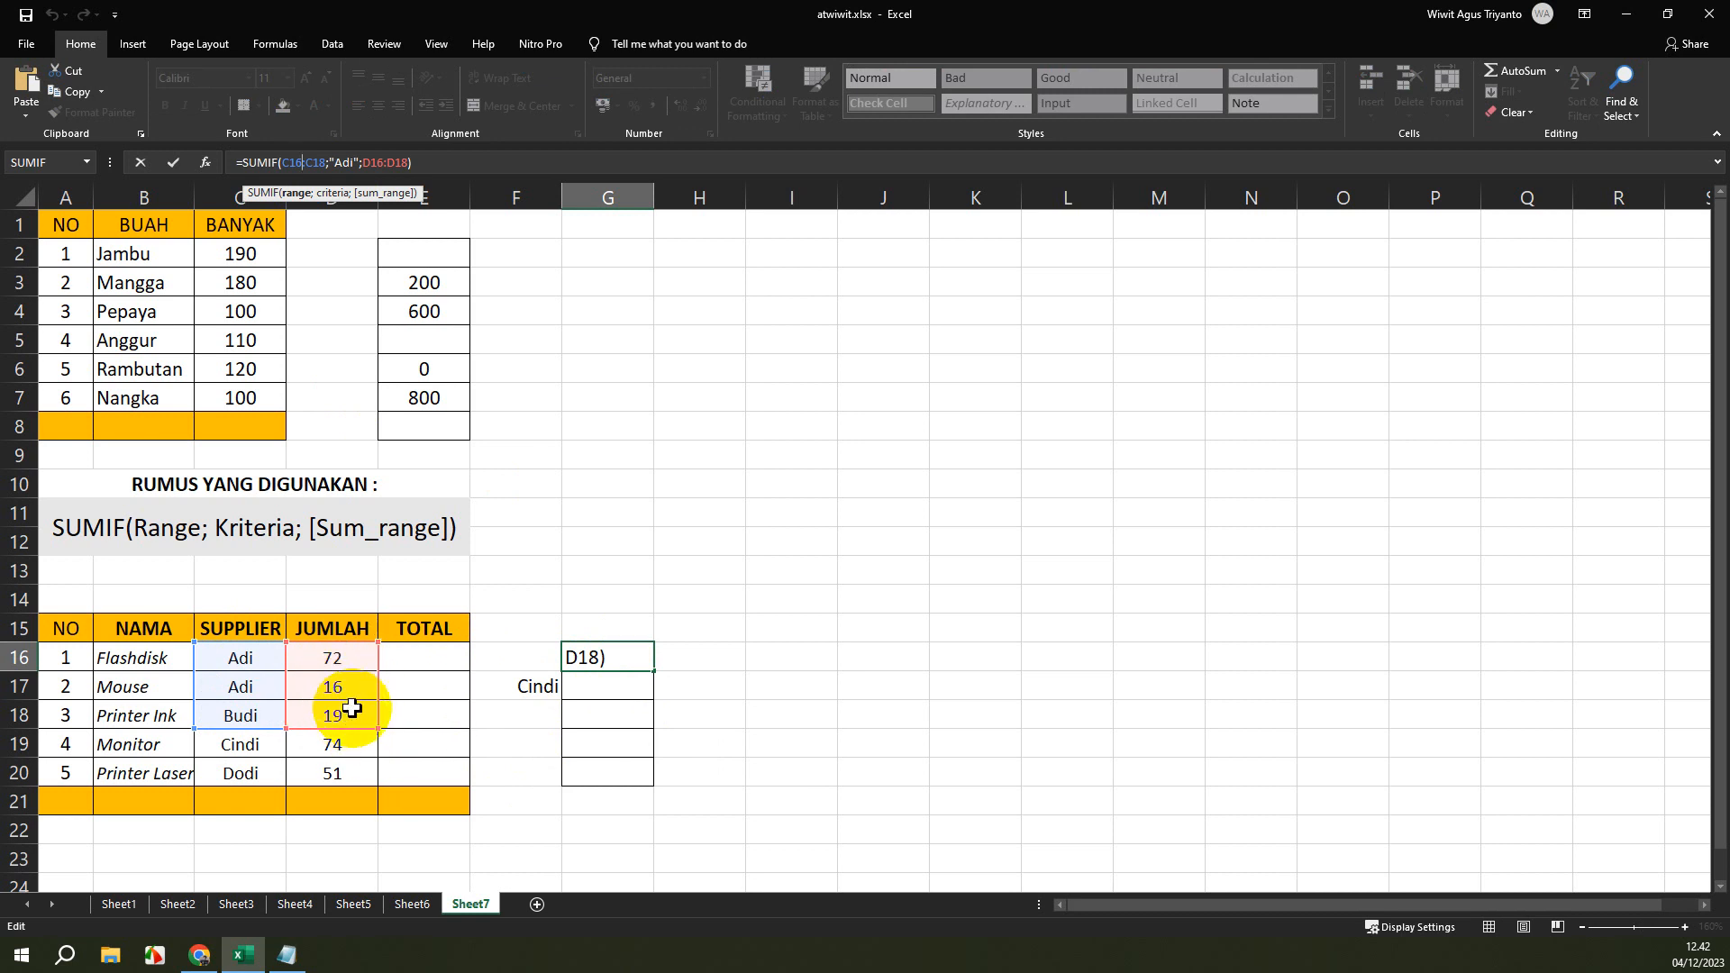
{"action": "left_click", "coordinate": [474, 165]}
{"action": "key", "text": "Return"}
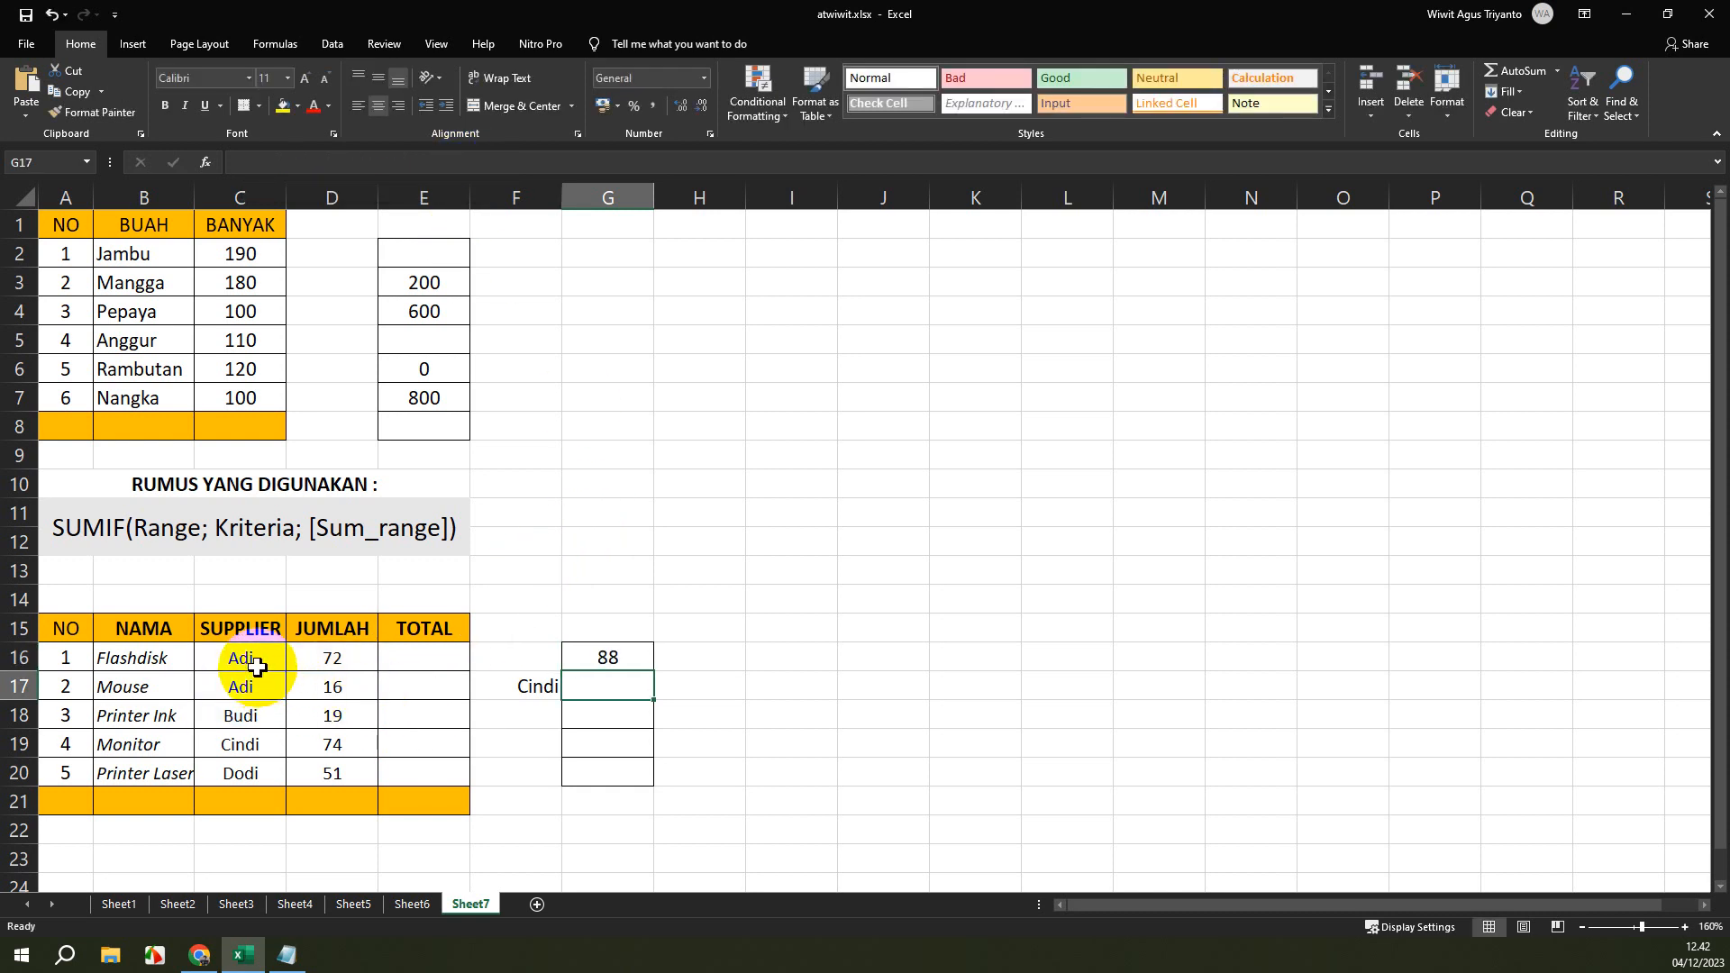
Examine the matching quantities in D16:D17 and the supplier and quantity of the Printer Ink row.
{"action": "left_click", "coordinate": [356, 661]}
{"action": "left_click_drag", "start_coordinate": [356, 661], "coordinate": [356, 688]}
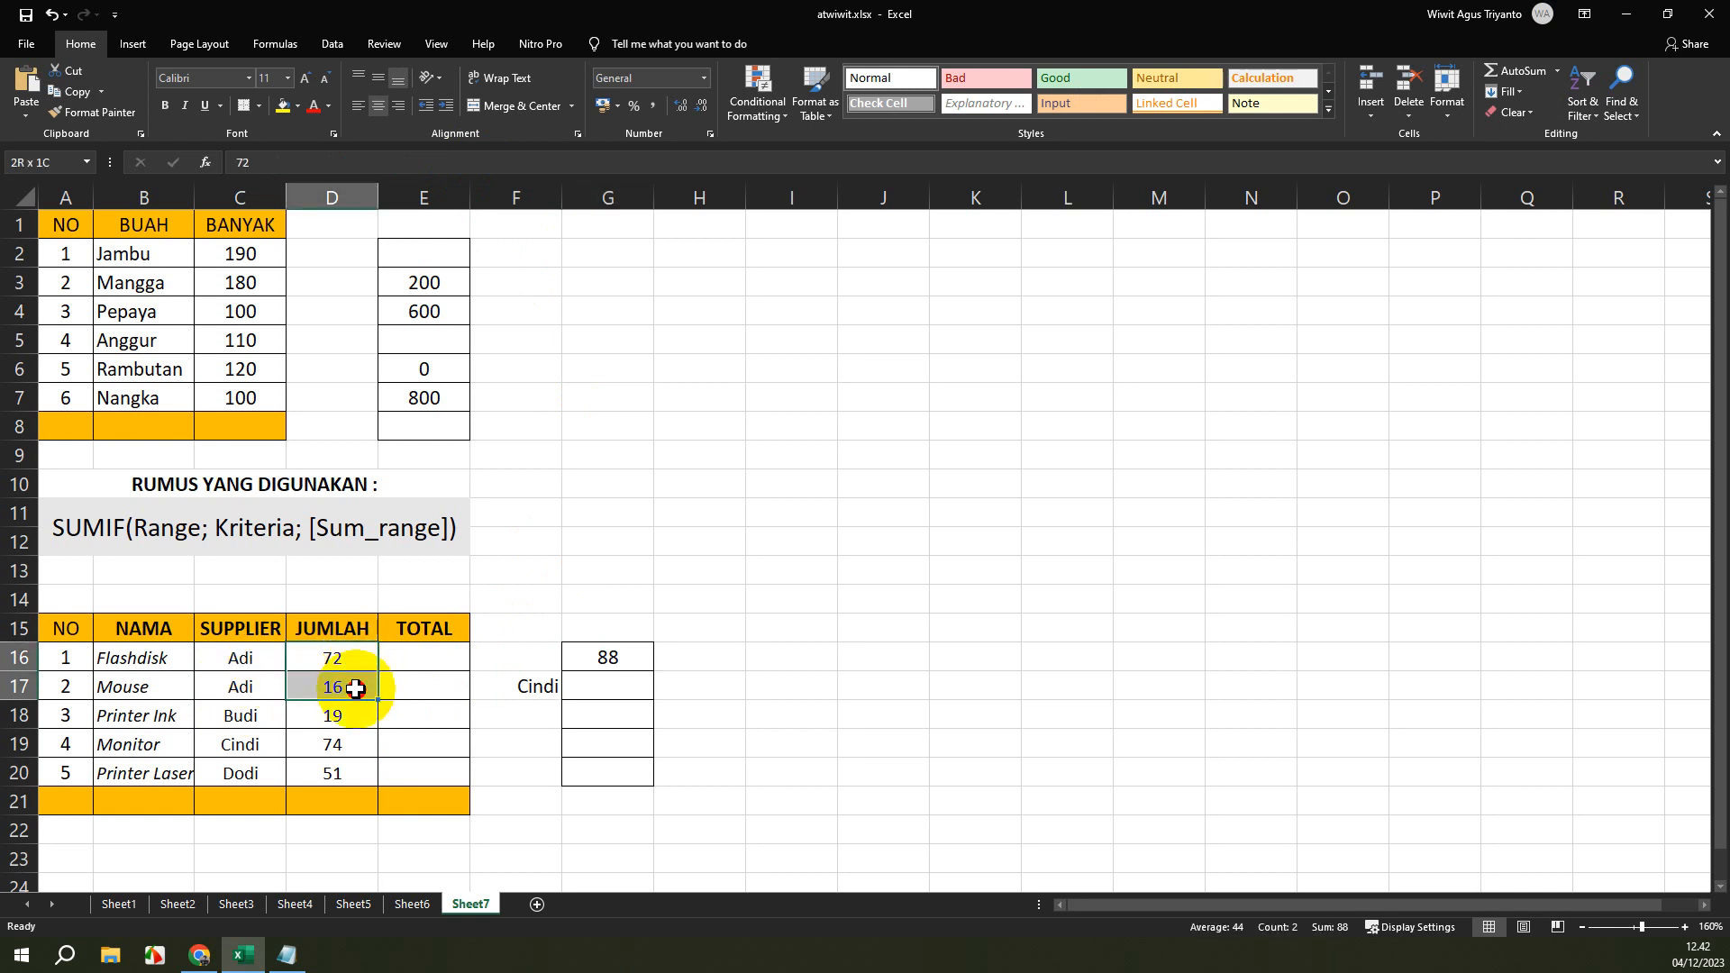
{"action": "mouse_move", "coordinate": [348, 718]}
{"action": "left_mouse_down"}
{"action": "mouse_move", "coordinate": [245, 716]}
{"action": "mouse_move", "coordinate": [333, 715]}
{"action": "left_mouse_up"}
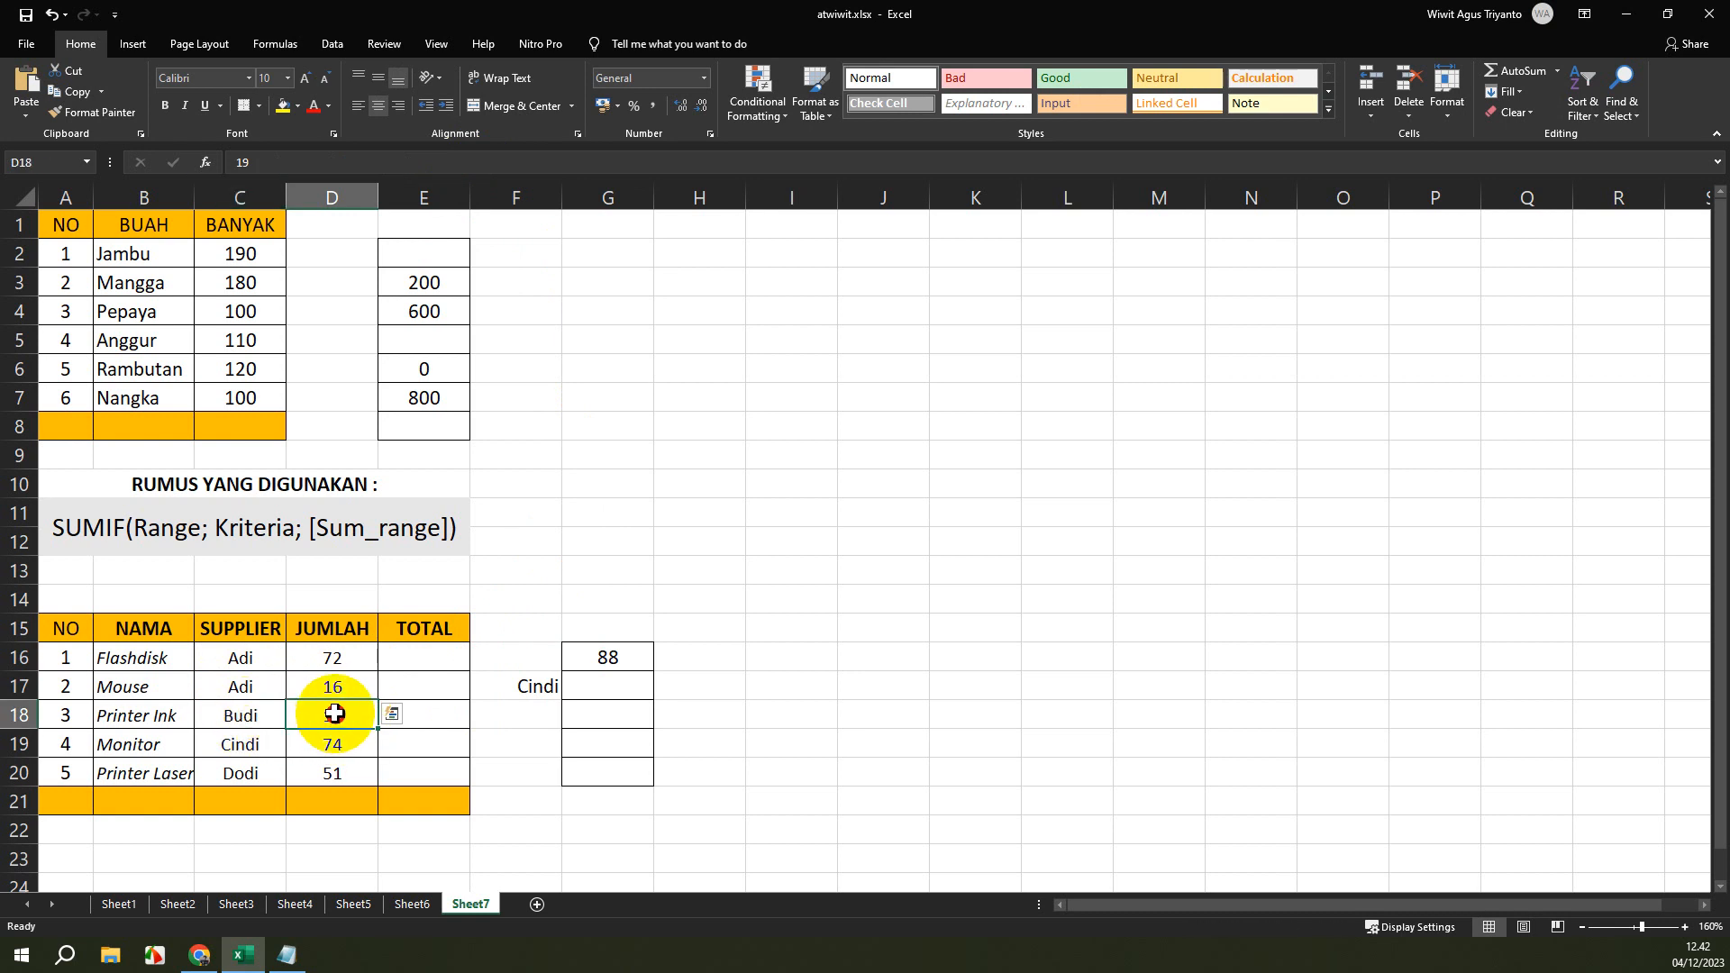
{"action": "left_click_drag", "start_coordinate": [334, 713], "coordinate": [278, 706]}
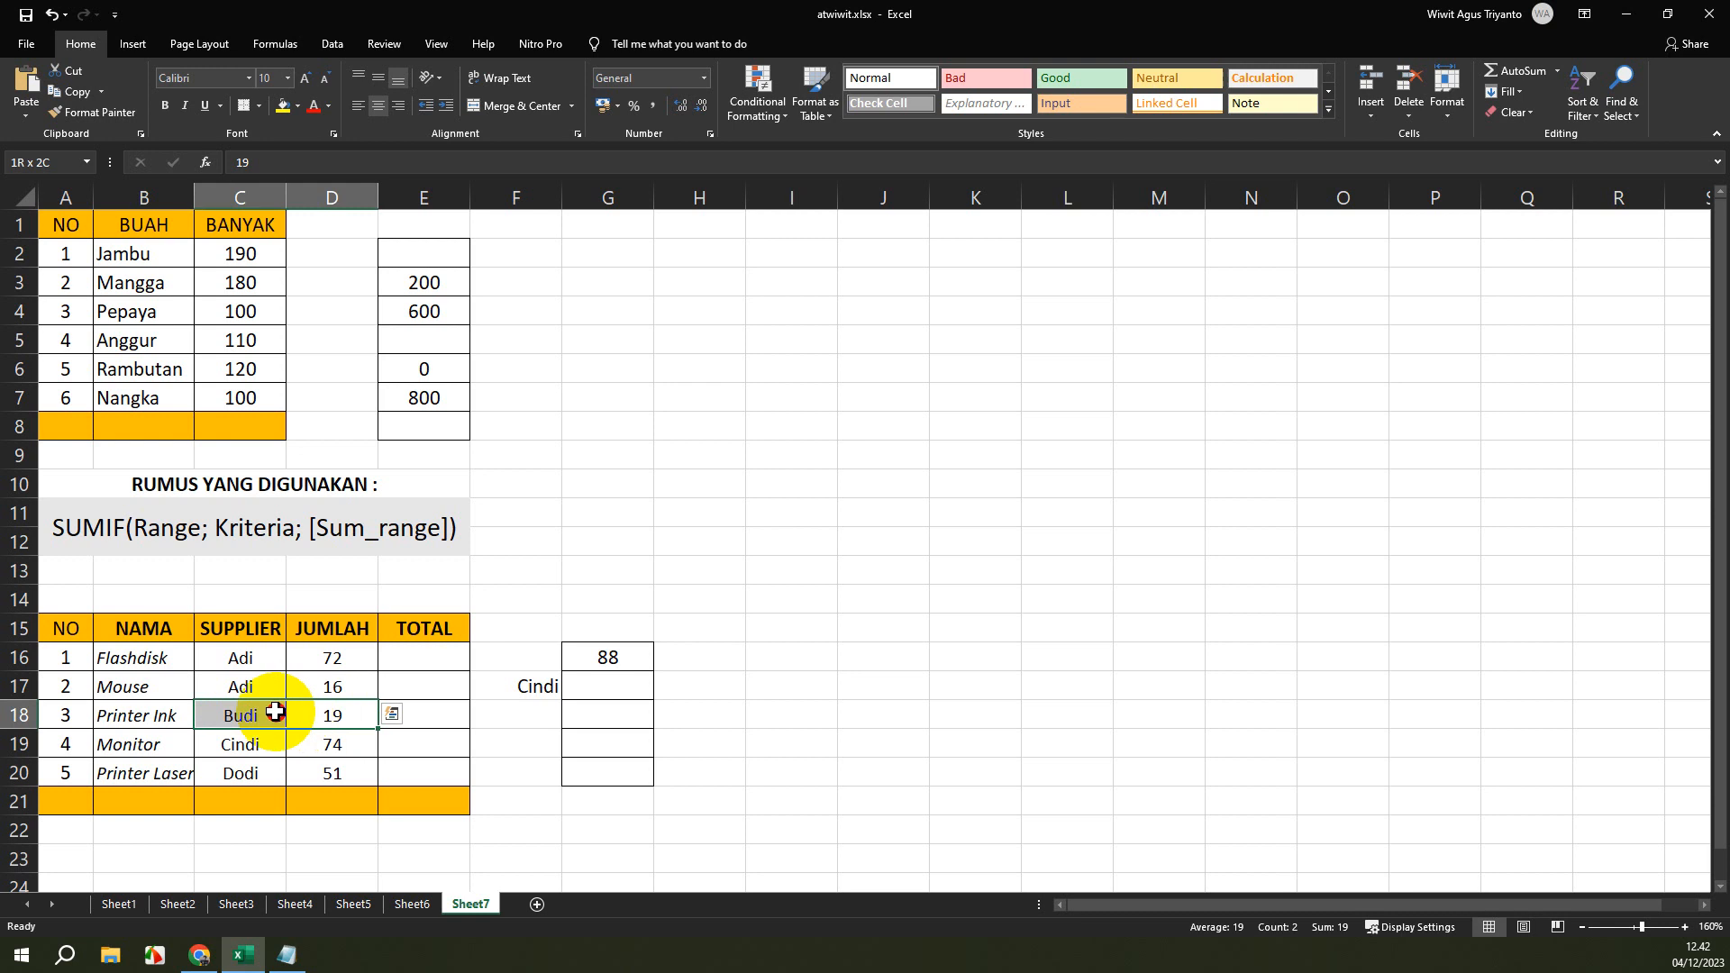
Change the SUMIF formula in cell G16 to use range C17:C18 and sum range D17:D18.
{"action": "left_click", "coordinate": [610, 657]}
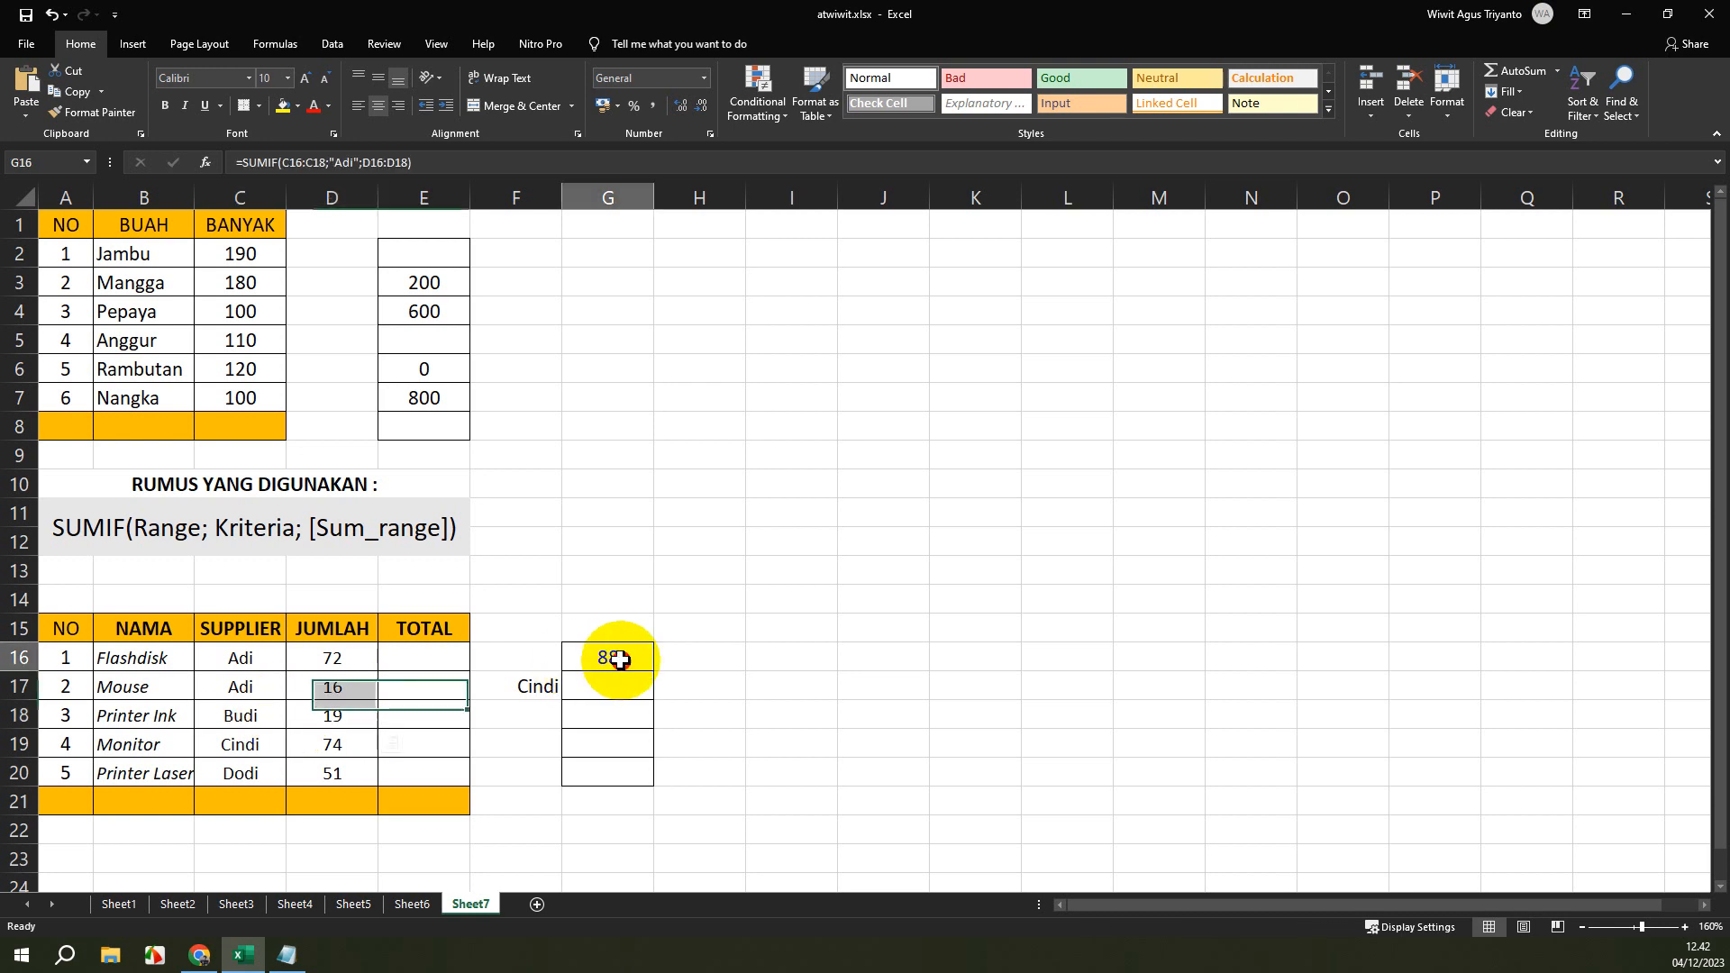
{"action": "left_click", "coordinate": [314, 162]}
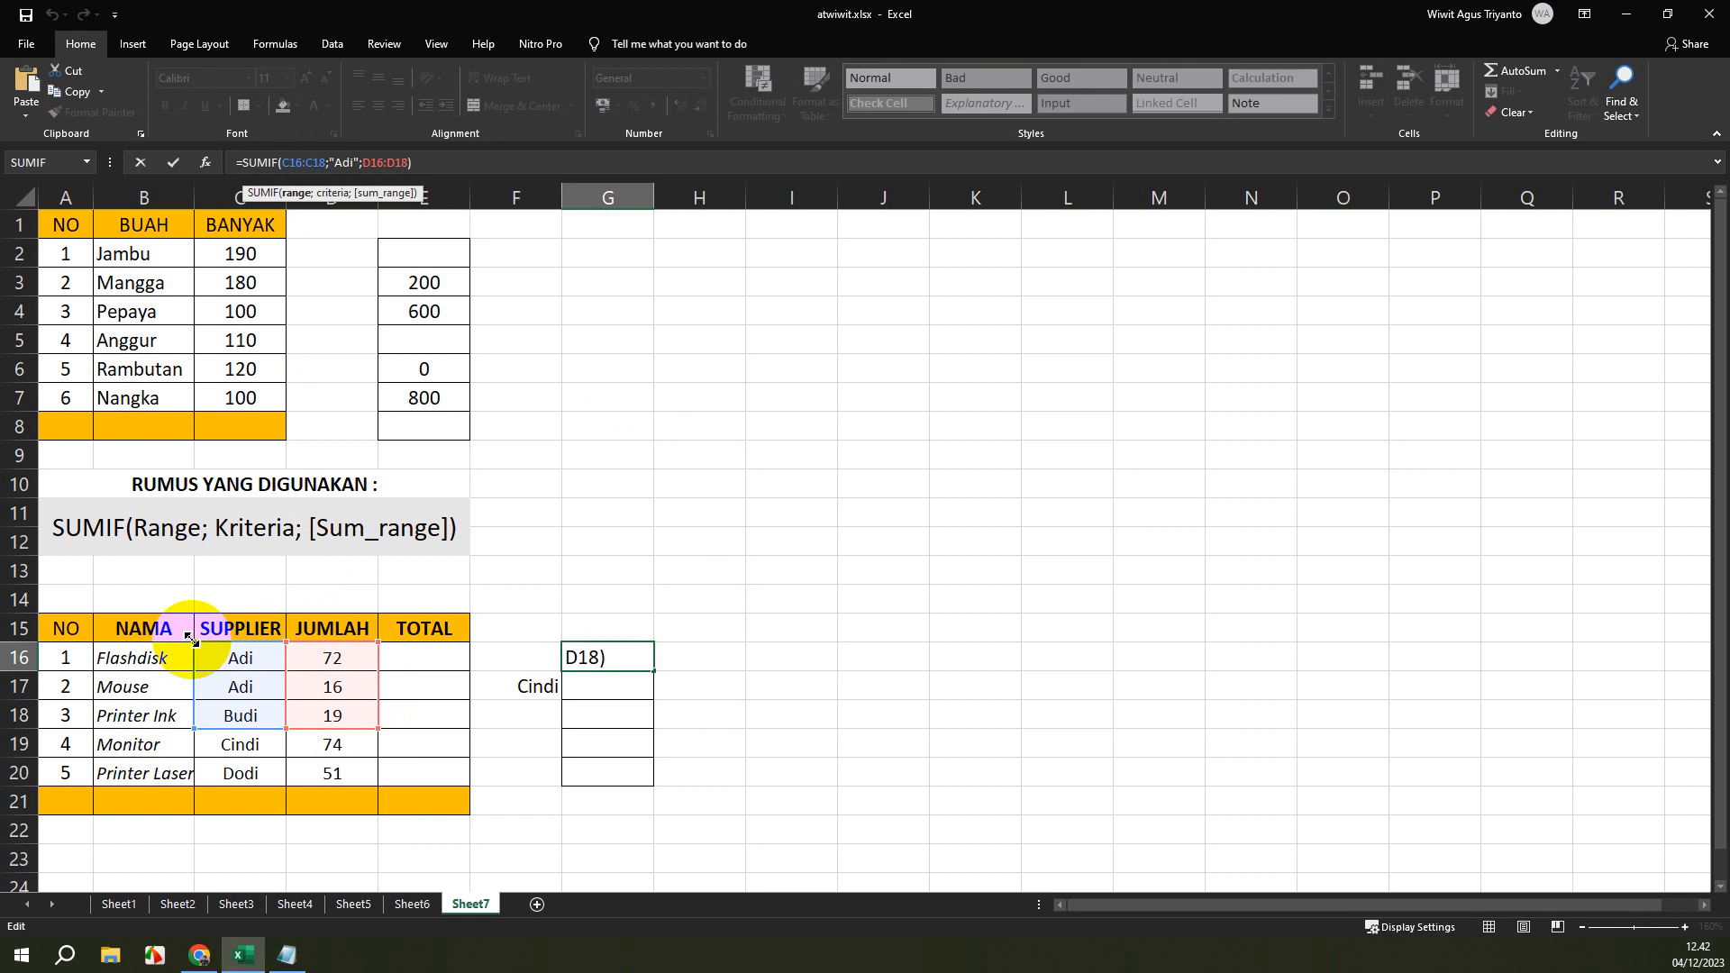
{"action": "left_click_drag", "start_coordinate": [193, 642], "coordinate": [194, 671]}
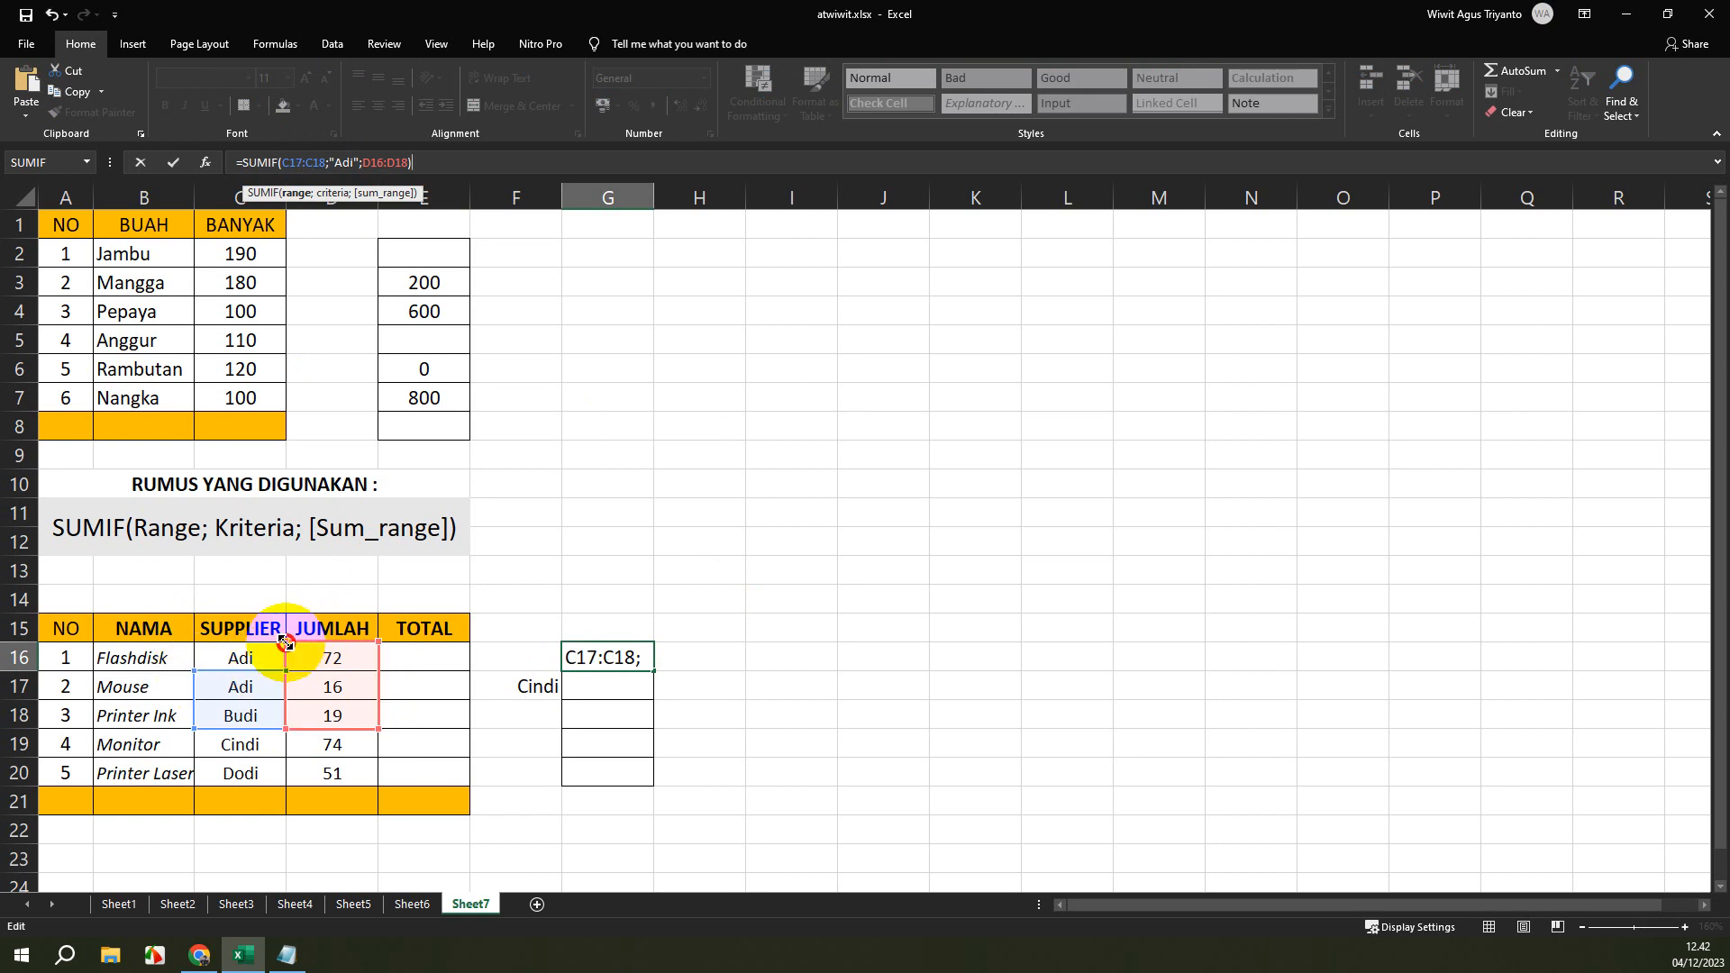
{"action": "left_click_drag", "start_coordinate": [287, 642], "coordinate": [285, 665]}
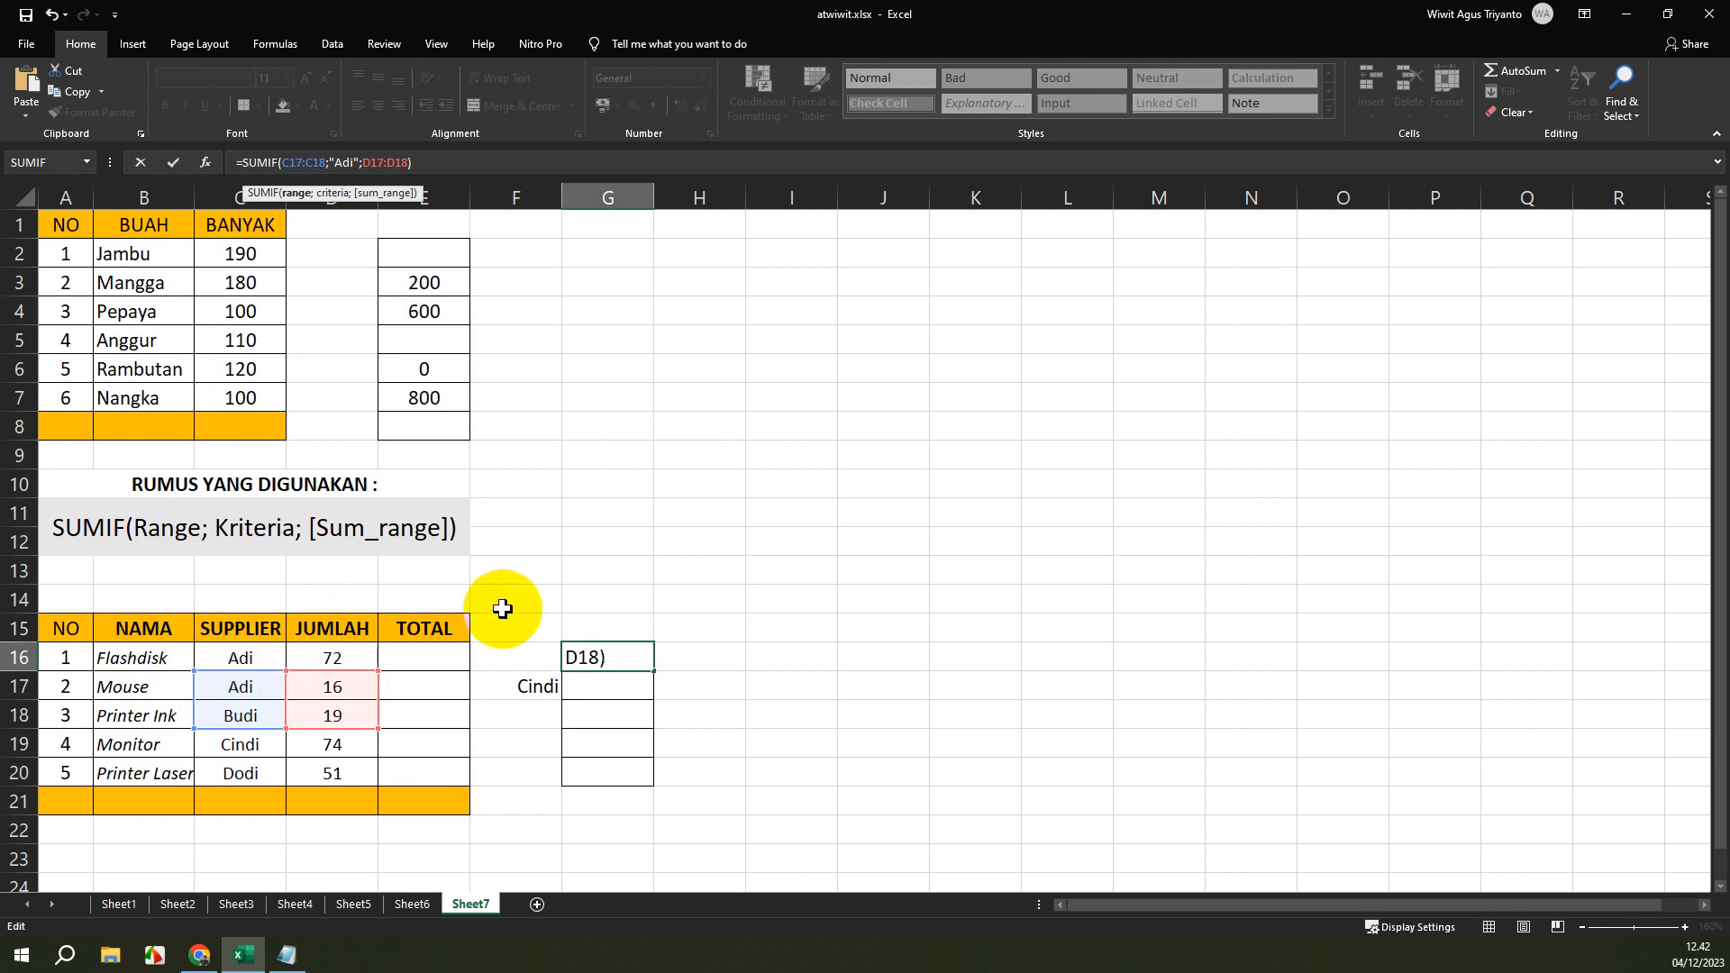
{"action": "key", "text": "Return"}
Review the quoted text criterion of the SUMIF formula in cell G16.
{"action": "left_click", "coordinate": [616, 659]}
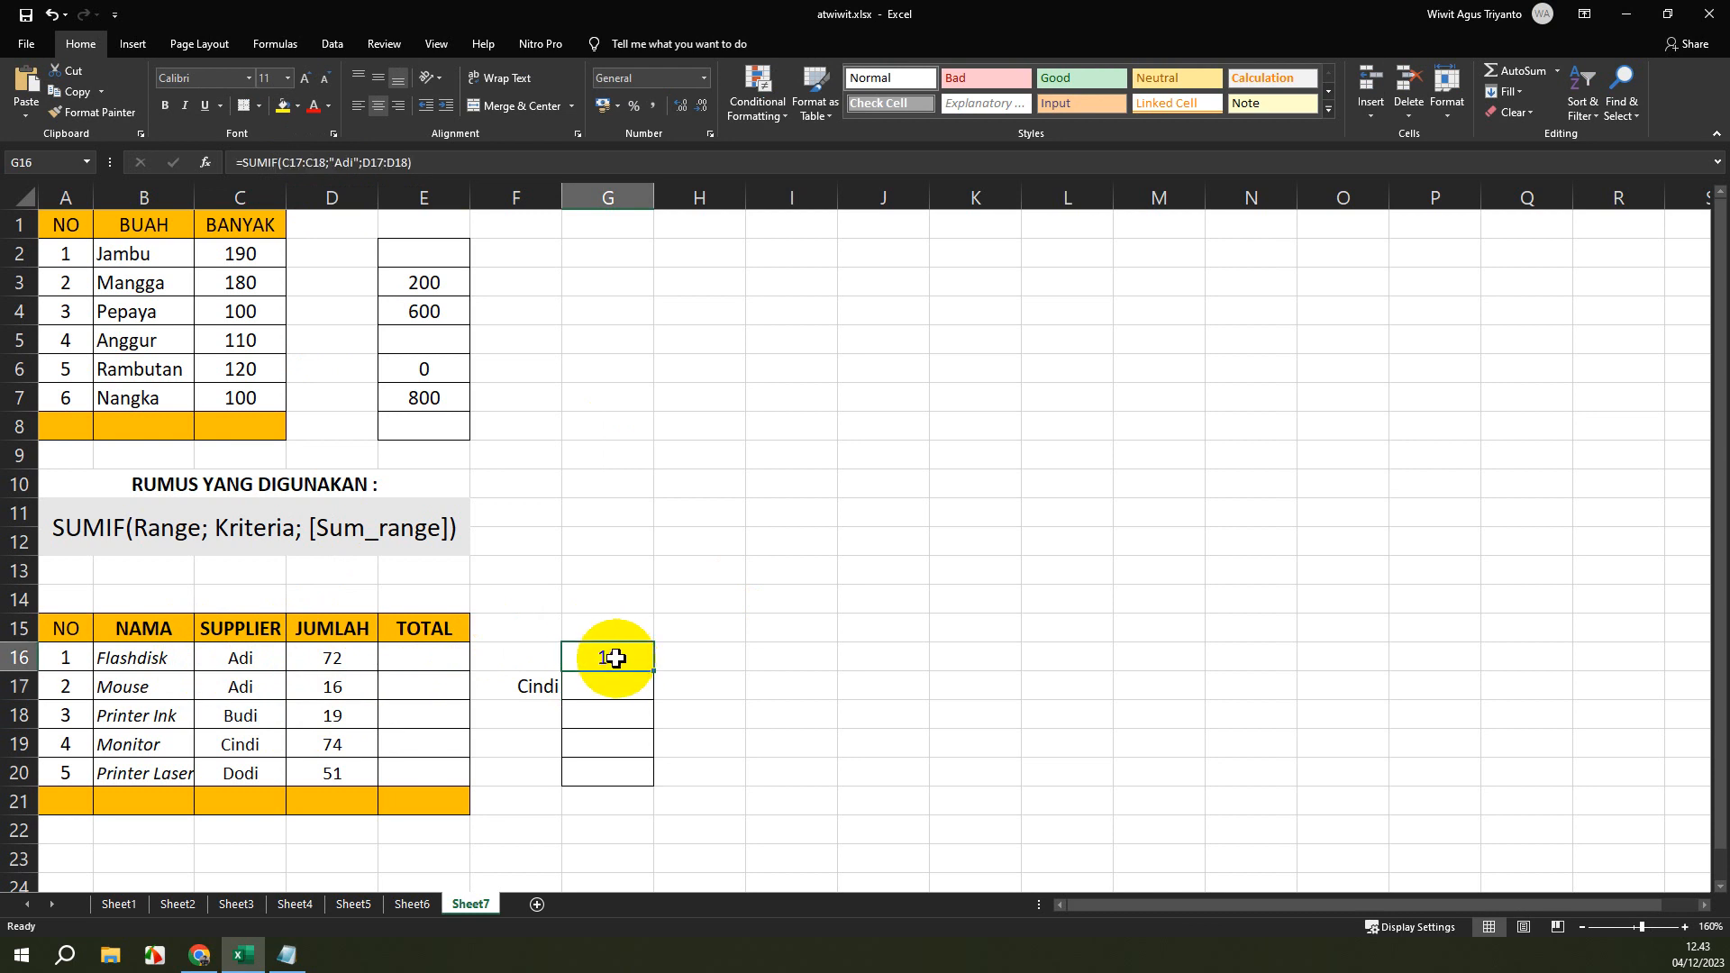
{"action": "left_click", "coordinate": [350, 163]}
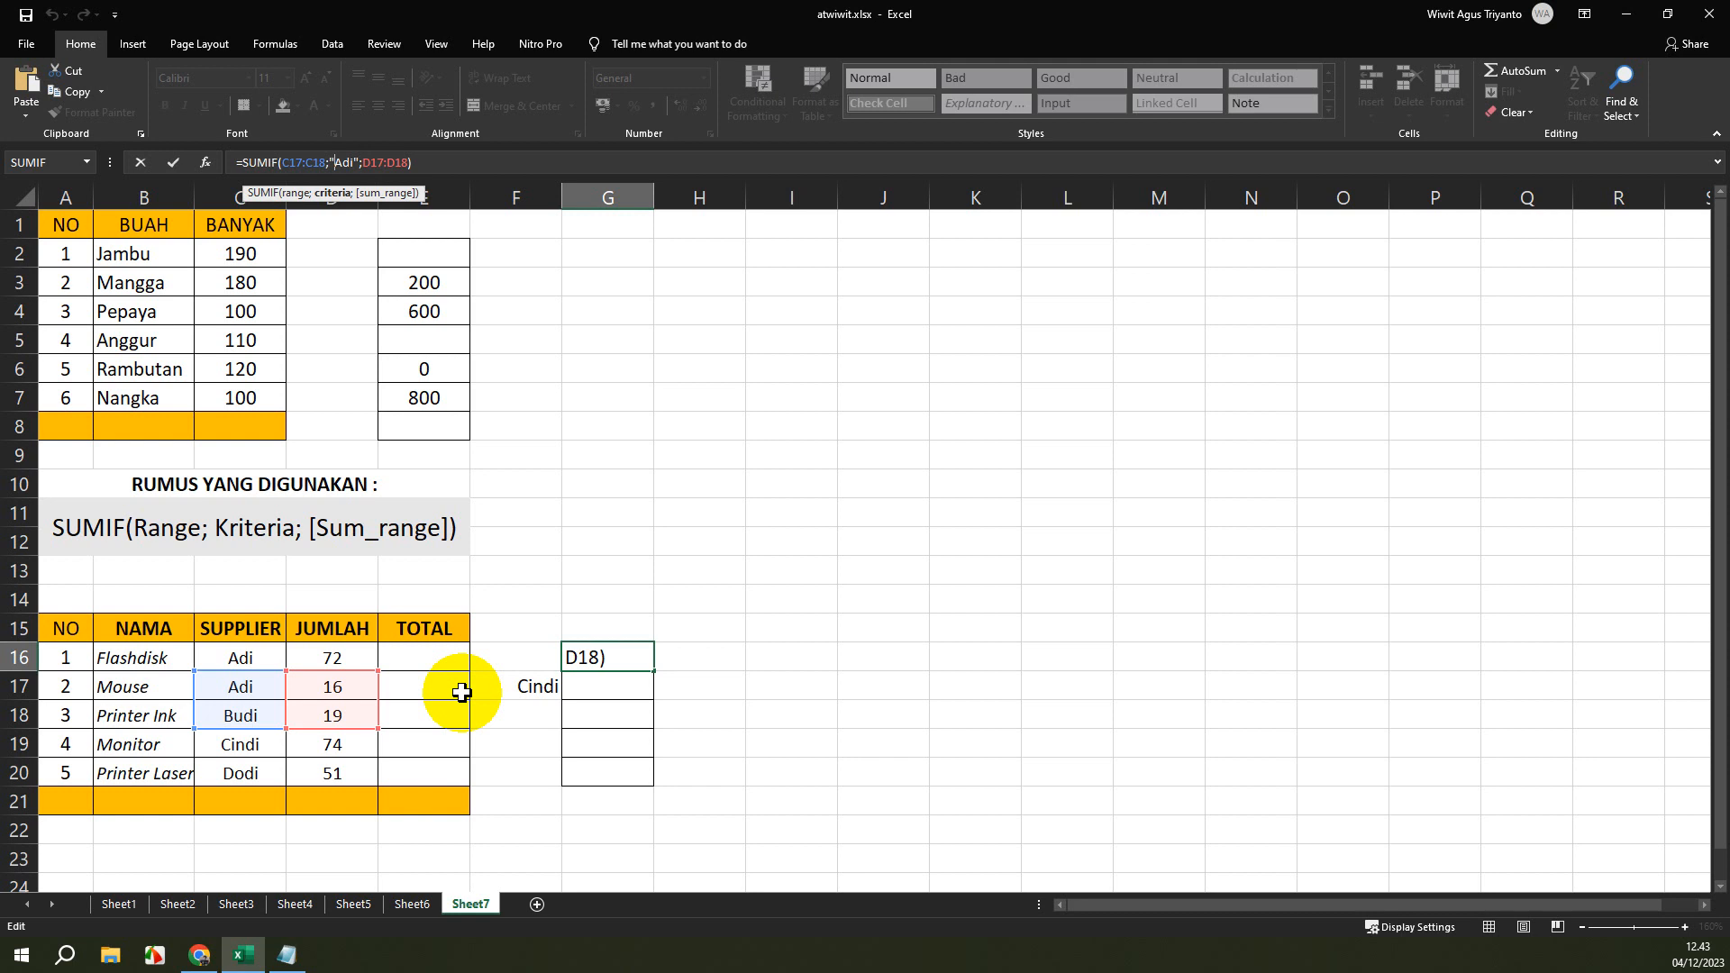
{"action": "key", "text": "ctrl+Return"}
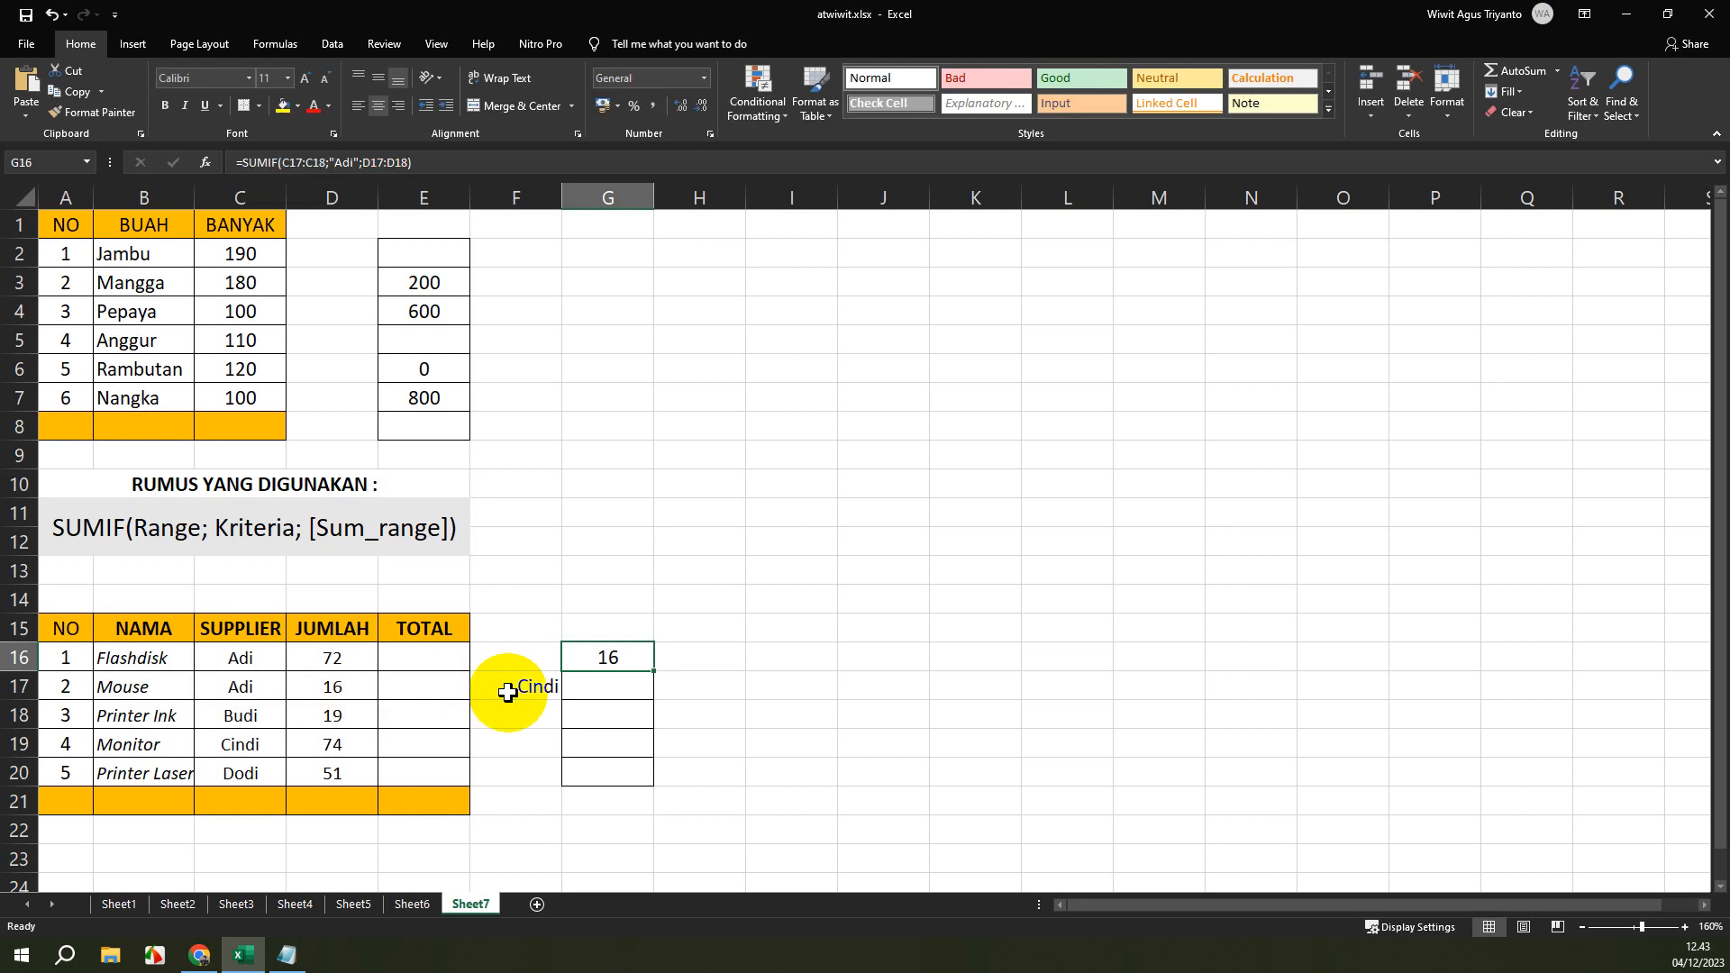
{"action": "left_click", "coordinate": [605, 680]}
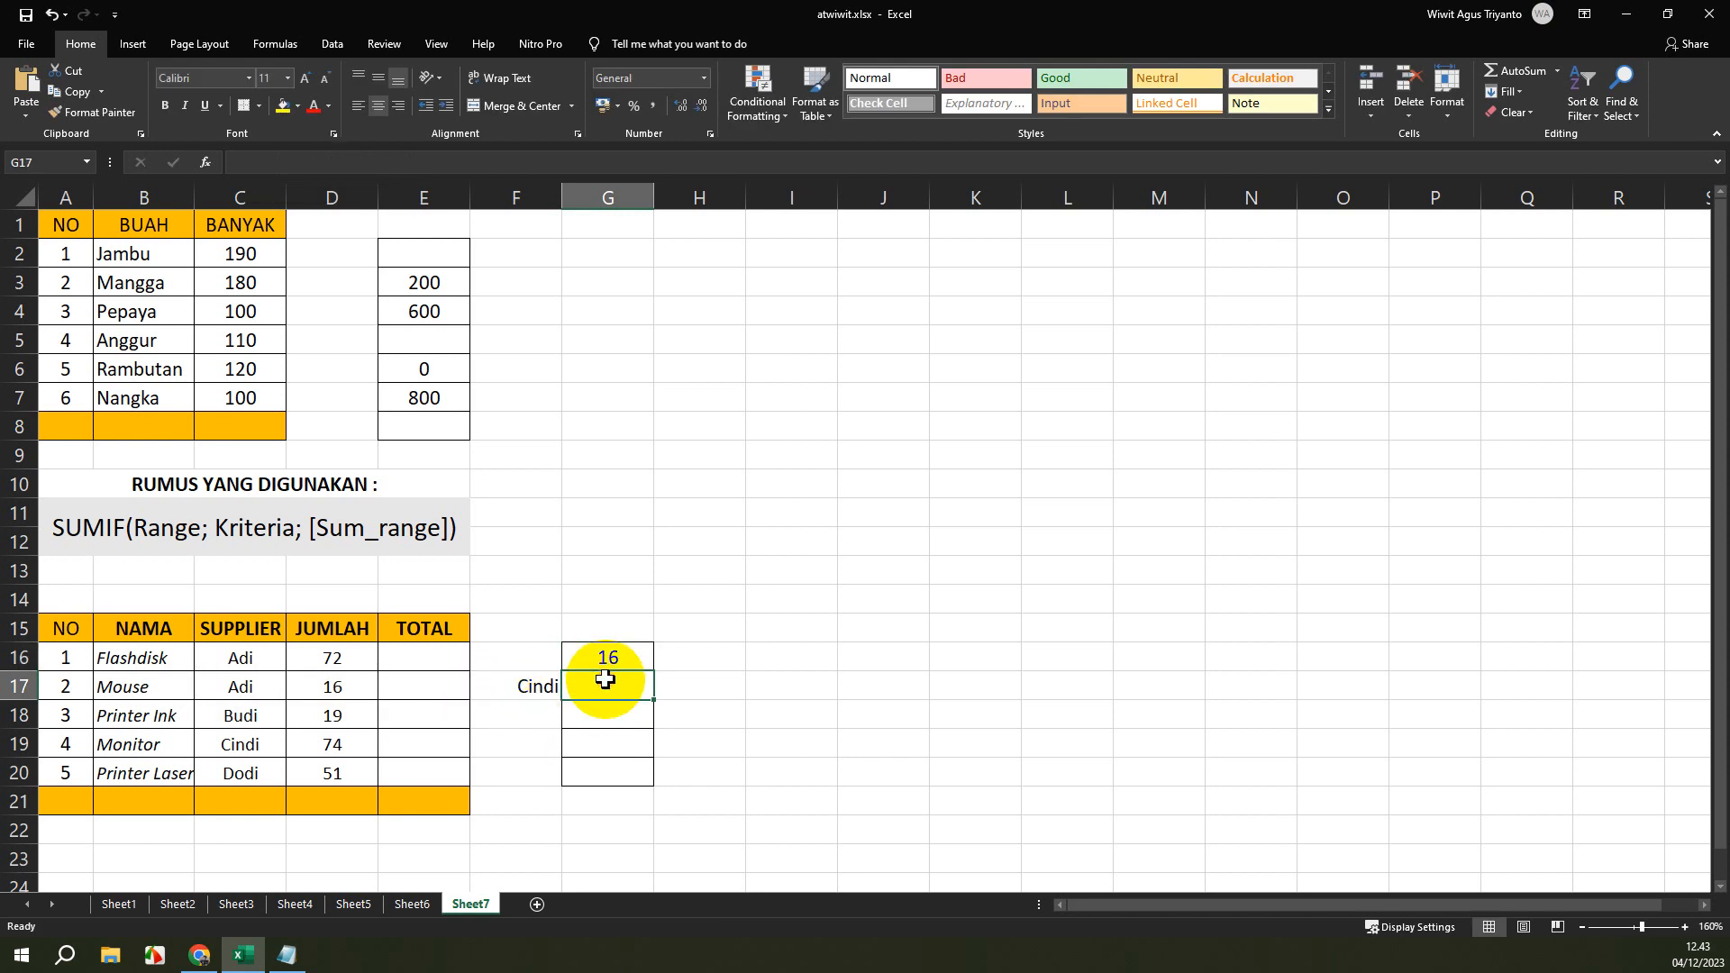
{"action": "left_click", "coordinate": [613, 659]}
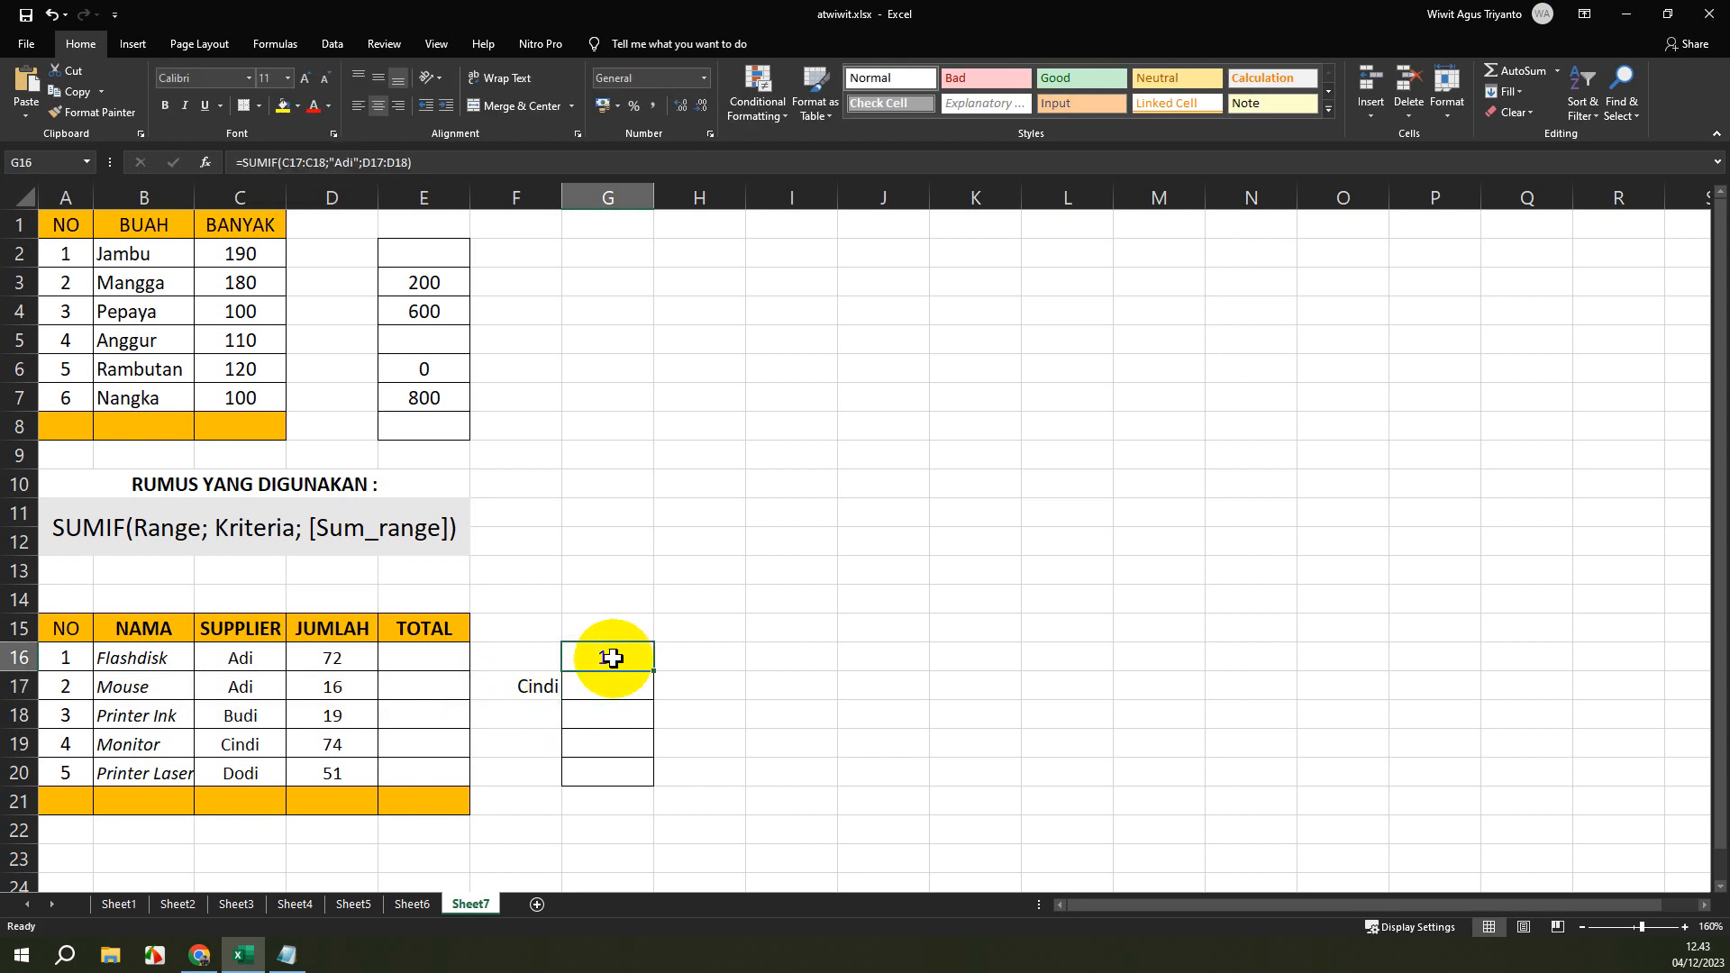
Enter a SUMIF formula in cell G17 with range C16:C20, criterion cell F17 and sum range D16:D20.
{"action": "left_click", "coordinate": [617, 682]}
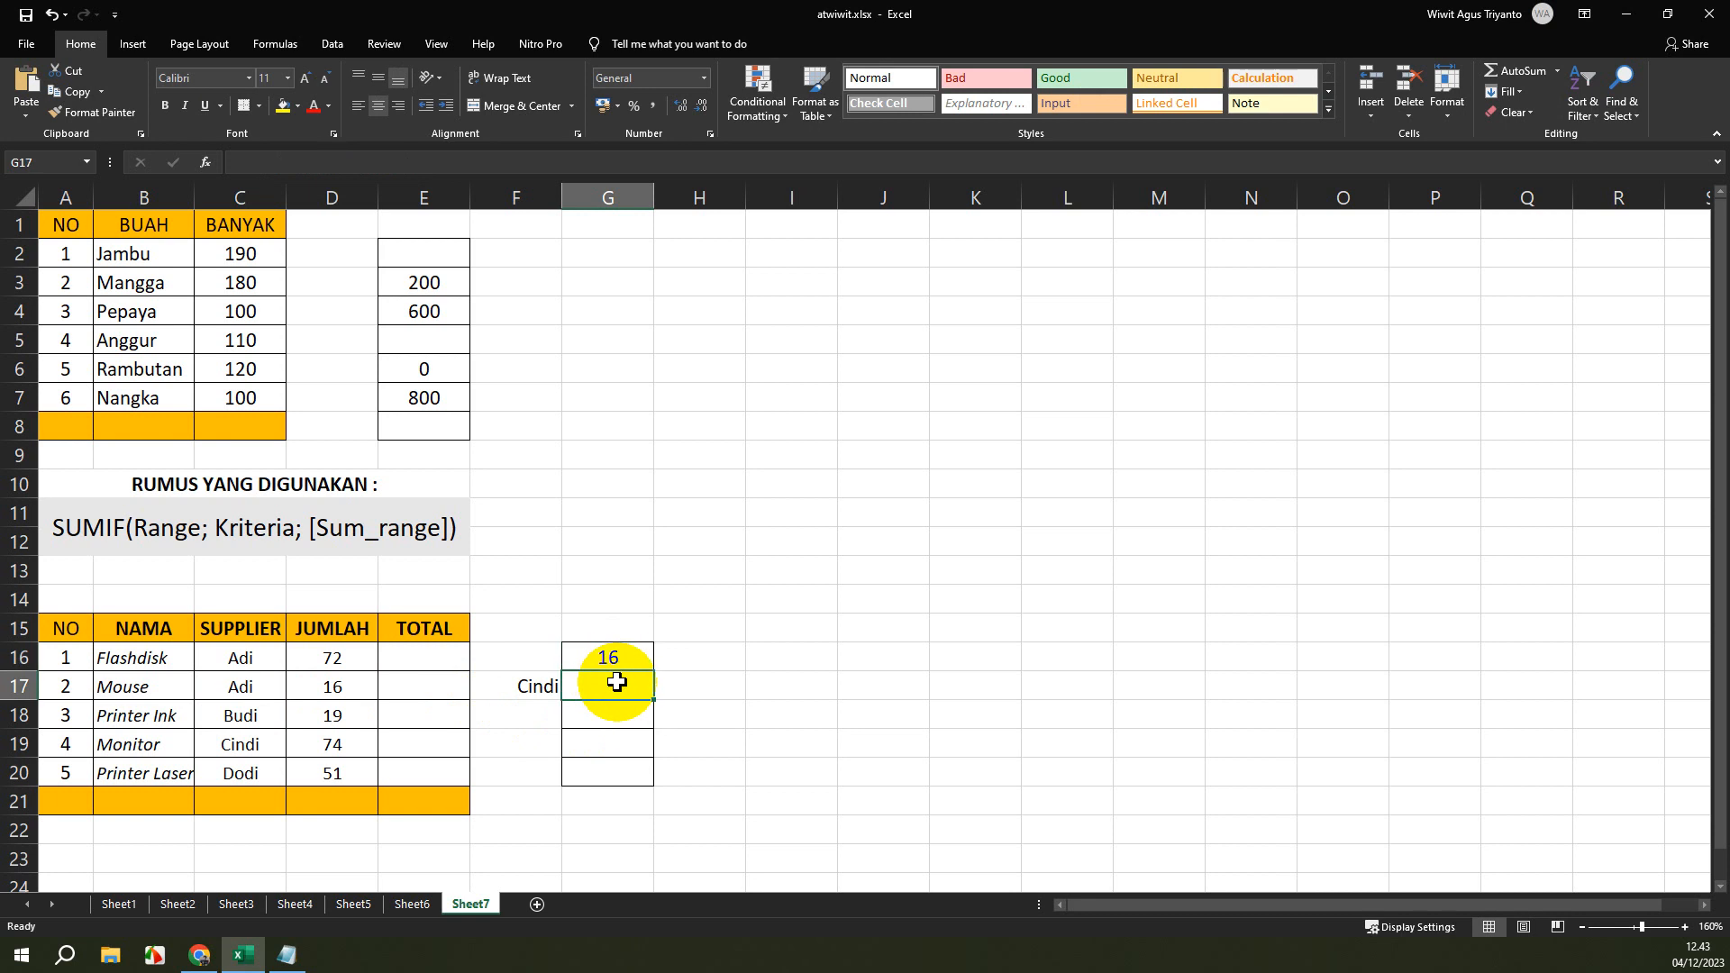
{"action": "type", "text": "=SU"}
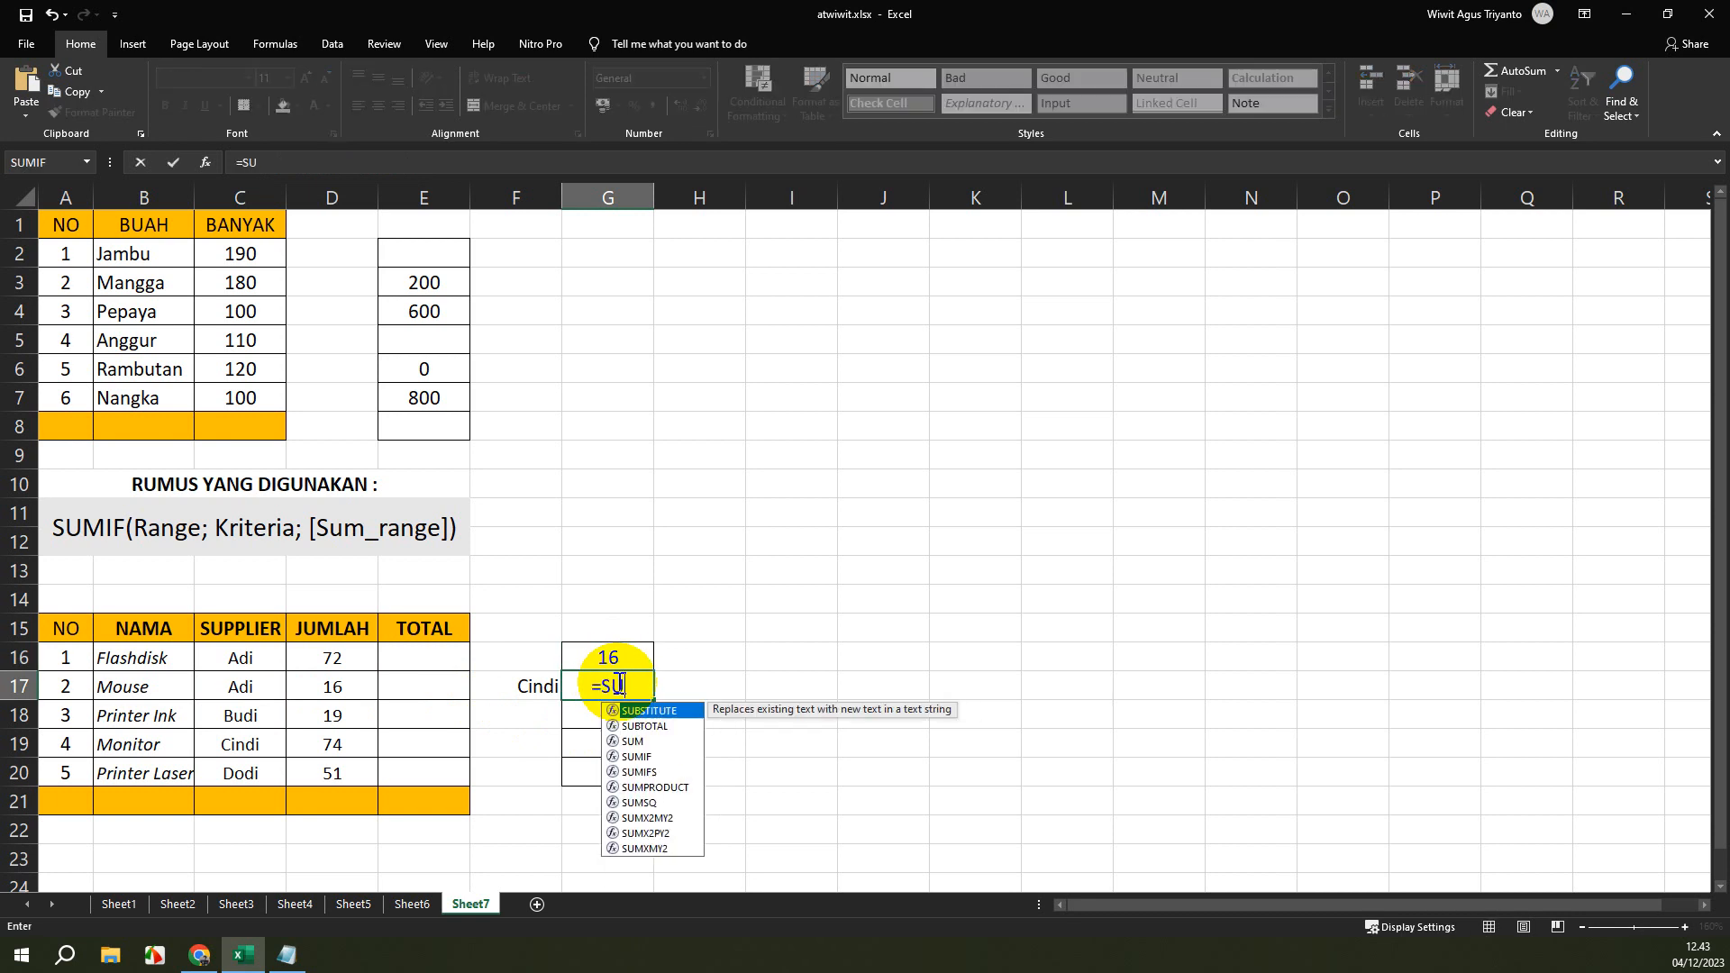
{"action": "type", "text": "MIF"}
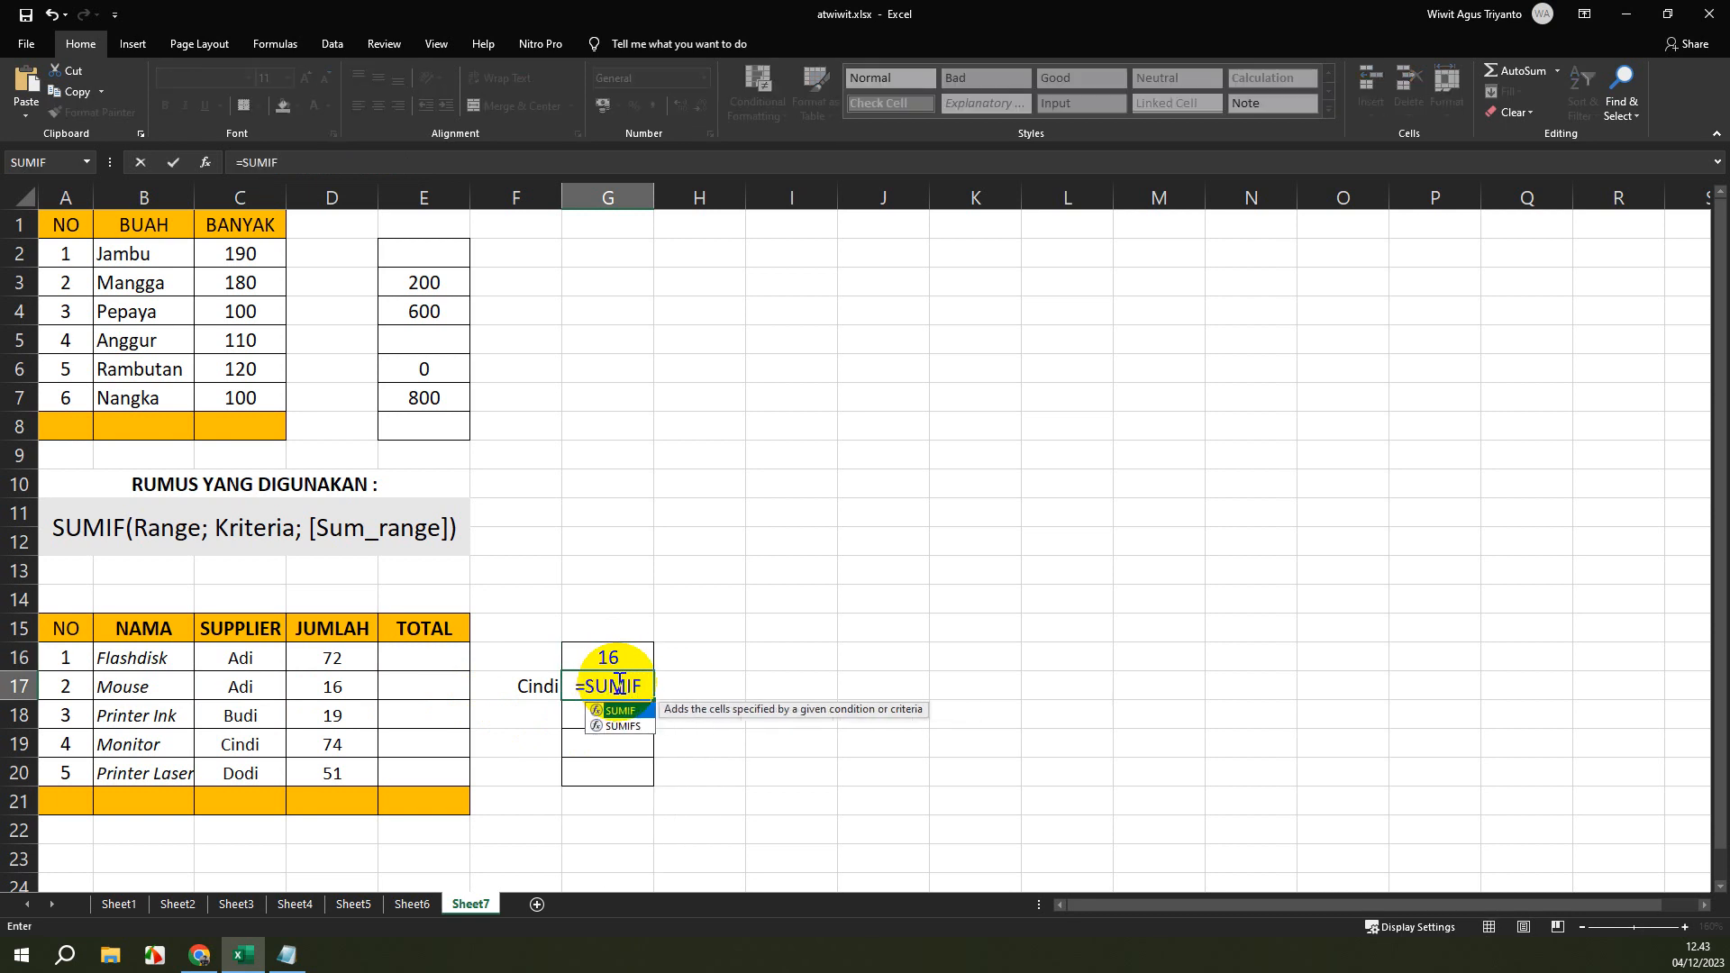
{"action": "type", "text": "("}
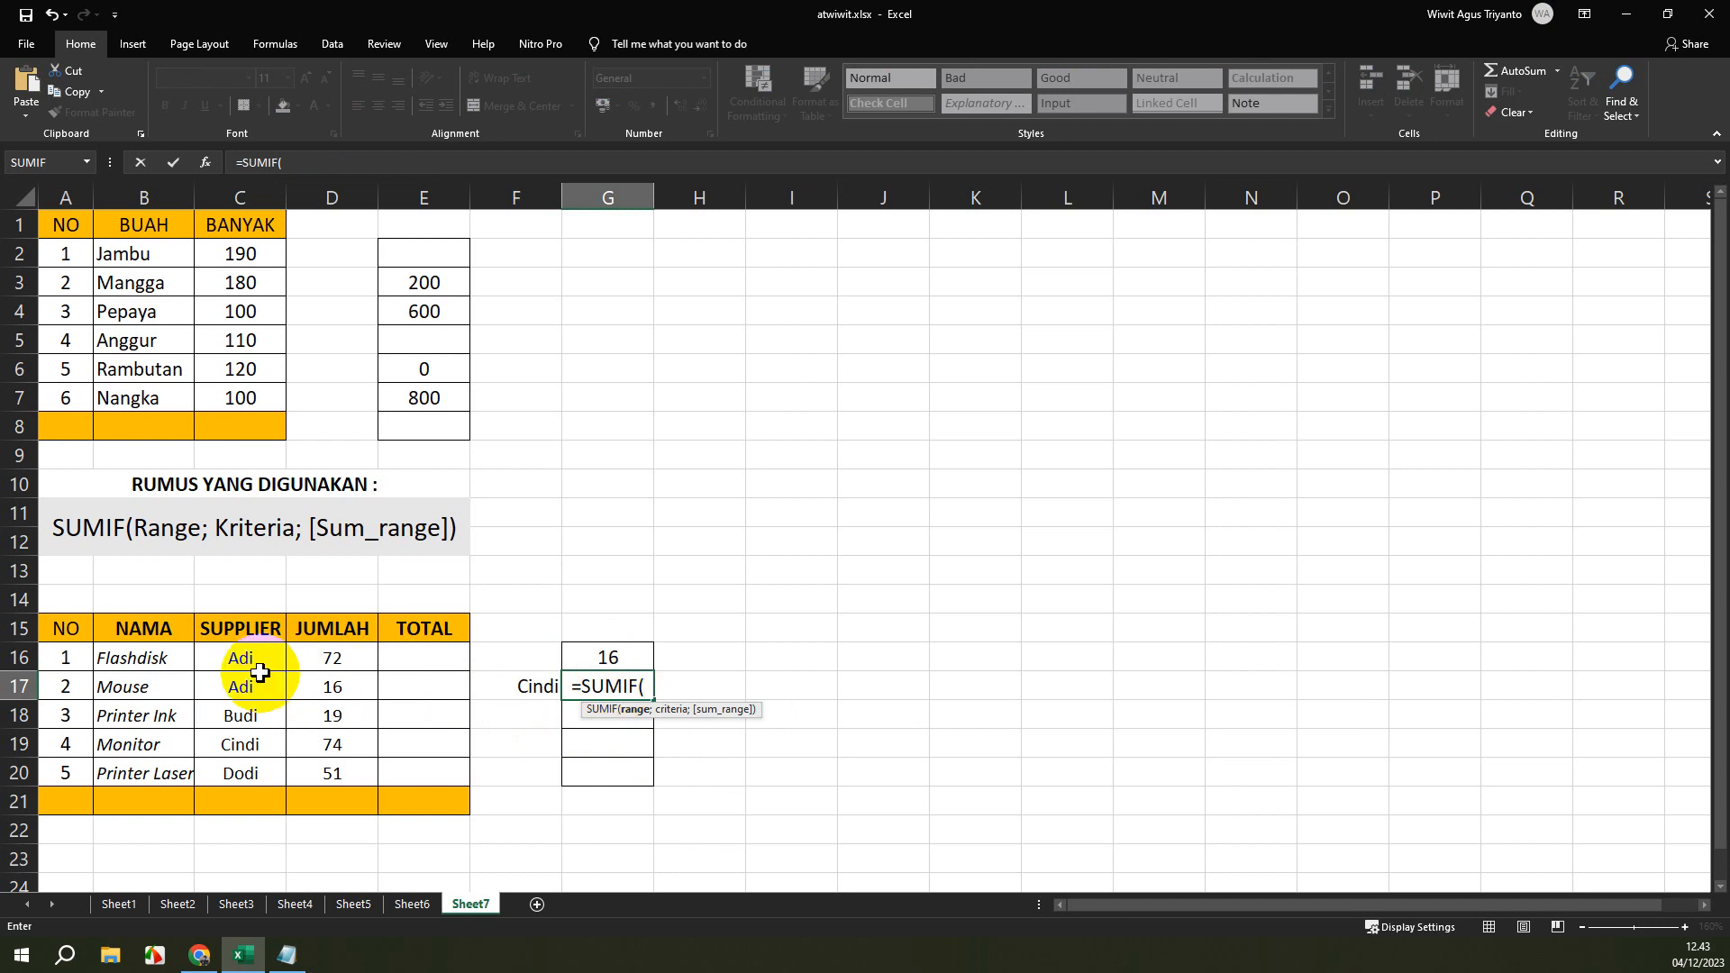
{"action": "left_click_drag", "start_coordinate": [243, 658], "coordinate": [244, 768]}
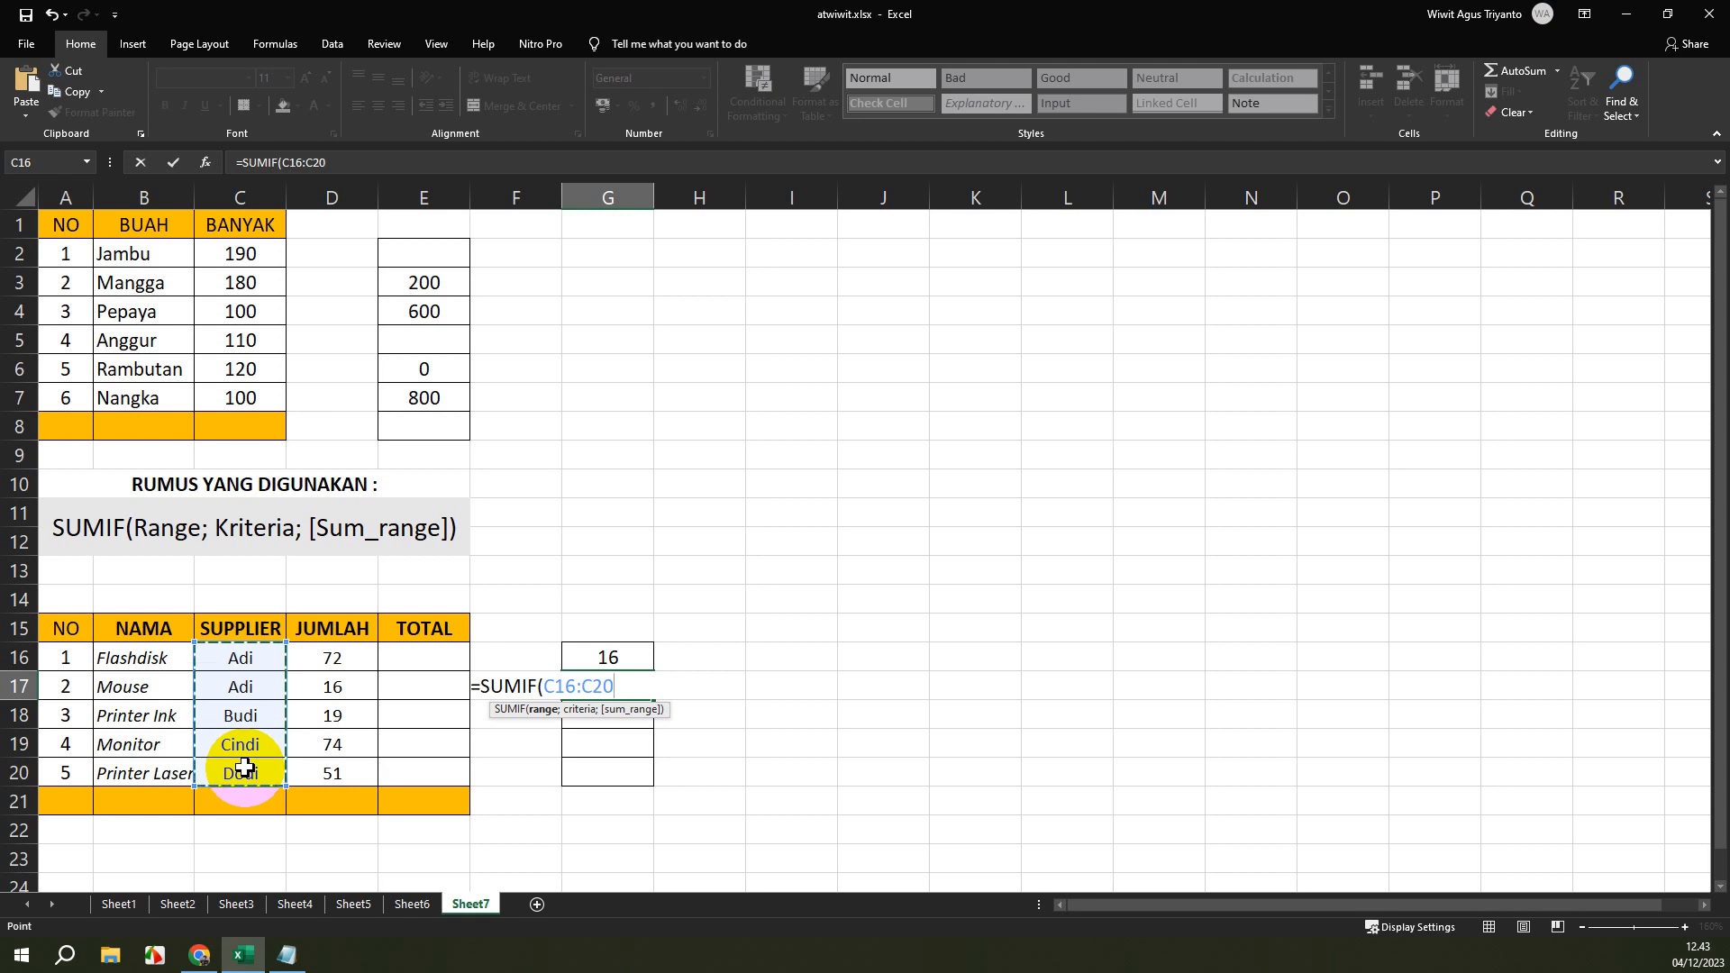
{"action": "type", "text": ";"}
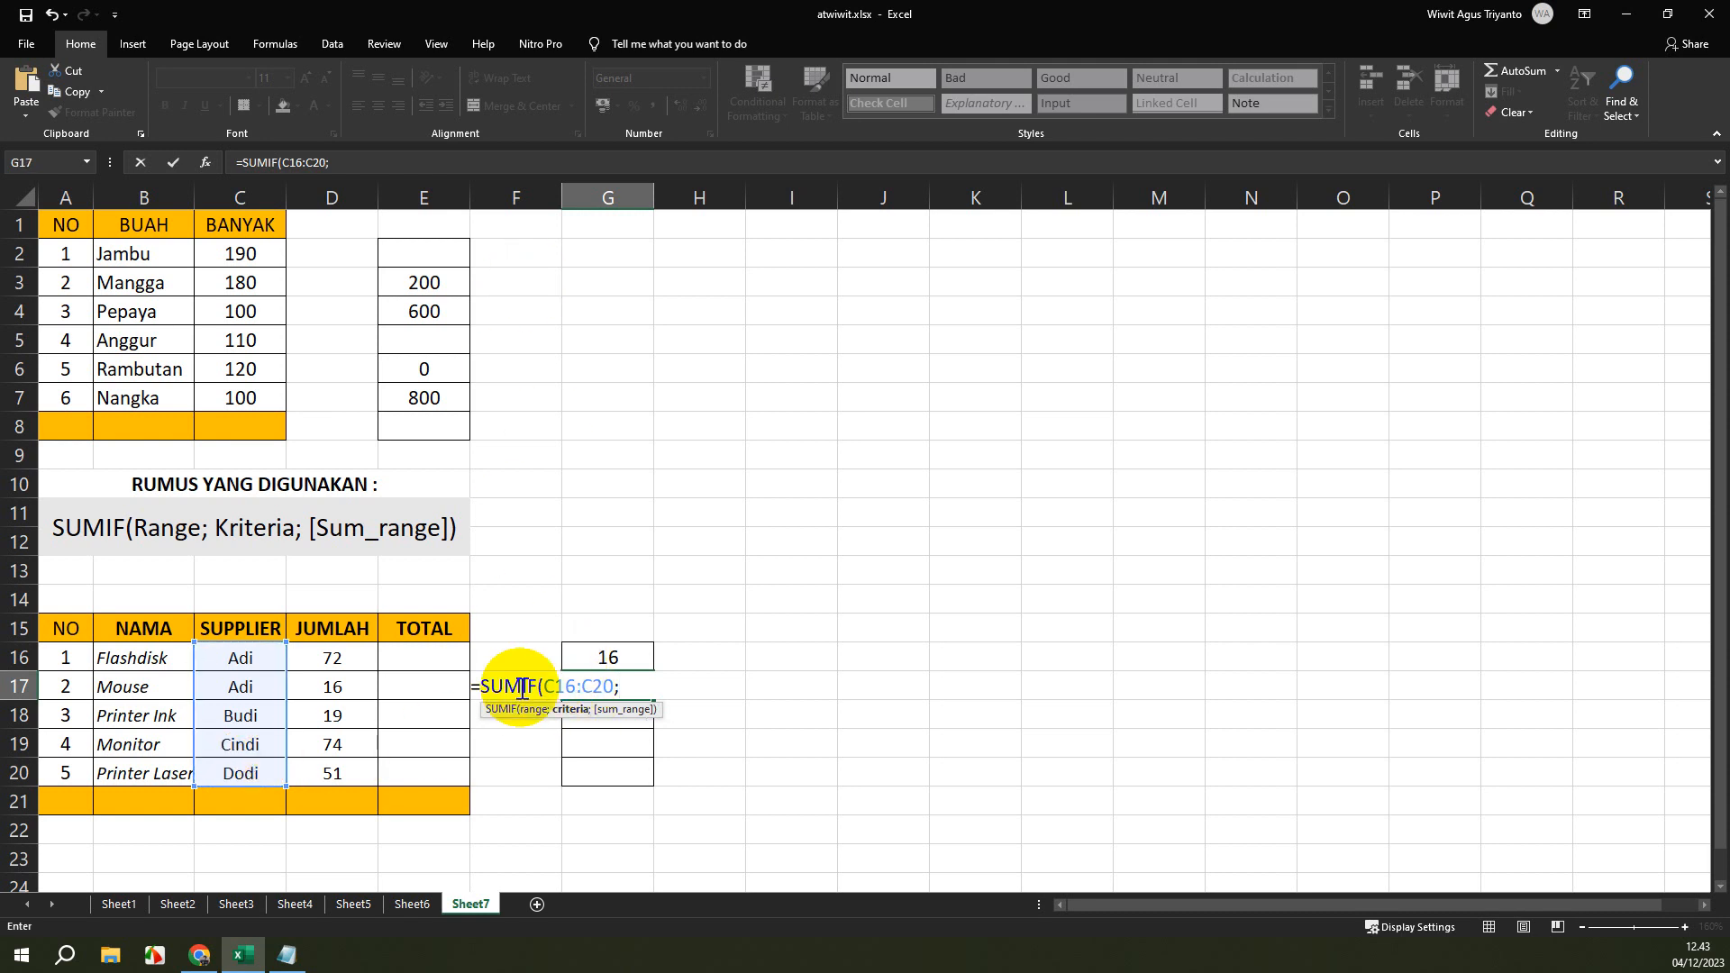
{"action": "type", "text": "F17"}
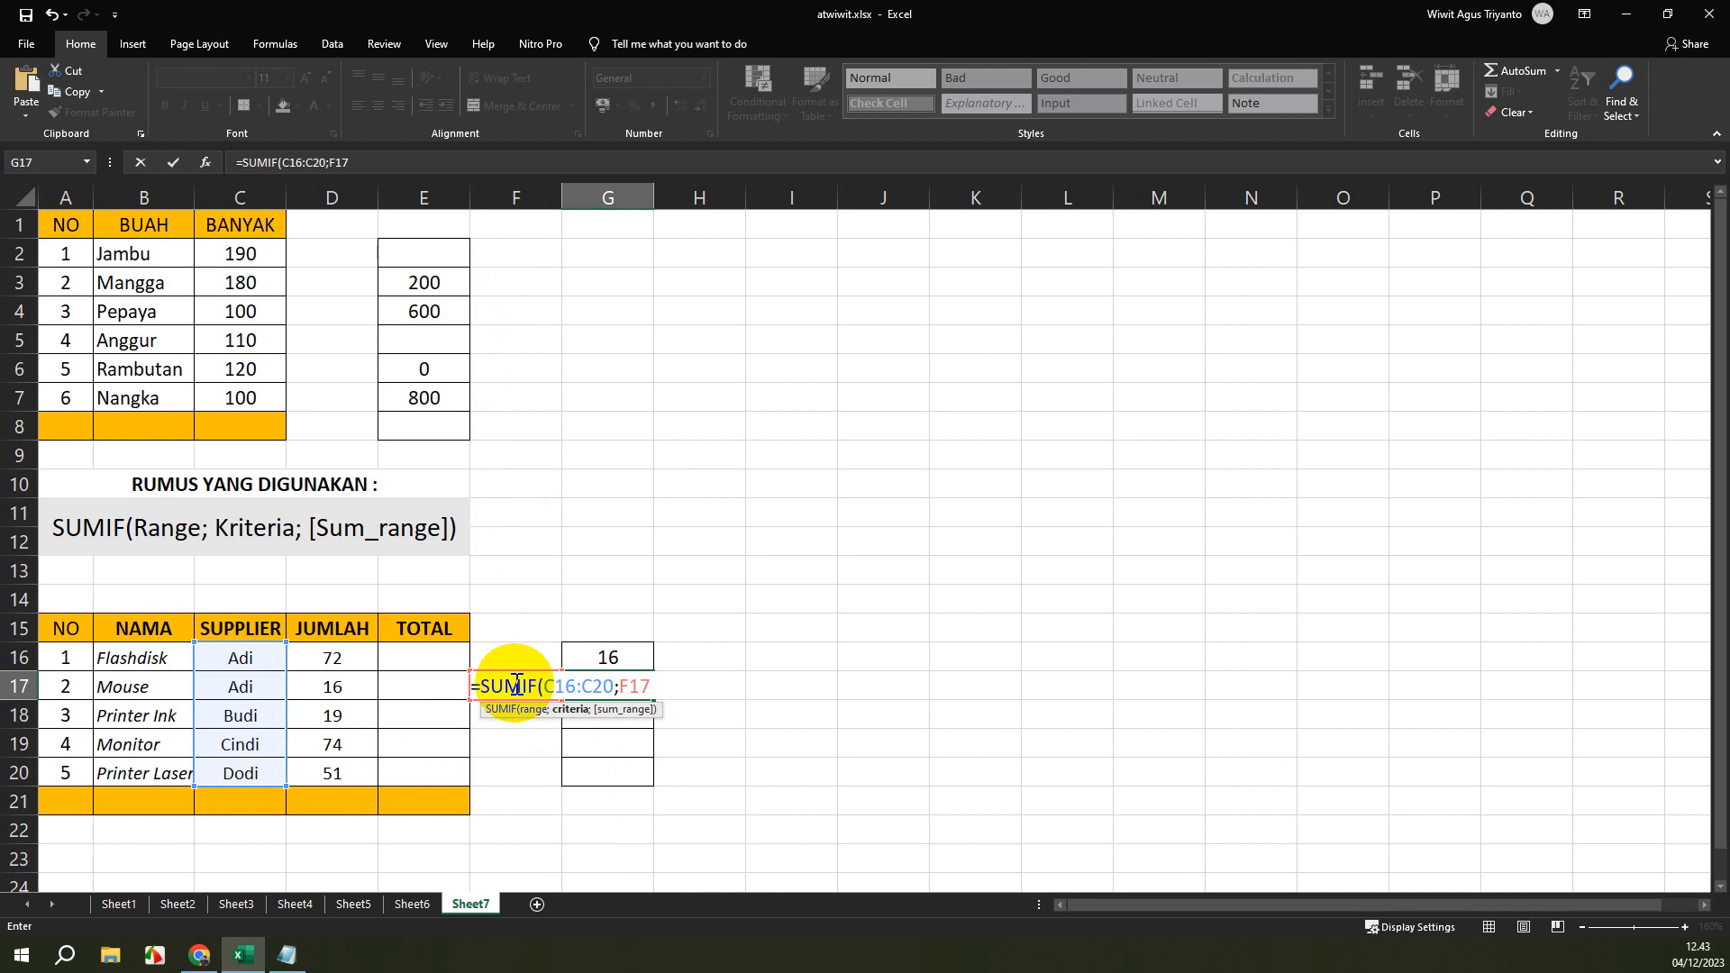
{"action": "type", "text": ";"}
{"action": "left_click", "coordinate": [337, 655]}
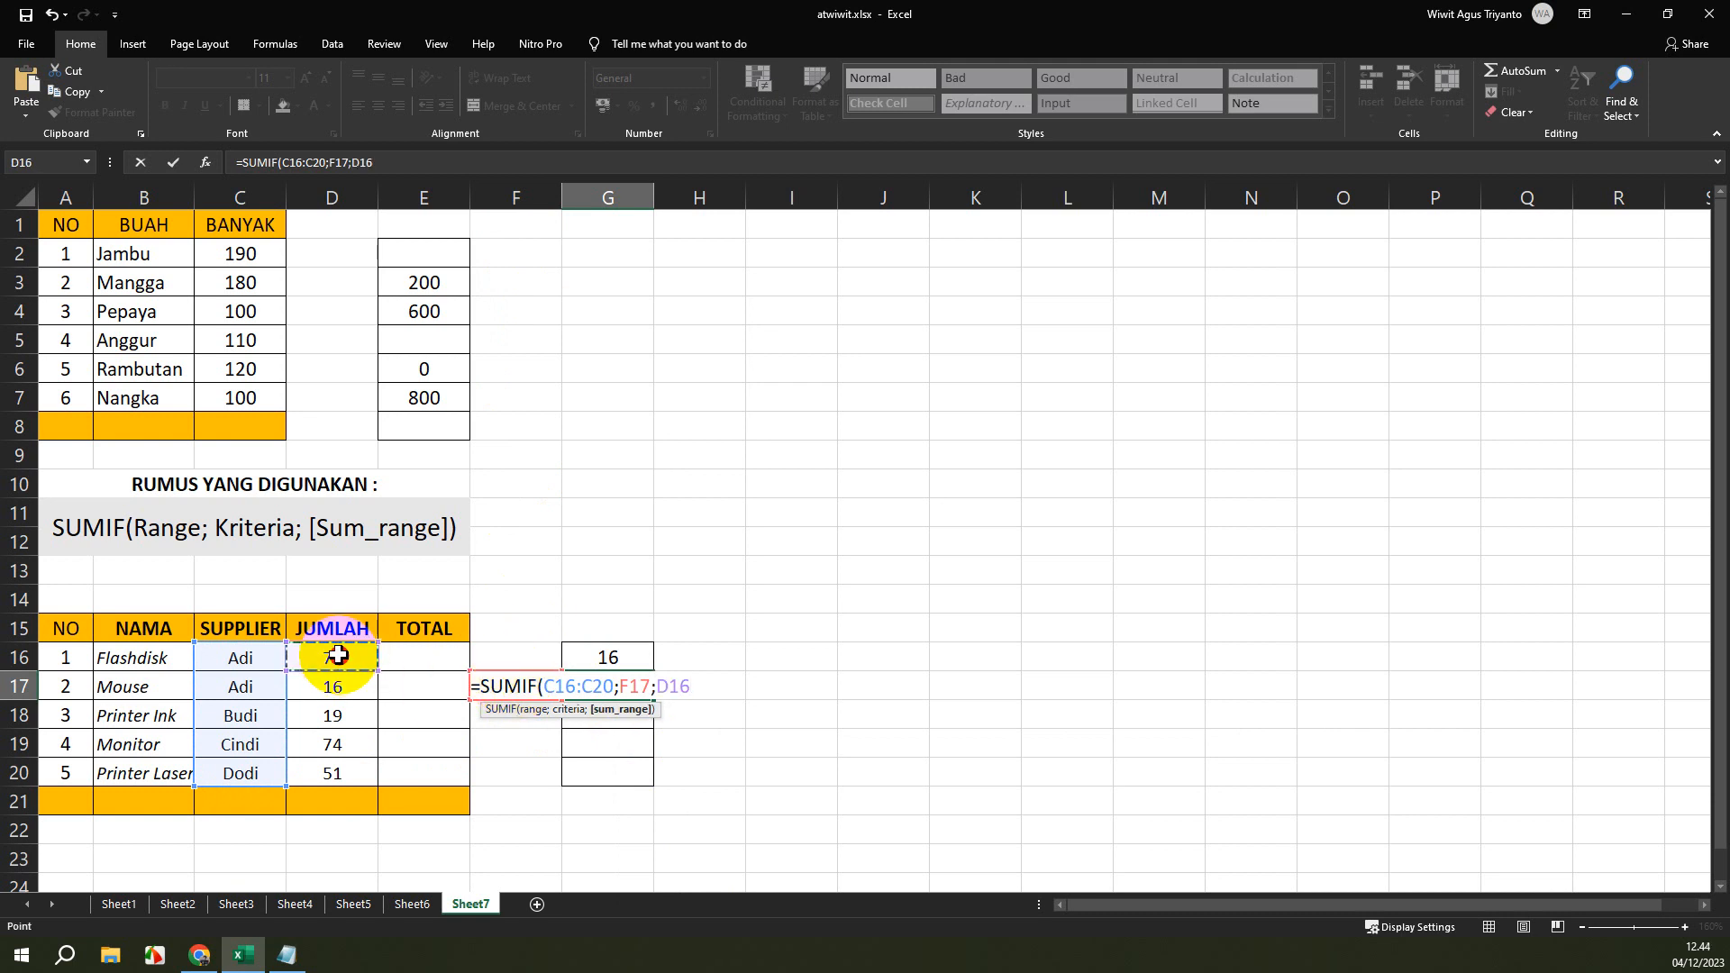
{"action": "left_click_drag", "start_coordinate": [337, 655], "coordinate": [339, 772]}
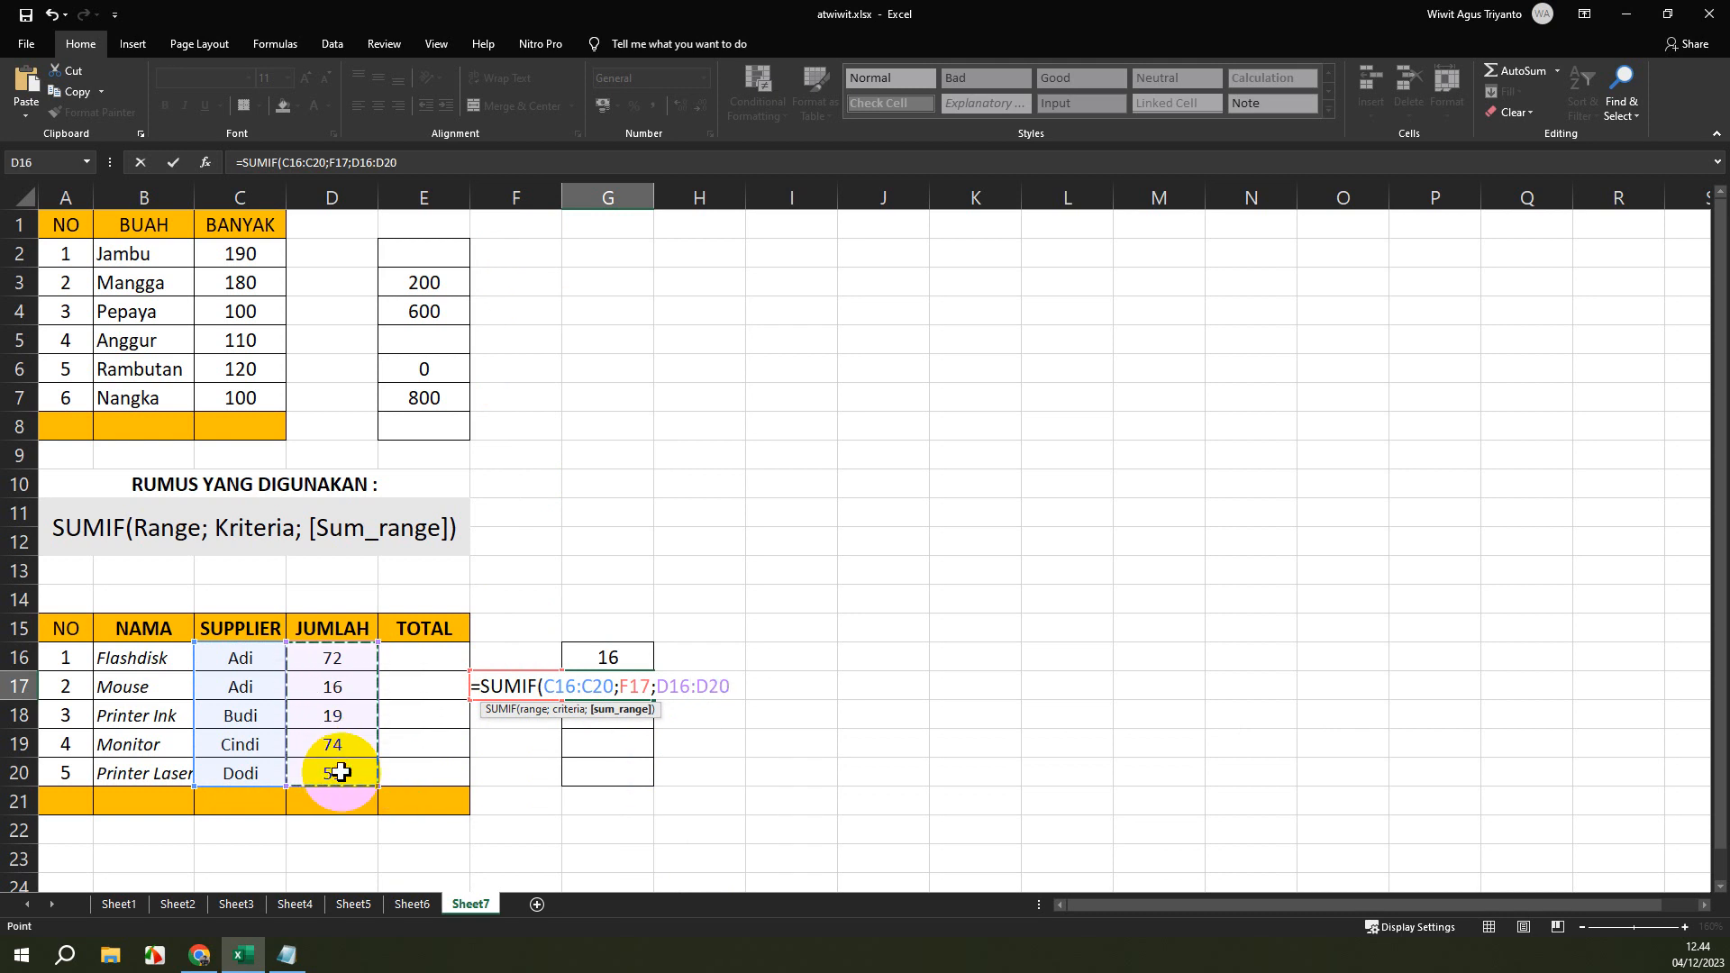
{"action": "type", "text": ")"}
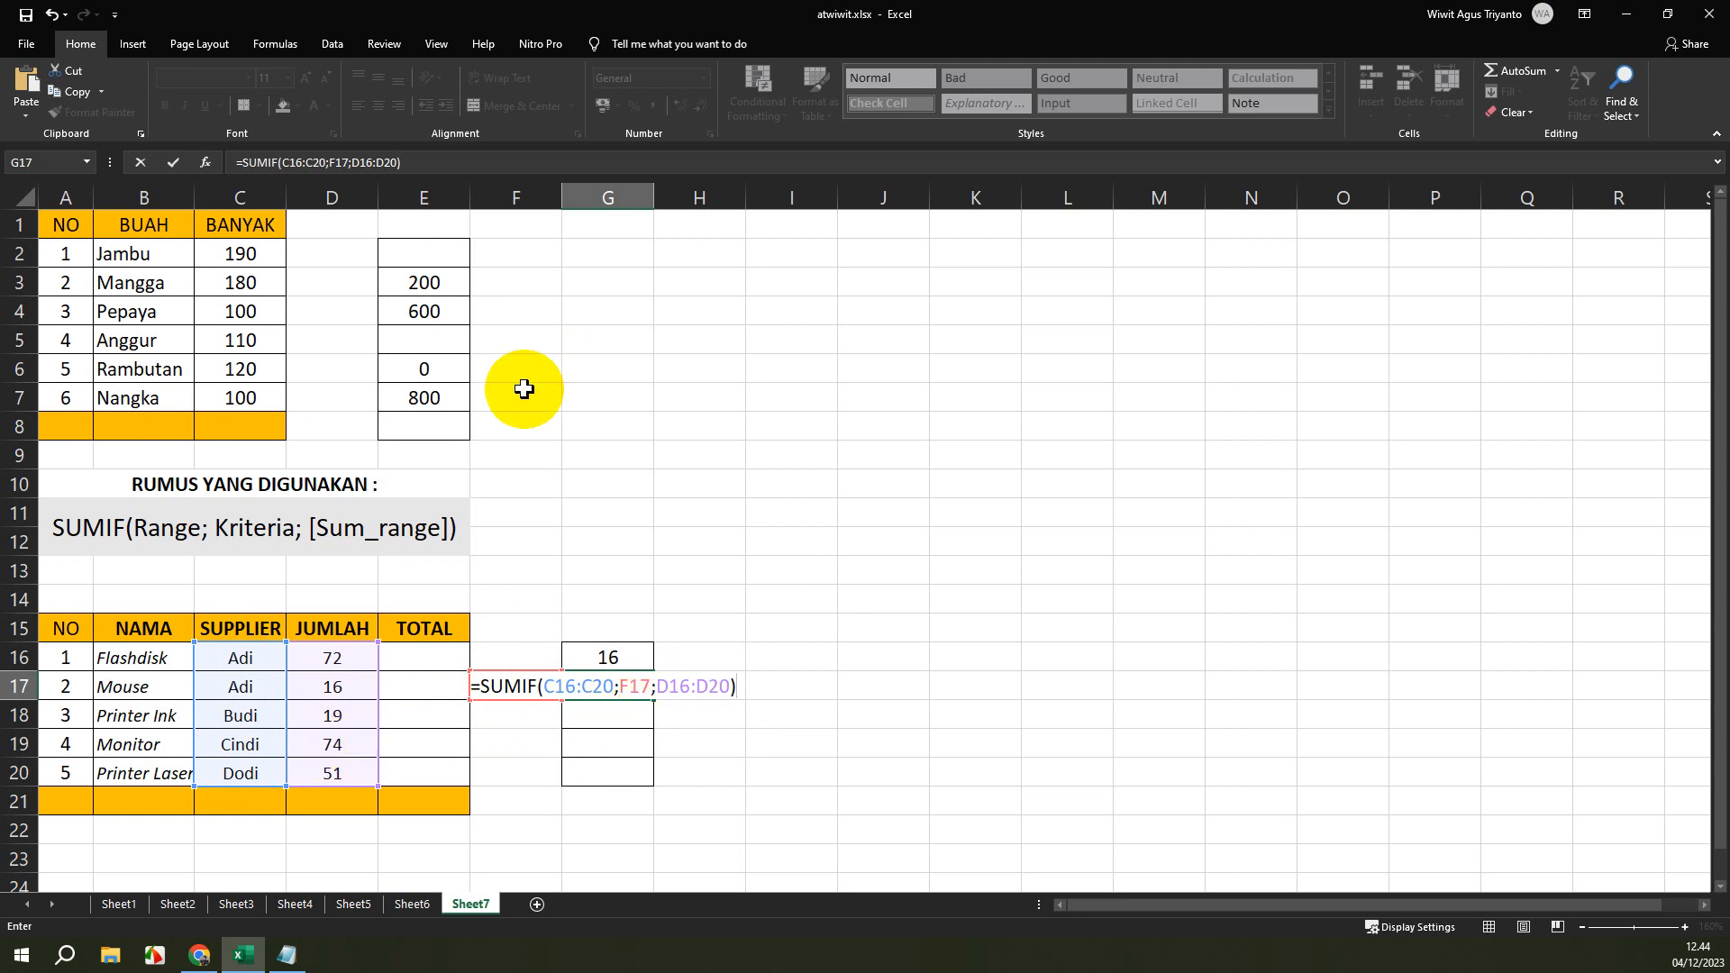
{"action": "key", "text": "Return"}
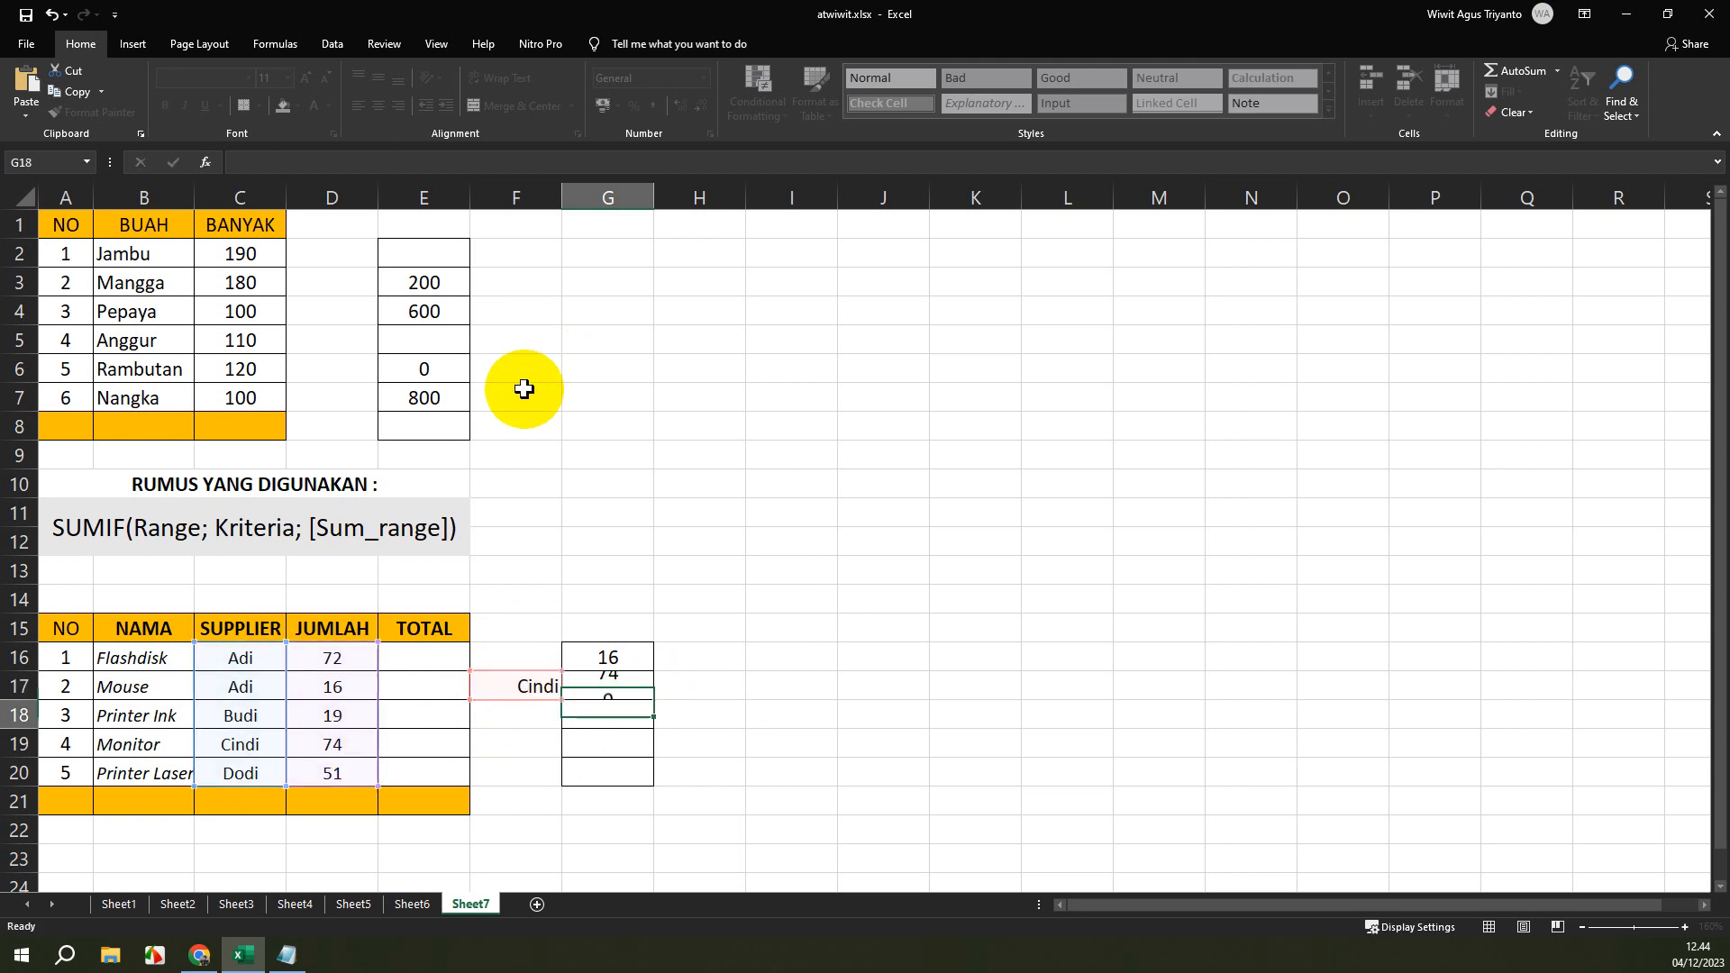
Review the cell-reference criterion and the highlighted ranges of the SUMIF formula in cell G17.
{"action": "left_click", "coordinate": [591, 683]}
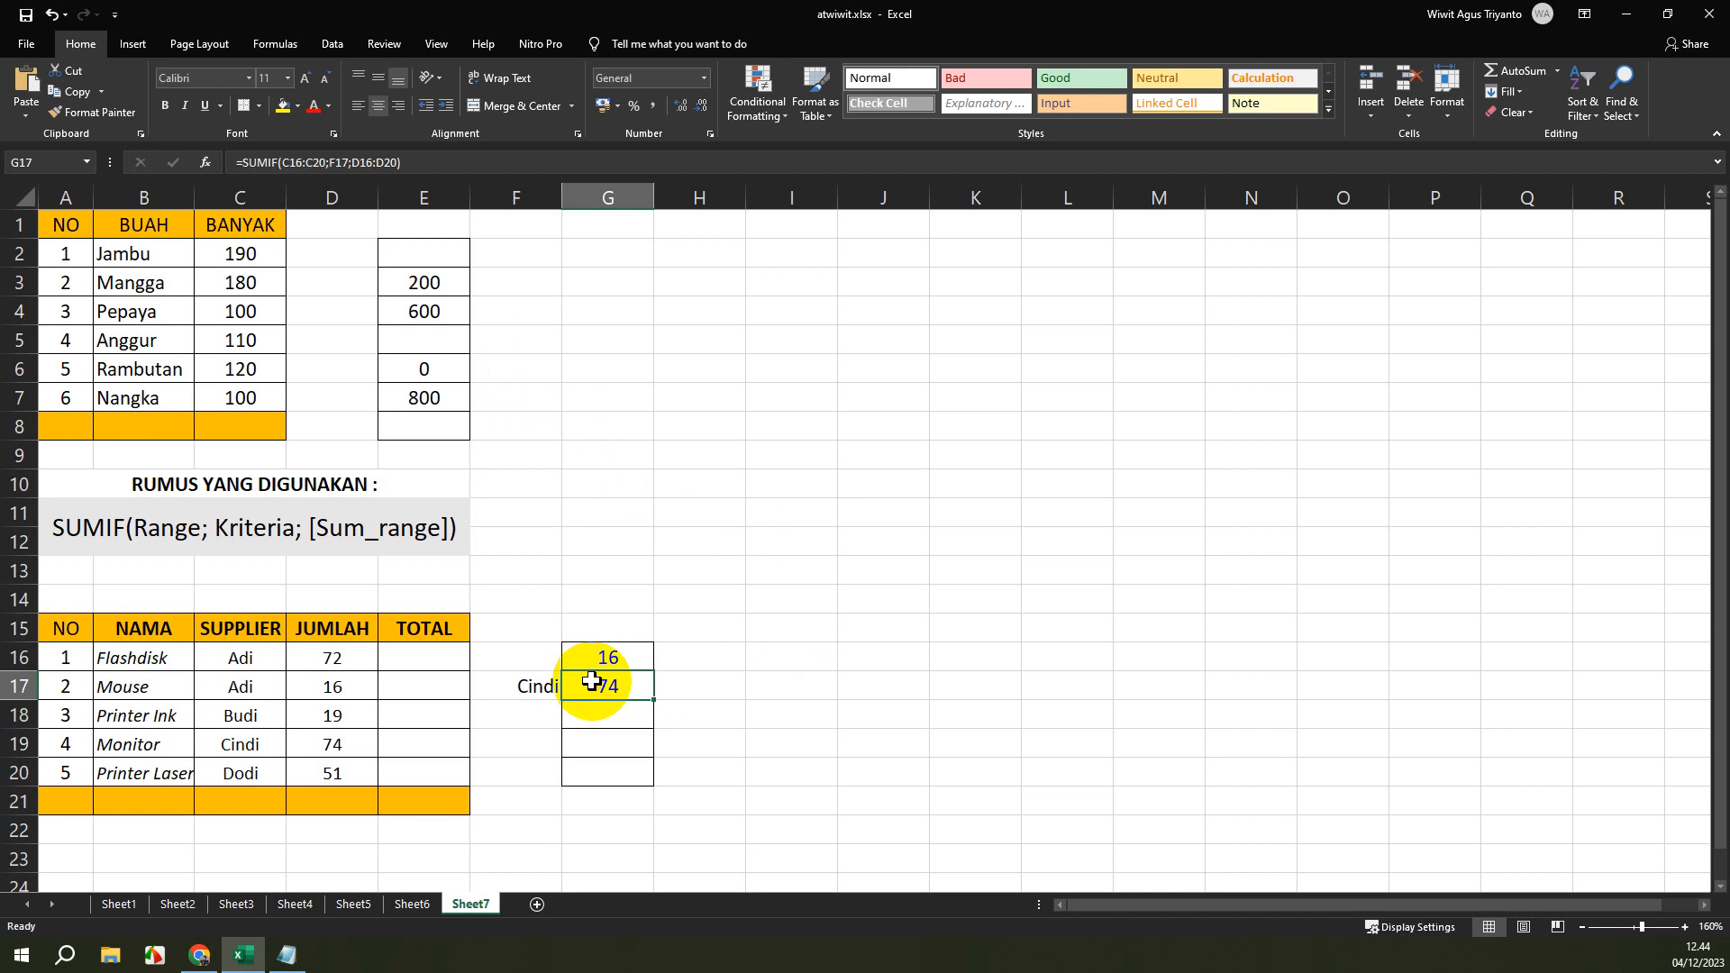
{"action": "left_click", "coordinate": [350, 162]}
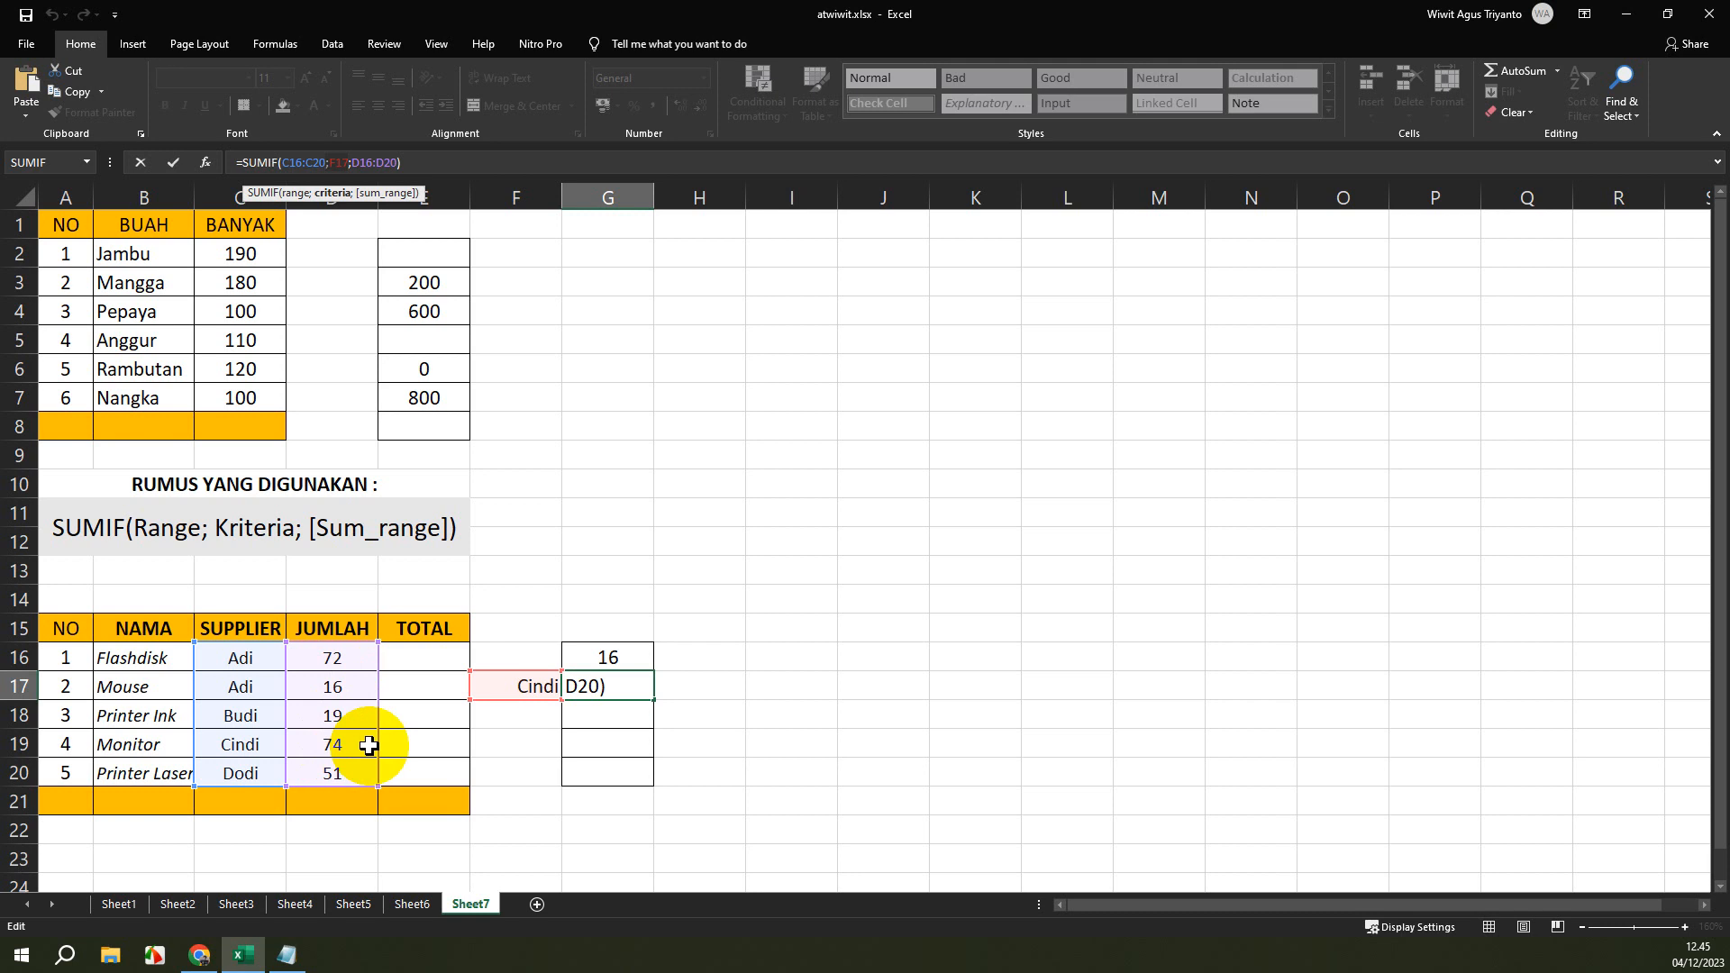
{"action": "key", "text": "Return"}
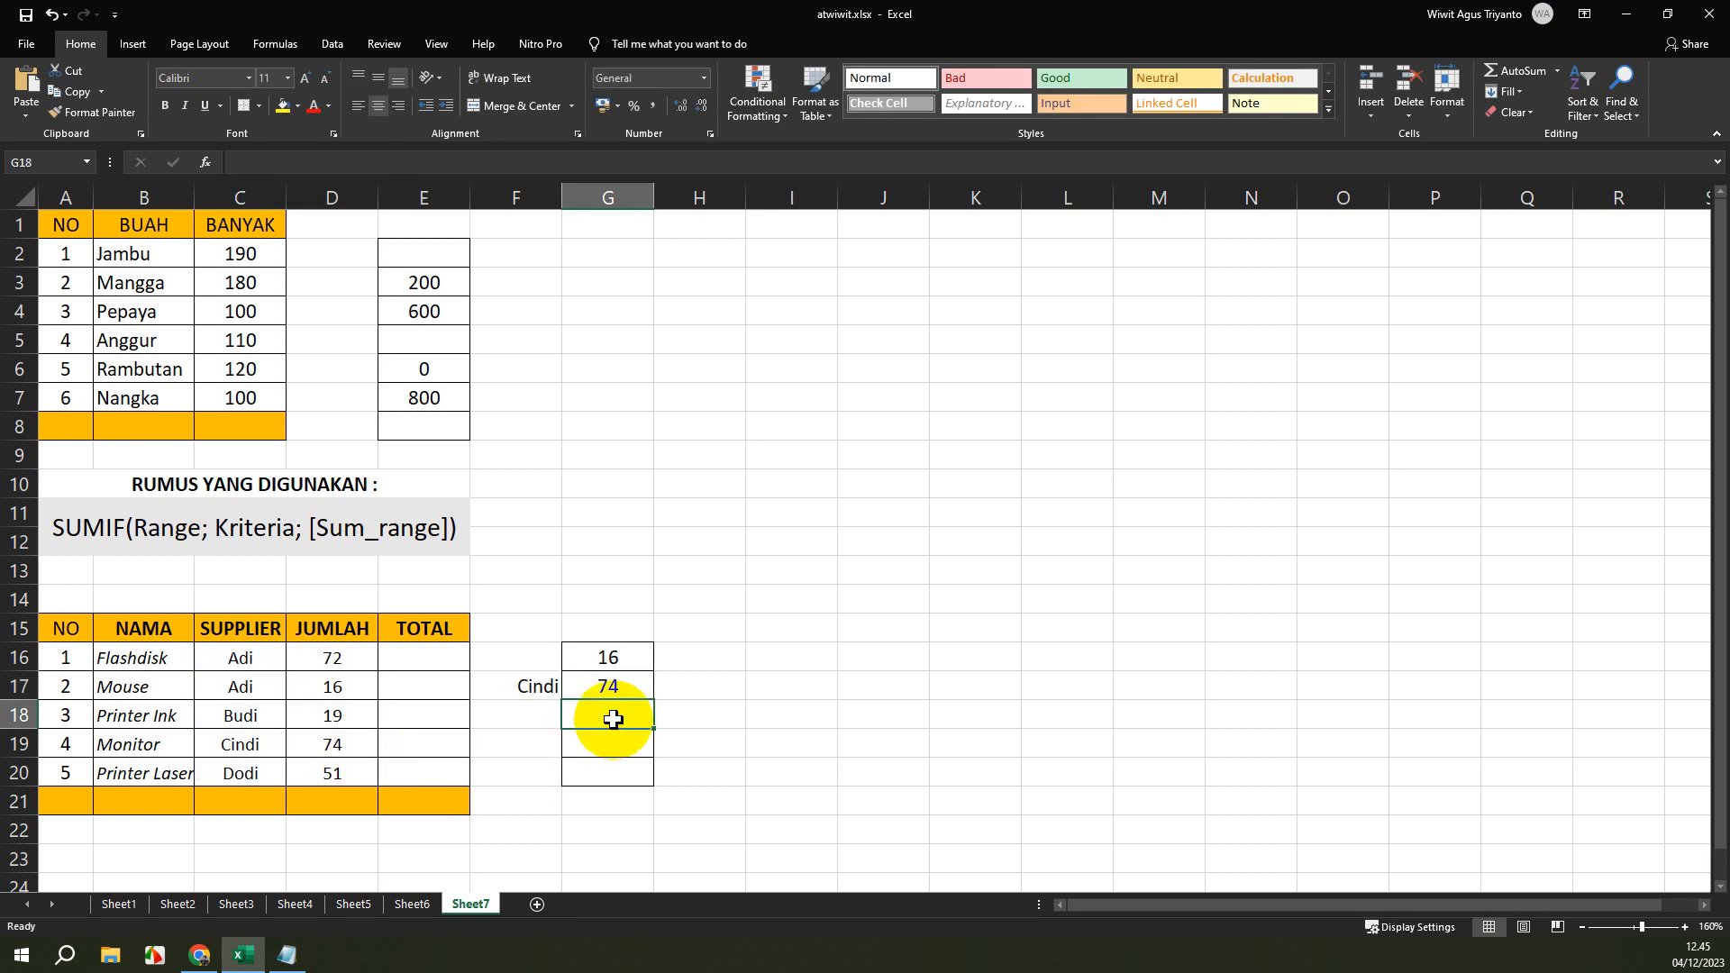
Start a SUMIF formula in cell G18 with the item names B16:B20 as its range.
{"action": "type", "text": "=SUM"}
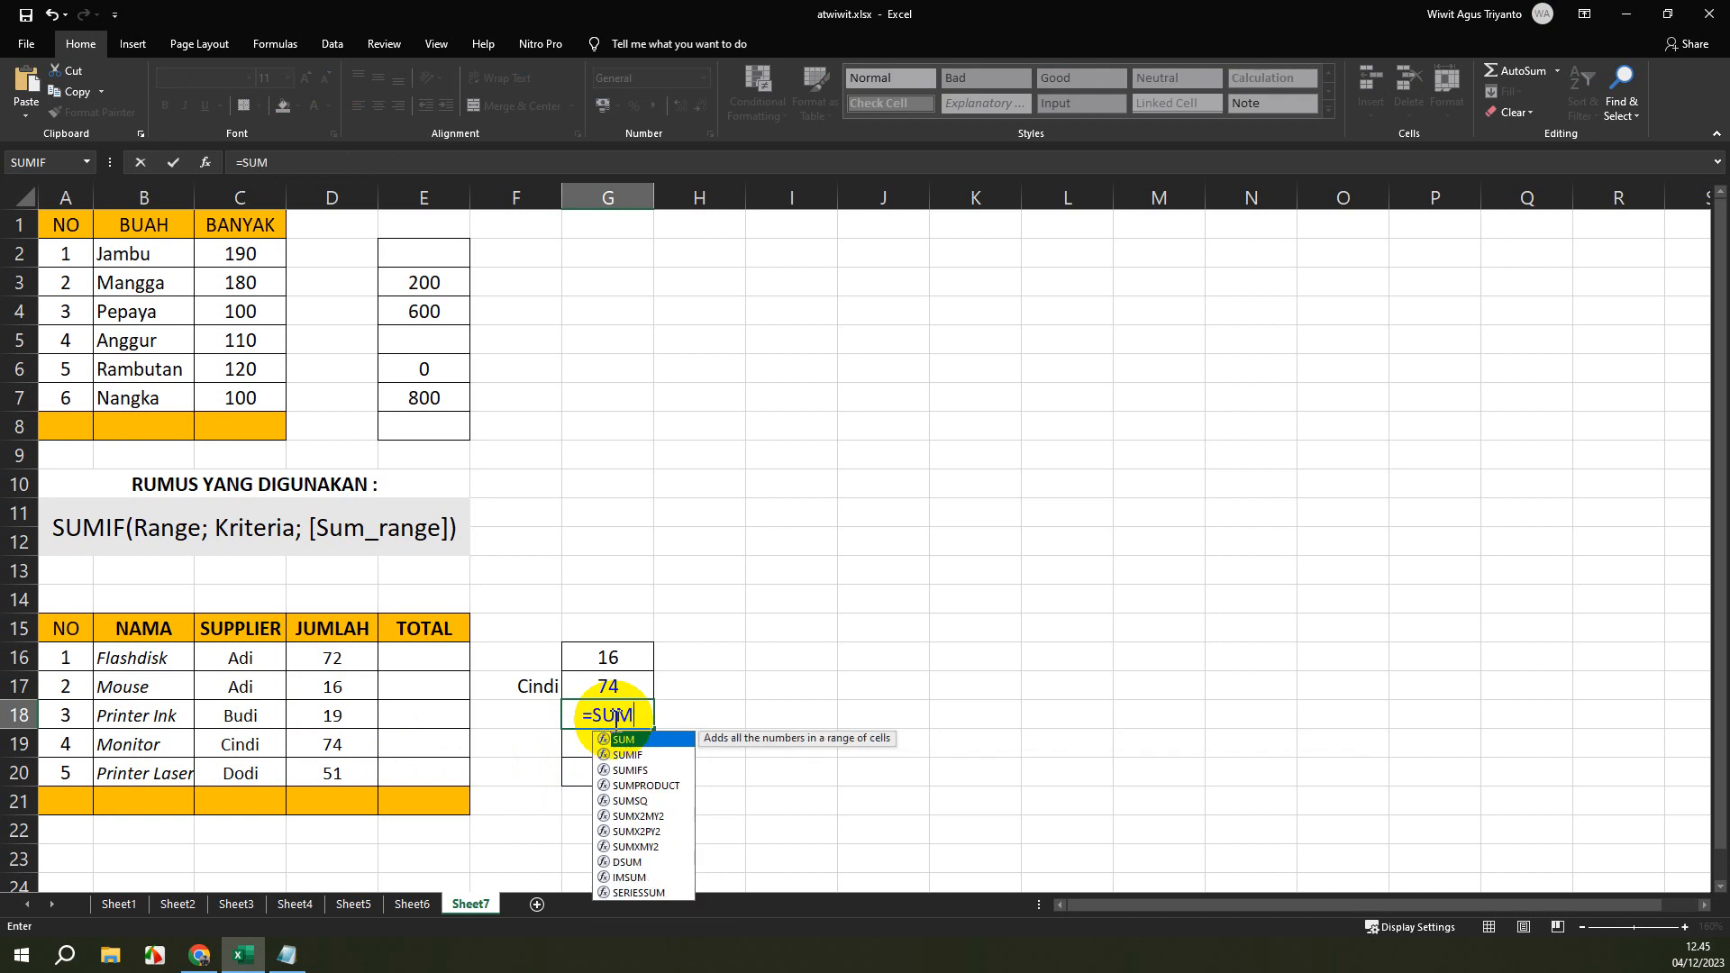
{"action": "type", "text": "IF("}
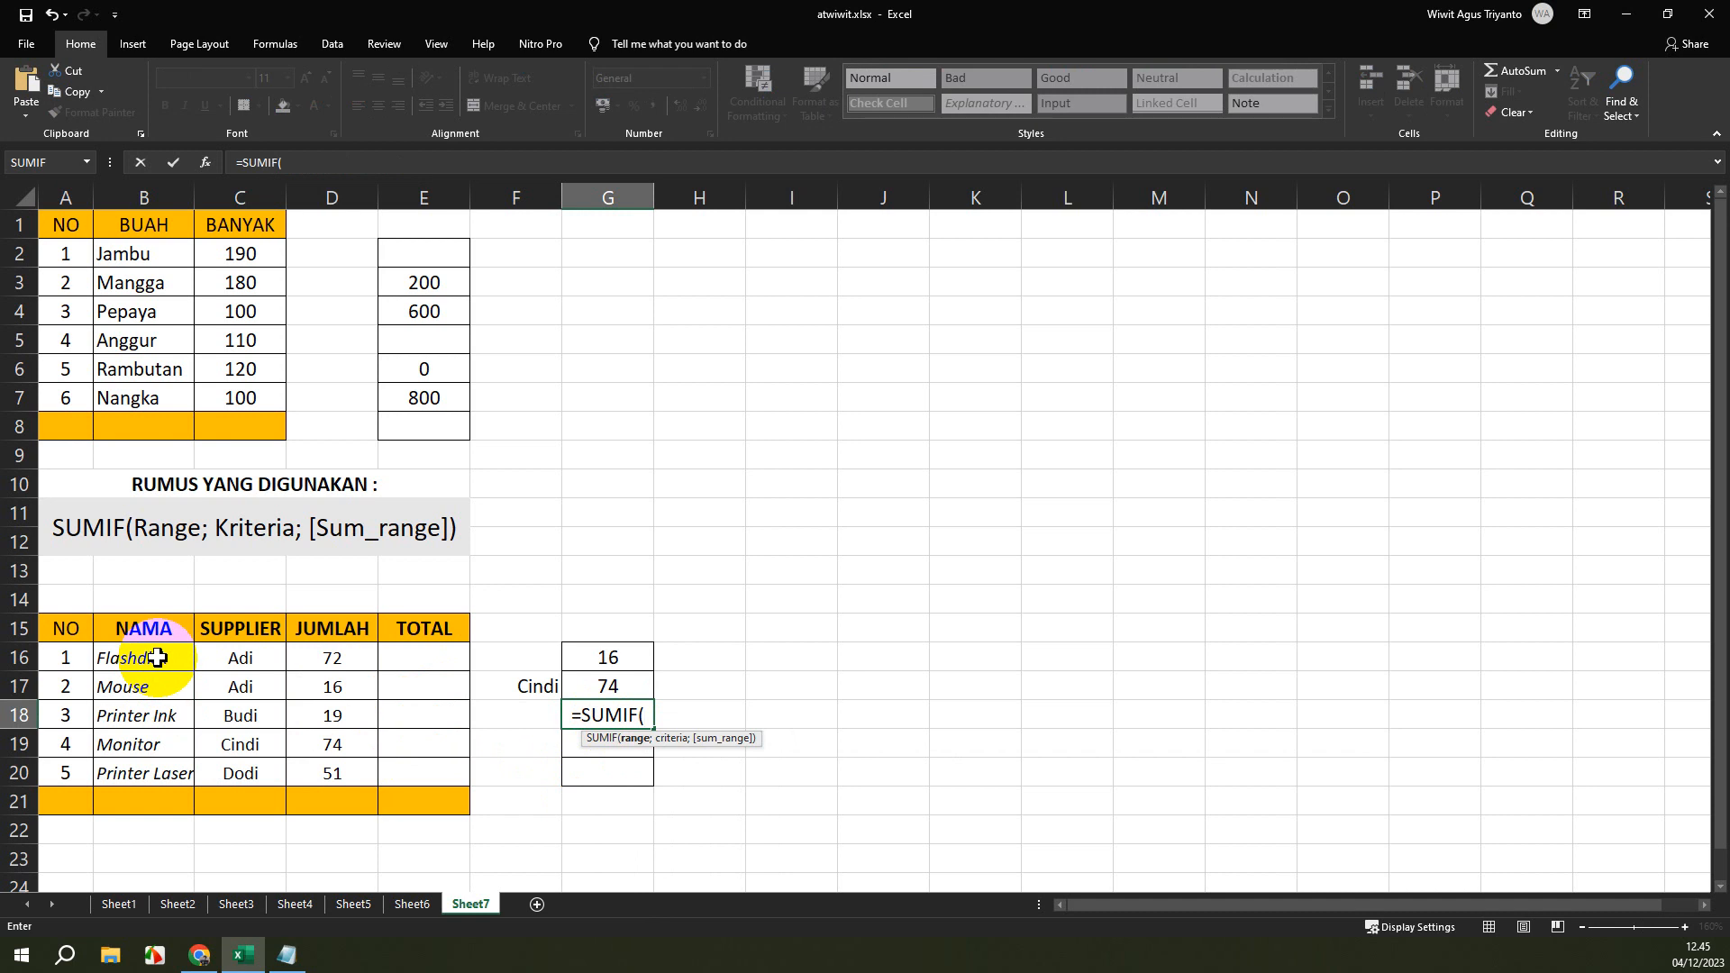
{"action": "left_click_drag", "start_coordinate": [158, 658], "coordinate": [163, 772]}
{"action": "type", "text": ";"}
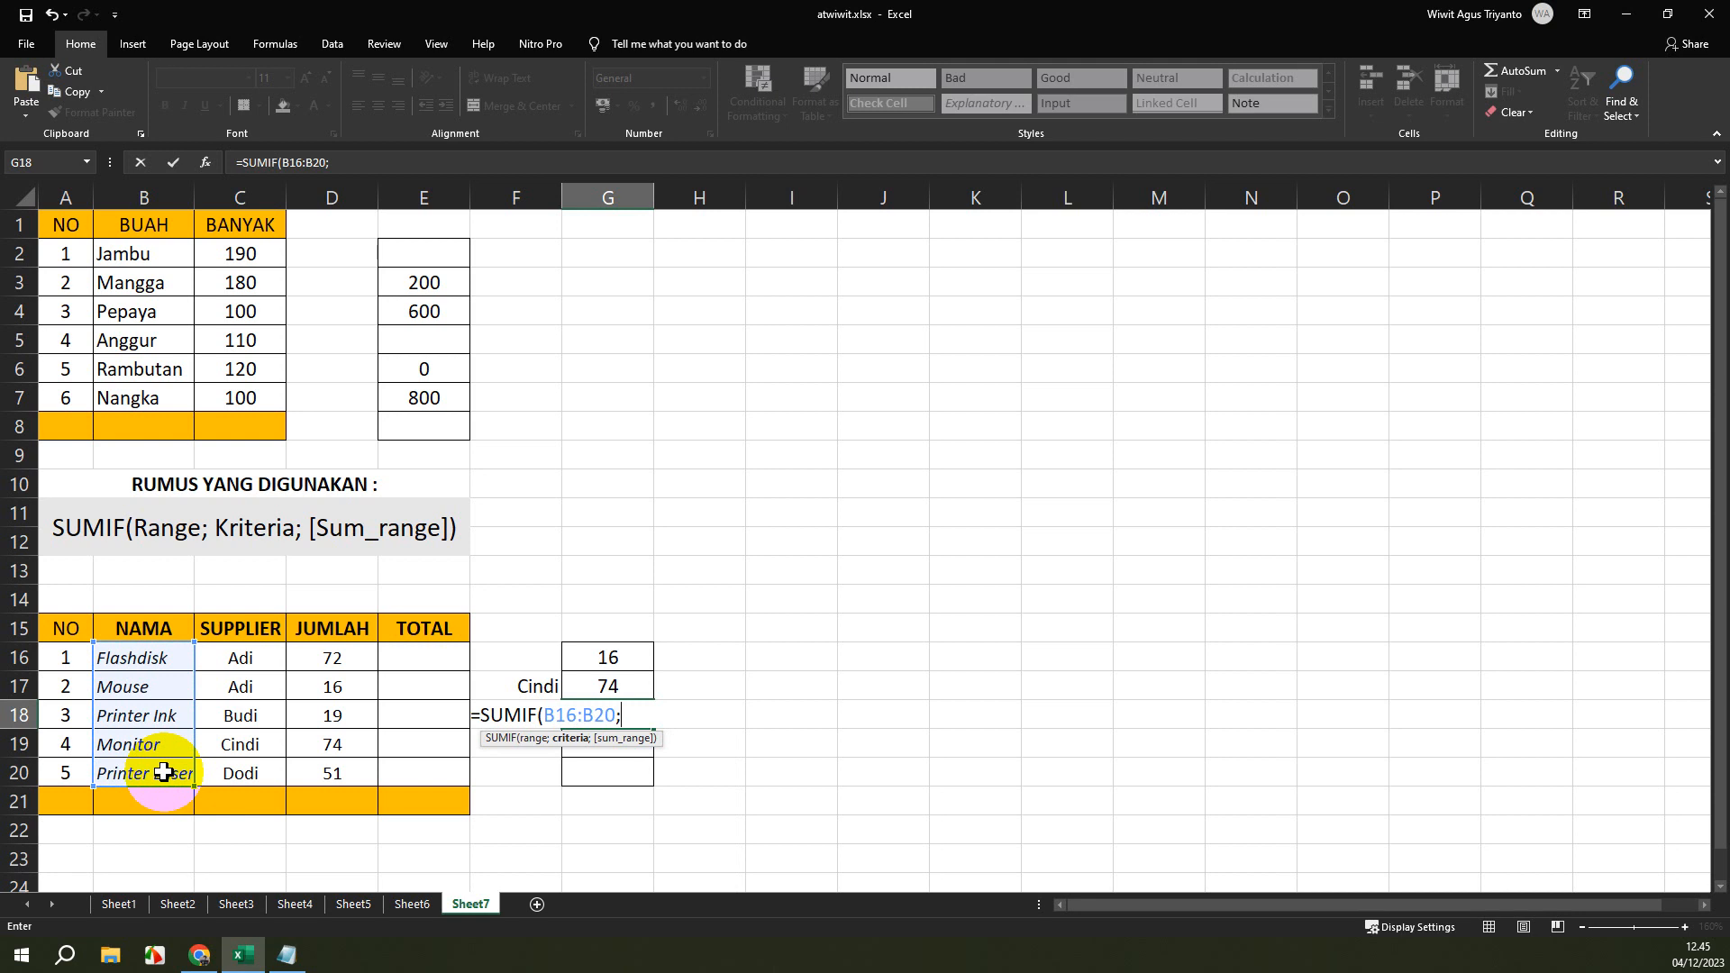
{"action": "type", "text": "\"pRINTER"}
Set the criterion of the G18 SUMIF formula to the wildcard text "Printer*".
{"action": "key", "text": "BackSpace"}
{"action": "key", "text": "BackSpace"}
{"action": "key", "text": "BackSpace"}
{"action": "key", "text": "BackSpace"}
{"action": "key", "text": "BackSpace"}
{"action": "key", "text": "BackSpace"}
{"action": "key", "text": "BackSpace"}
{"action": "type", "text": "Primter"}
{"action": "key", "text": "BackSpace"}
{"action": "key", "text": "BackSpace"}
{"action": "key", "text": "BackSpace"}
{"action": "key", "text": "BackSpace"}
{"action": "type", "text": "nter*\";"}
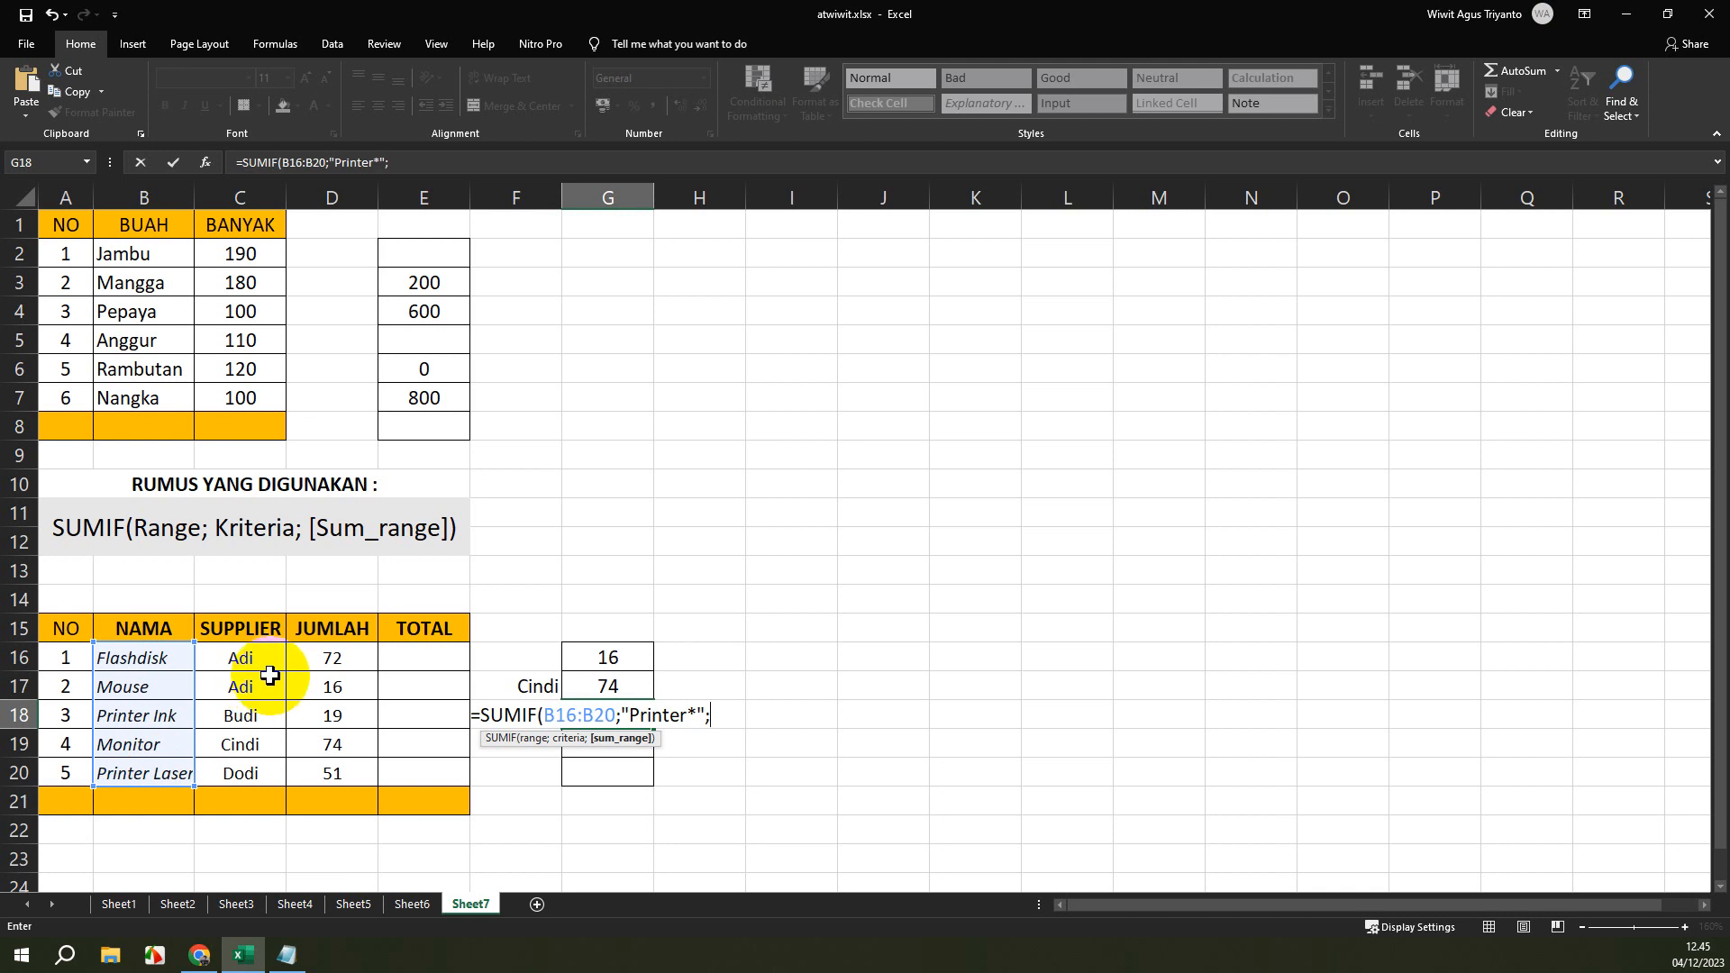
Add sum range D16:D20 to the G18 formula and enter it with the asterisk removed from the criterion.
{"action": "left_click_drag", "start_coordinate": [326, 657], "coordinate": [319, 770]}
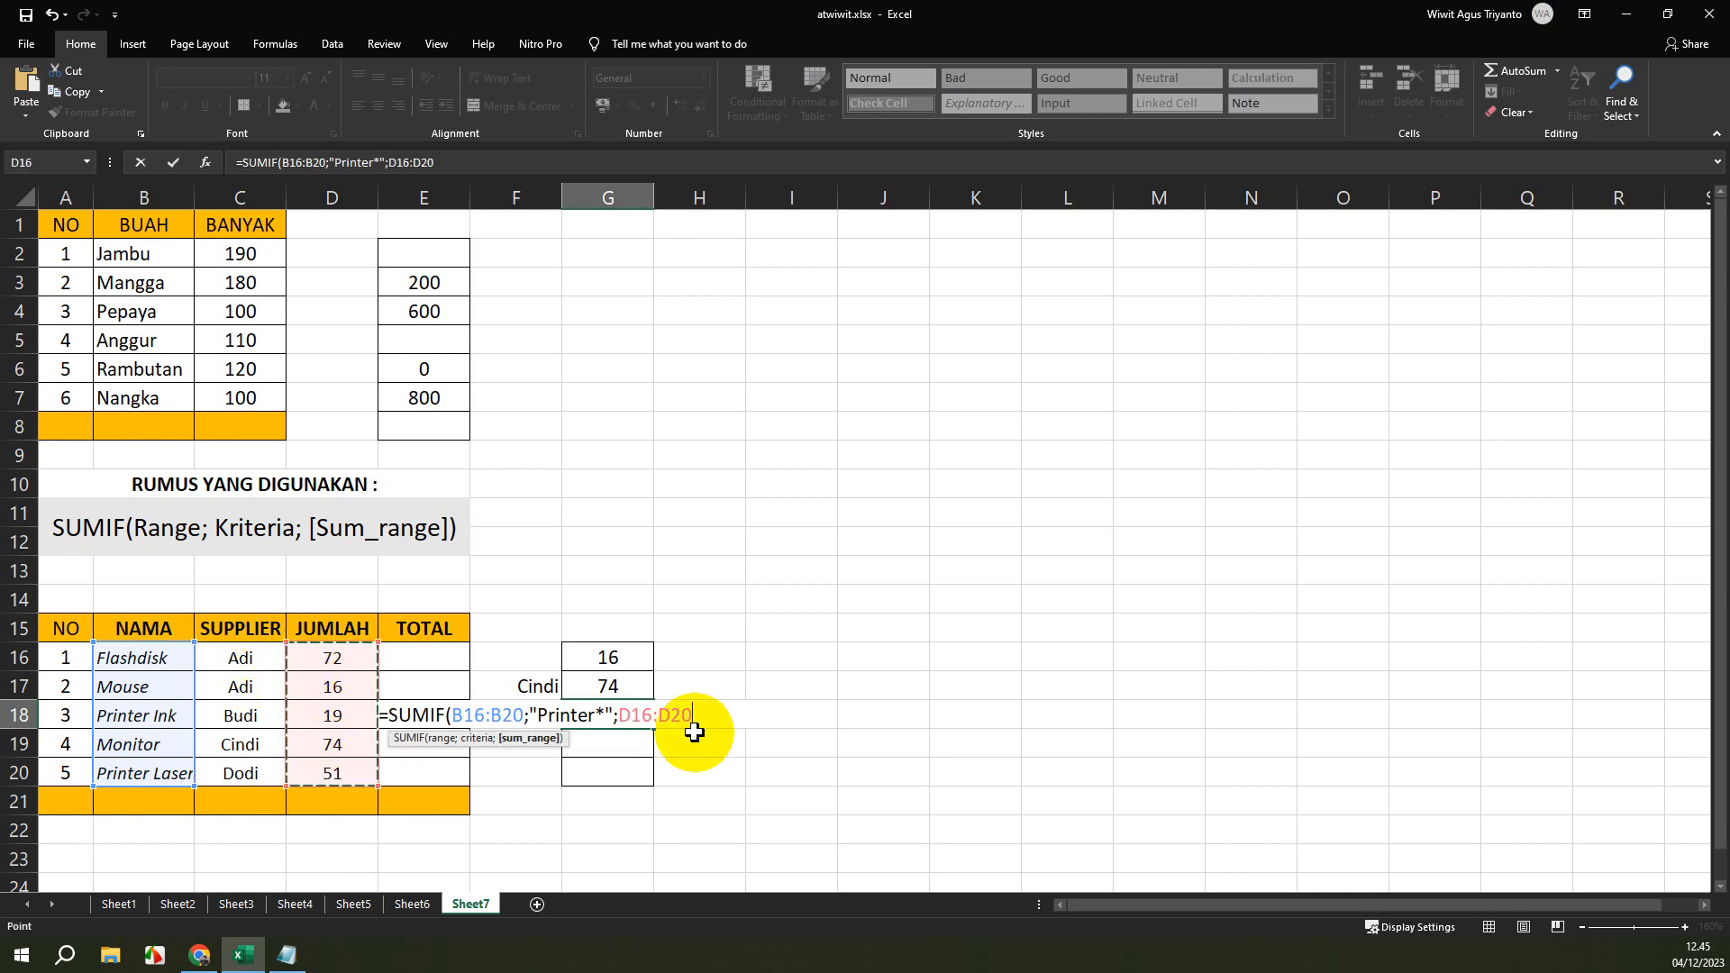
{"action": "type", "text": ")"}
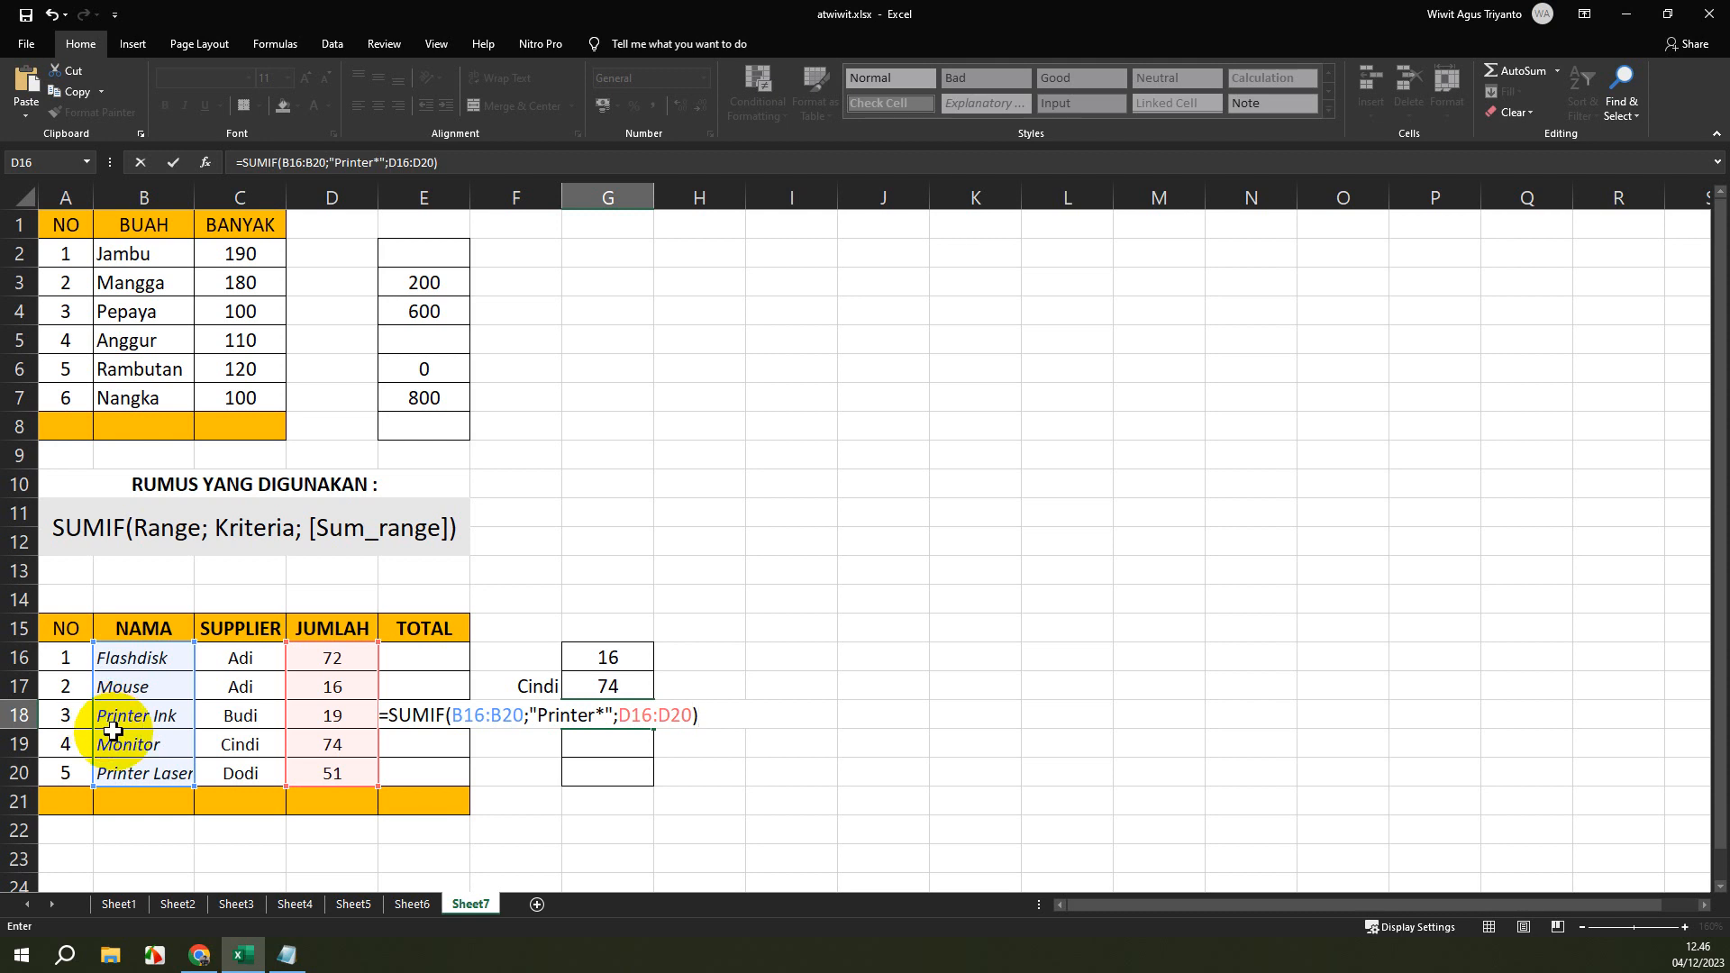
{"action": "left_click", "coordinate": [380, 163]}
{"action": "key", "text": "Return"}
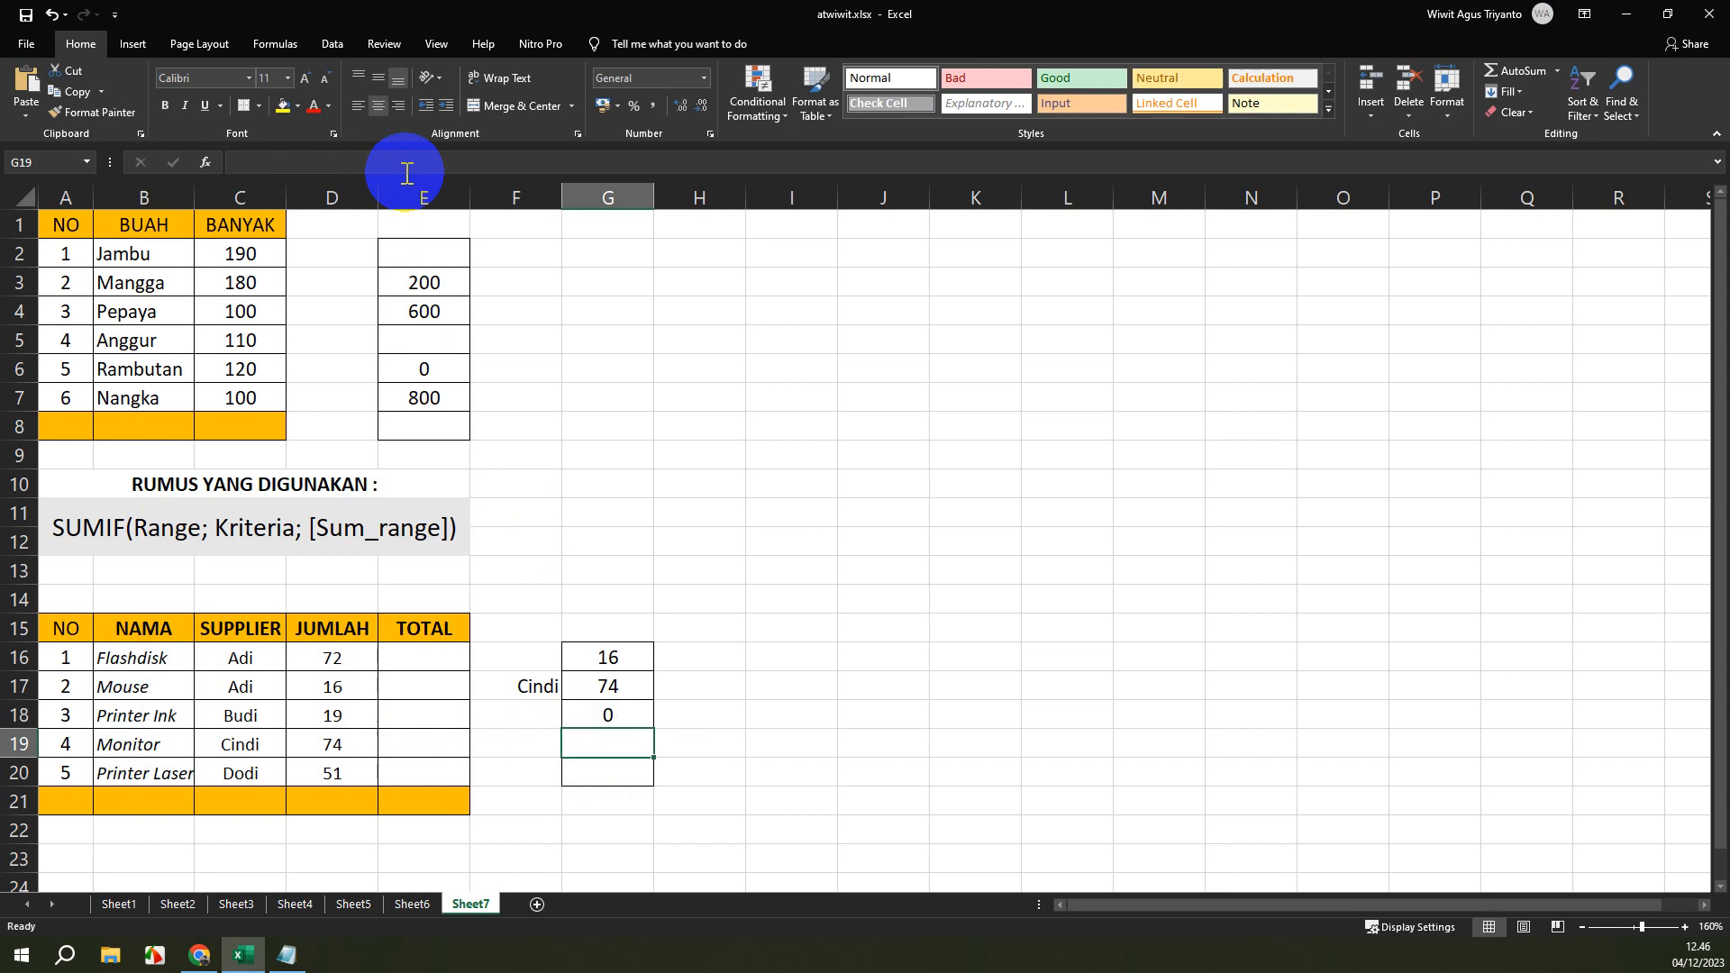
Change the SUMIF criterion in cell G18 to "Printer*" by adding the asterisk wildcard.
{"action": "left_click", "coordinate": [613, 715]}
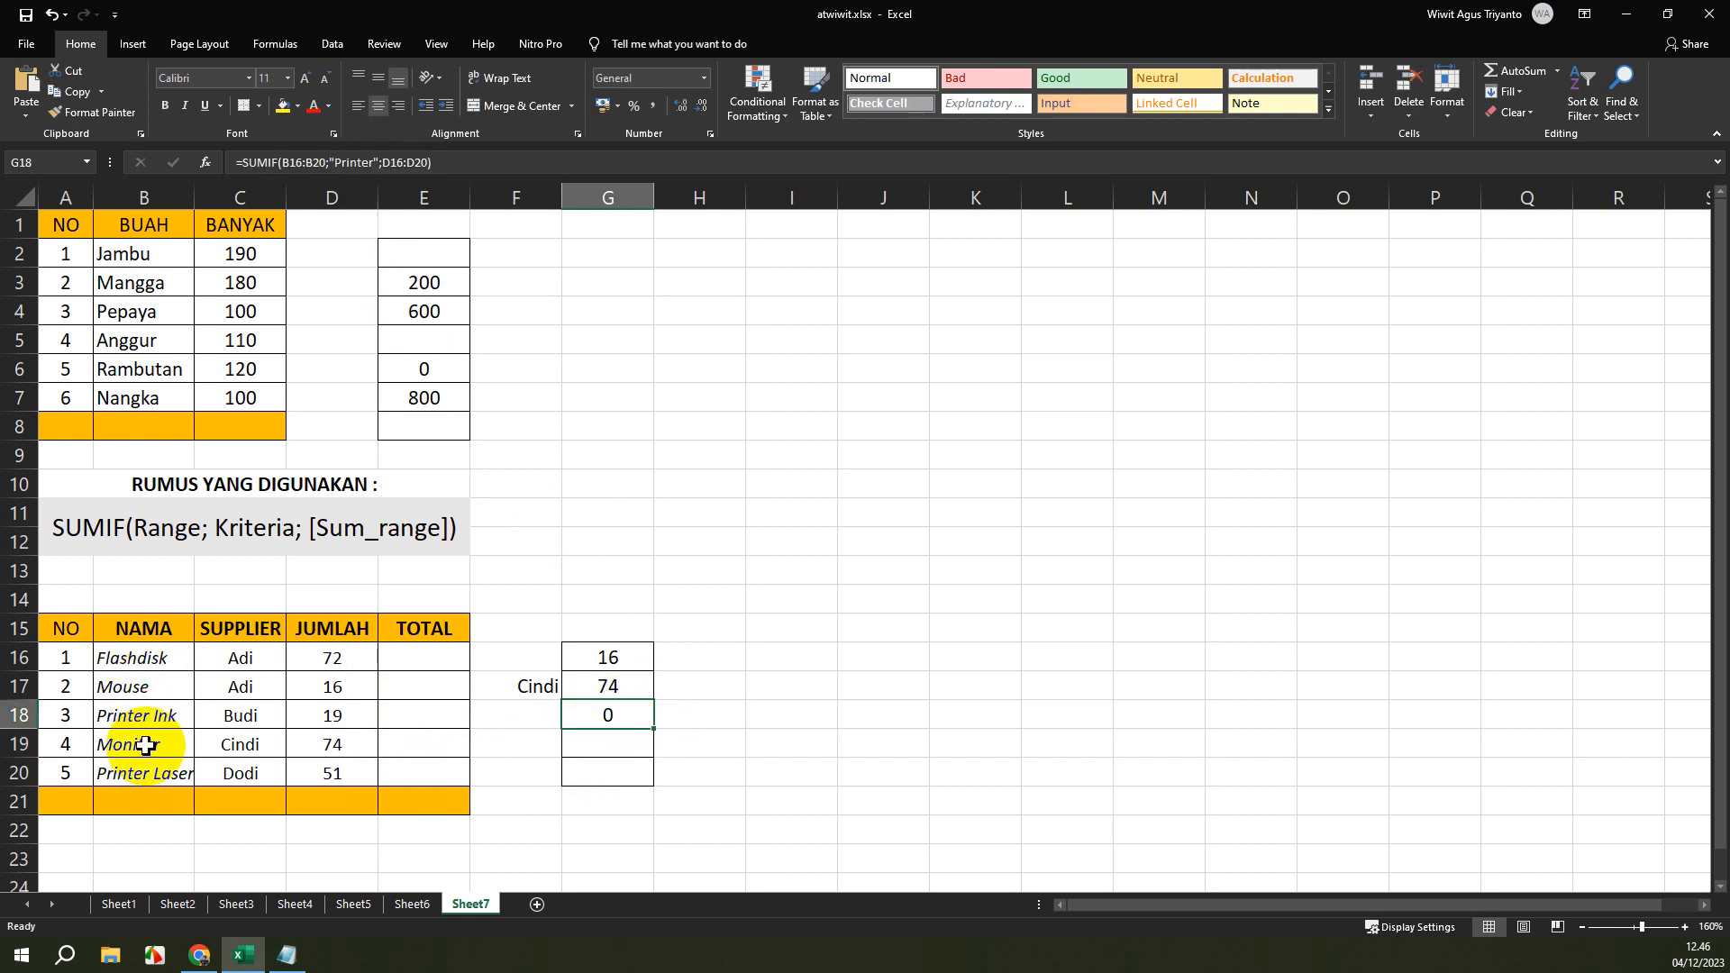
{"action": "left_click", "coordinate": [373, 161]}
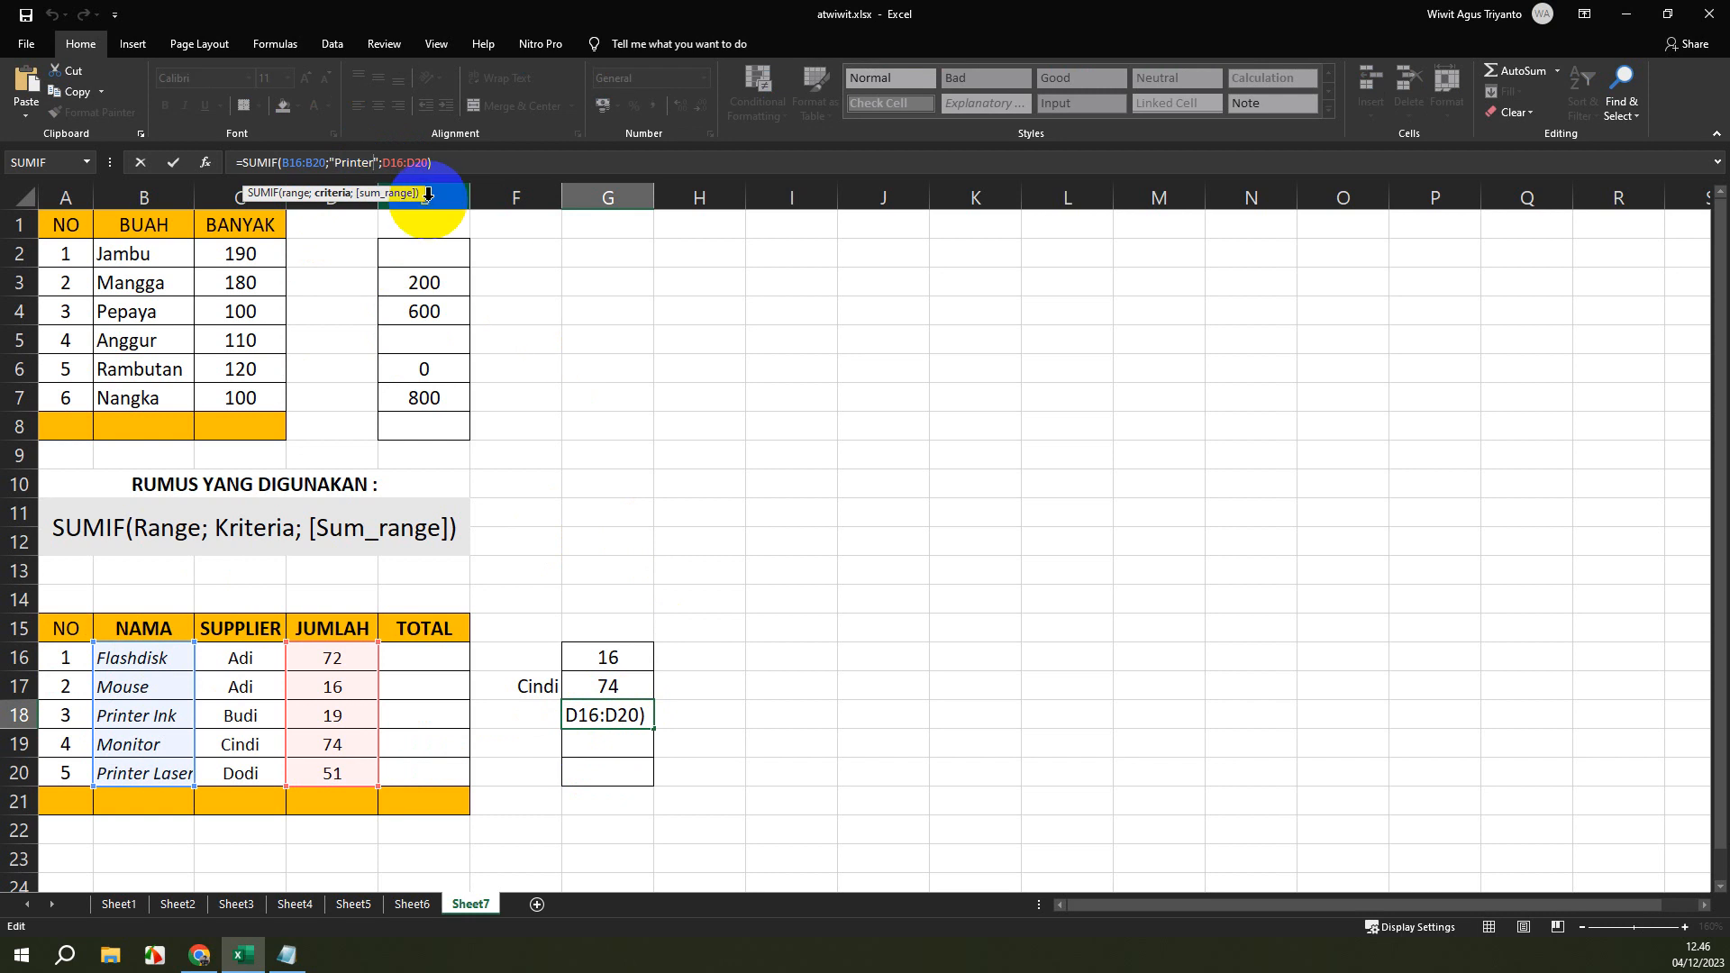
{"action": "type", "text": "*"}
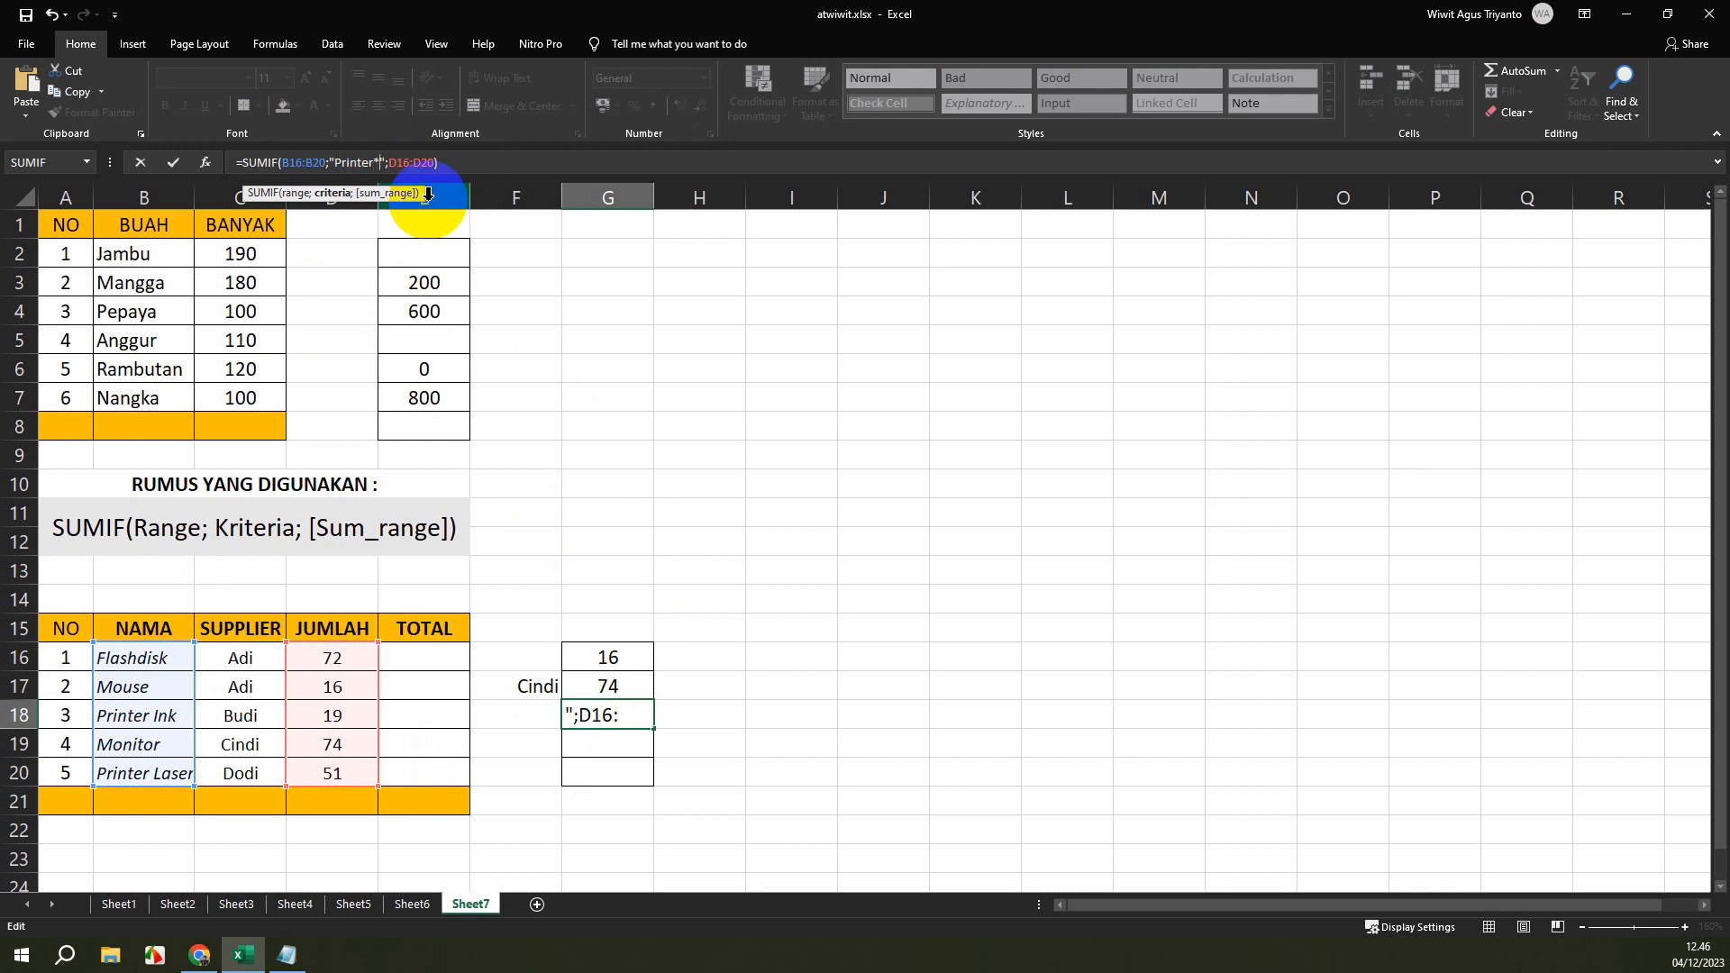
{"action": "key", "text": "Return"}
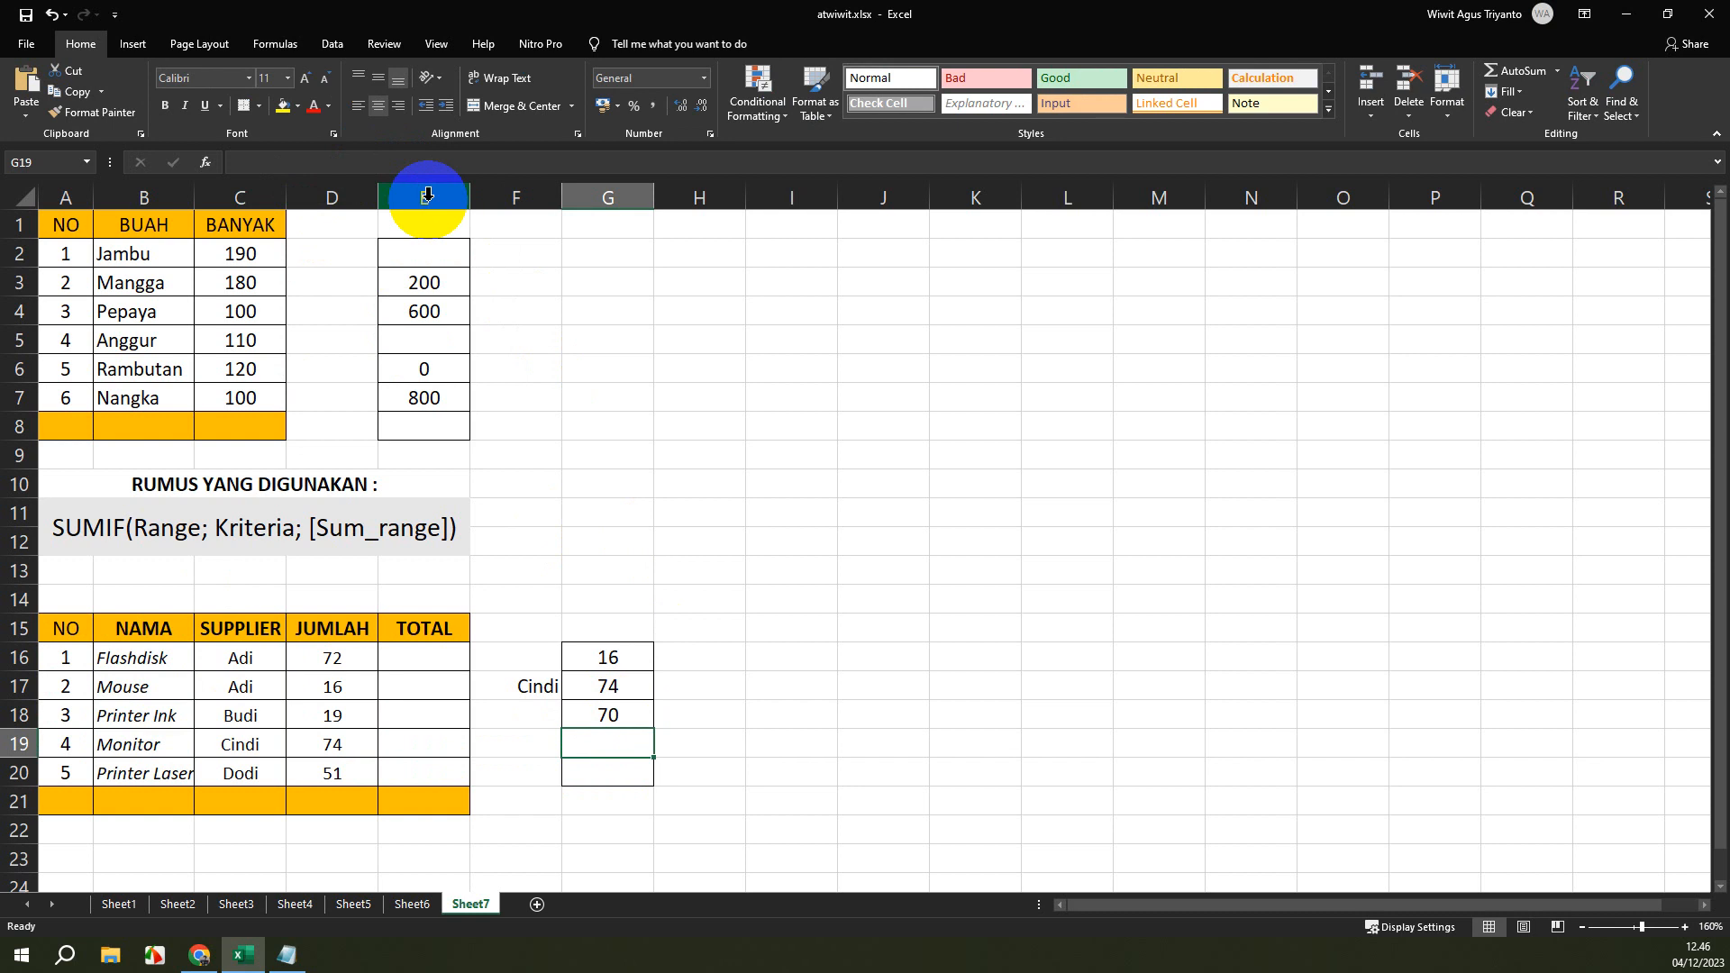
Review the wildcard criterion and the ranges of the SUMIF formula in cell G18.
{"action": "left_click", "coordinate": [631, 715]}
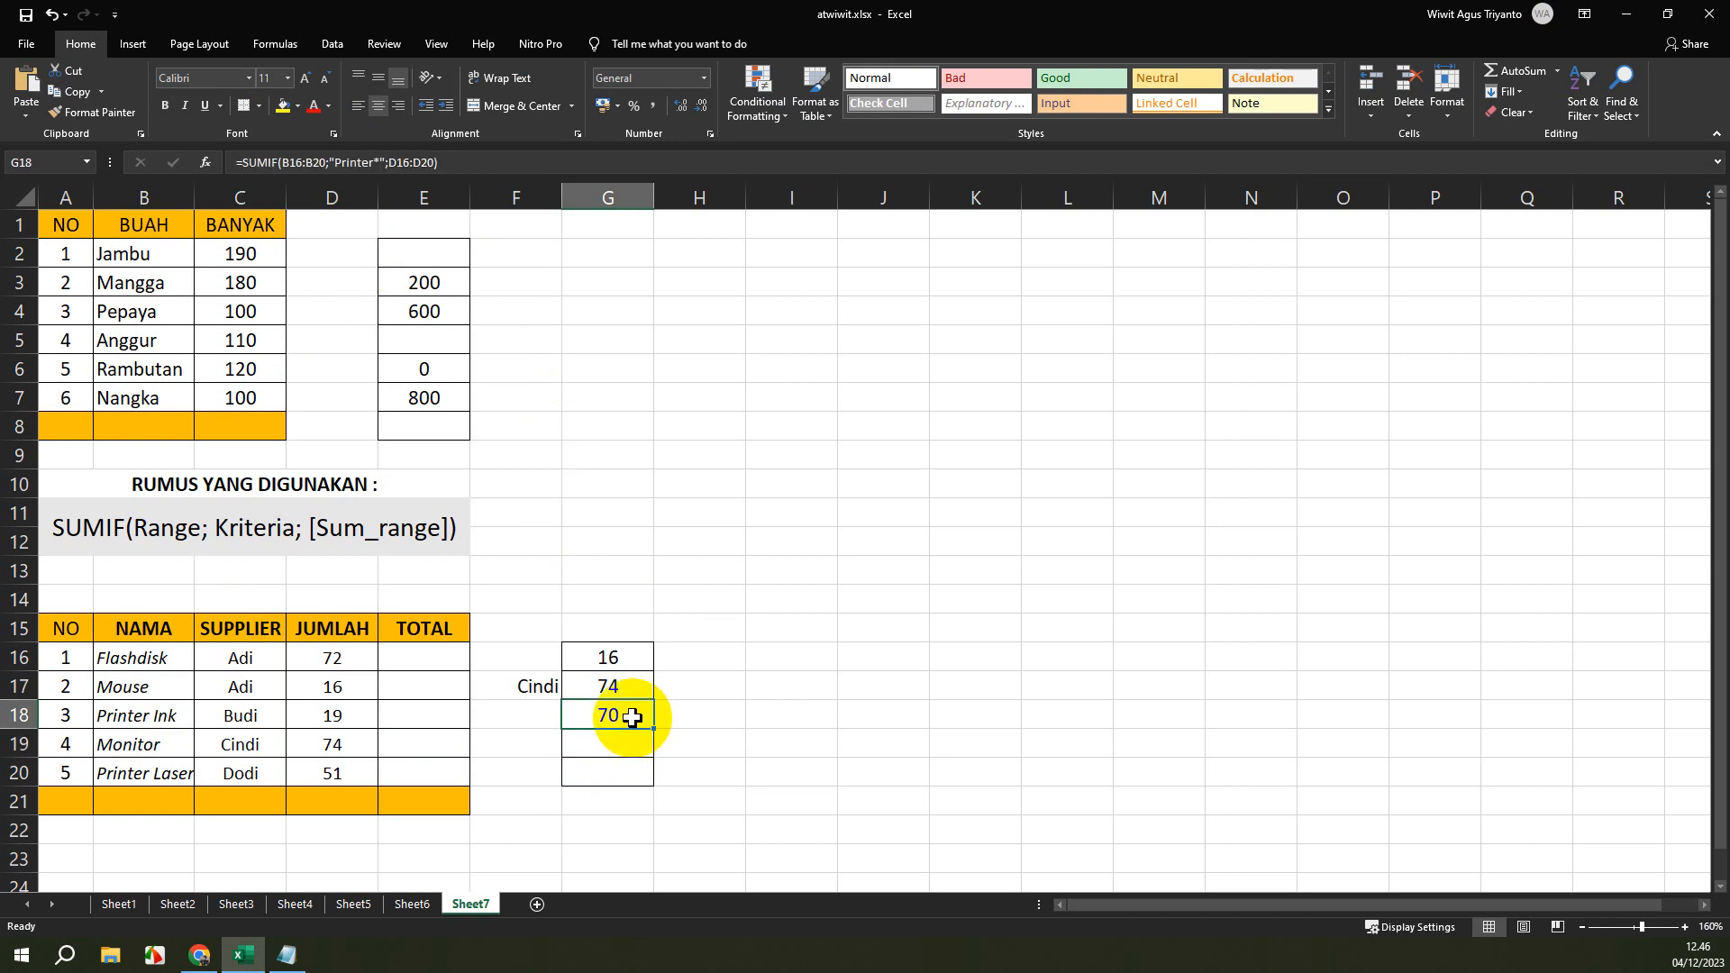
{"action": "left_click", "coordinate": [348, 162]}
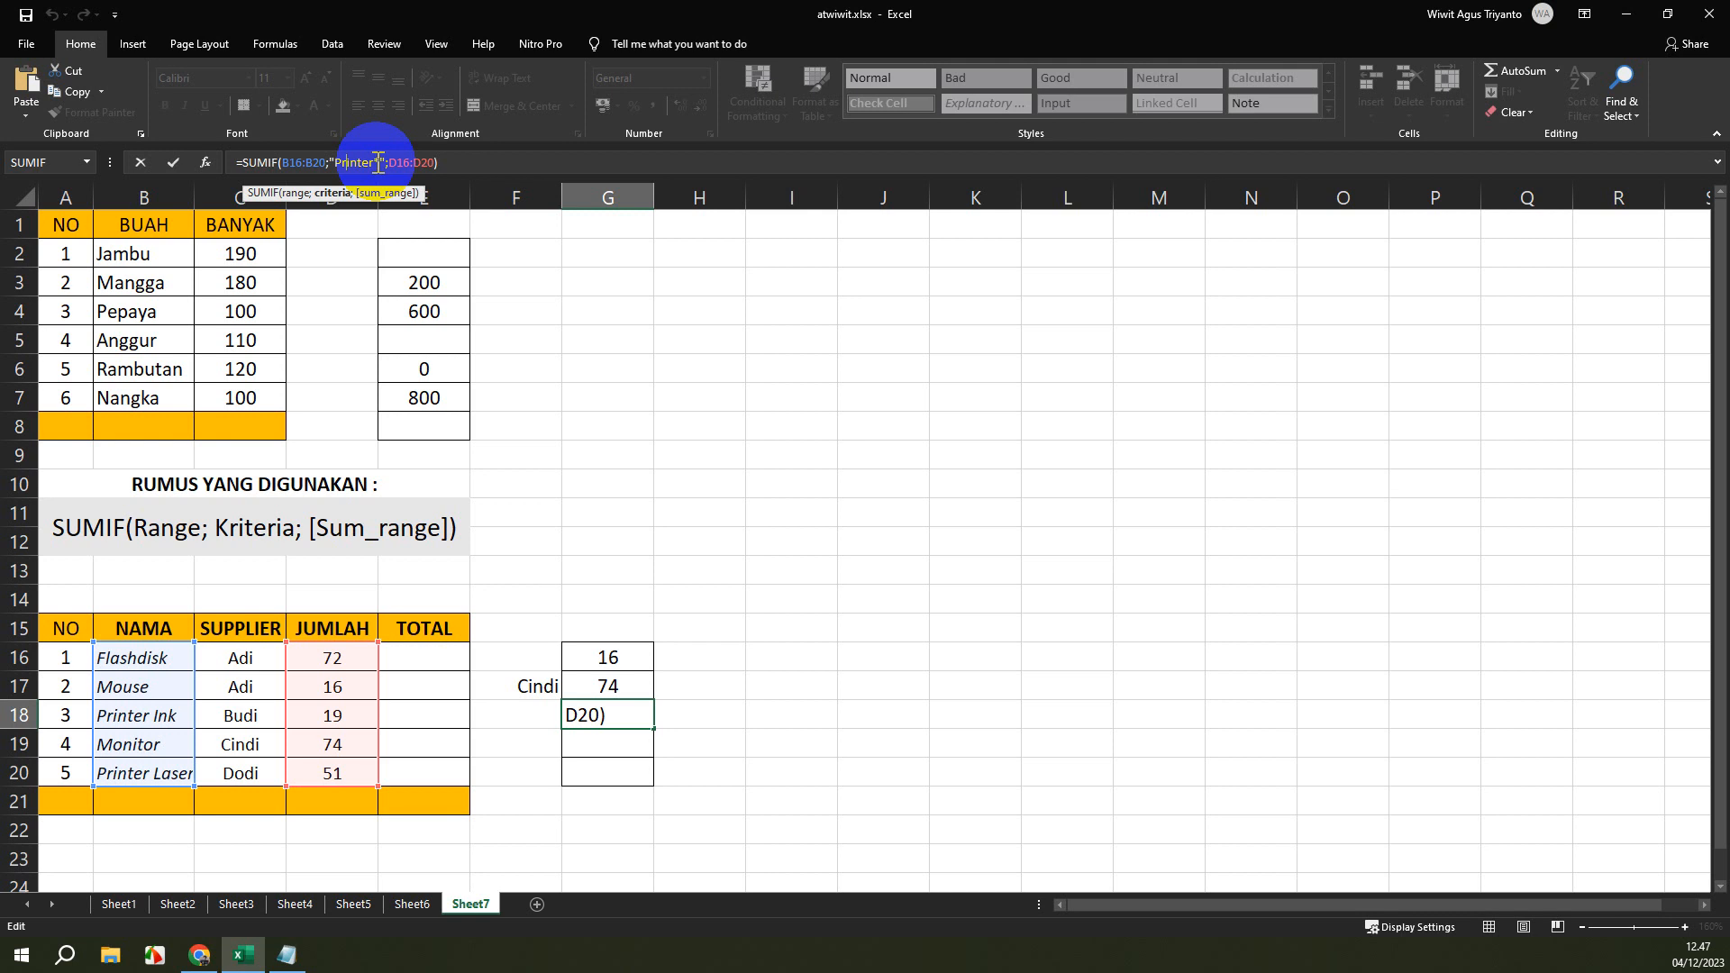
{"action": "key", "text": "ctrl+Return"}
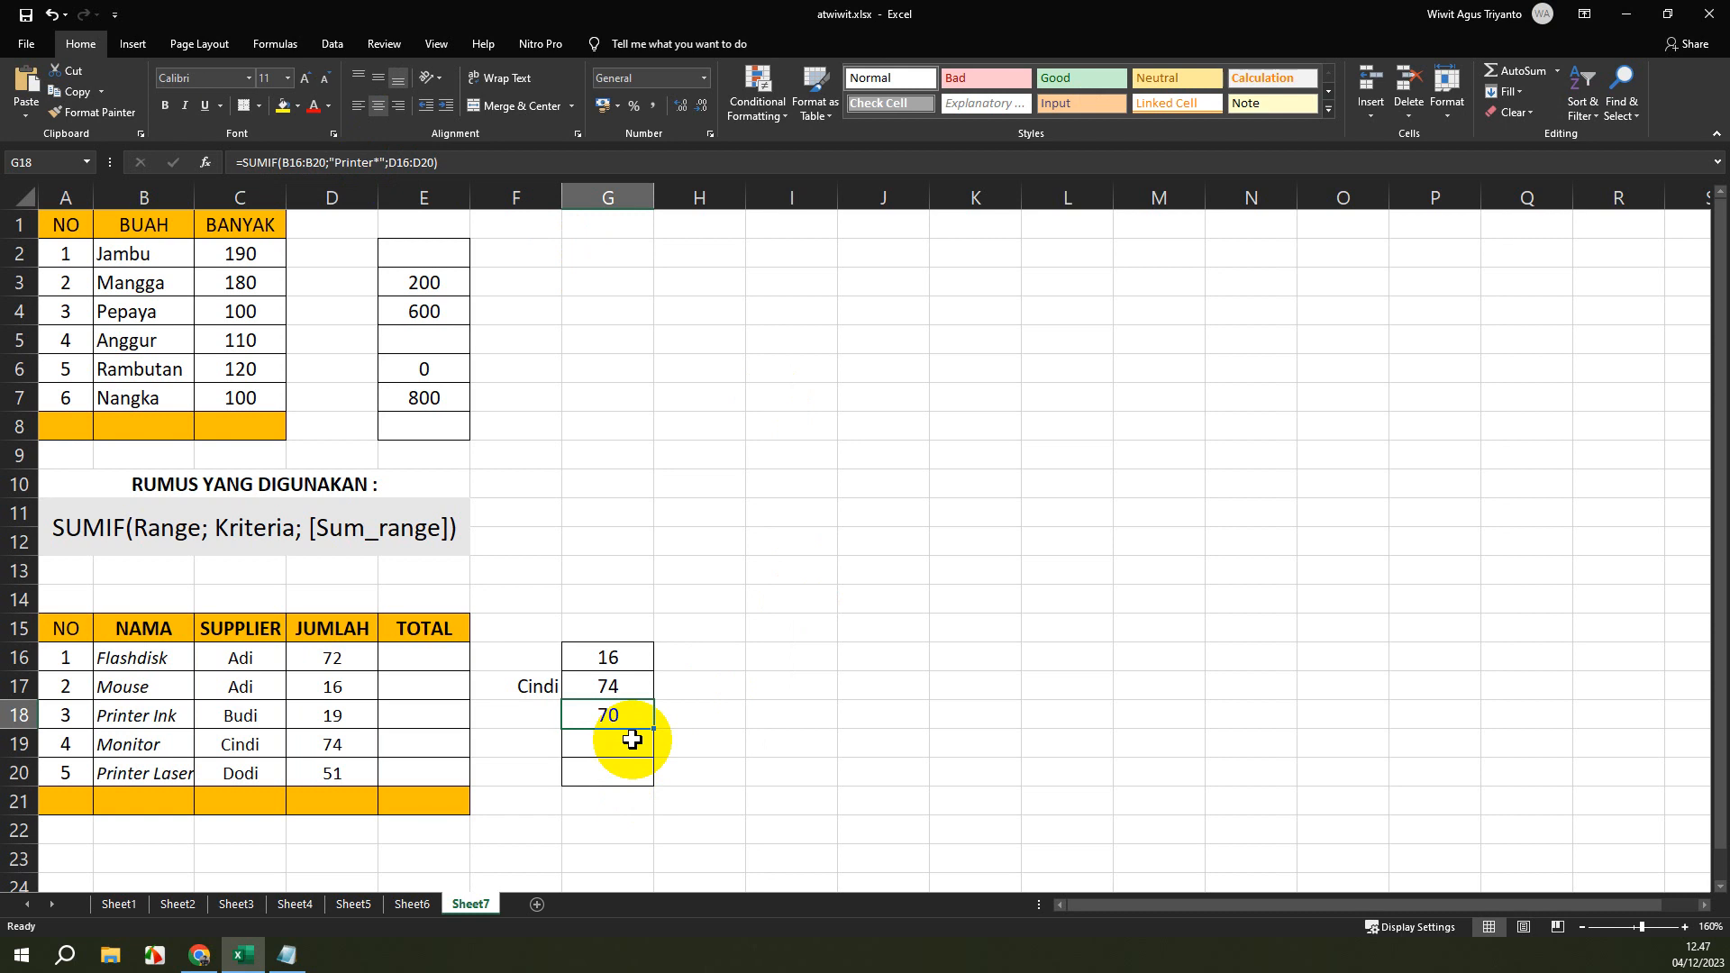
Start a SUMIF formula in cell G19 with the names in B16:B20 as its range.
{"action": "left_click", "coordinate": [631, 739]}
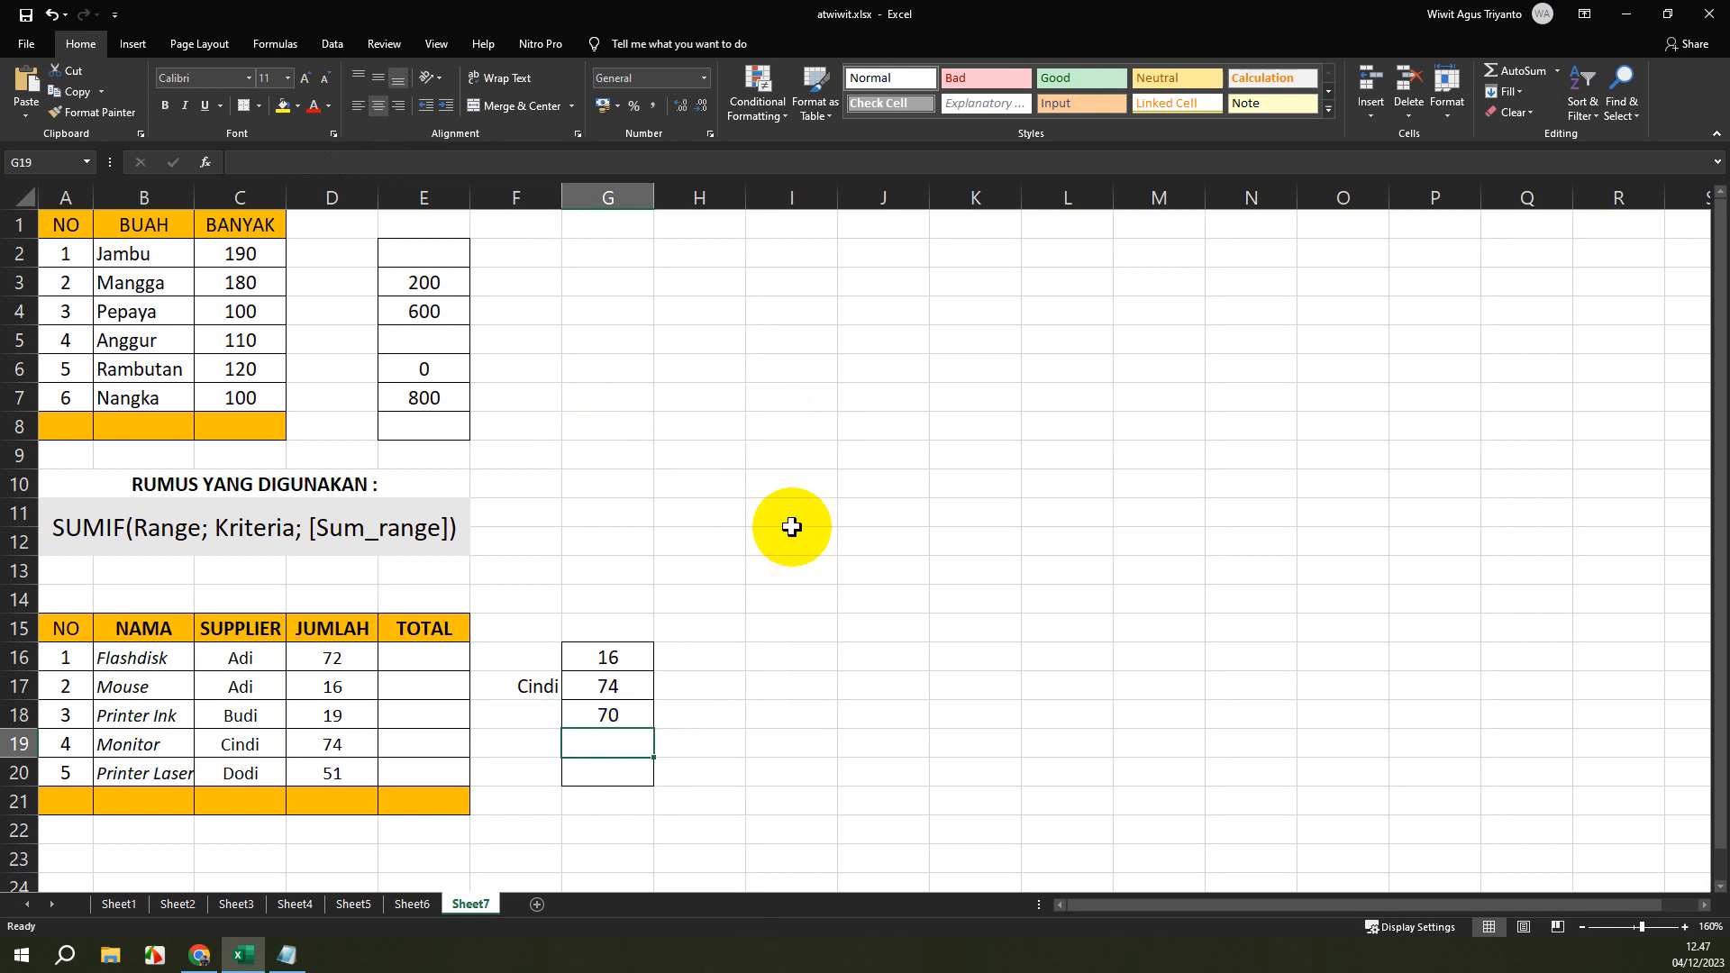
{"action": "left_click", "coordinate": [426, 164]}
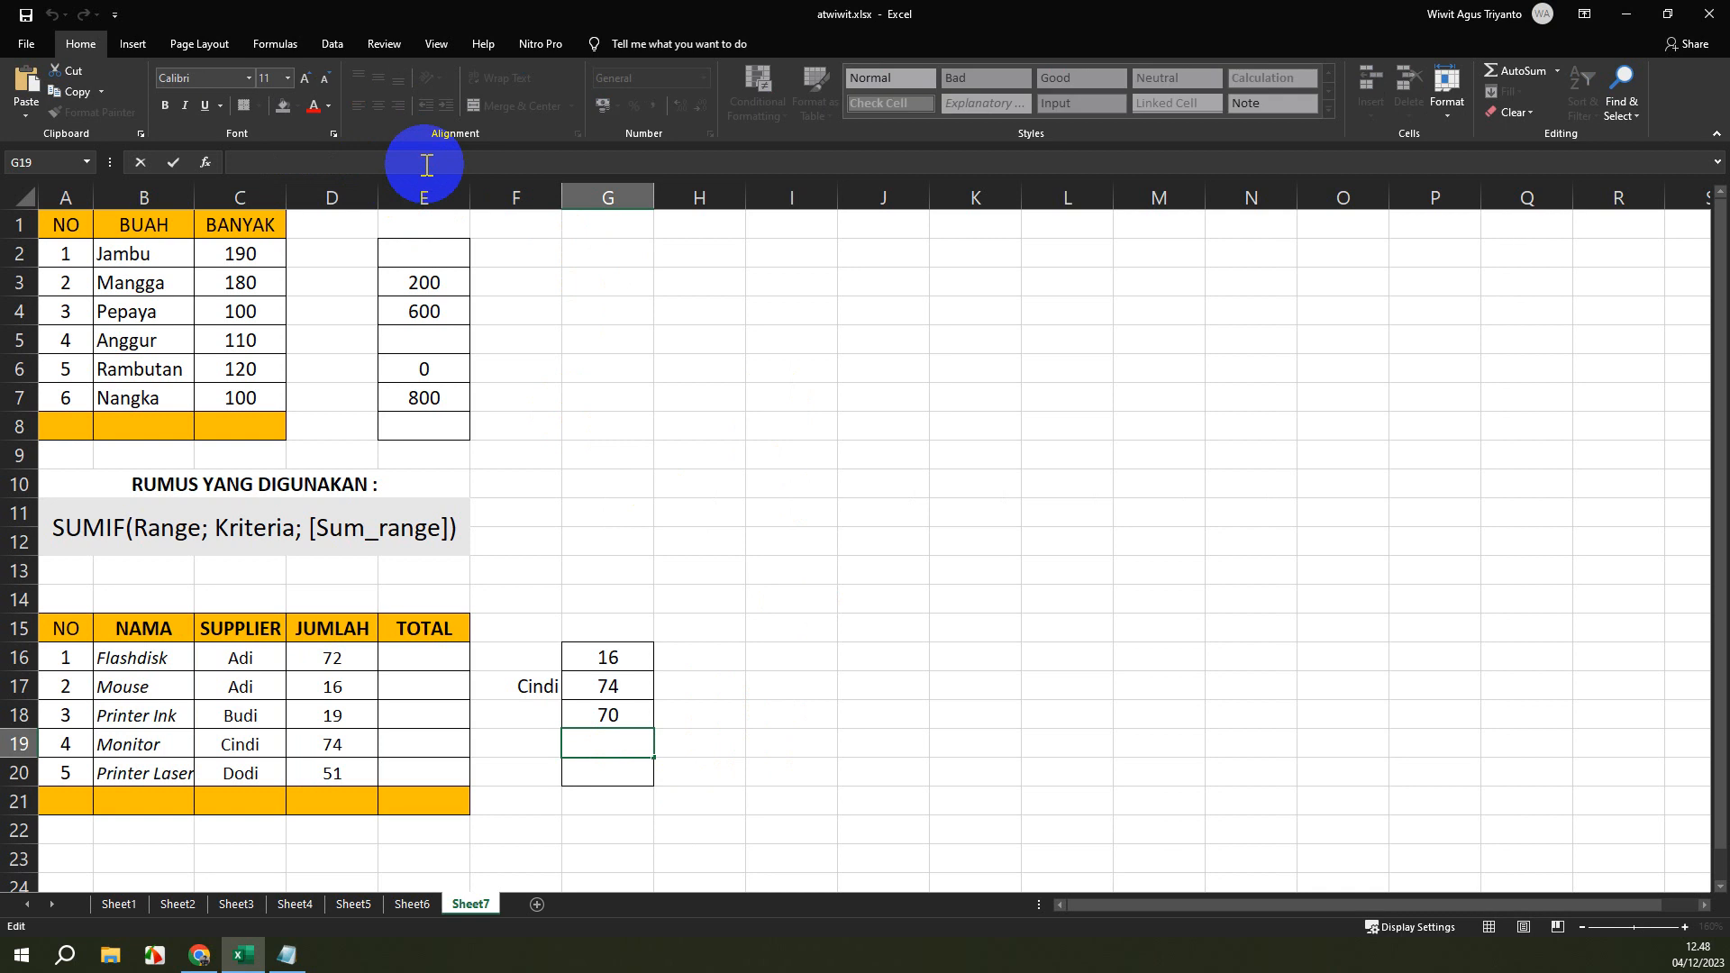
{"action": "type", "text": "="}
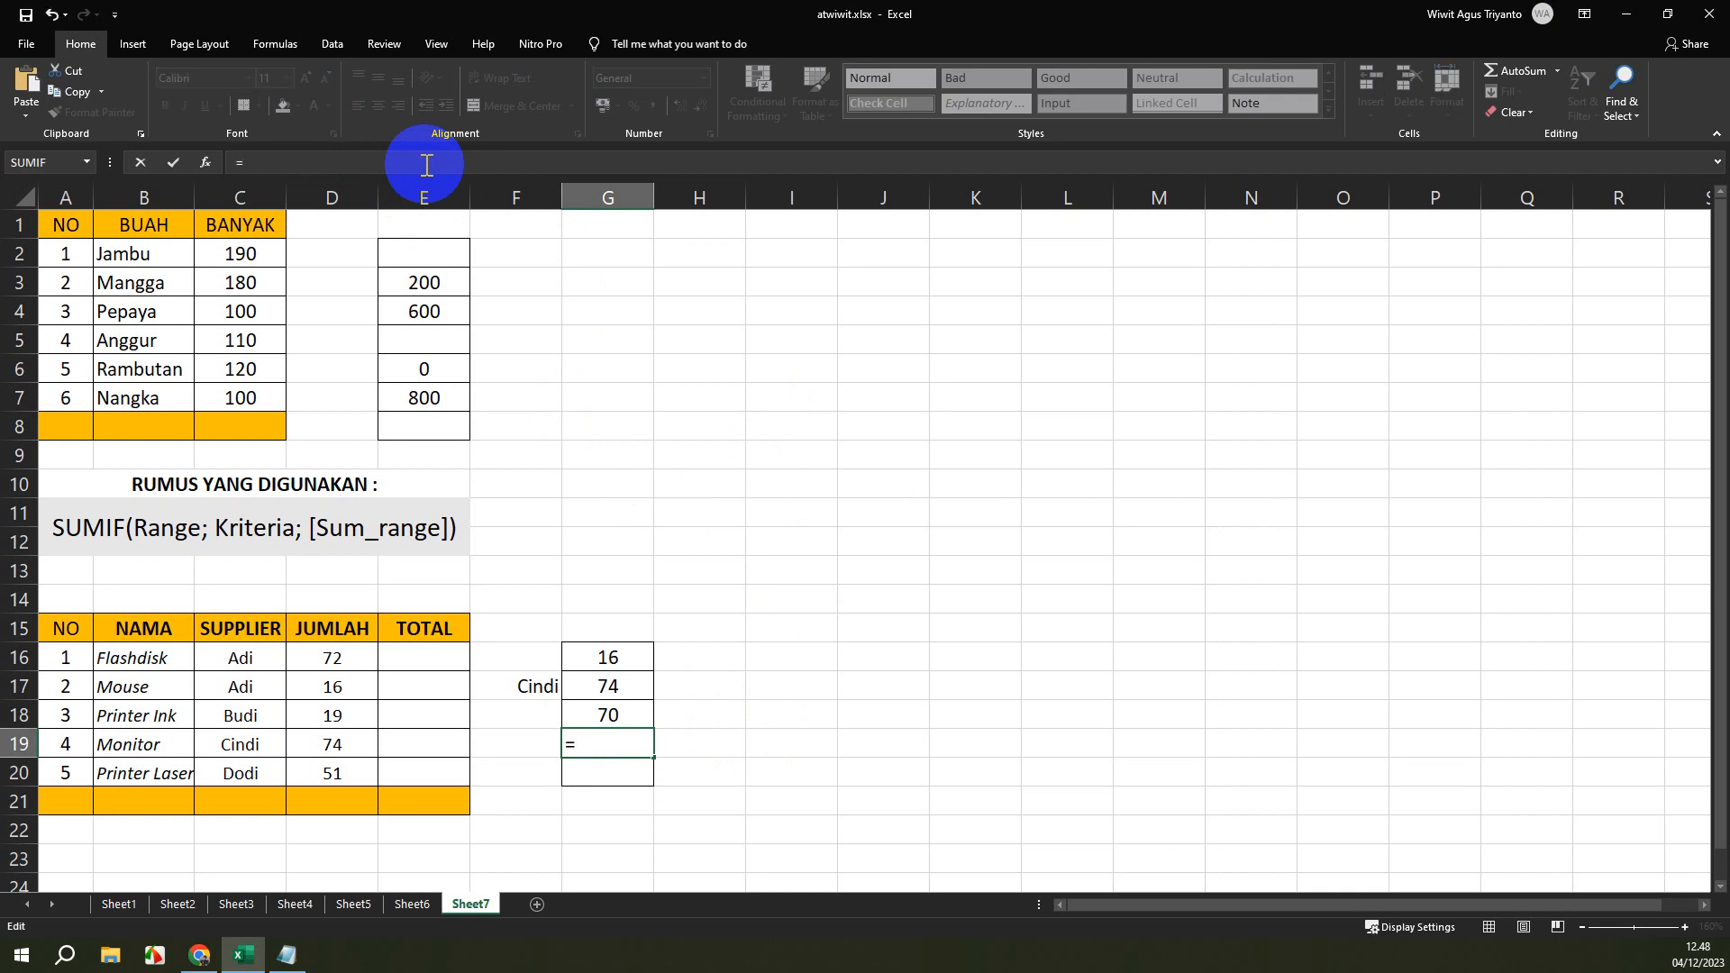
{"action": "type", "text": "SUM"}
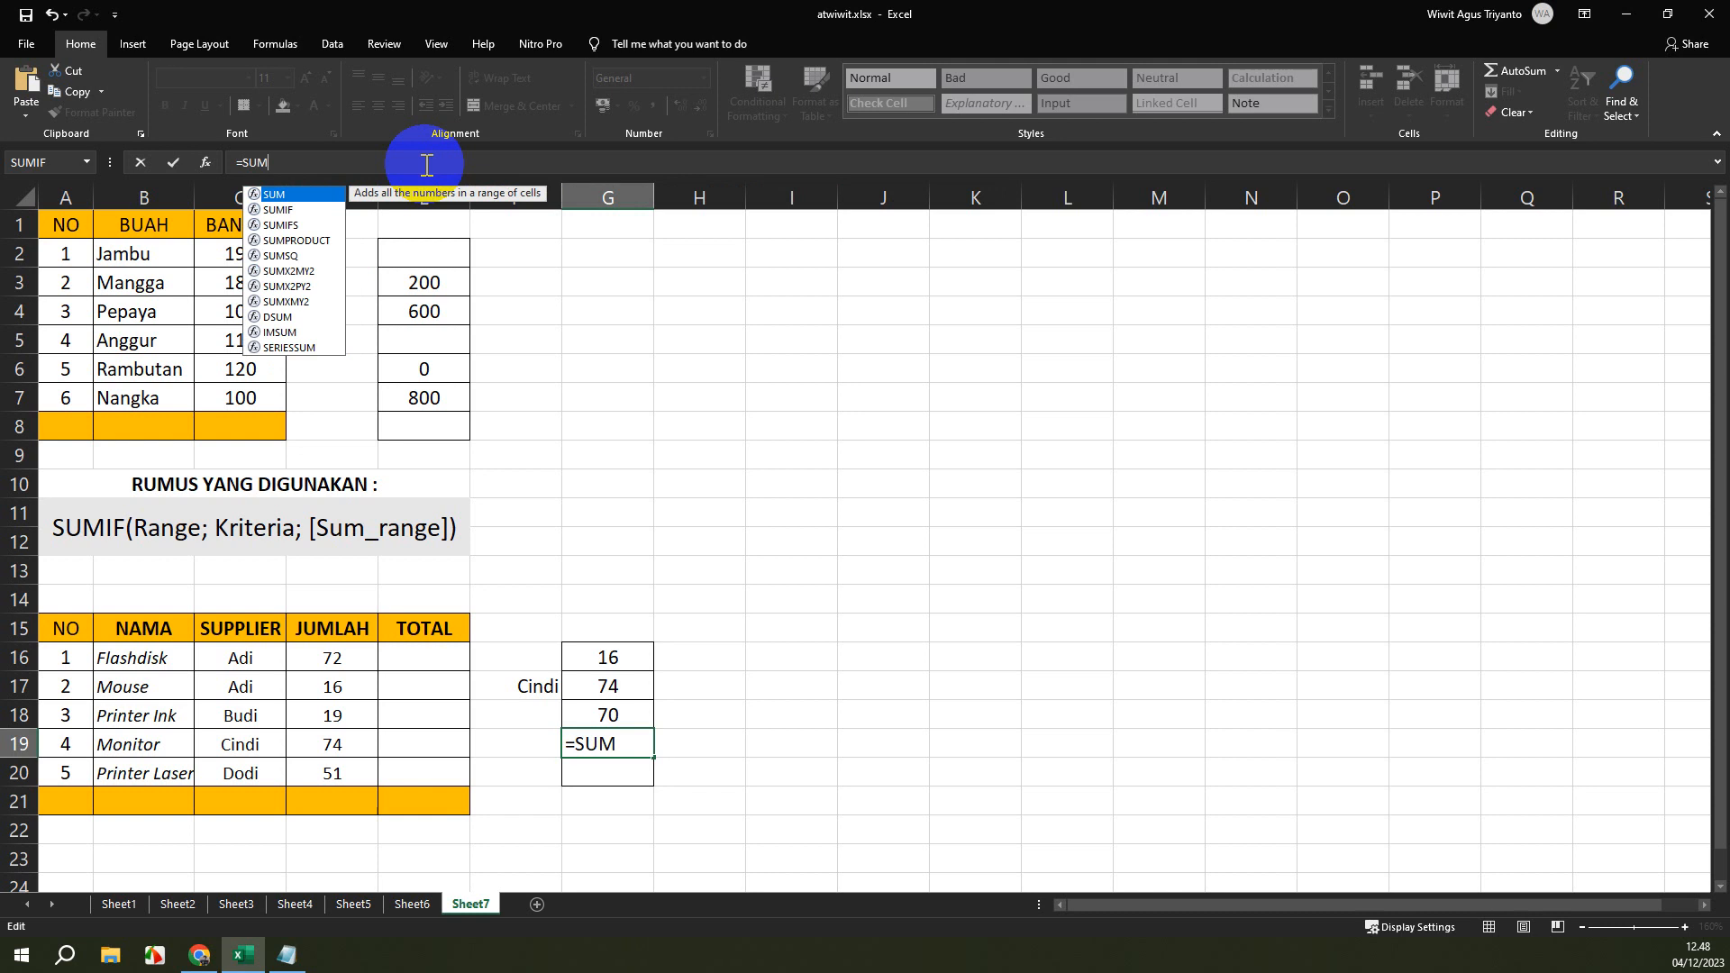
{"action": "type", "text": "IF("}
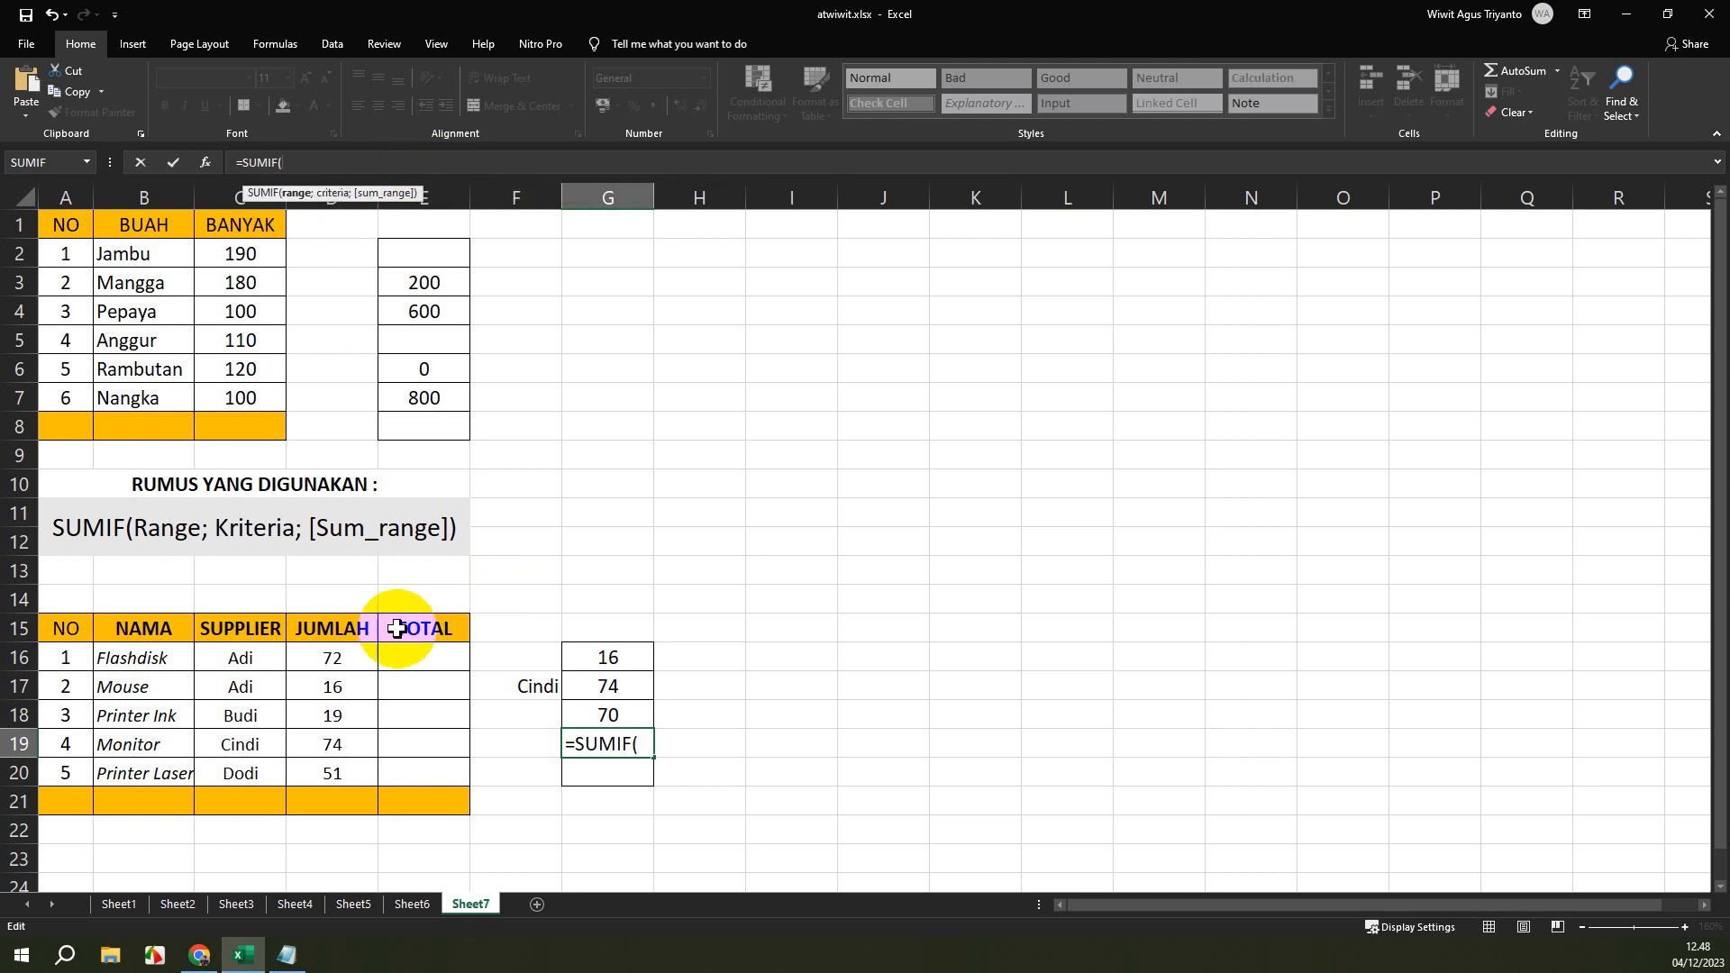
{"action": "left_click", "coordinate": [153, 659]}
{"action": "left_click_drag", "start_coordinate": [153, 714], "coordinate": [152, 770]}
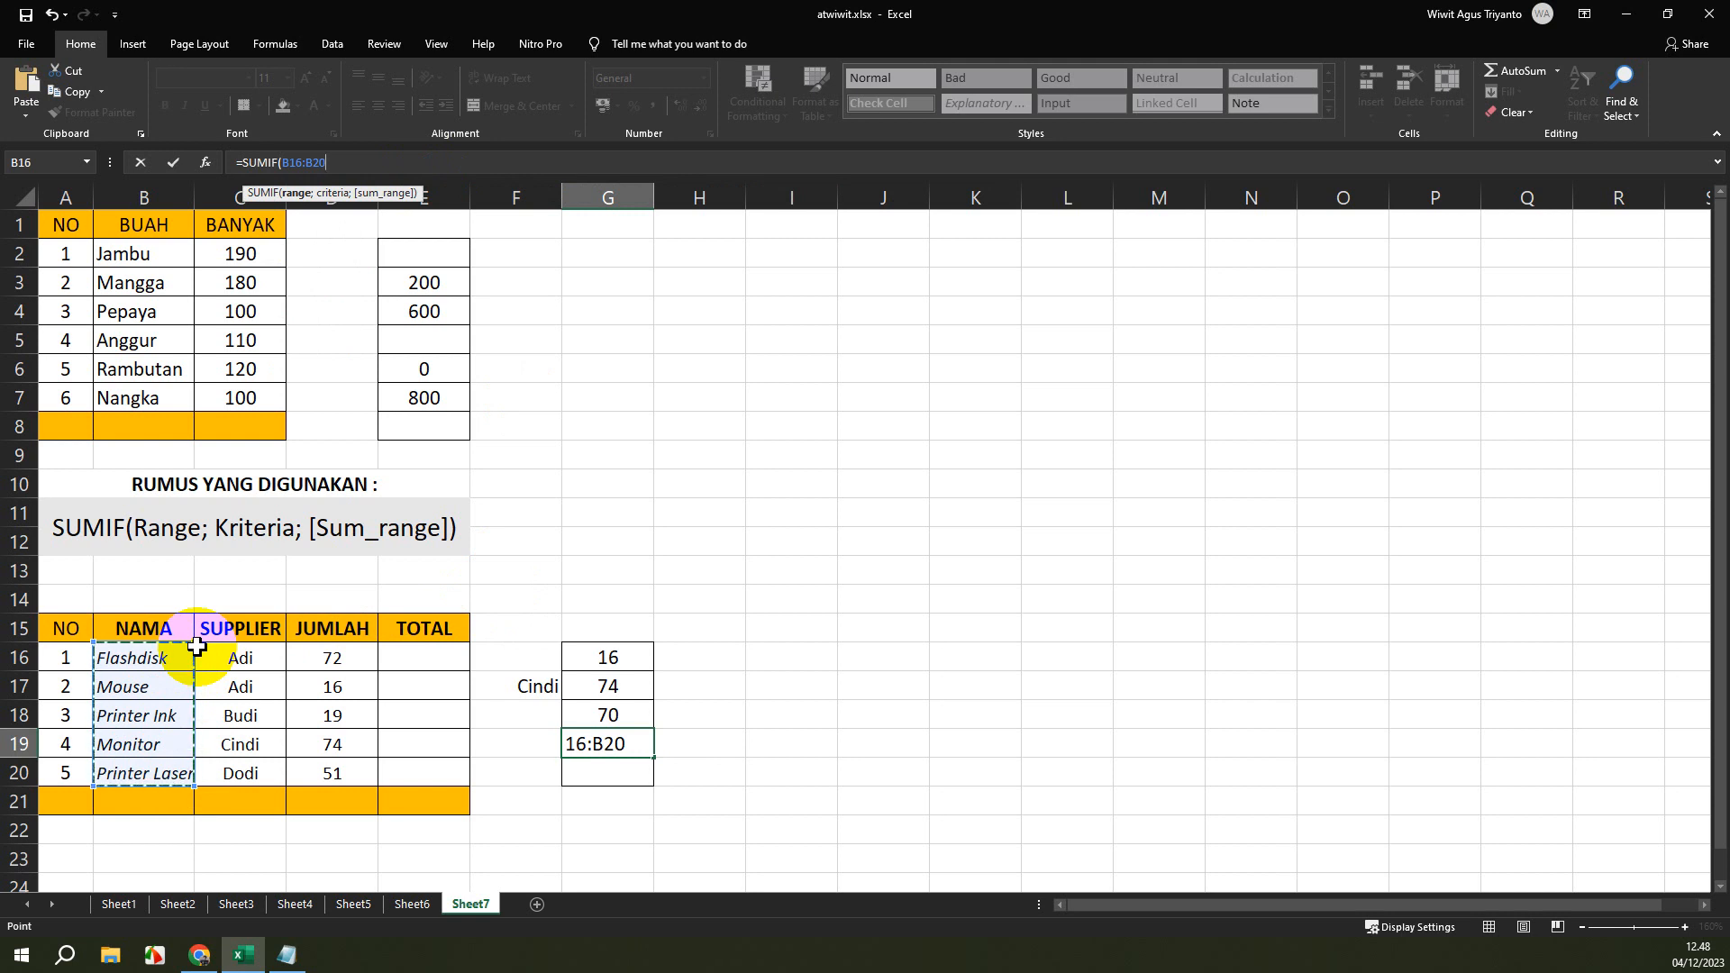
{"action": "type", "text": ";"}
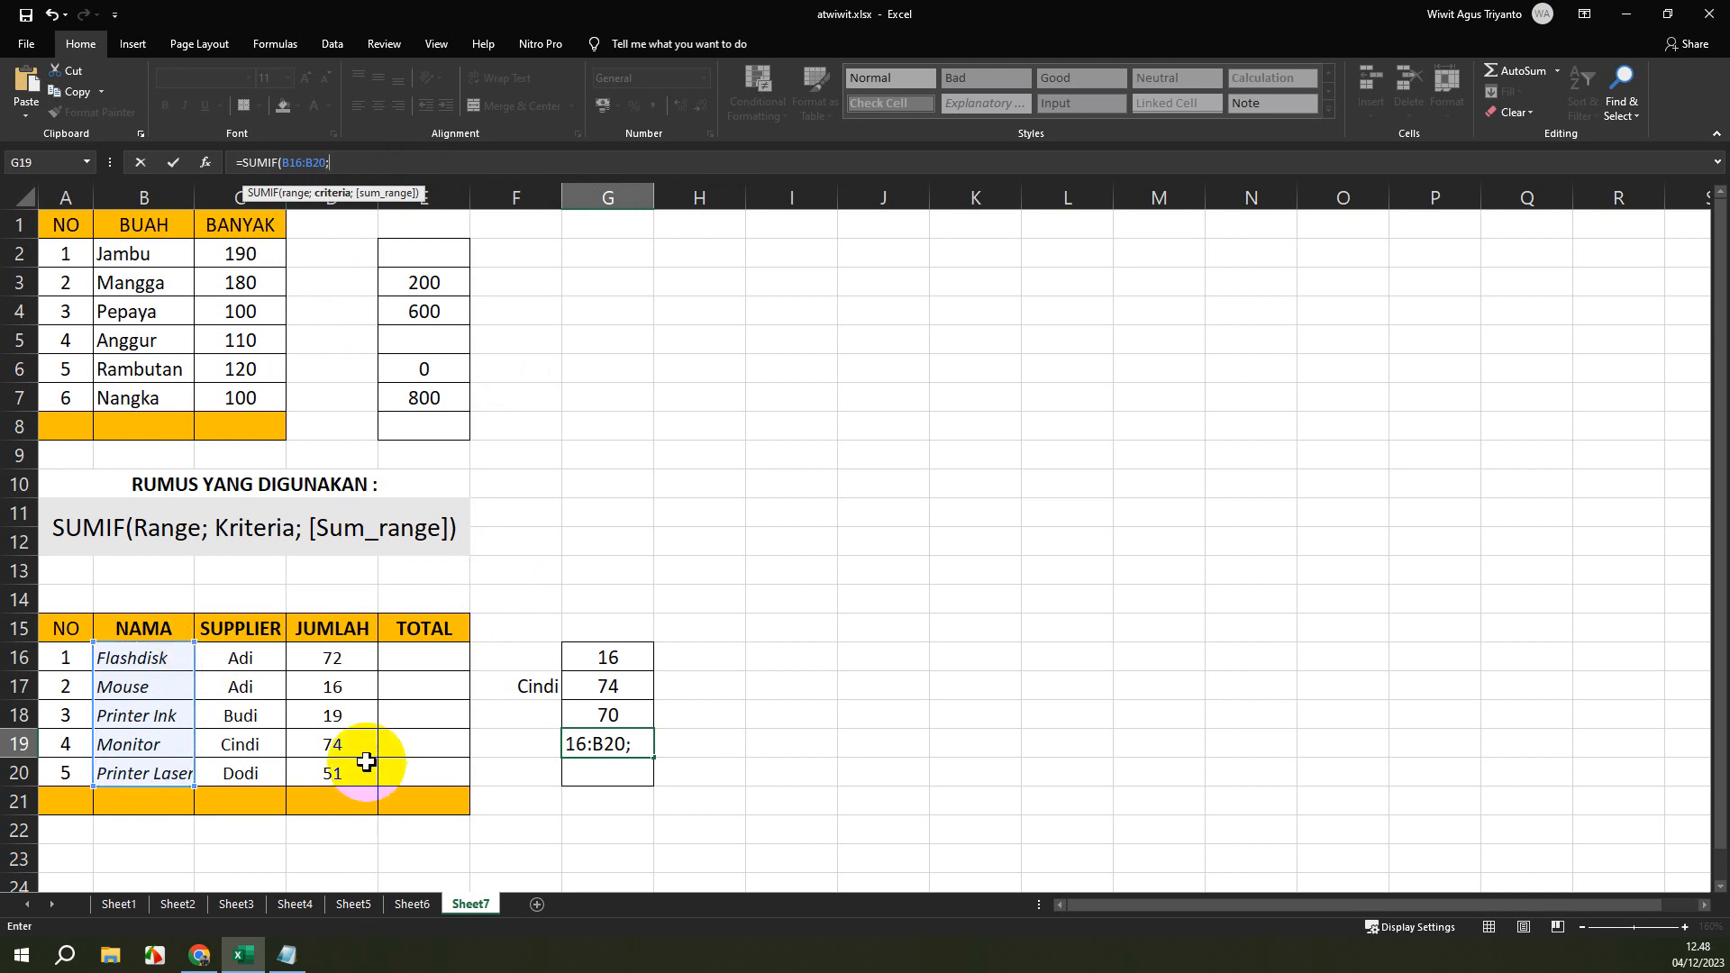
{"action": "type", "text": "\"Printer????\""}
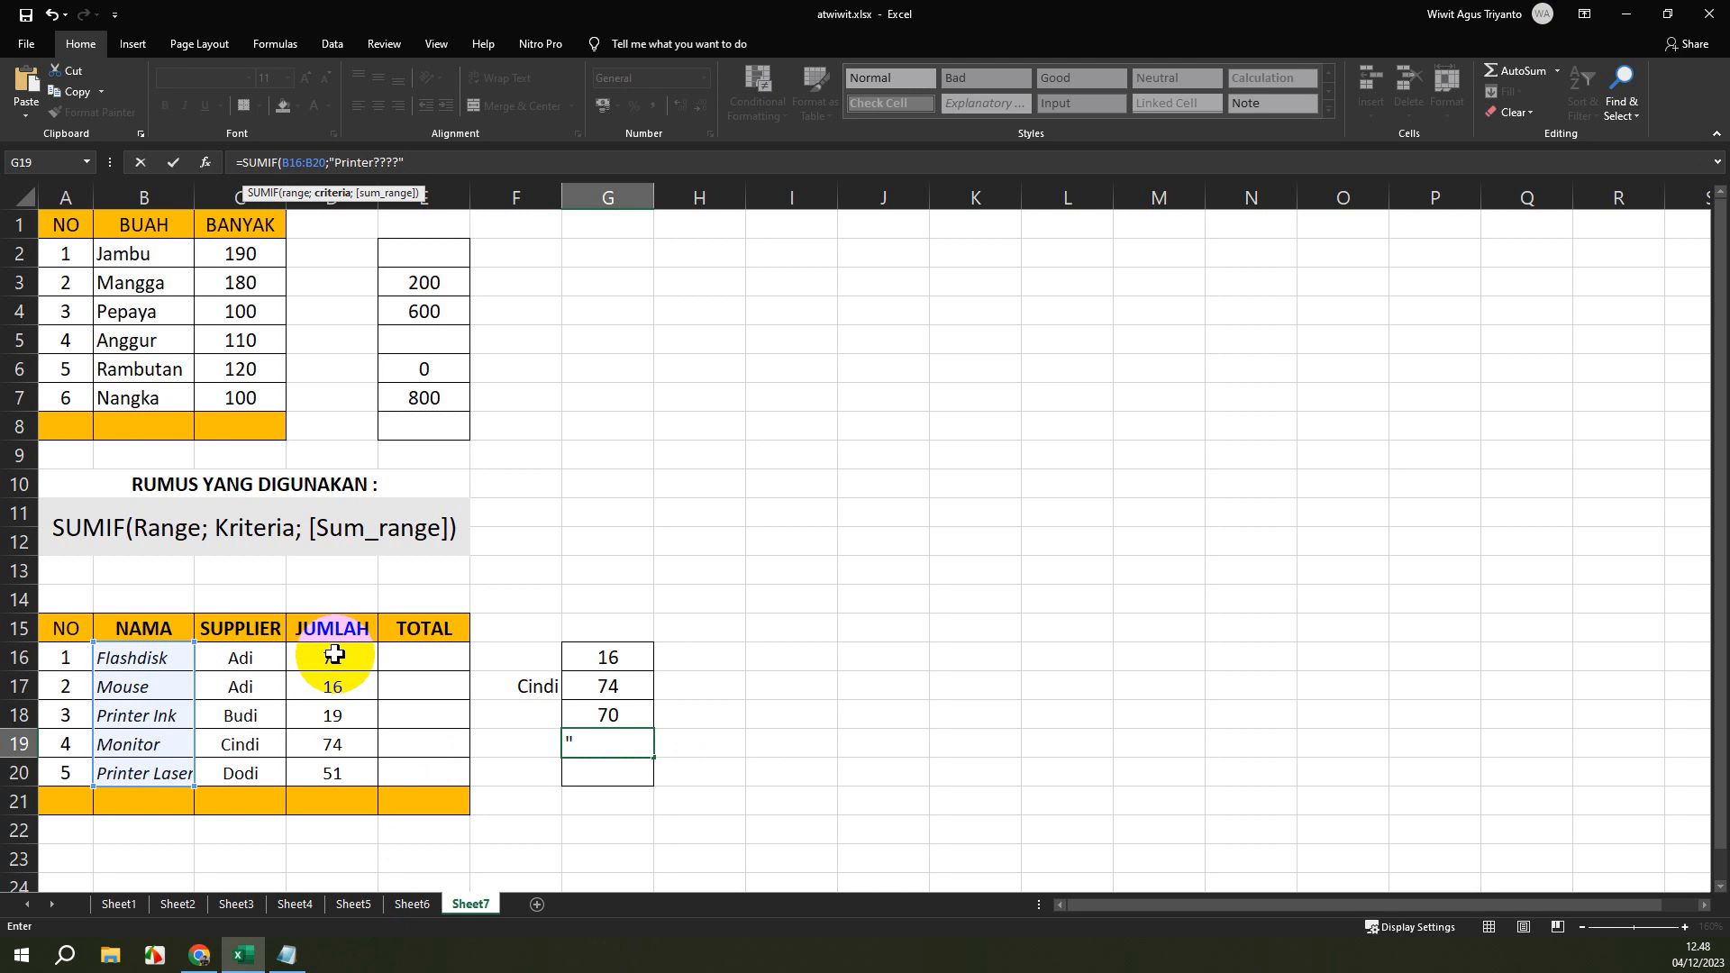
Set the criterion of the G19 SUMIF formula to "Printer????" with four question-mark wildcards and enter the formula.
{"action": "left_click_drag", "start_coordinate": [335, 659], "coordinate": [332, 772]}
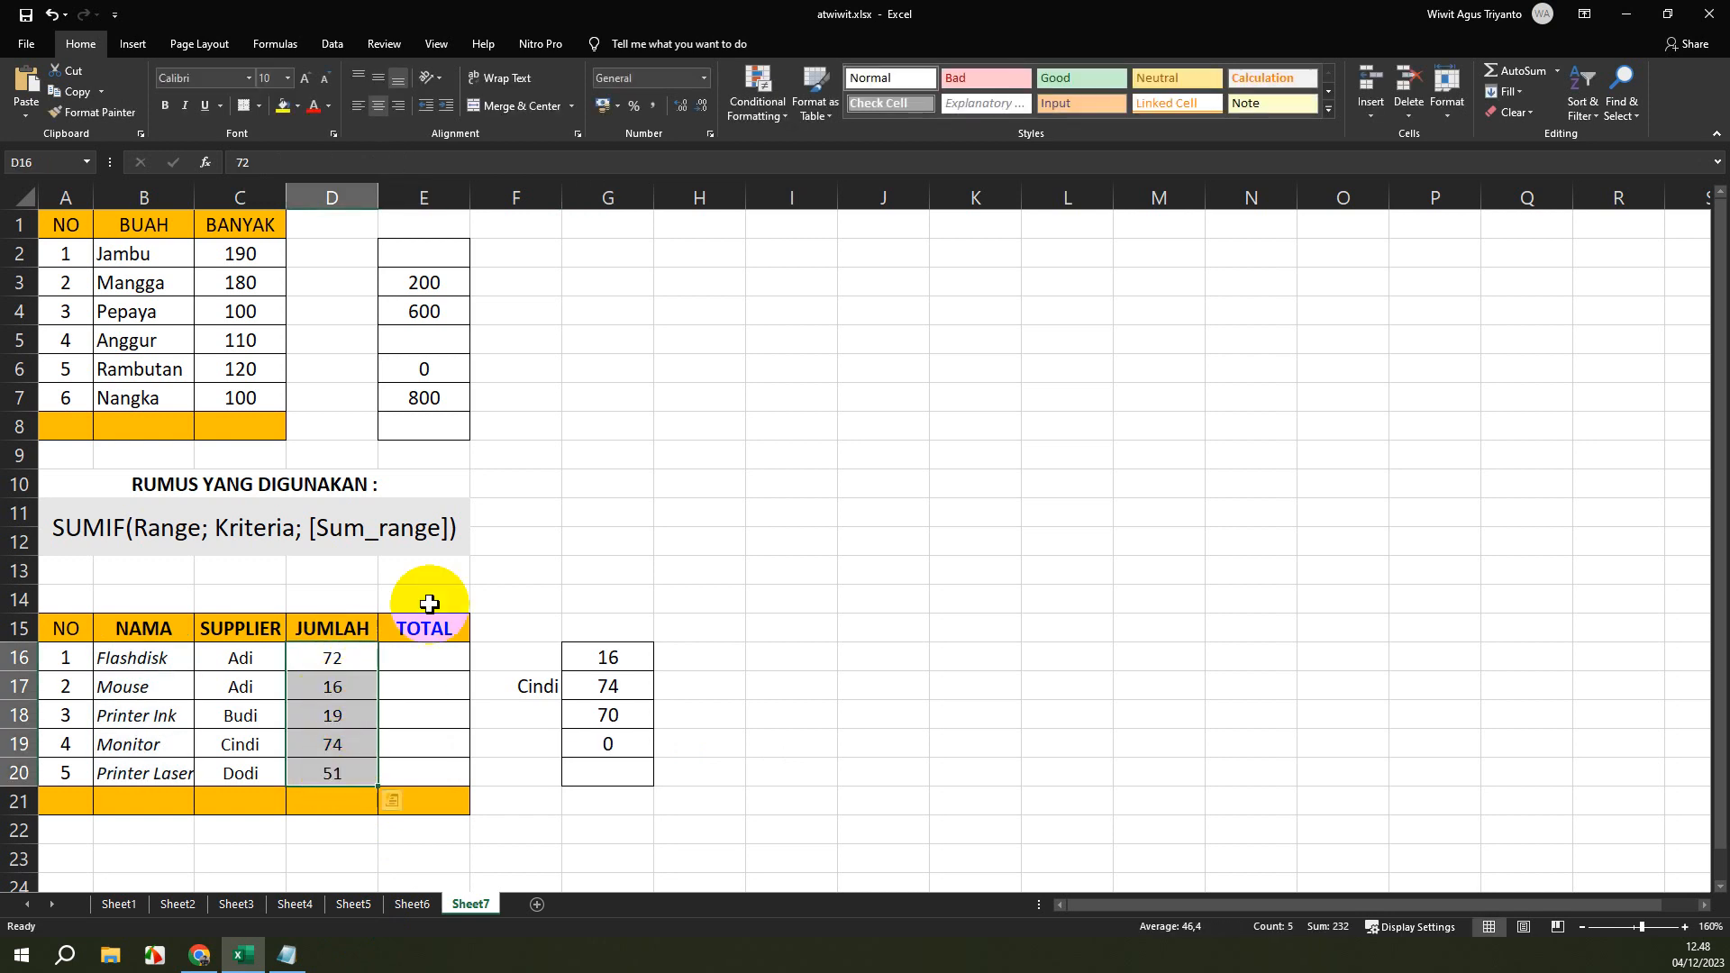
Add the JUMLAH values in D16:D20 as the sum range of the SUMIF formula in cell G19.
{"action": "left_click", "coordinate": [620, 753]}
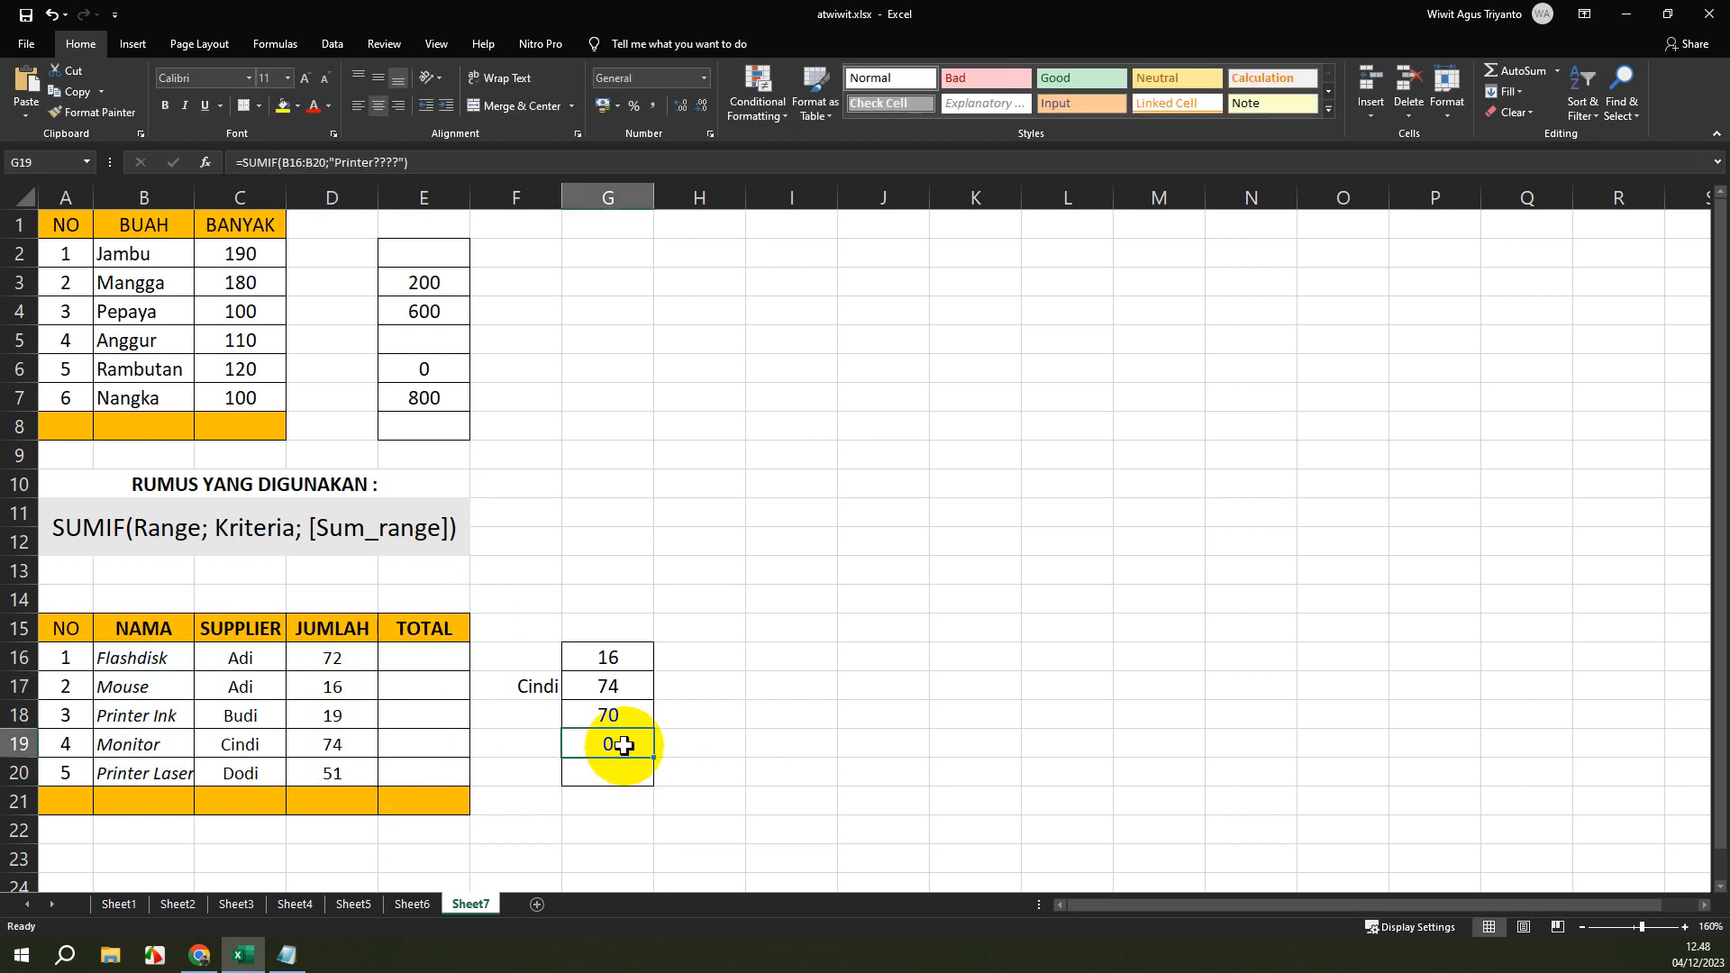
{"action": "left_click", "coordinate": [410, 163]}
{"action": "type", "text": ";"}
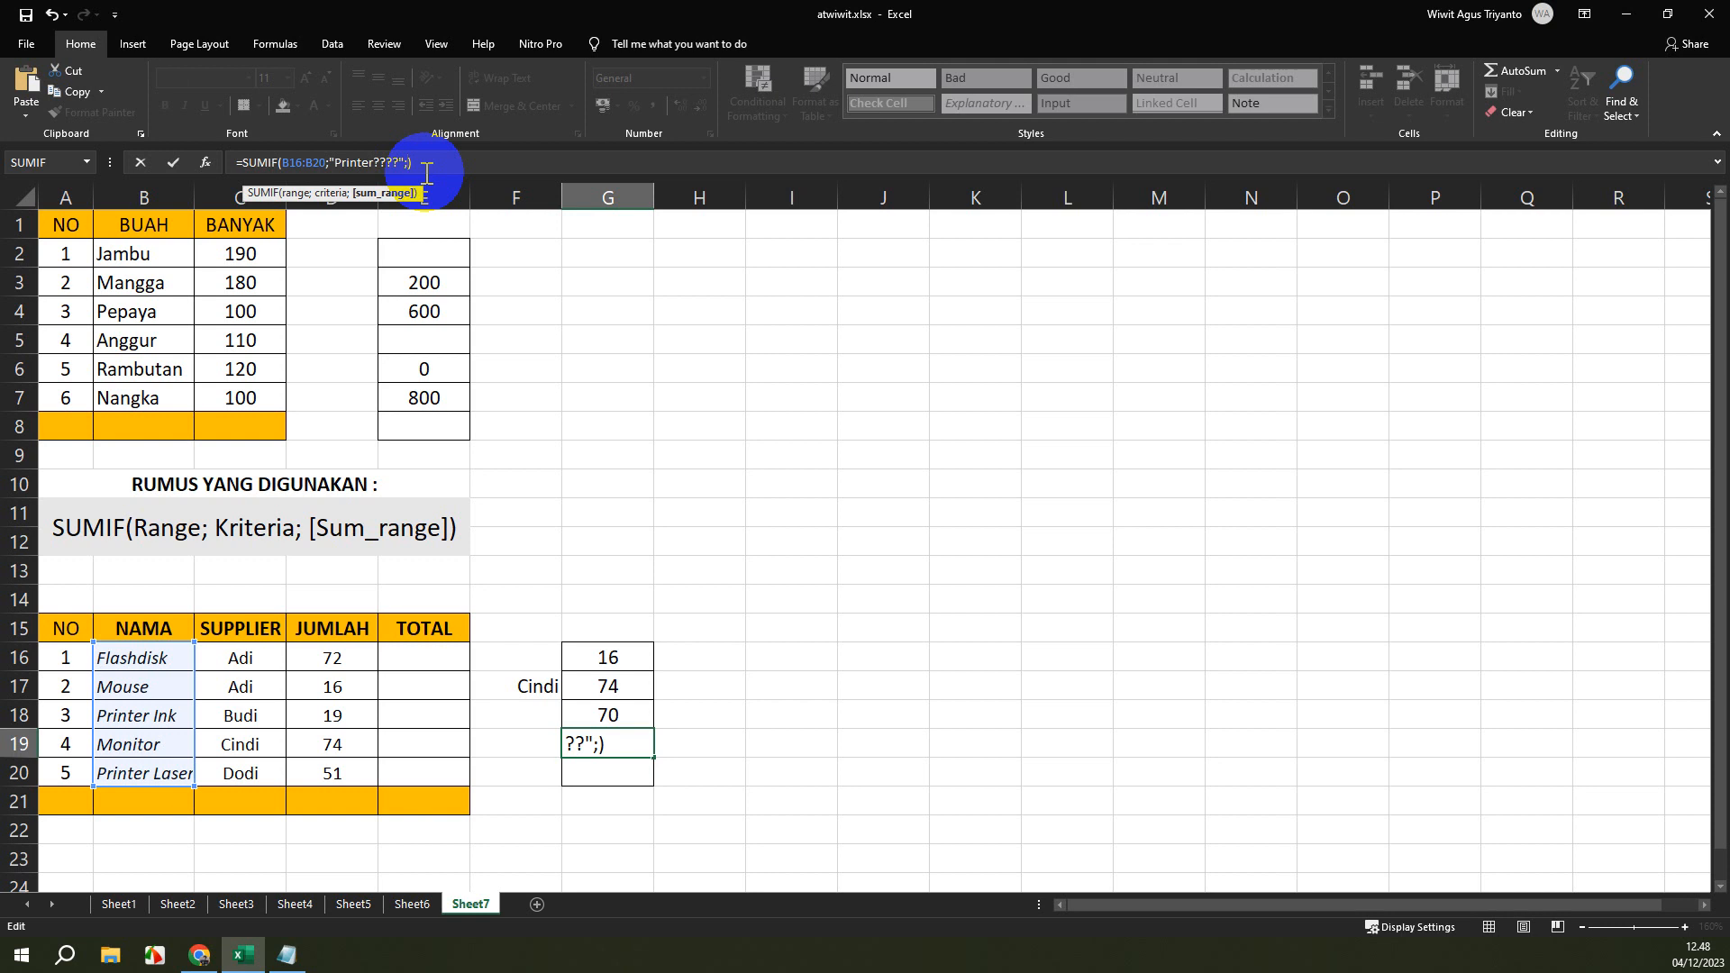
{"action": "left_click_drag", "start_coordinate": [339, 656], "coordinate": [348, 764]}
{"action": "key", "text": "Return"}
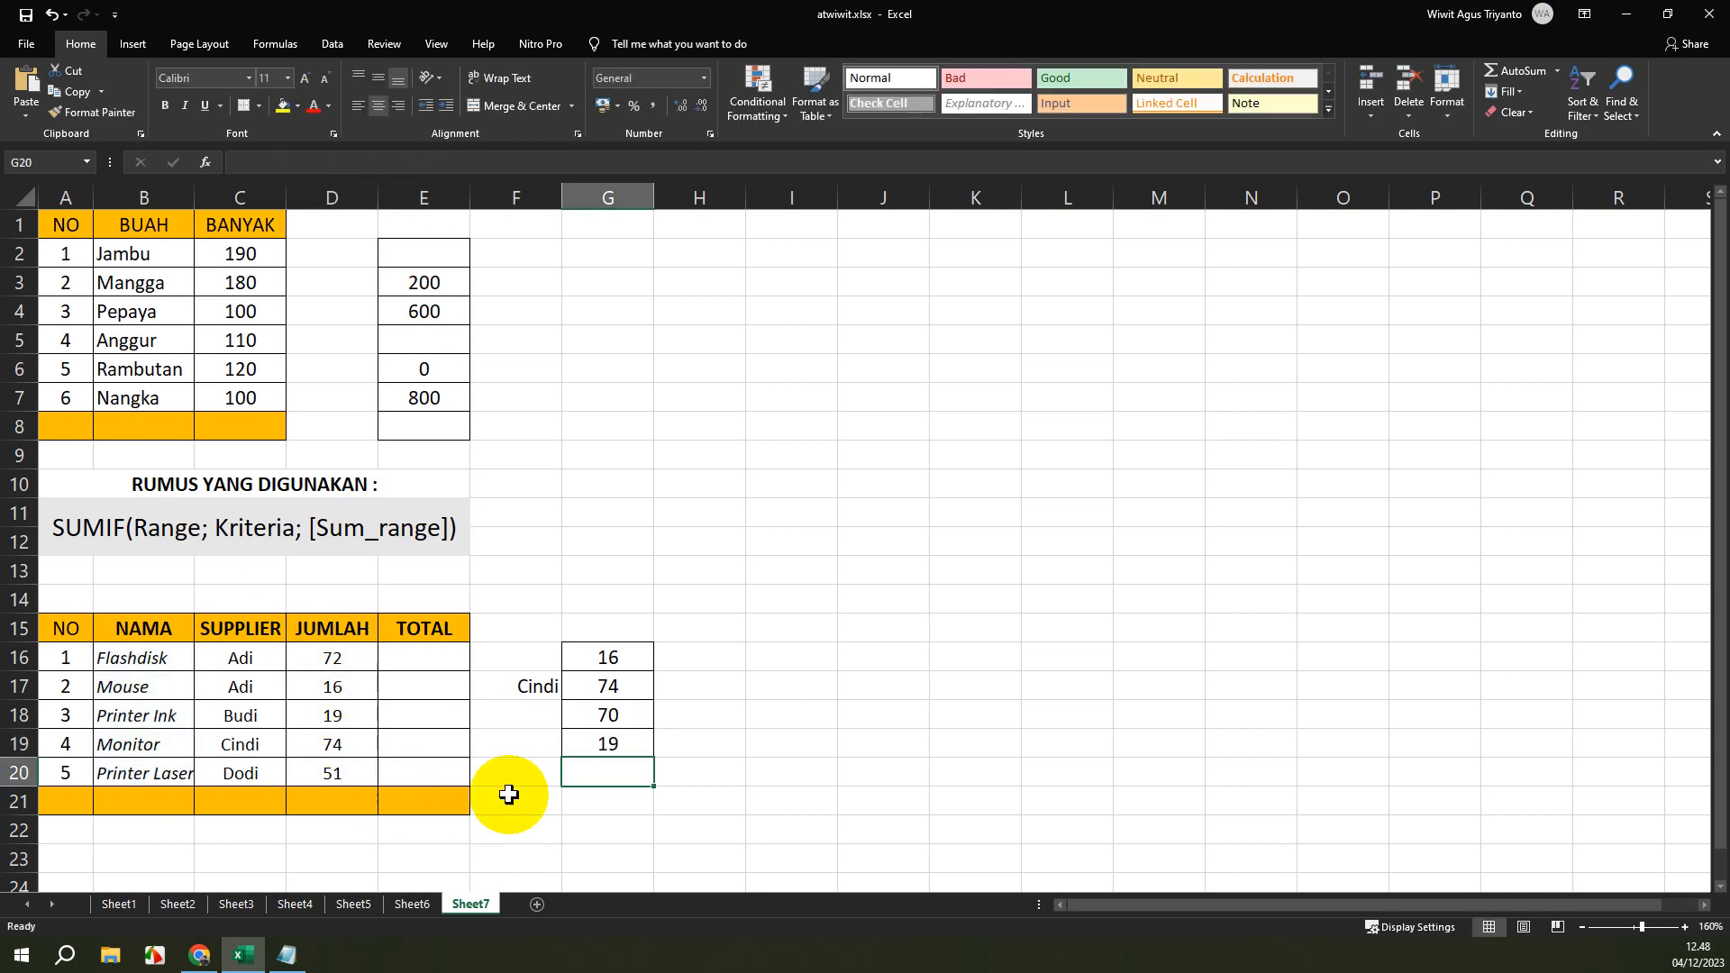
Change the SUMIF criterion in cell G19 to "Printer??????" with six question-mark wildcards and check the entered formula.
{"action": "left_click", "coordinate": [374, 160]}
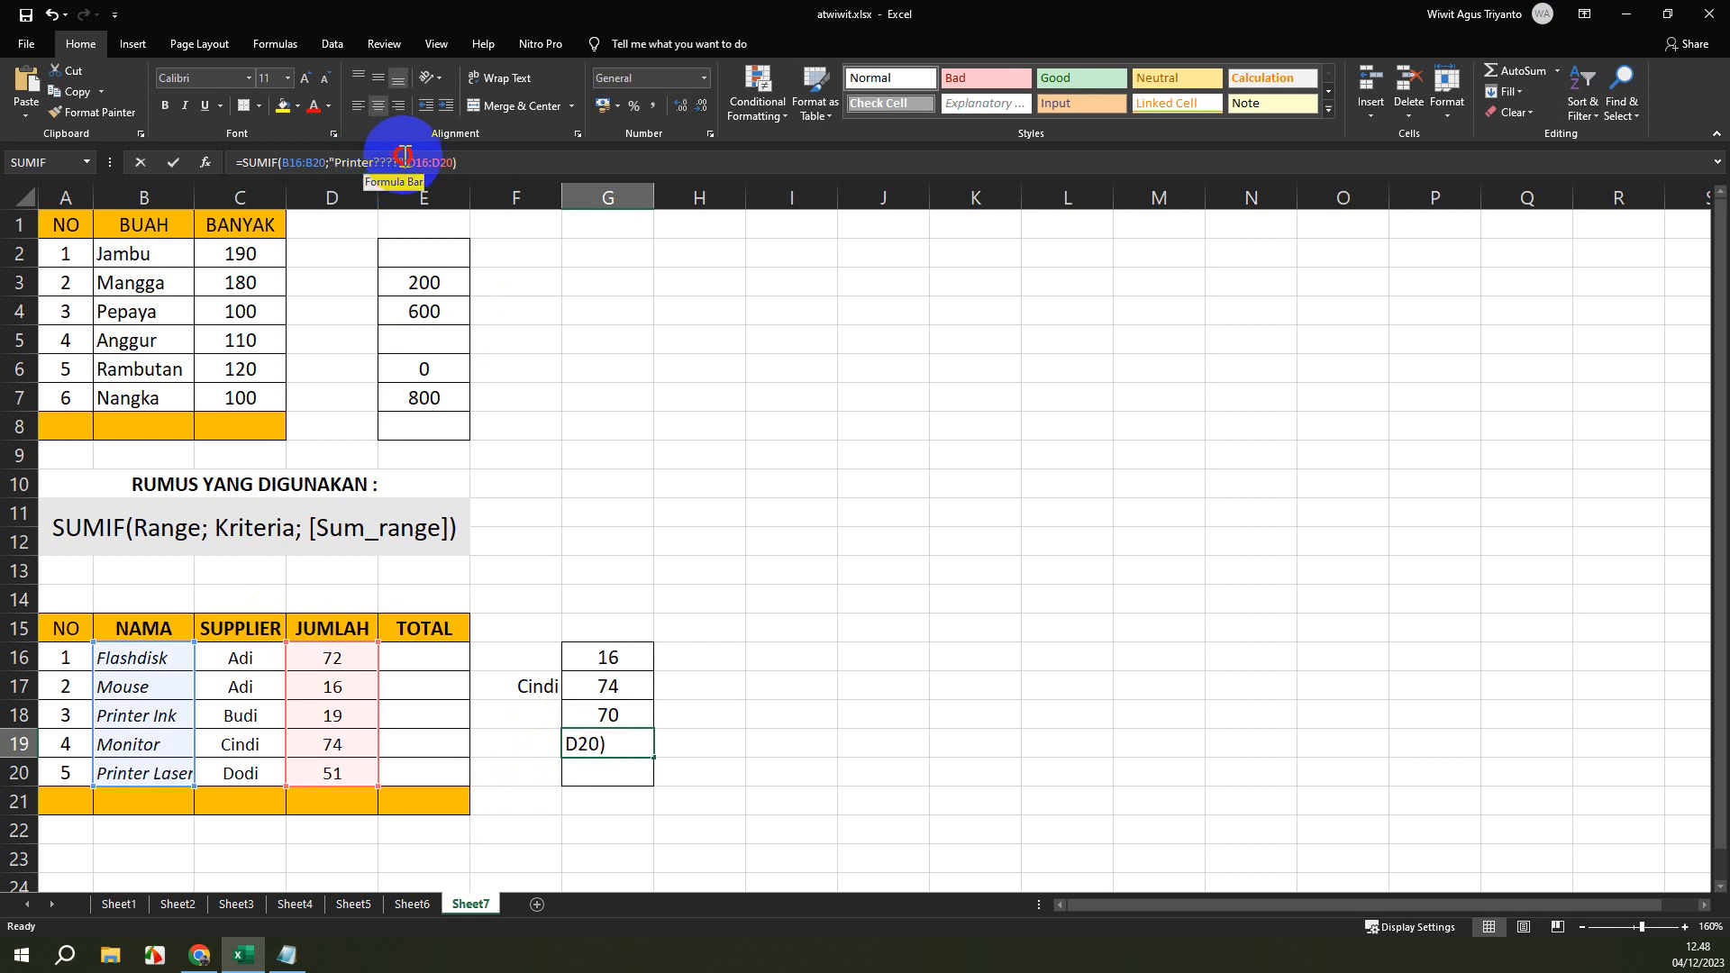
{"action": "left_click", "coordinate": [402, 160]}
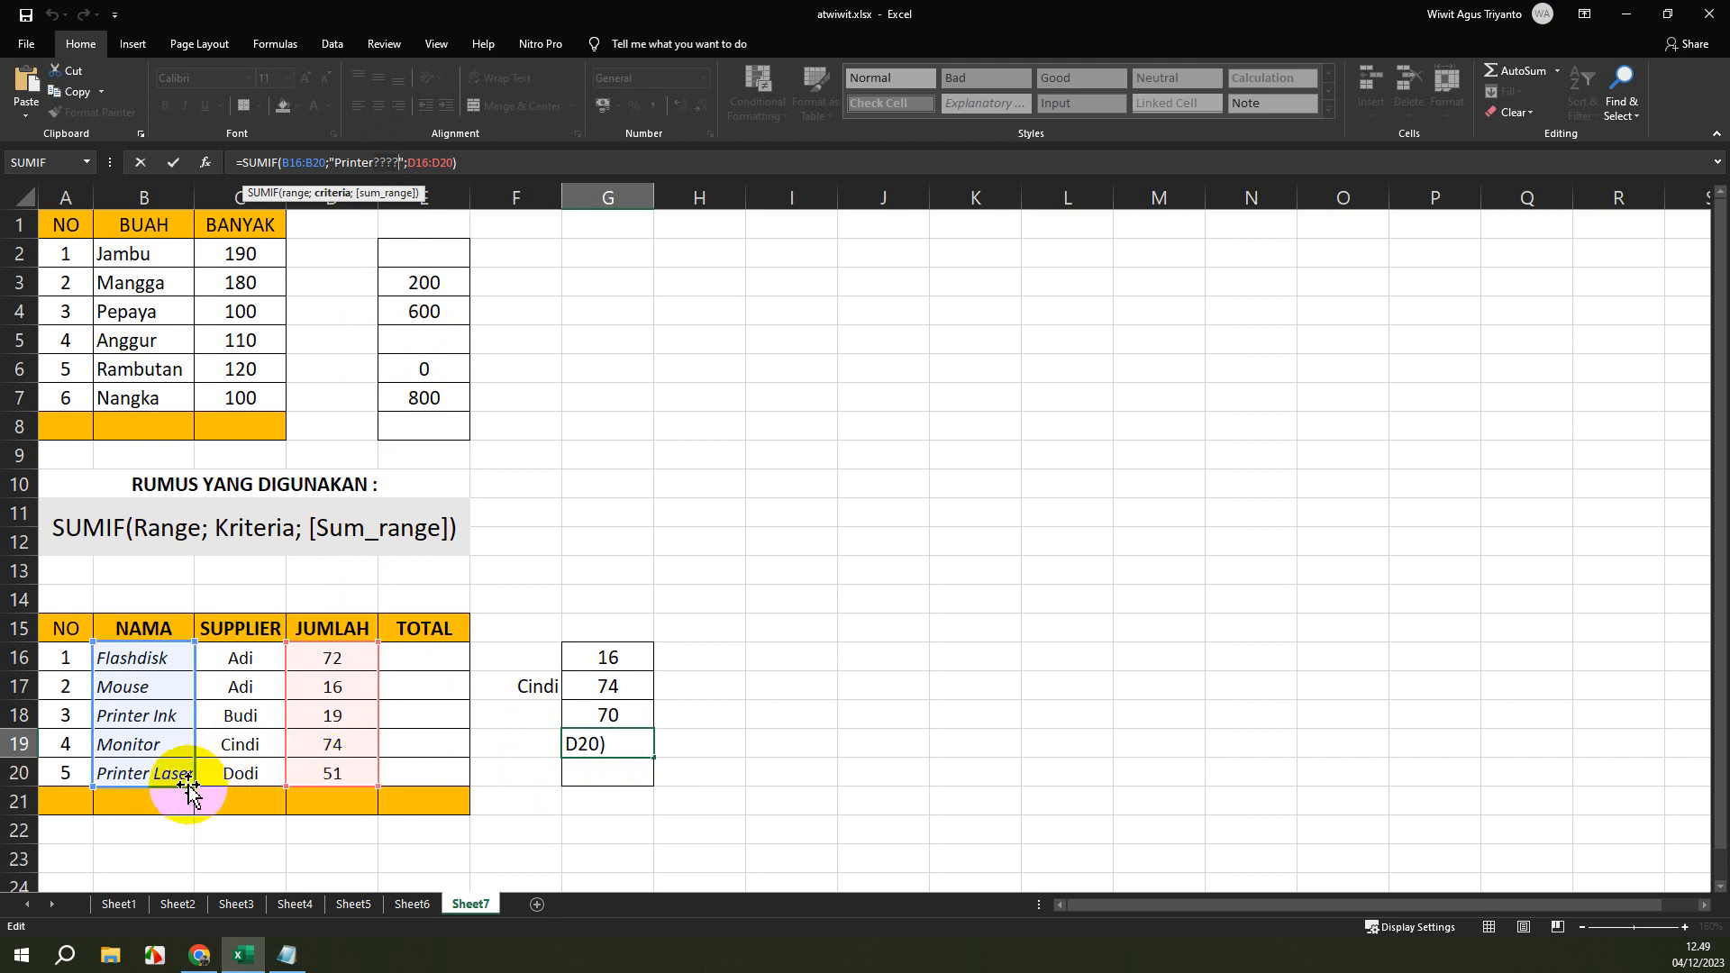
{"action": "left_click", "coordinate": [403, 164]}
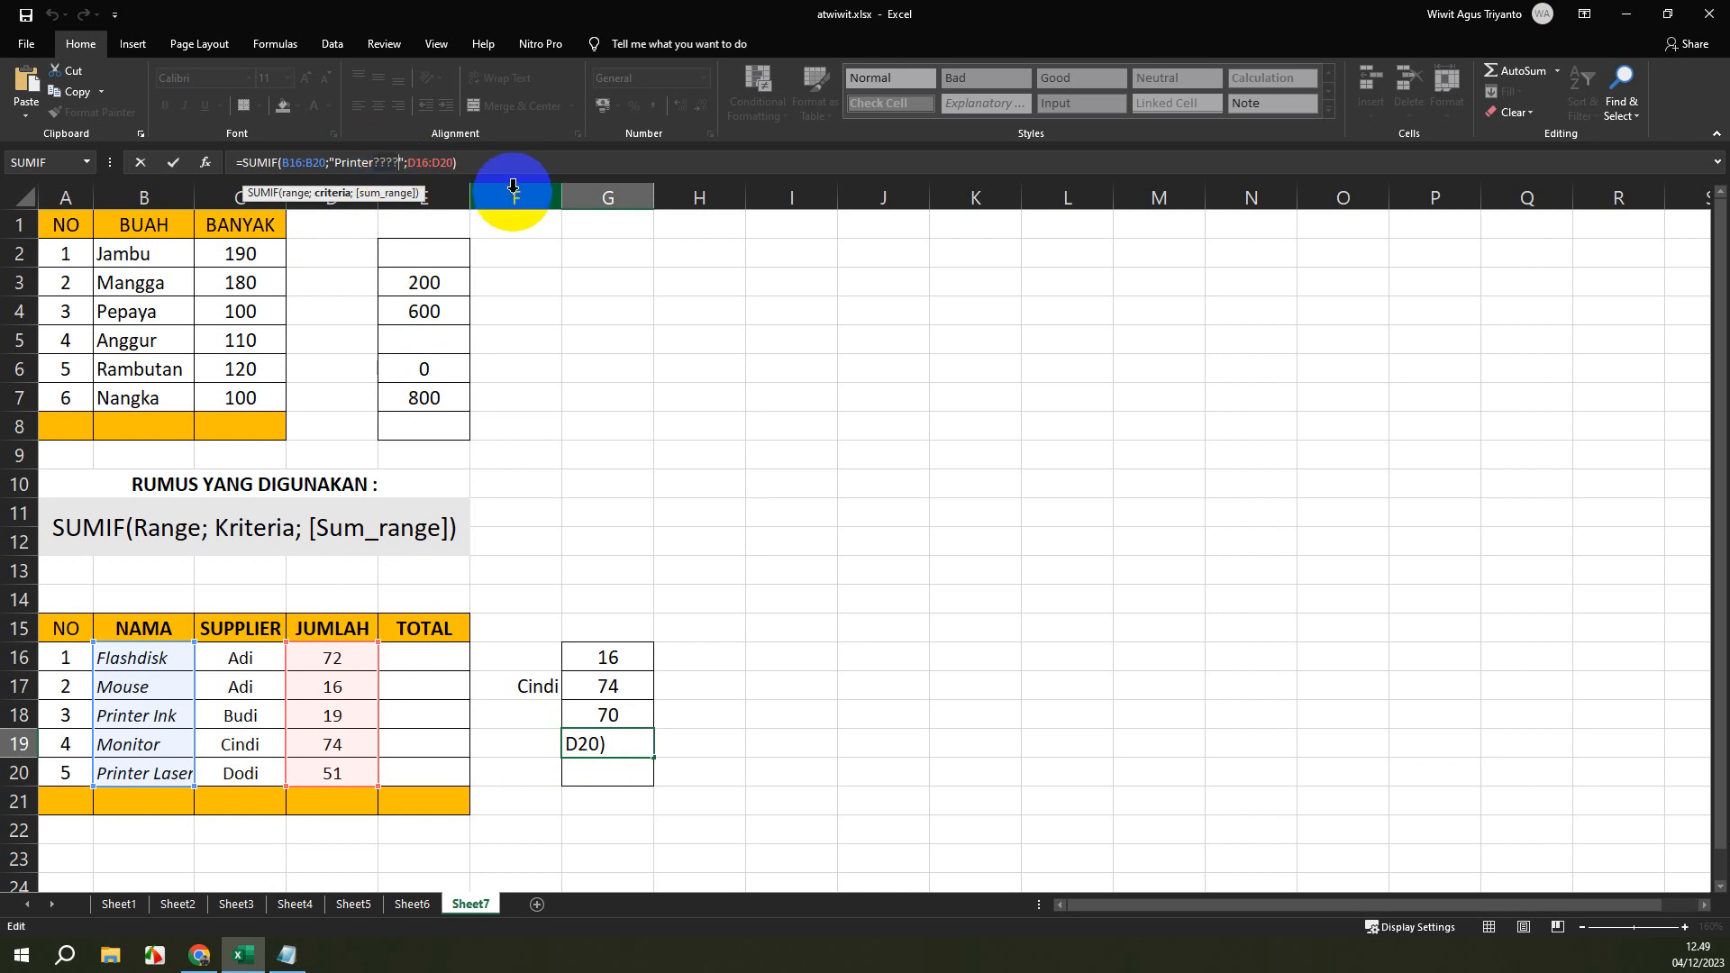
{"action": "key", "text": "BackSpace"}
{"action": "key", "text": "BackSpace"}
{"action": "key", "text": "BackSpace"}
{"action": "type", "text": "?????"}
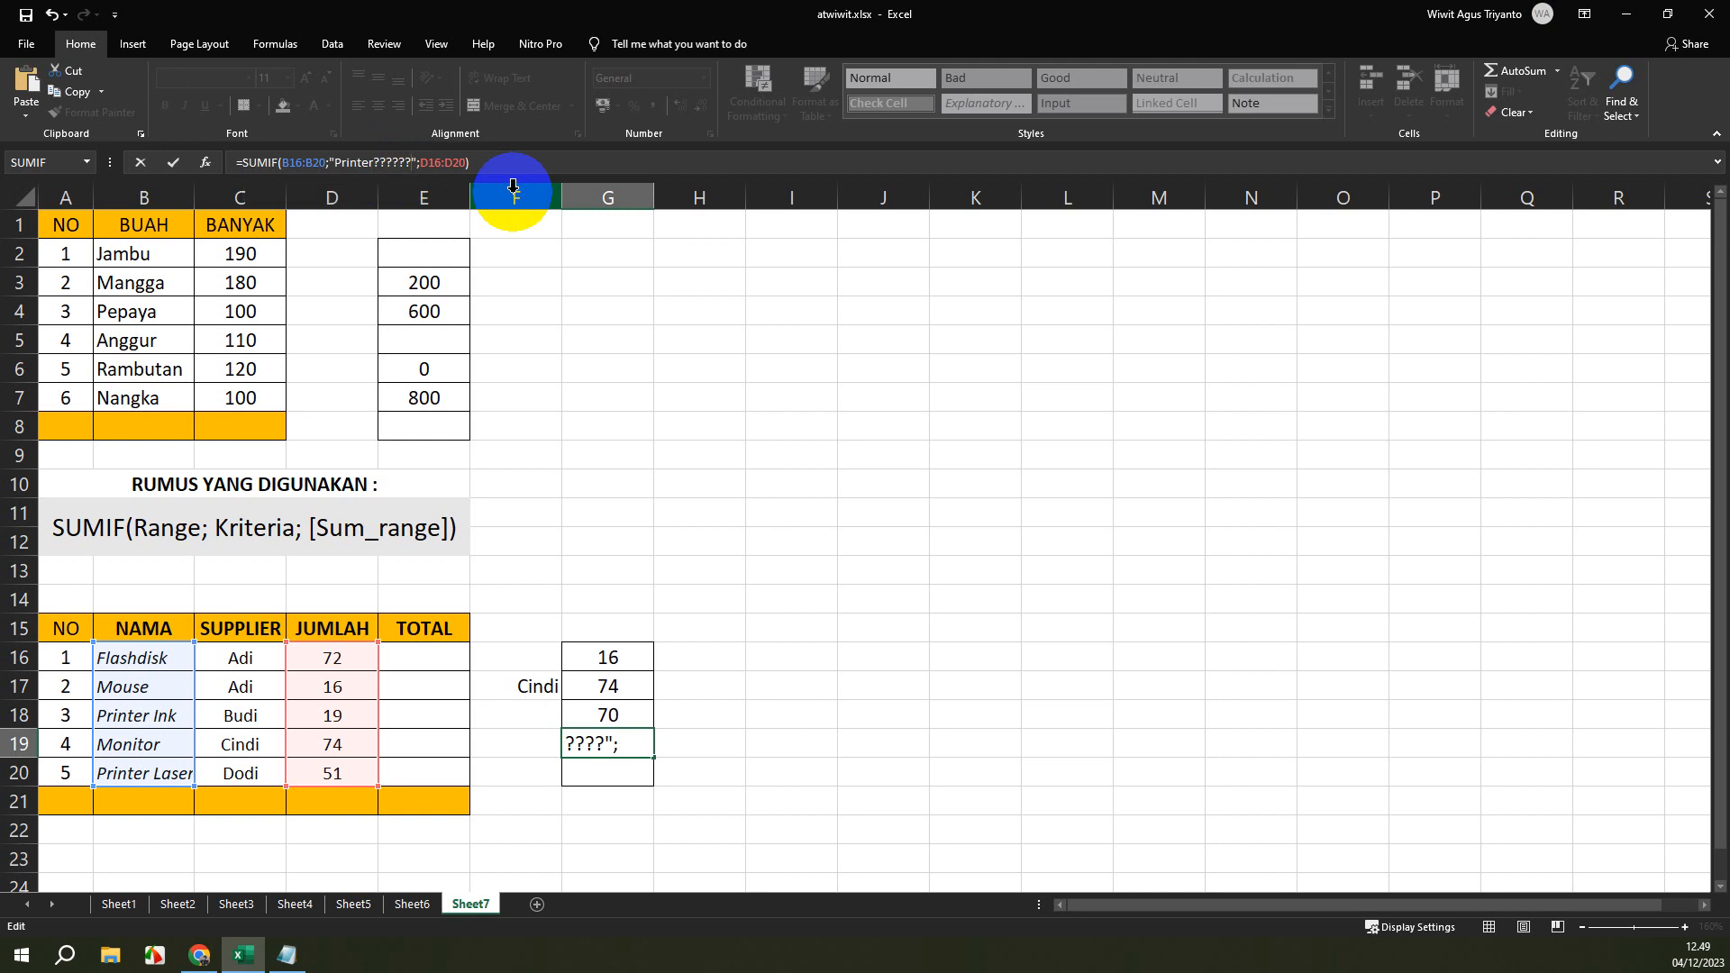
{"action": "key", "text": "Return"}
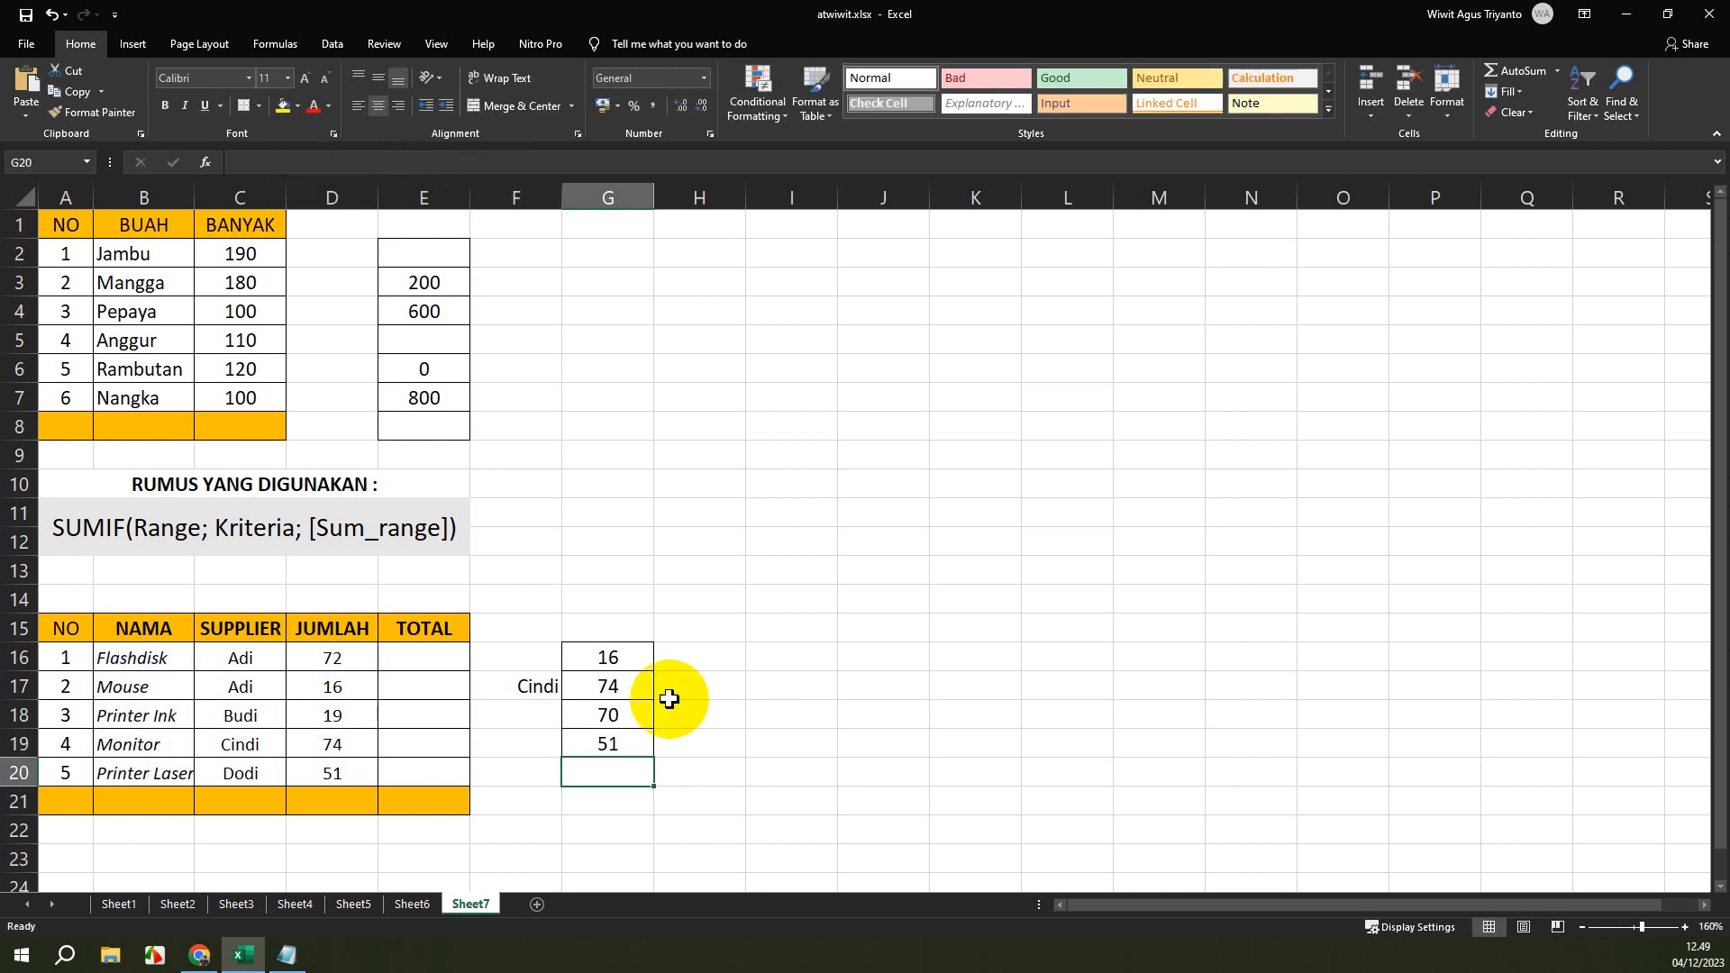
{"action": "left_click", "coordinate": [621, 741]}
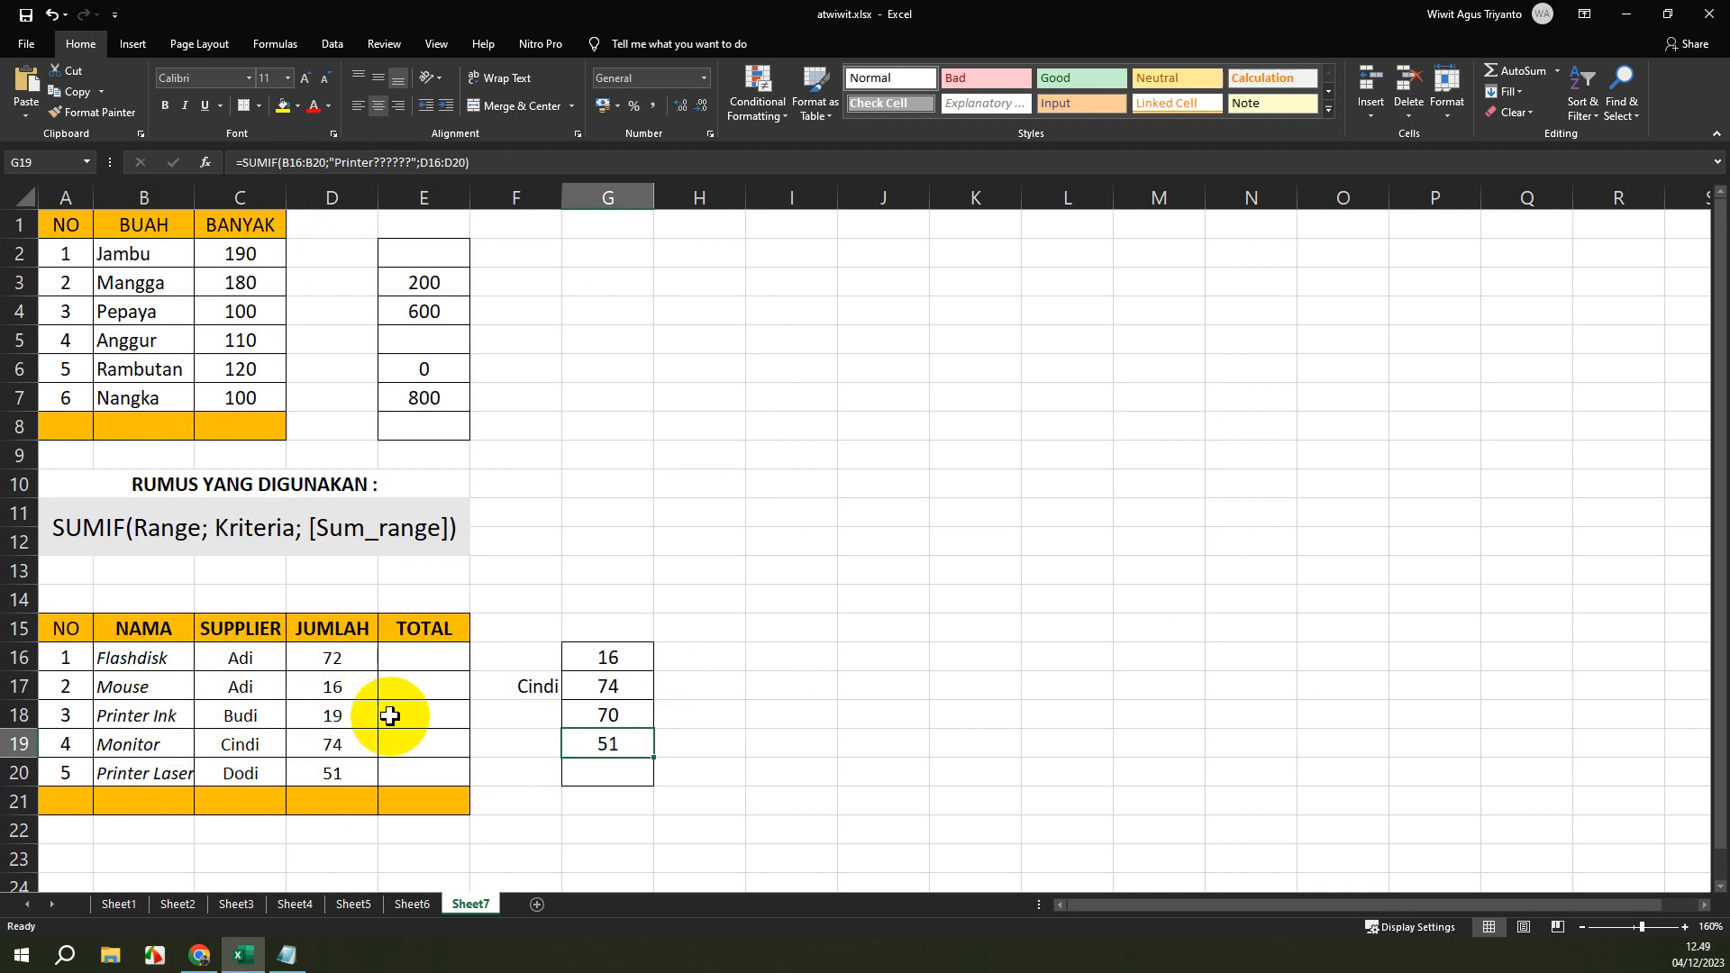
{"action": "left_click", "coordinate": [602, 599]}
{"action": "left_click", "coordinate": [629, 543]}
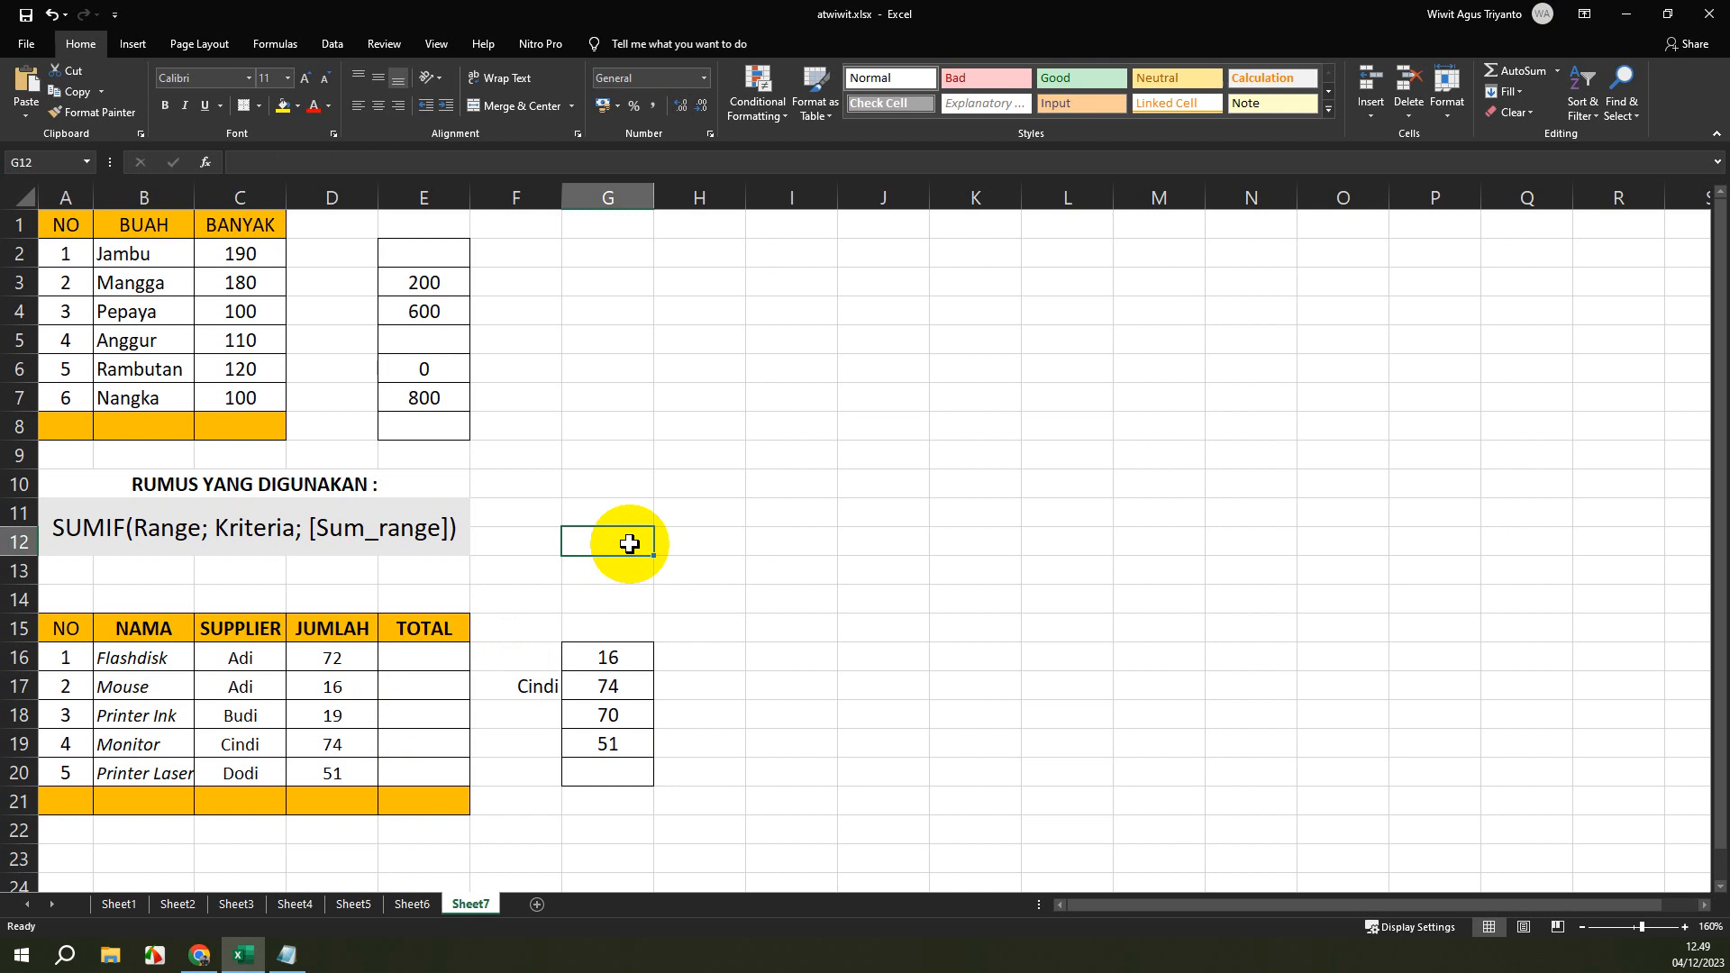